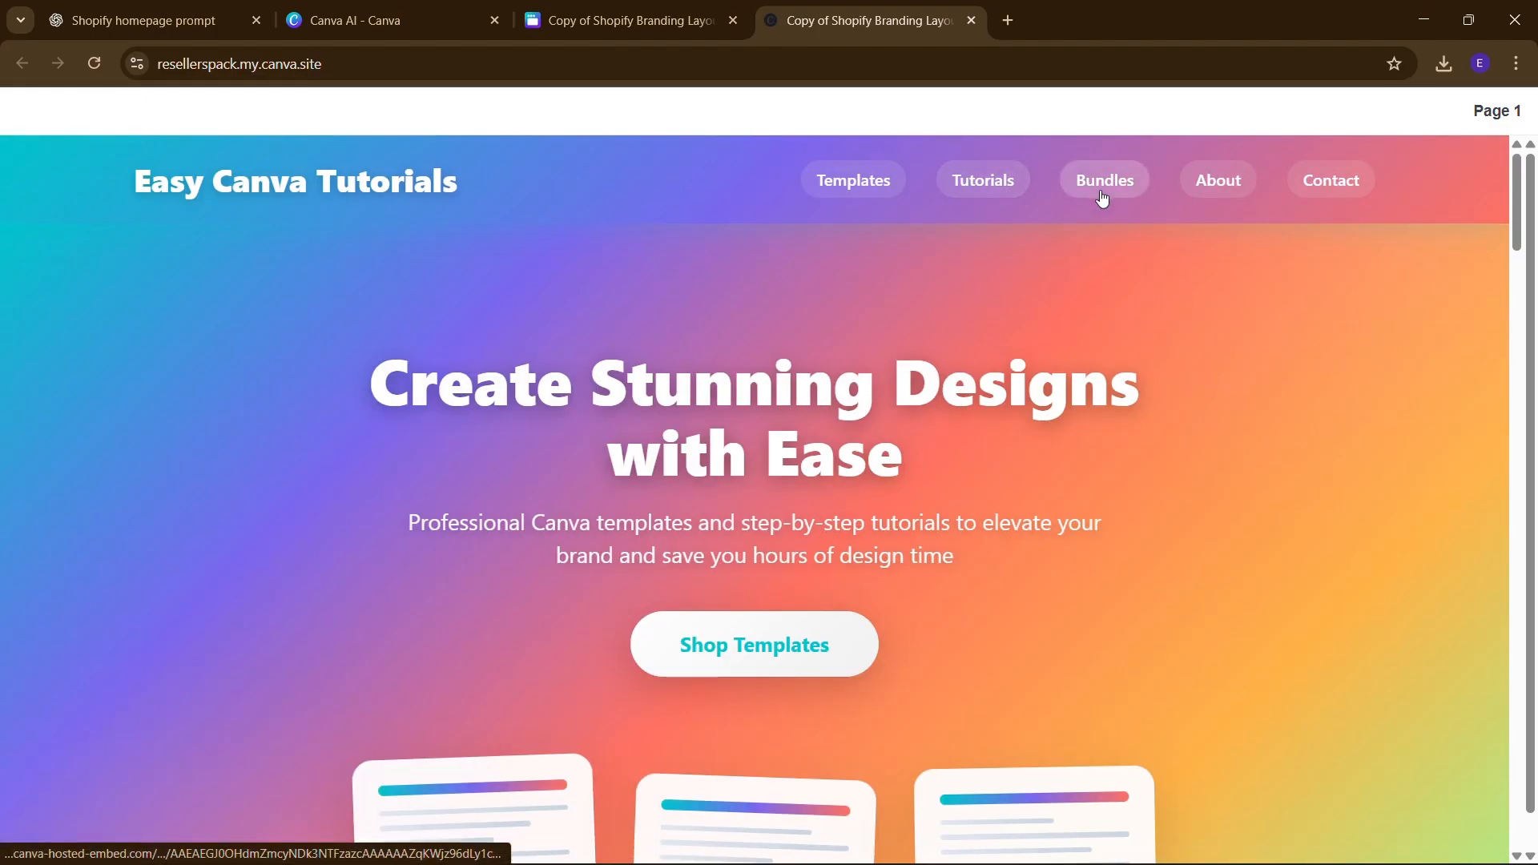
# - Jump to the About Easy Canva Tutorials section and skim it
pyautogui.click(1207, 194)
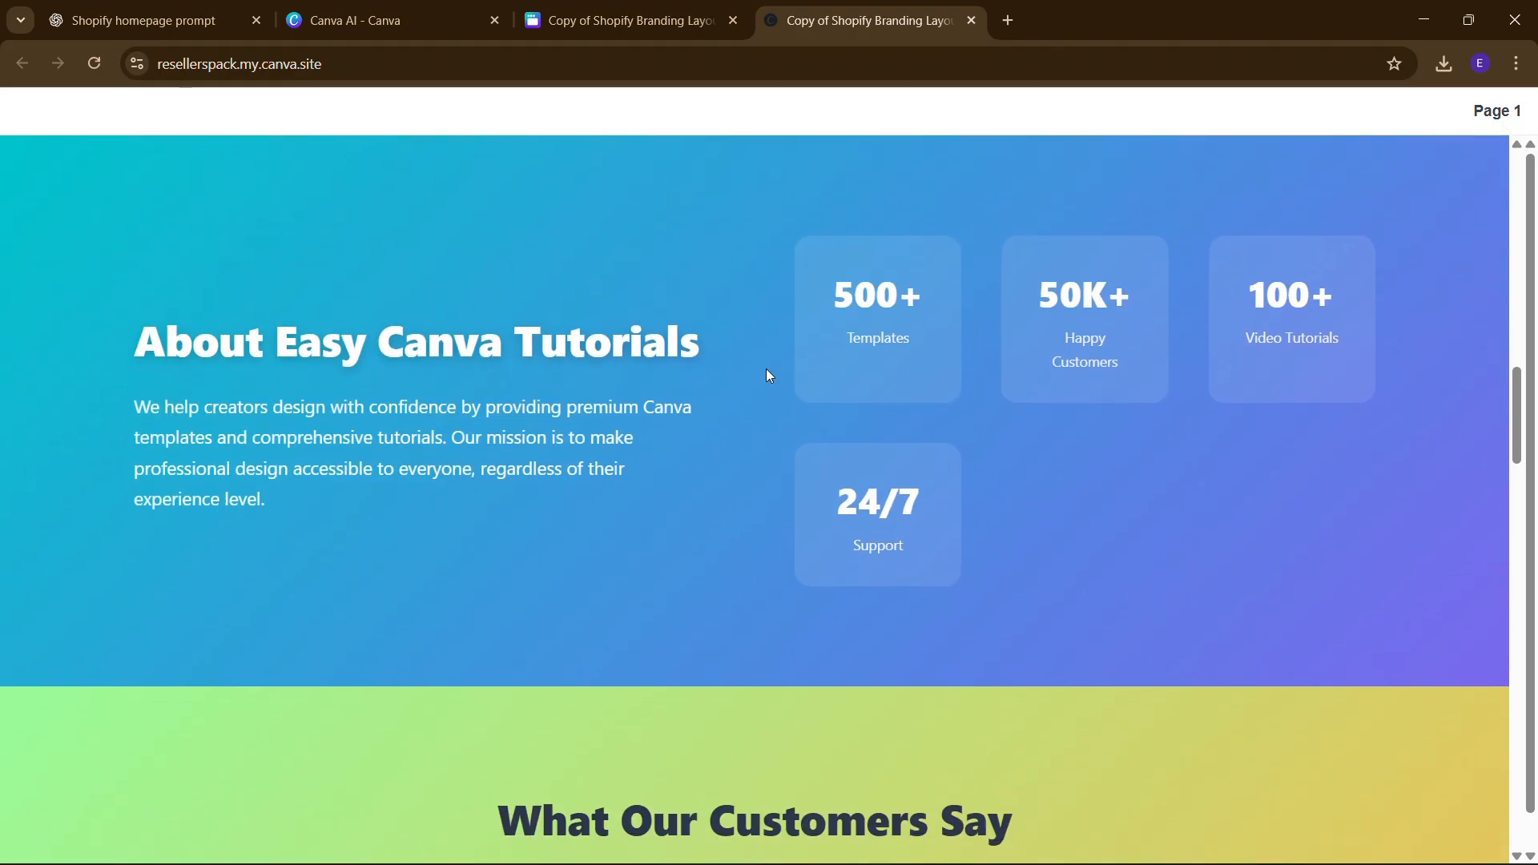
pyautogui.scroll(-4, 1016, 421)
pyautogui.scroll(20, 1016, 421)
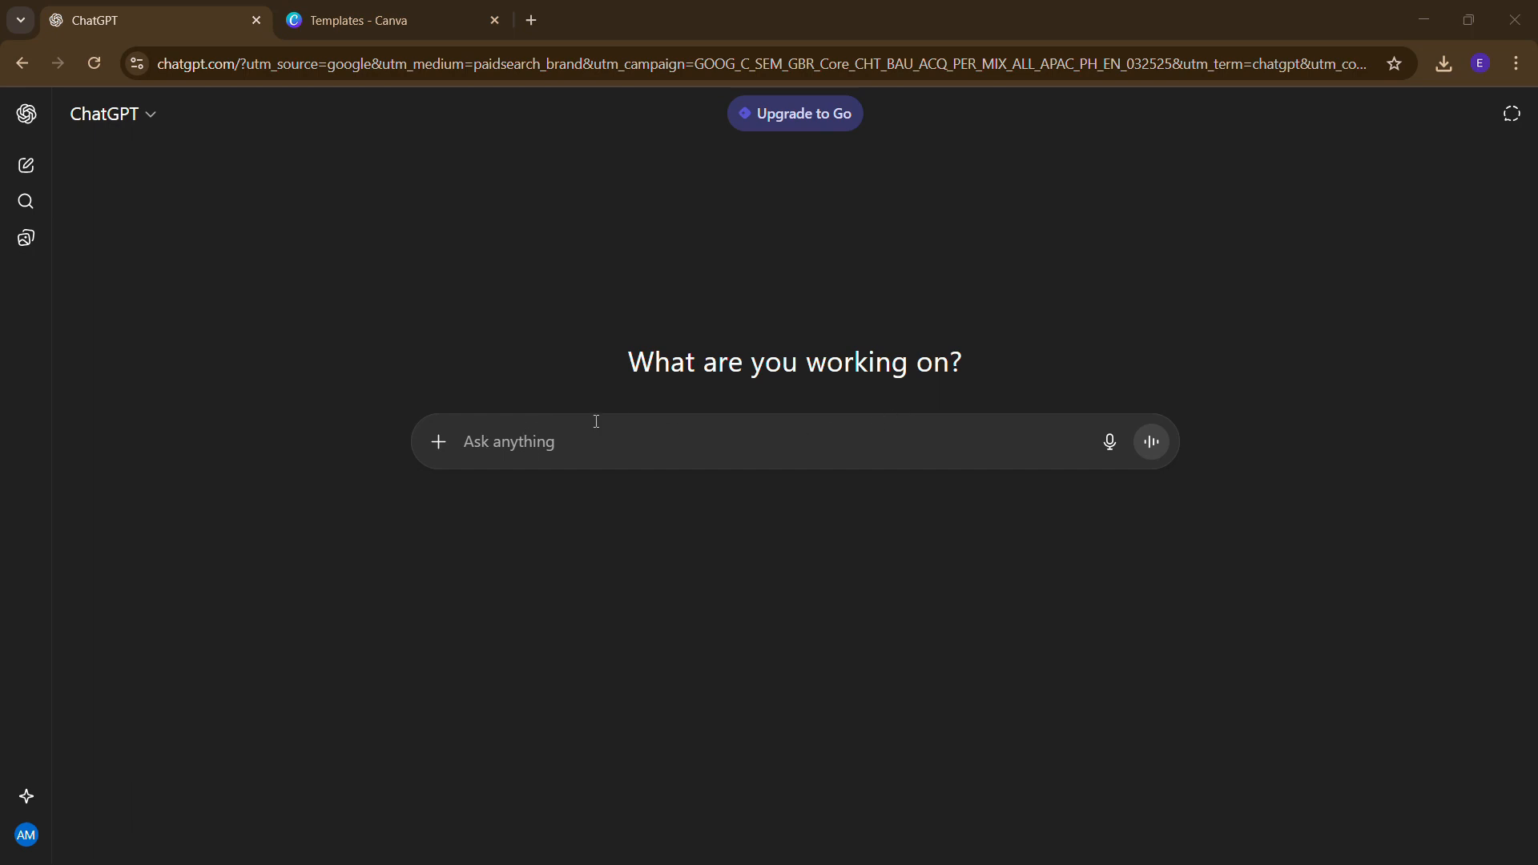
# - Paste the Easy Canva Tutorials store prompt request into ChatGPT, undo the stray drop, and send it
pyautogui.write('generate a prompt to design a shopify store using canva which will be used for selling digital products. The name is Easy Canva Tutorials, the color is light blue, light teal, and white.')
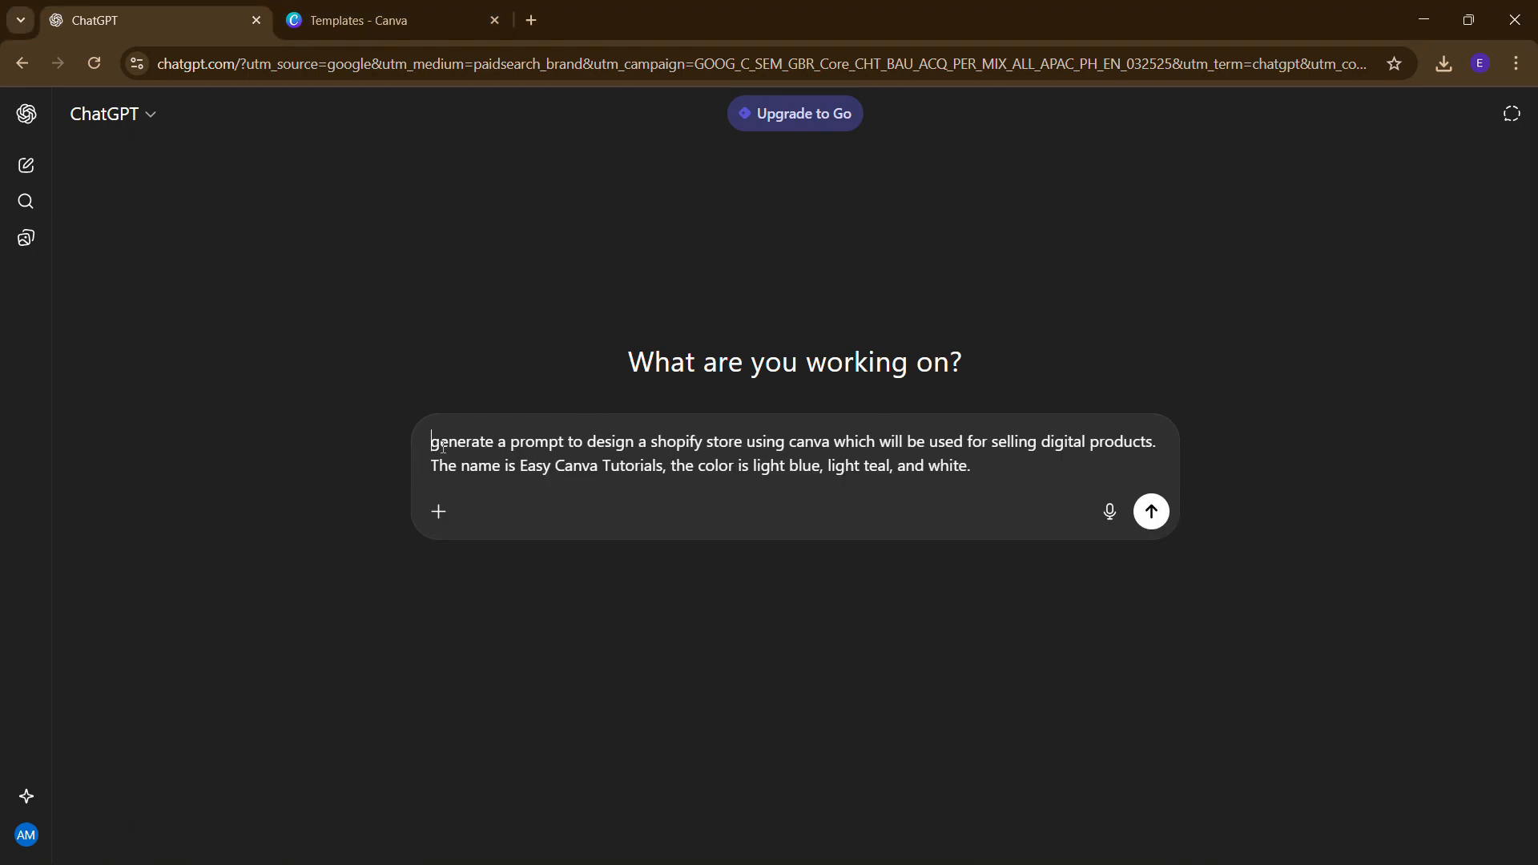
pyautogui.moveTo(758, 462); pyautogui.dragTo(981, 483)
pyautogui.hotkey('ctrl', 'z')
pyautogui.click(743, 441)
pyautogui.click(980, 483)
pyautogui.click(1152, 513)
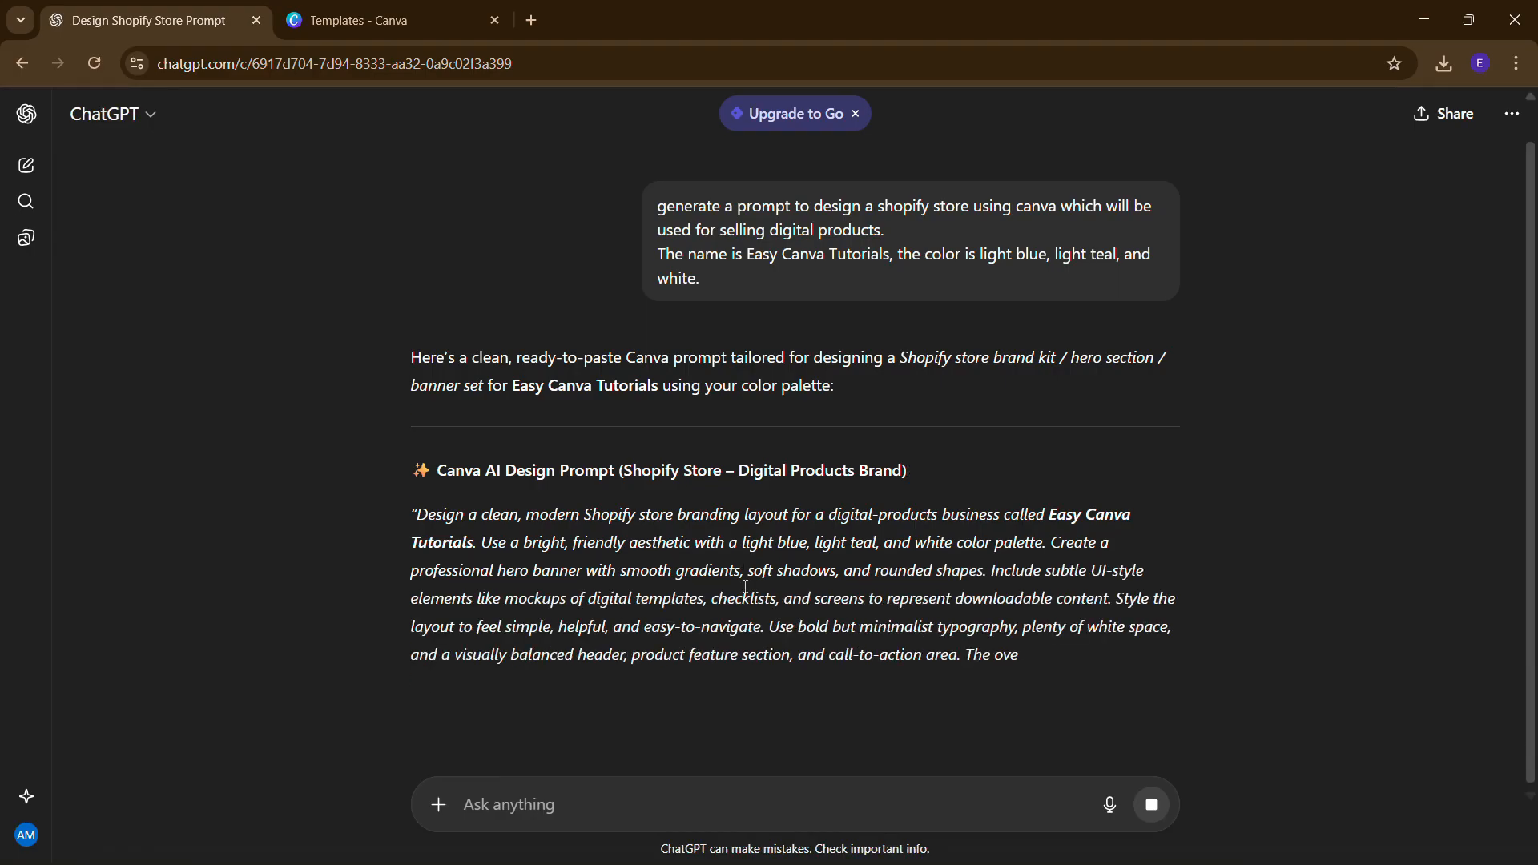
pyautogui.scroll(-1, 745, 585)
pyautogui.scroll(-1, 745, 585)
pyautogui.scroll(-1, 745, 585)
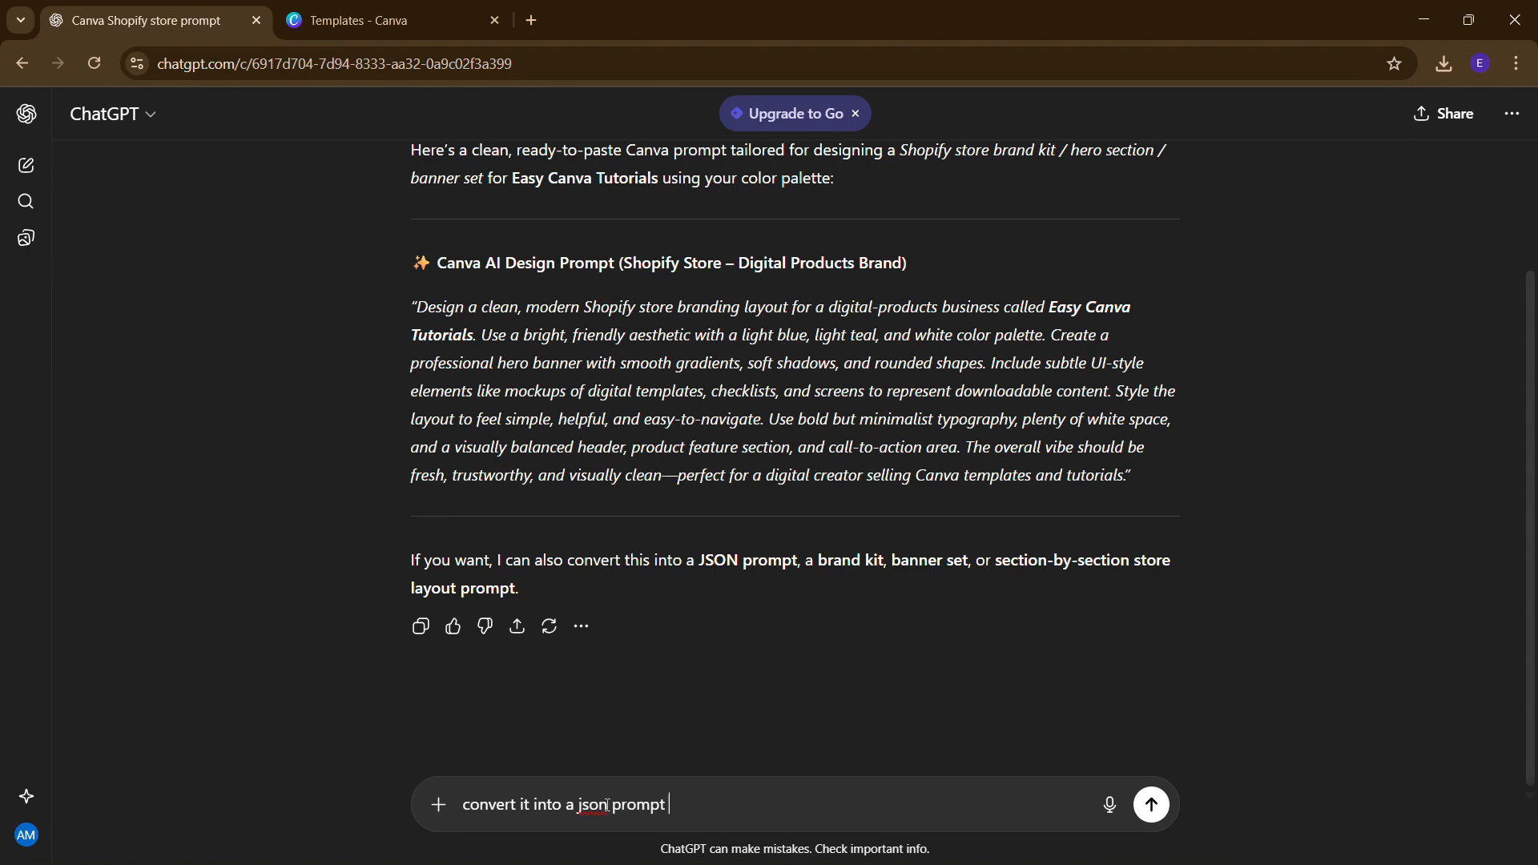
# - Send the 'convert it into a json prompt' request and review the returned JSON code block
pyautogui.press('Return')
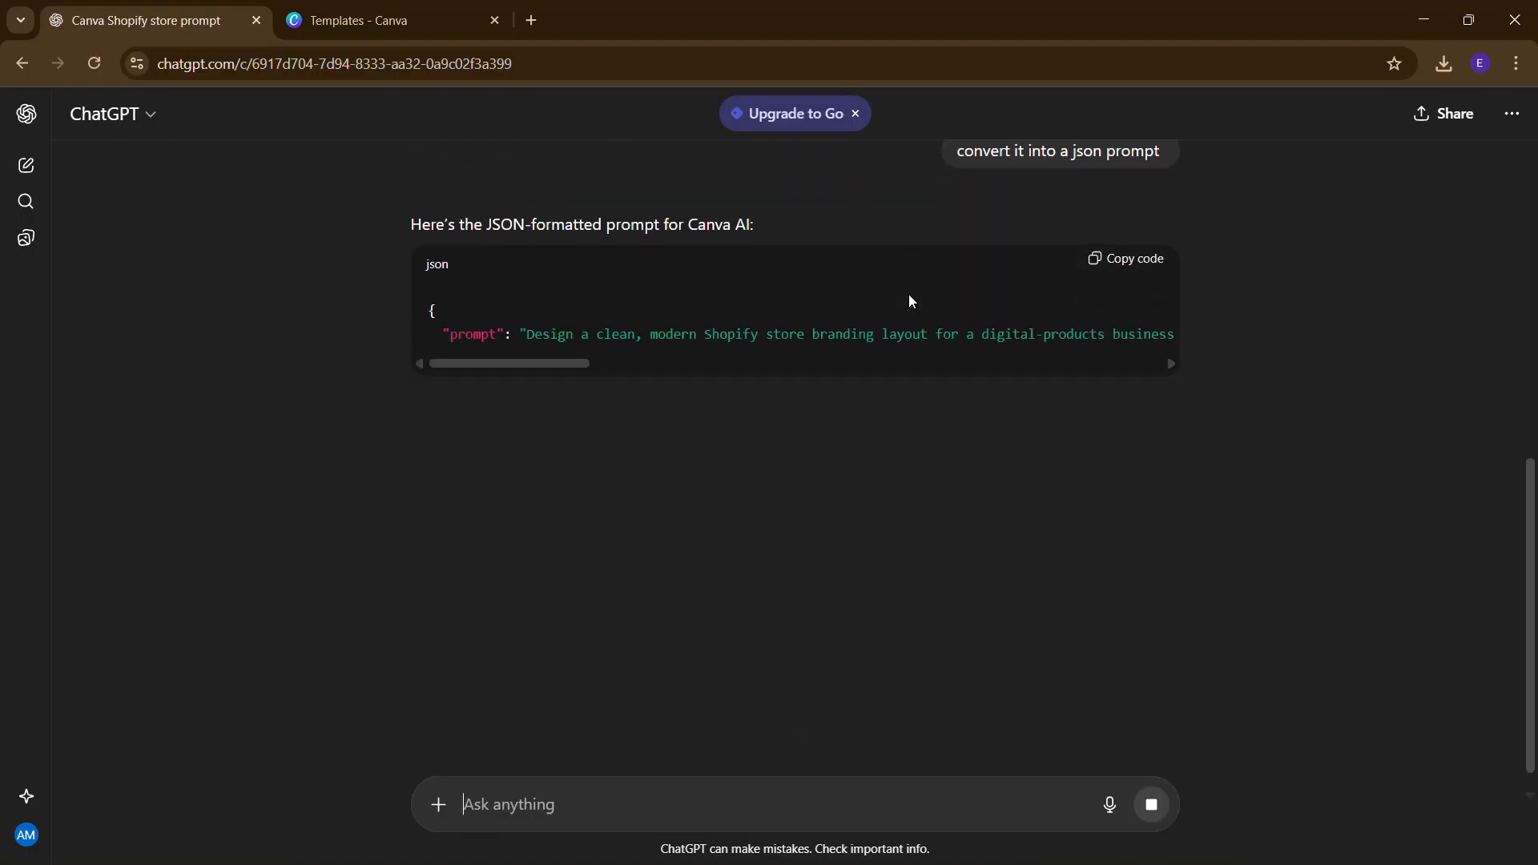
pyautogui.scroll(6, 491, 475)
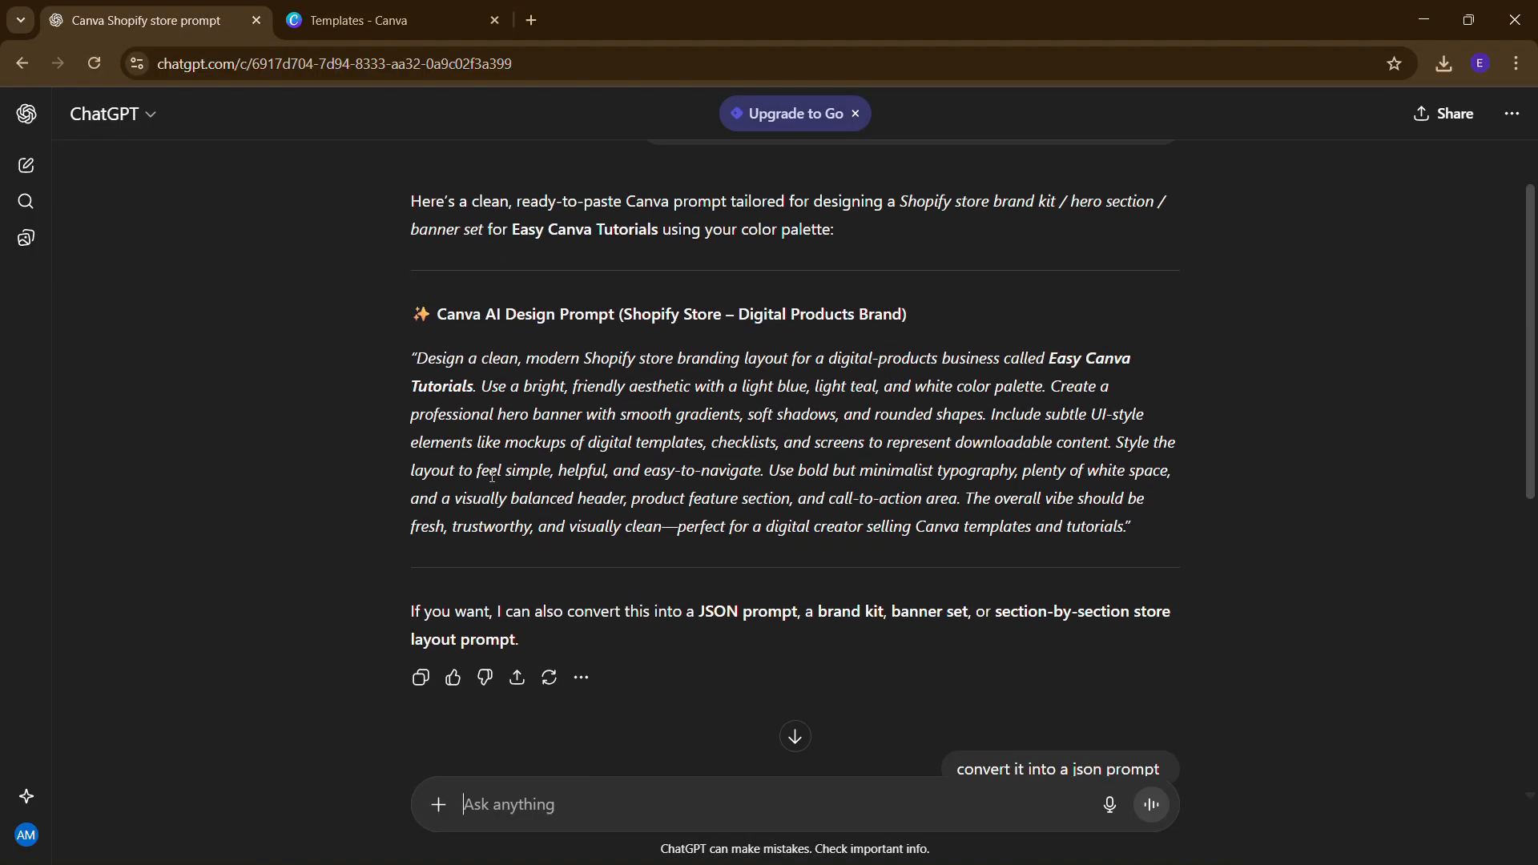
pyautogui.scroll(-2, 492, 475)
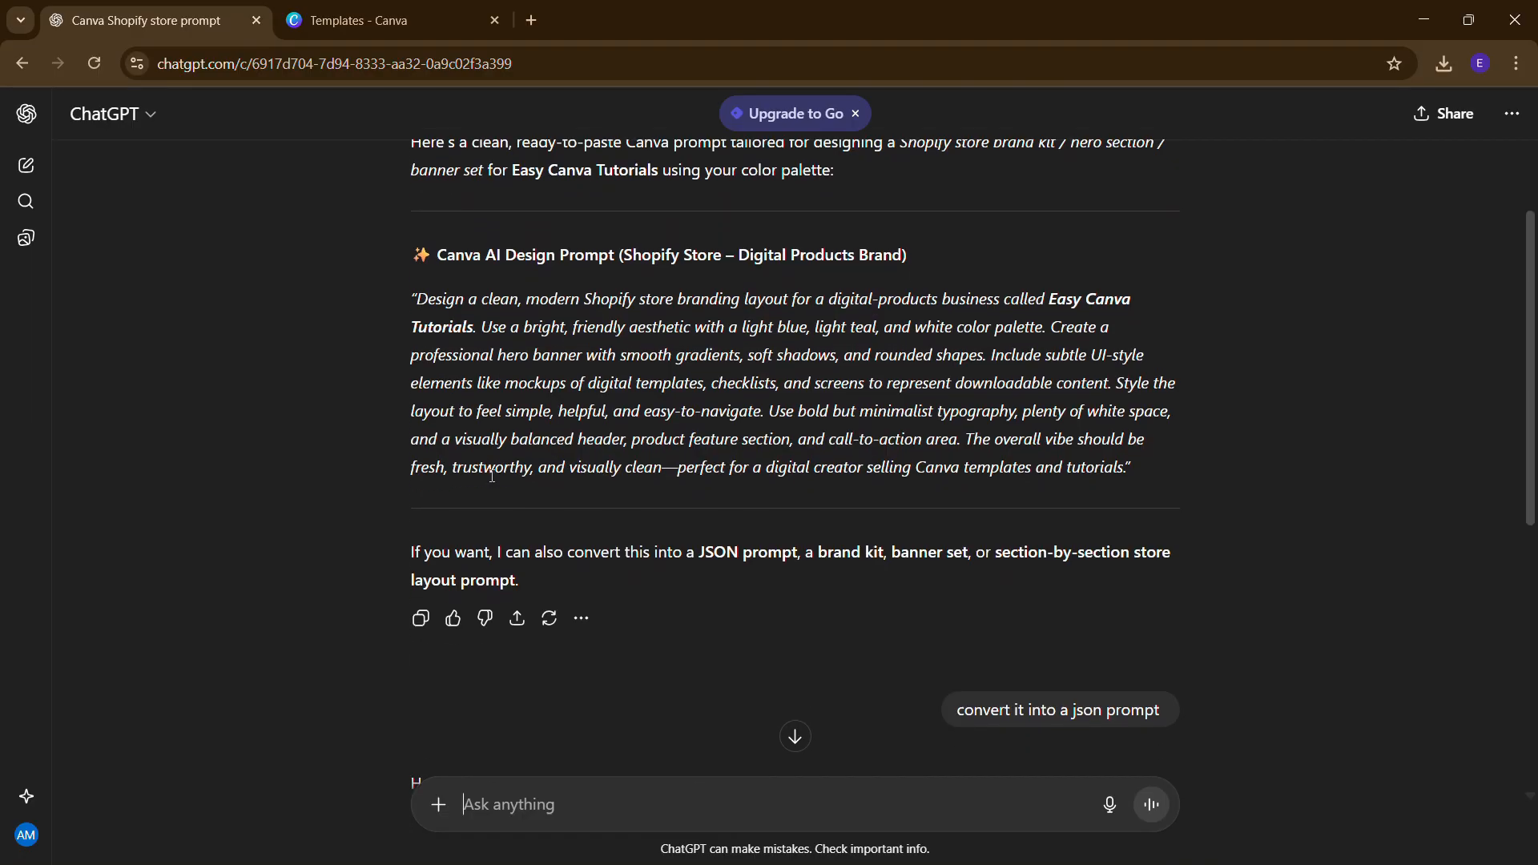
pyautogui.scroll(-2, 492, 475)
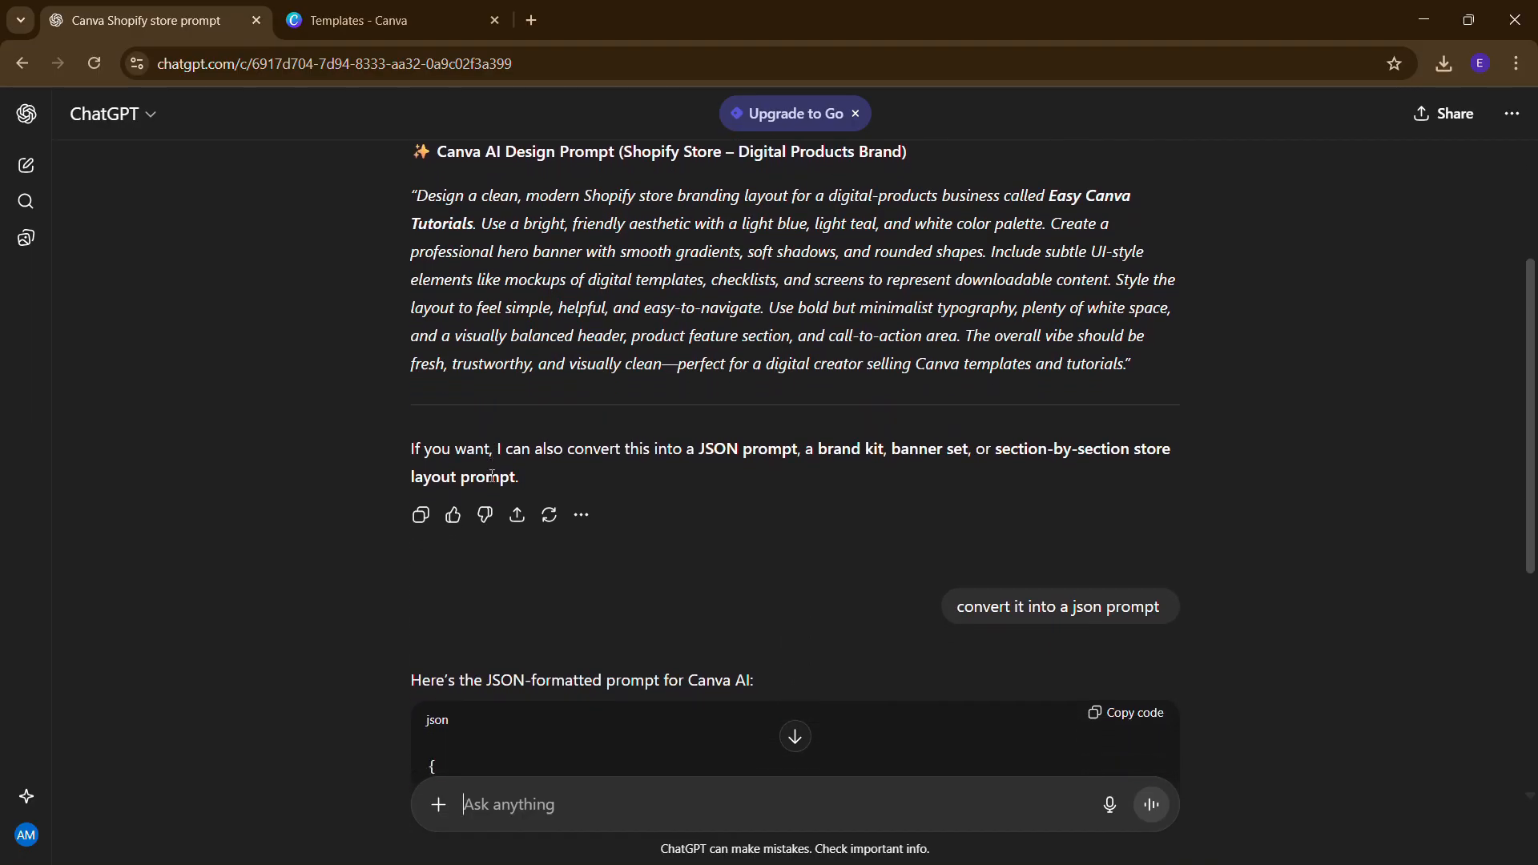
pyautogui.scroll(-4, 491, 481)
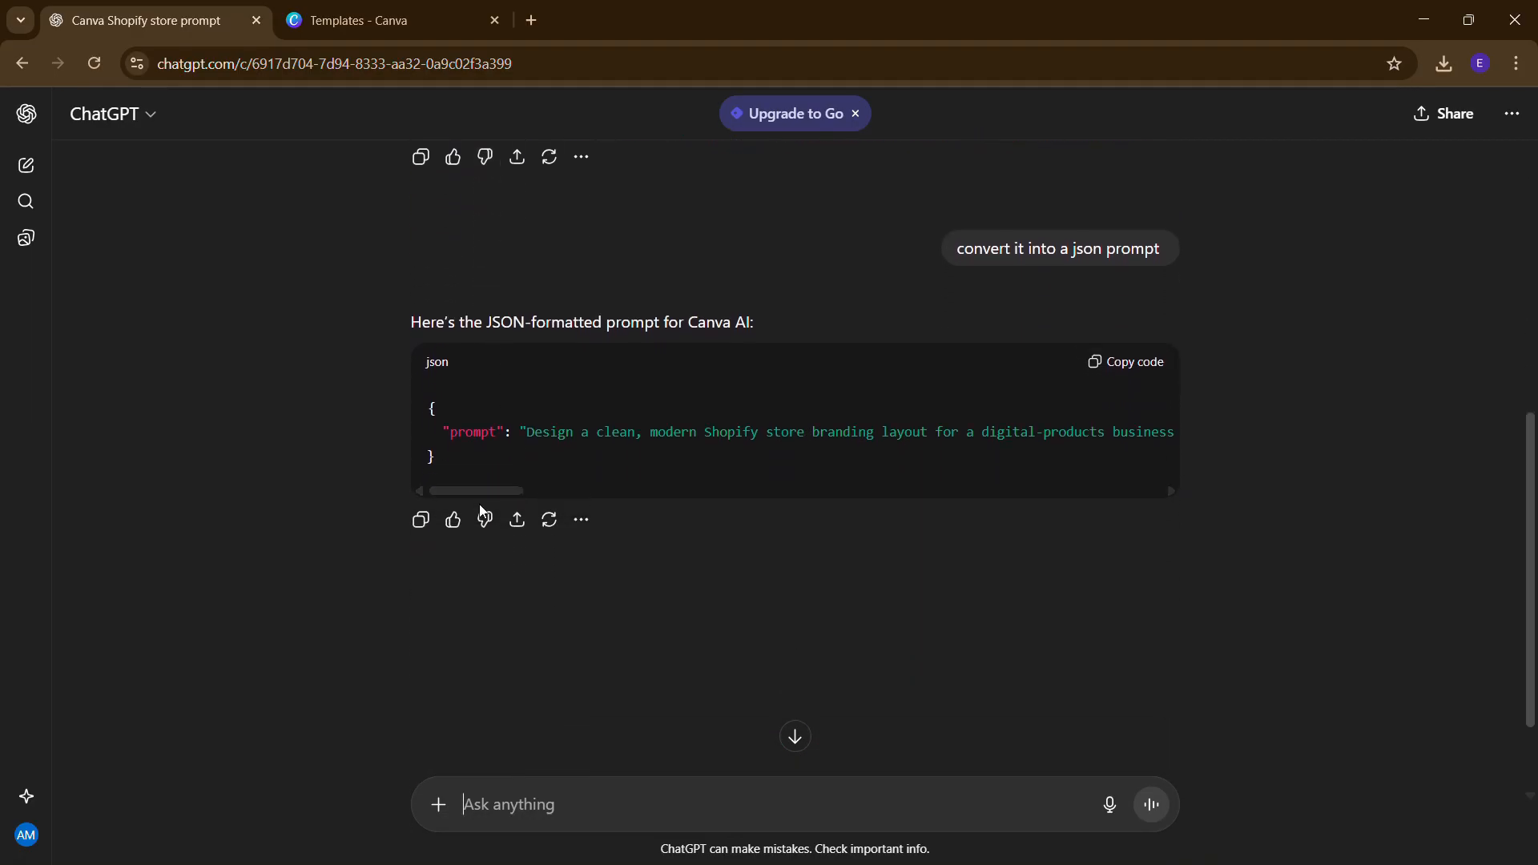
pyautogui.moveTo(477, 491); pyautogui.dragTo(437, 492)
pyautogui.scroll(3, 709, 422)
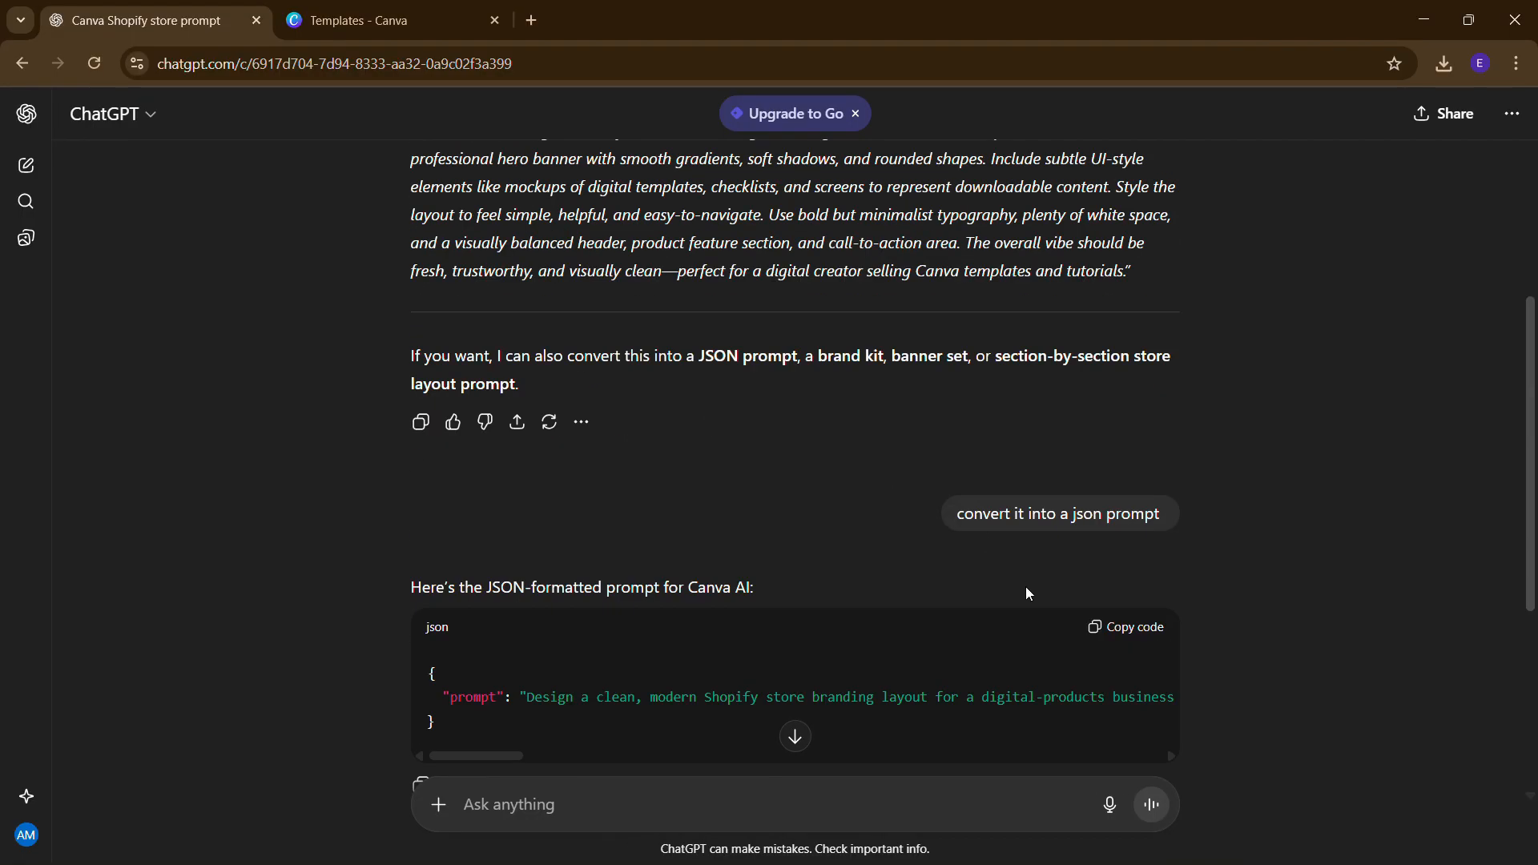
pyautogui.scroll(-1, 957, 660)
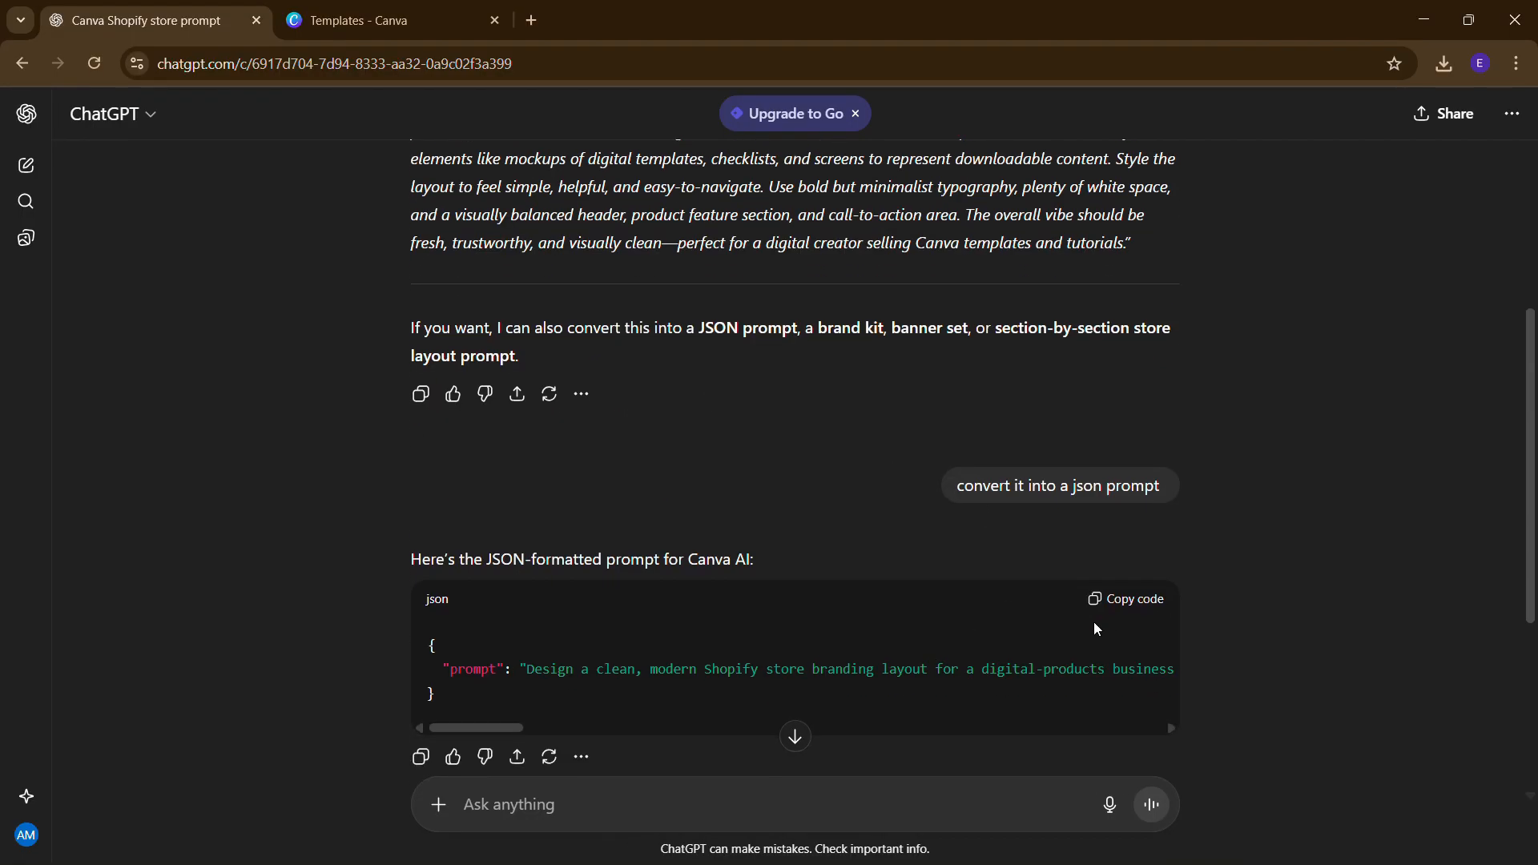
pyautogui.moveTo(510, 732); pyautogui.dragTo(237, 710)
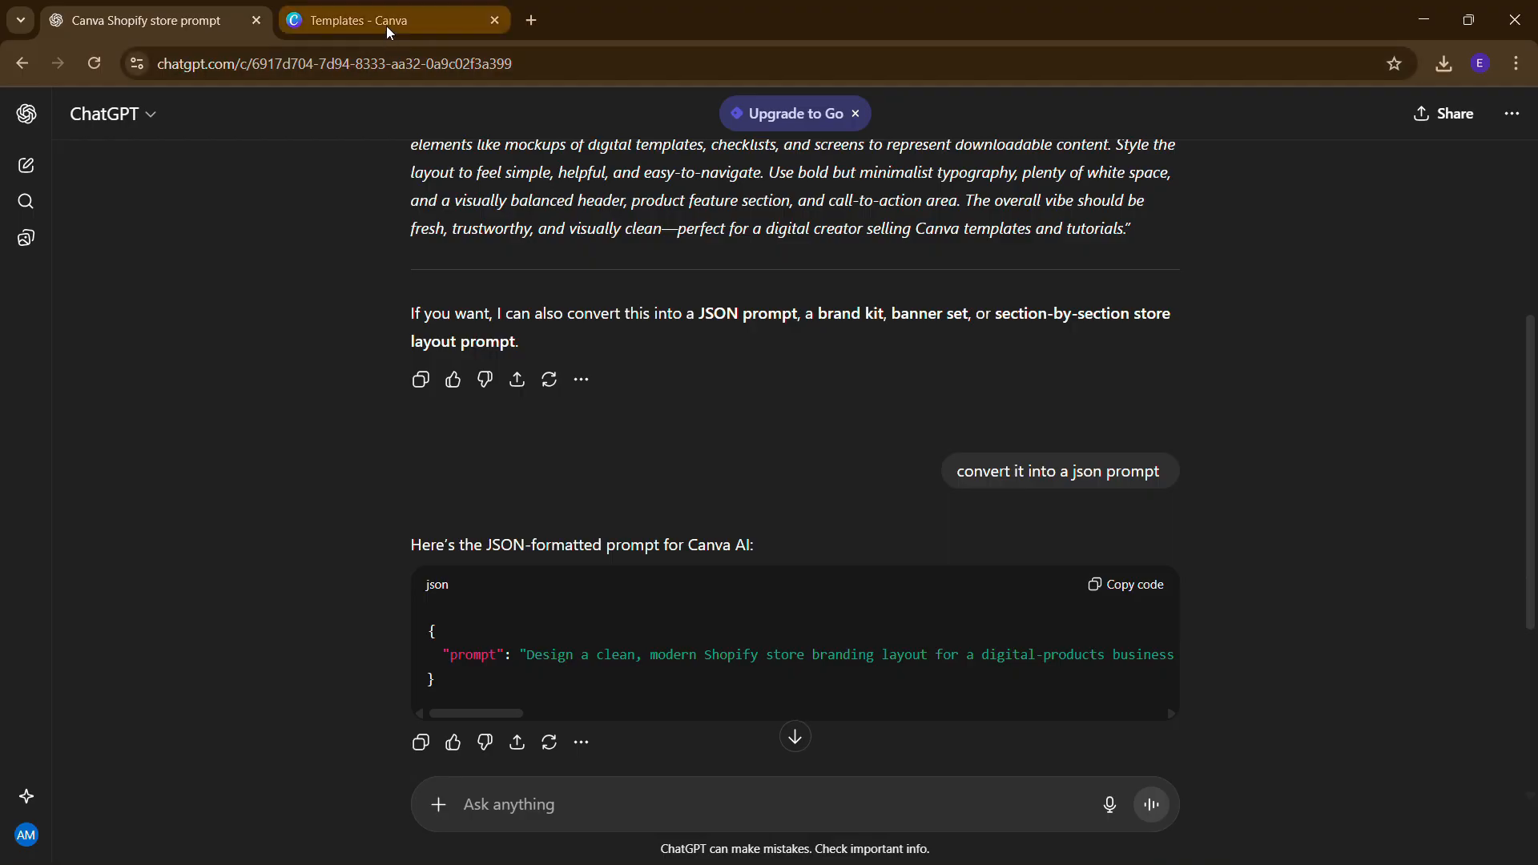
# - Paste the JSON branding prompt into Canva AI in Code mode and submit it
pyautogui.click(386, 25)
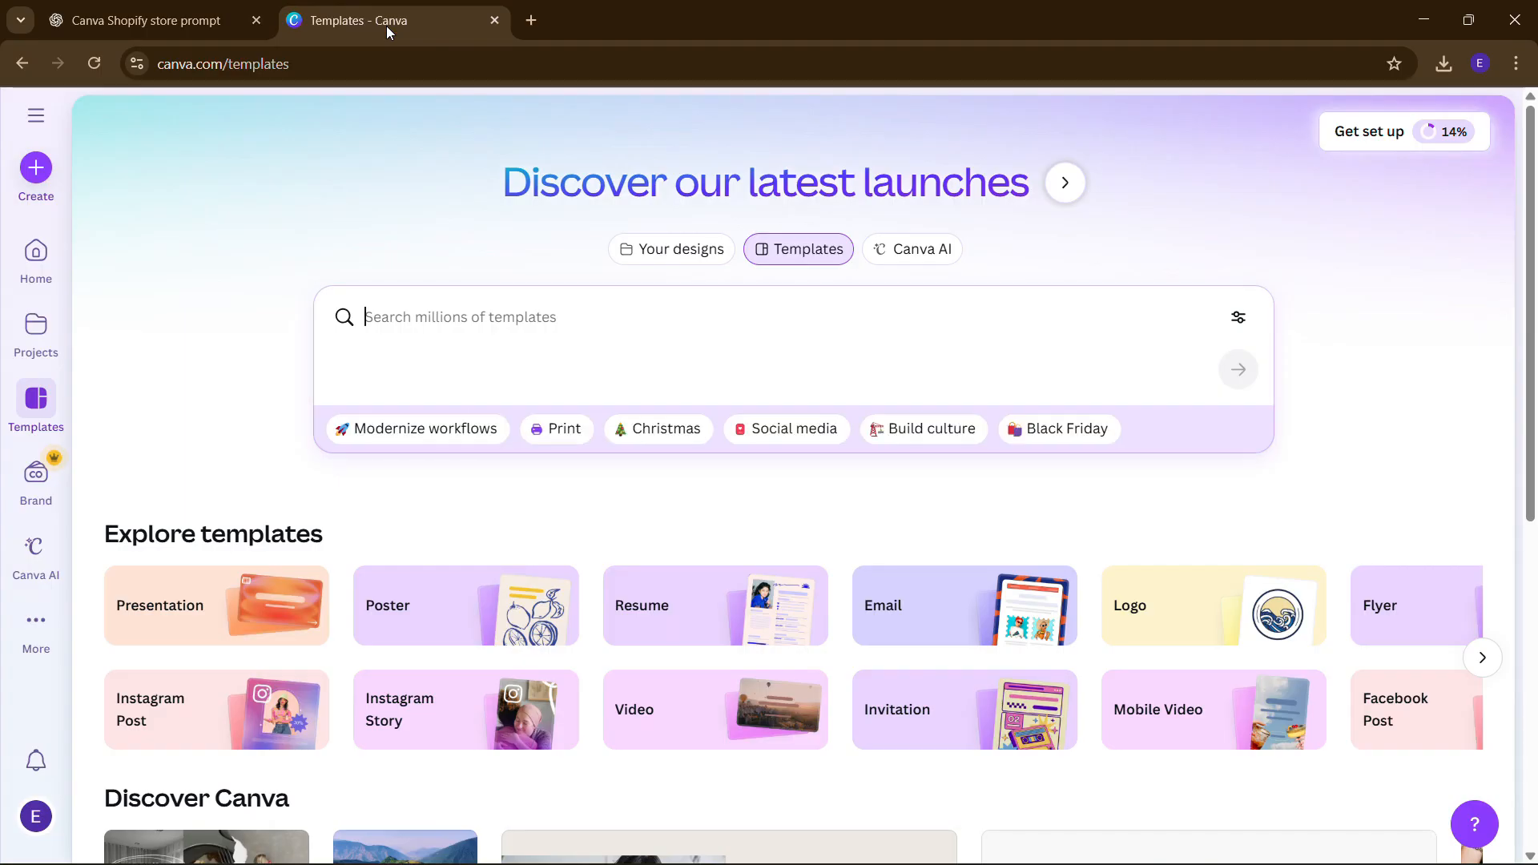
pyautogui.click(912, 263)
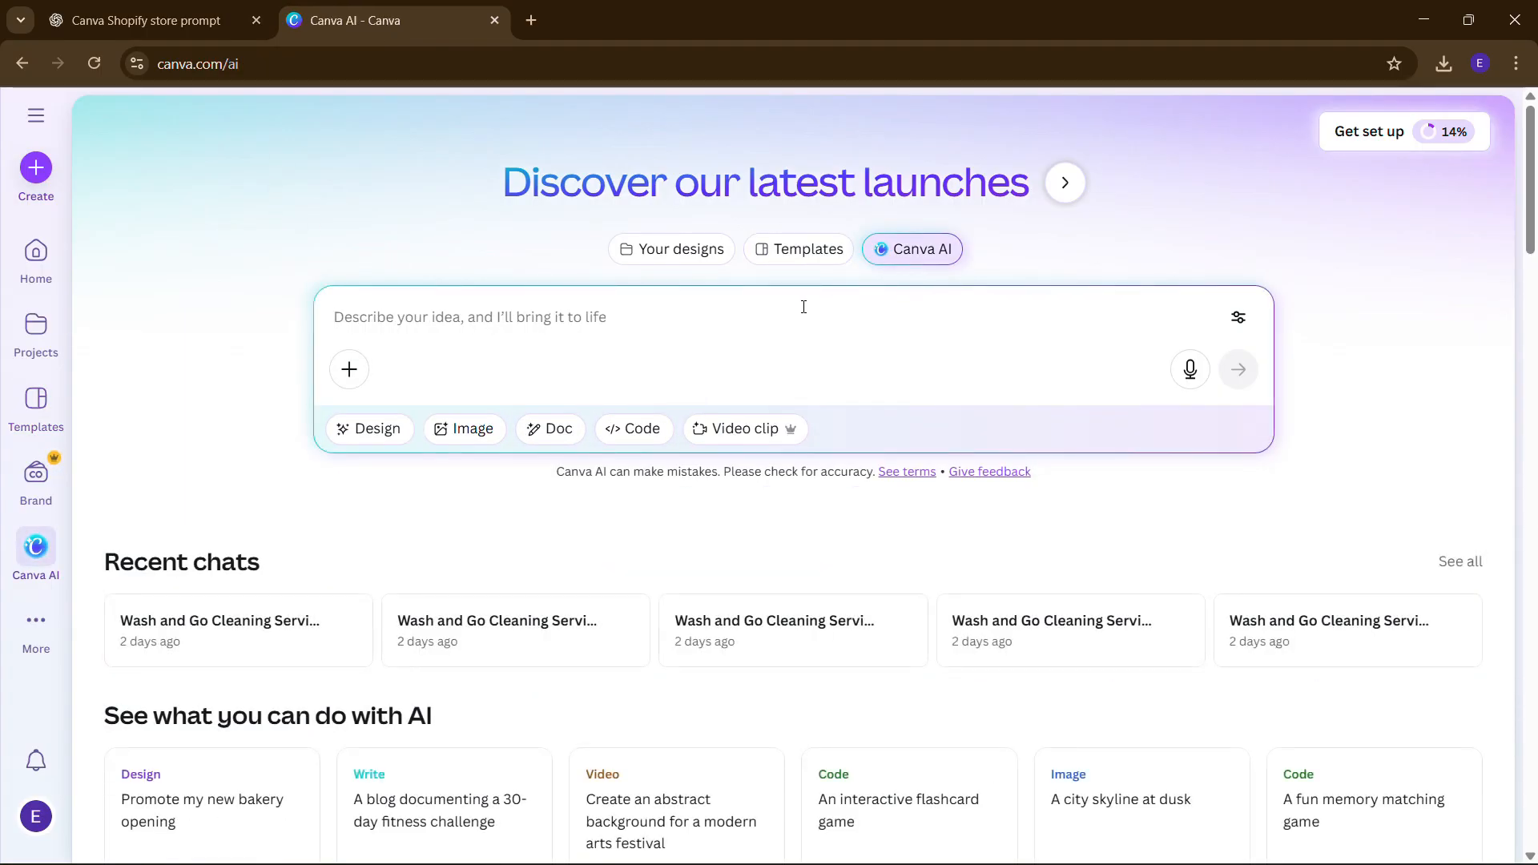
pyautogui.click(649, 426)
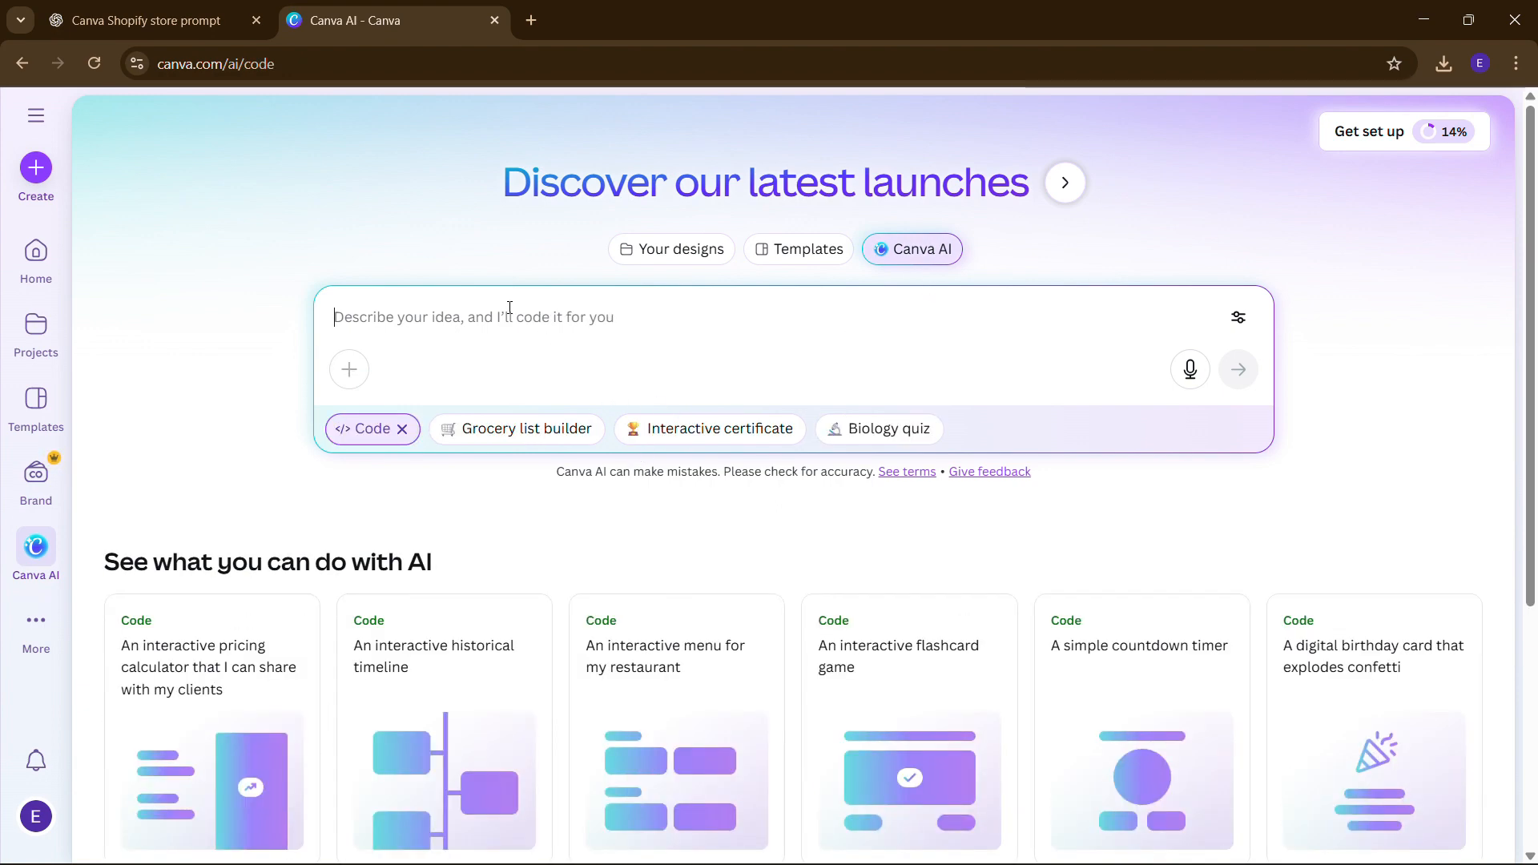
pyautogui.write('{   "prompt": "Design a clean, modern Shopify store branding layout for a digital-products business called \'Easy Canva Tutorials\'. Use a bright, friendly aesthetic with a light blue, light teal, and white color palette. Create a professional hero banner with smooth gradients, soft shadows, and rounded shapes. Include subtle UI-style elements like mockups of digital templates, checklists, and screens to represent downloadable content. Style the layout to feel simple, helpful, and easy-to-navigate. Use bold but minimalist typography, plenty of white space, and a visually balanced header, product feature section, and call-to-action area. The overall vibe should be fresh, trustworthy, and visually clean—perfect for a digital creator selling Canva templates and tutorials." }')
pyautogui.scroll(-1, 423, 404)
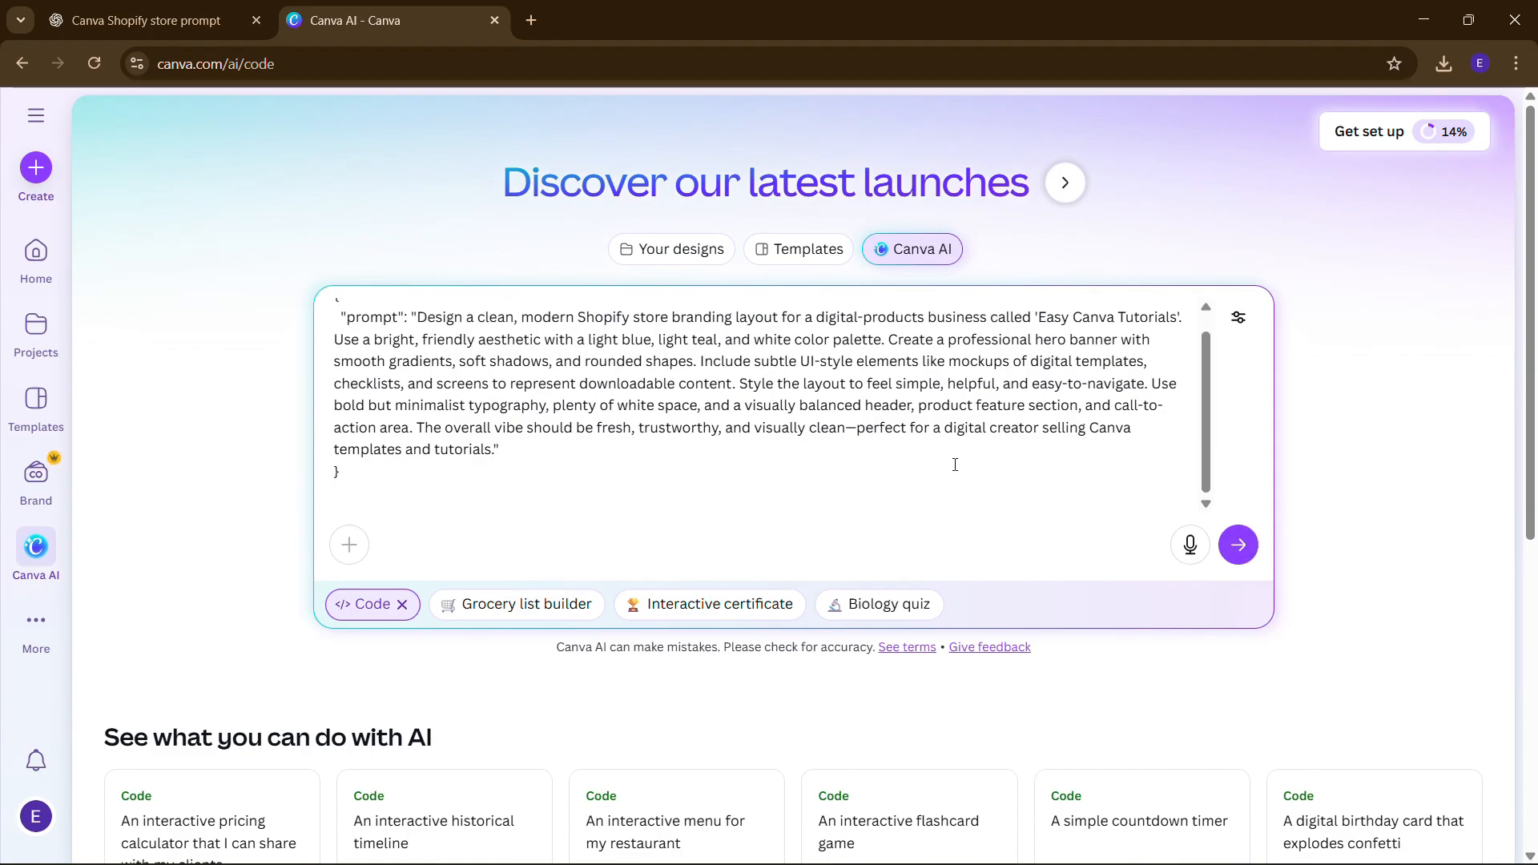
pyautogui.scroll(1, 903, 432)
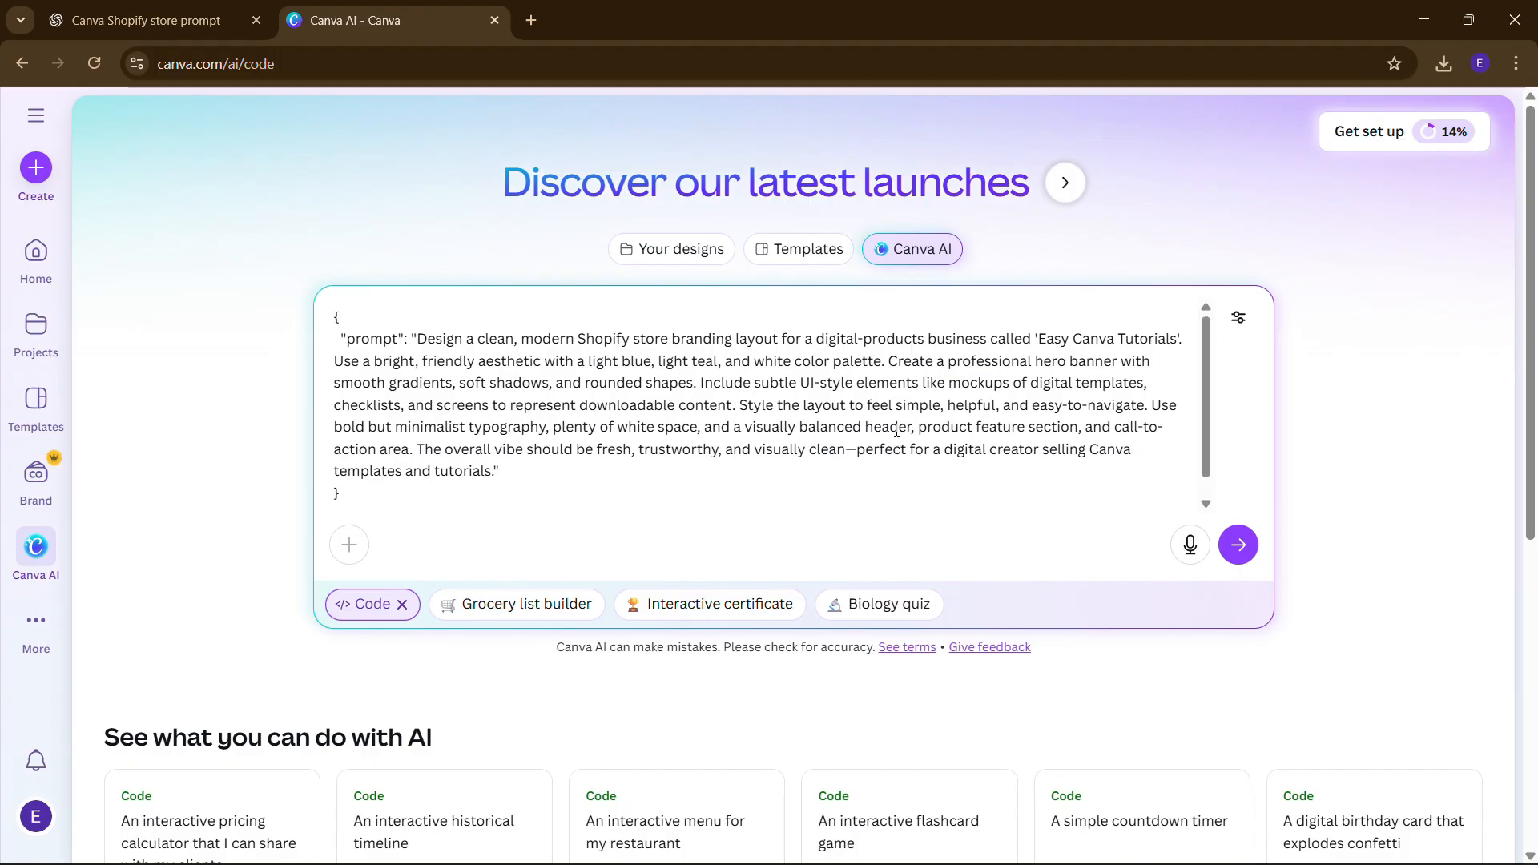
pyautogui.click(1238, 545)
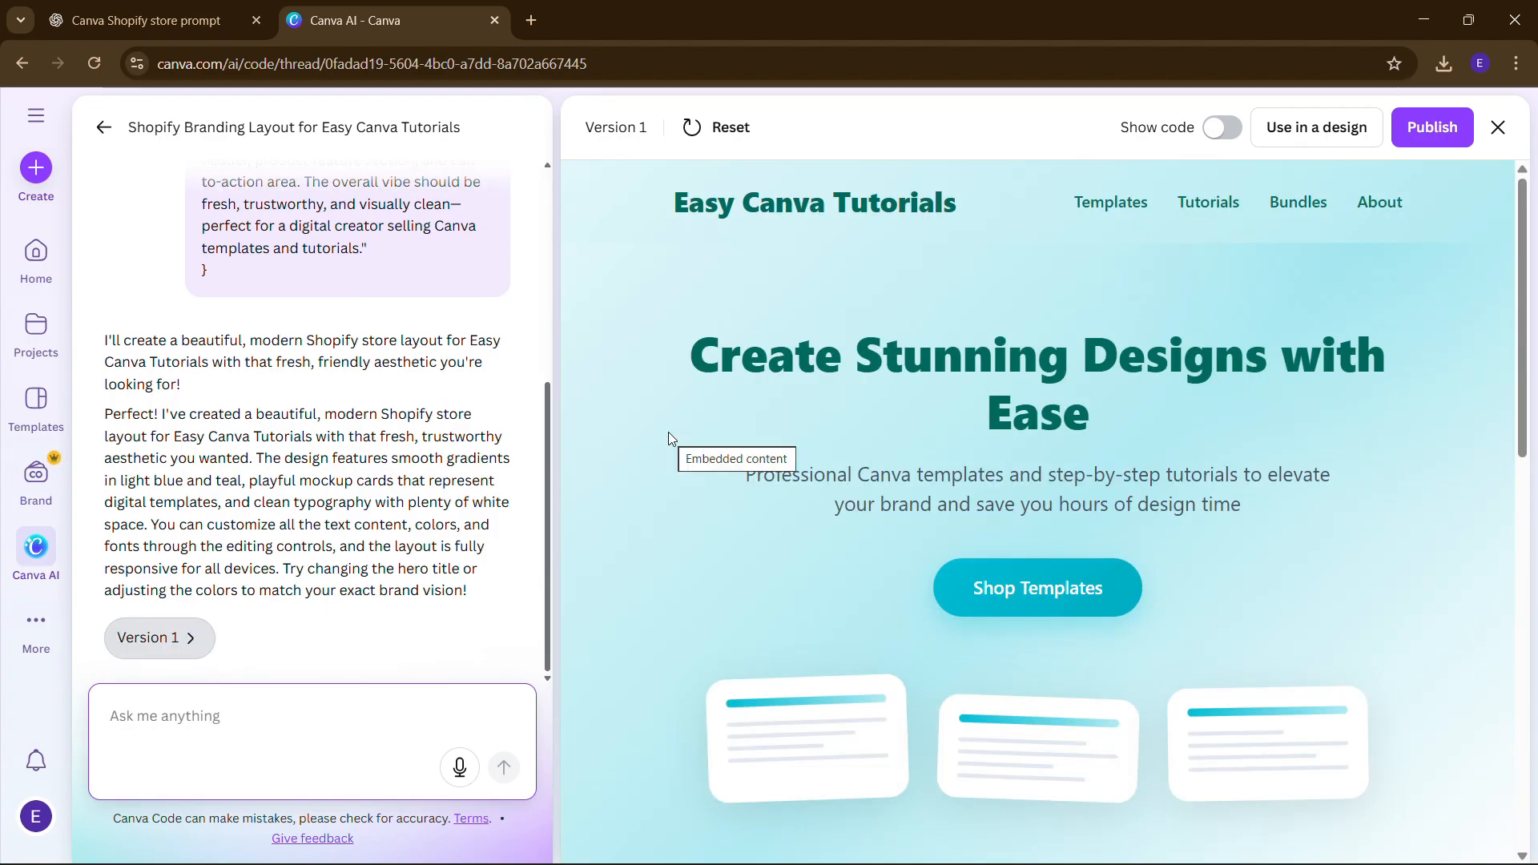
pyautogui.click(1054, 596)
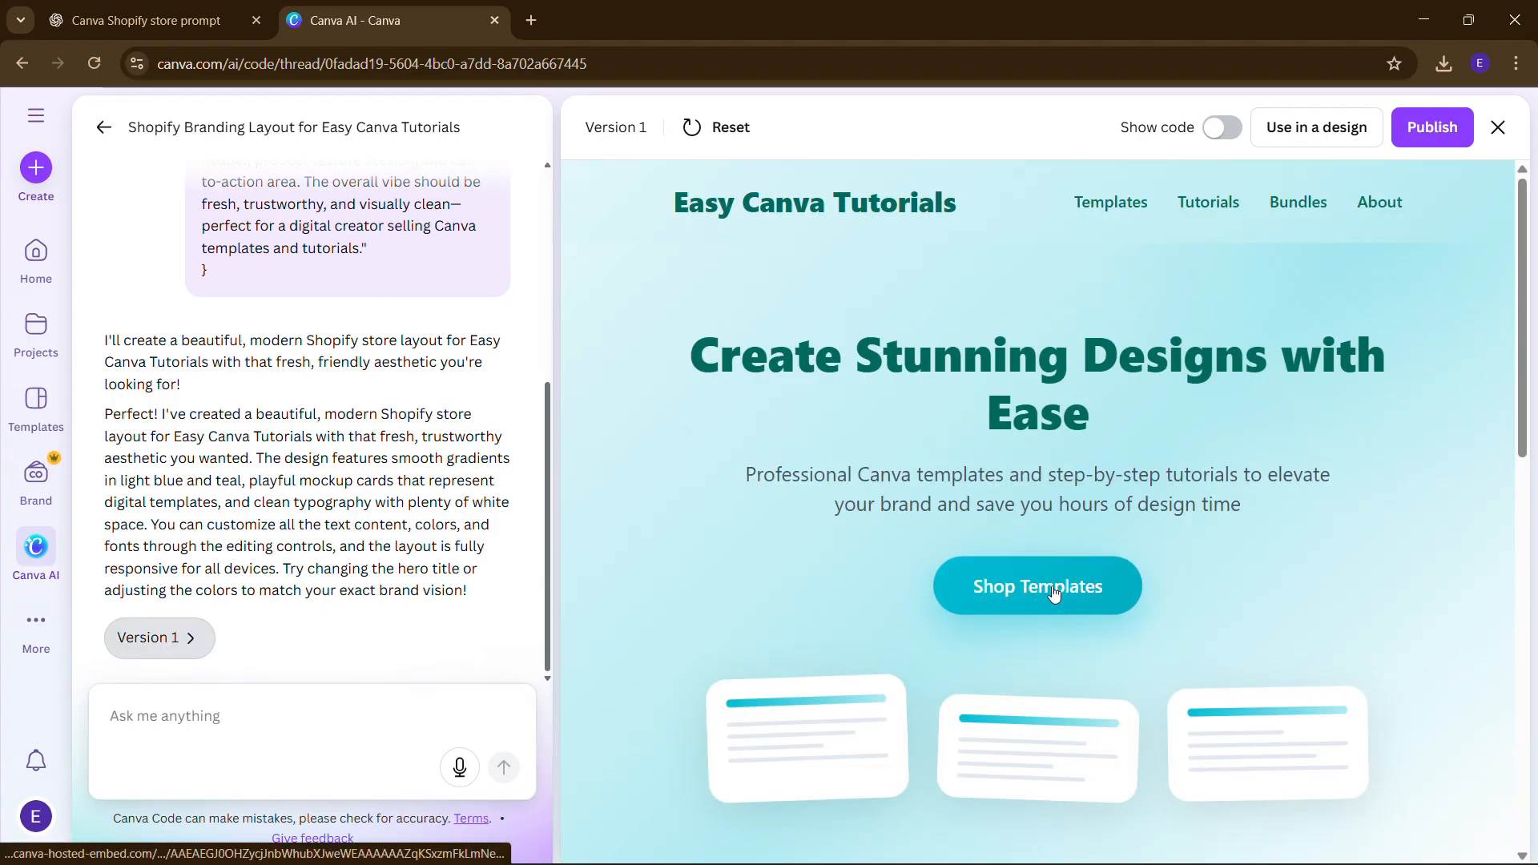
pyautogui.scroll(-5, 1184, 477)
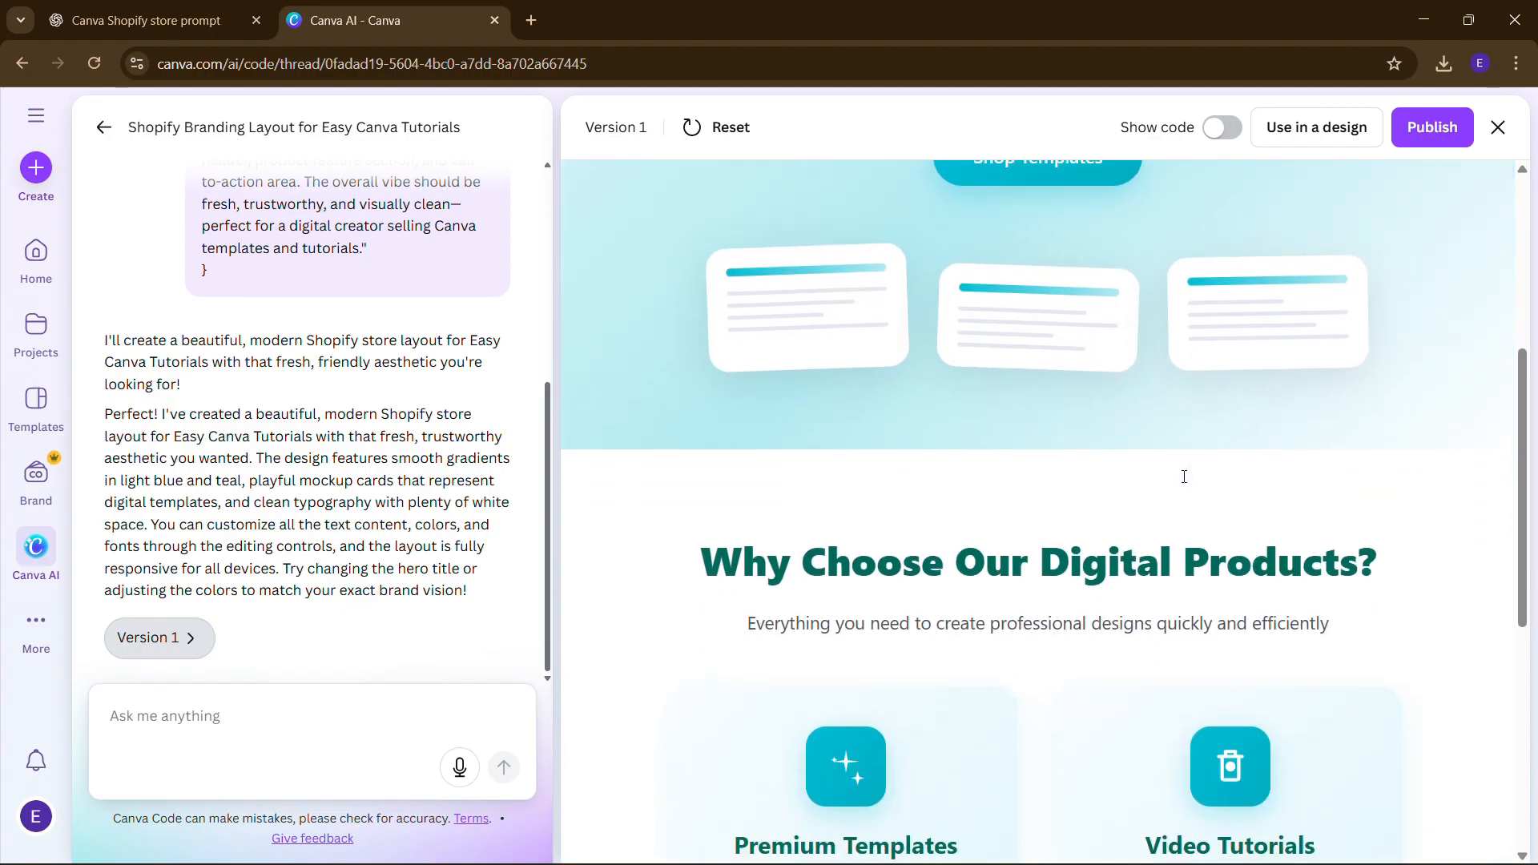
pyautogui.scroll(5, 1183, 474)
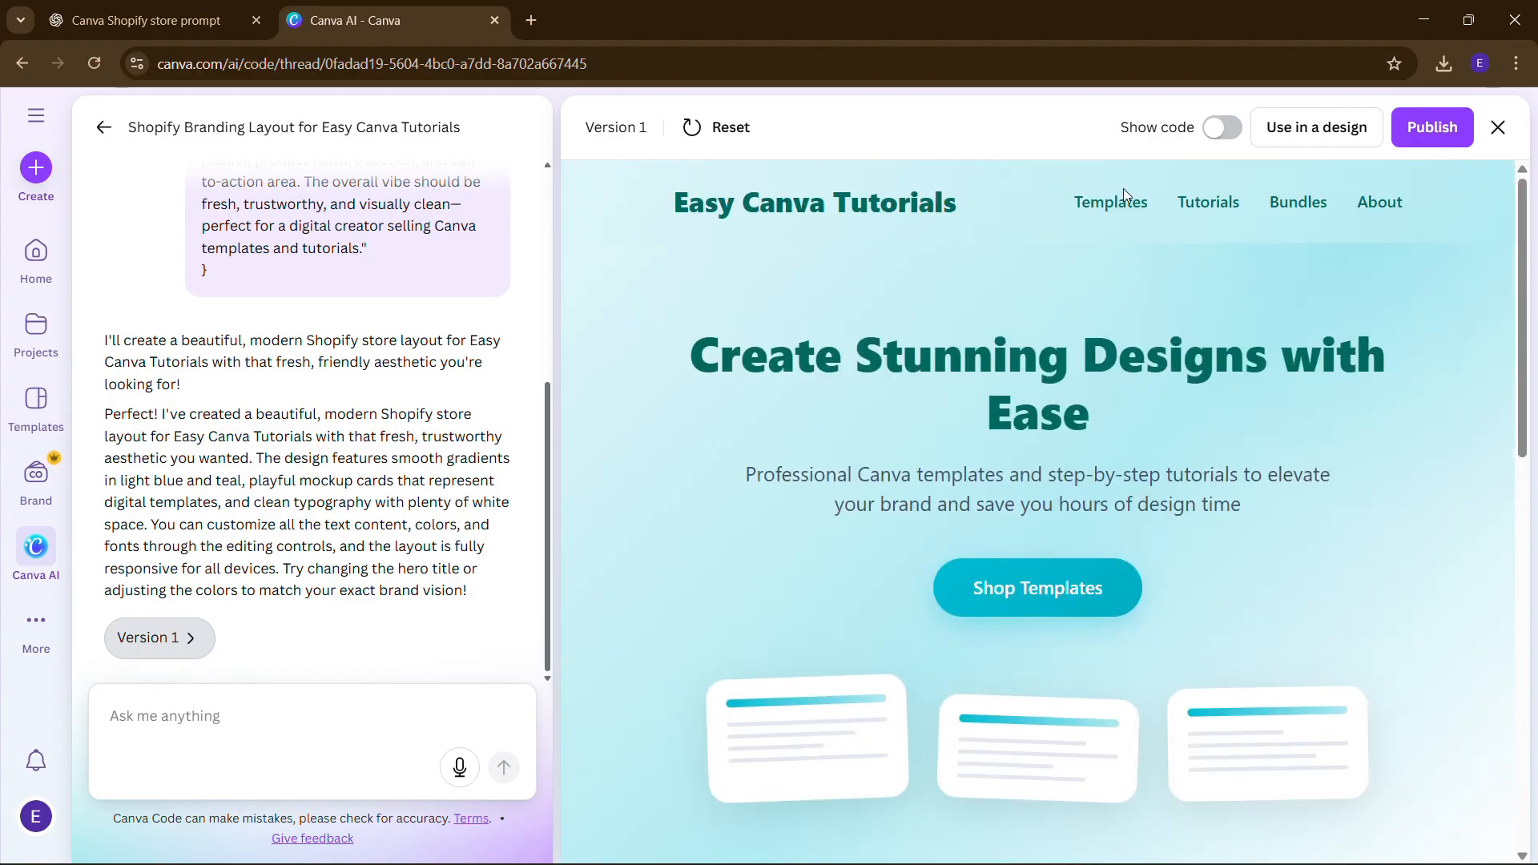
pyautogui.scroll(-8, 1075, 445)
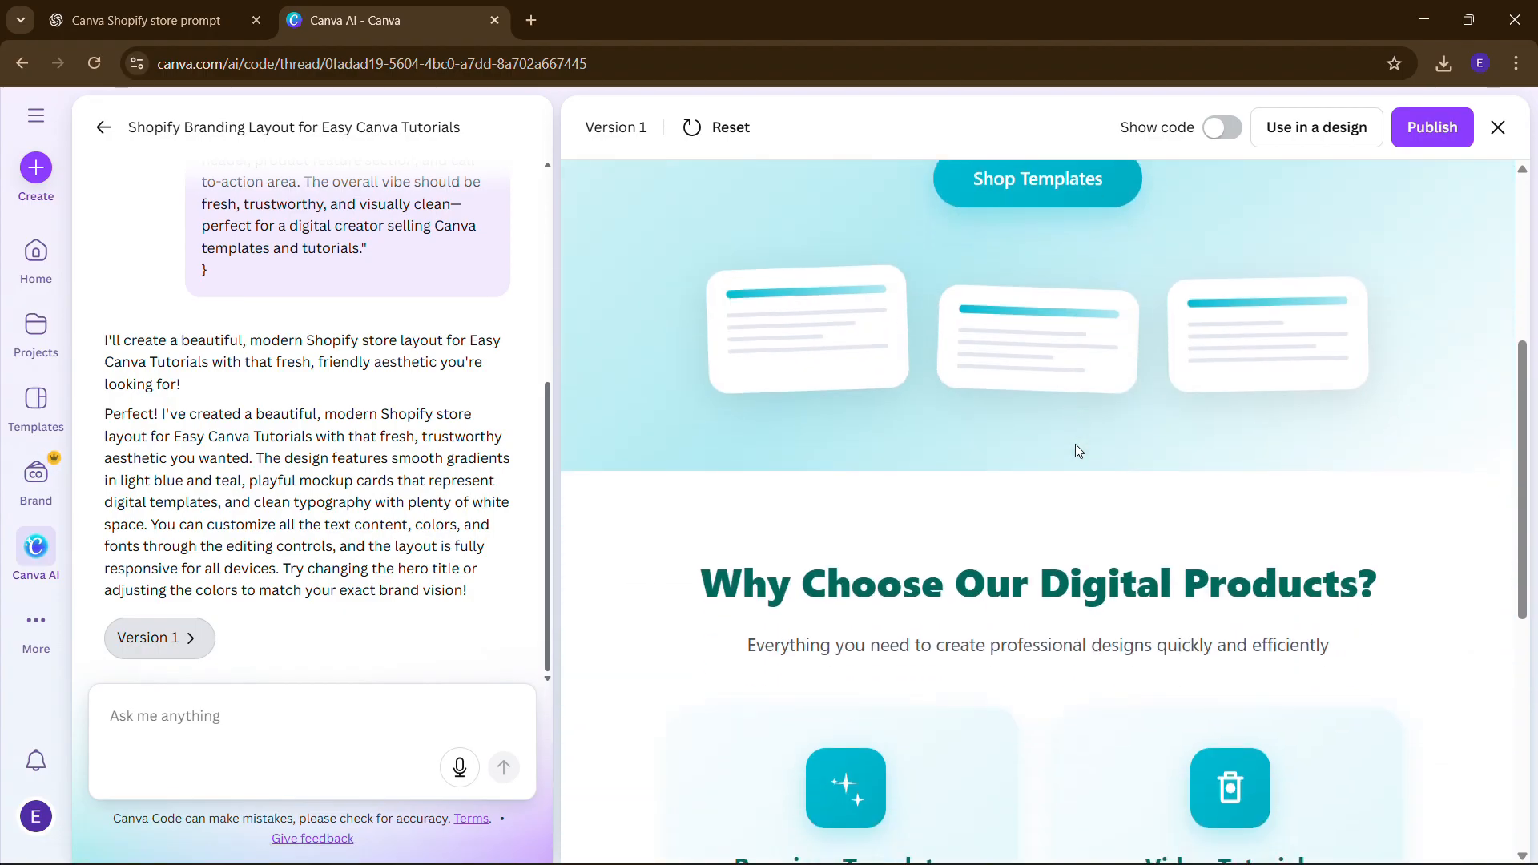
pyautogui.scroll(8, 998, 457)
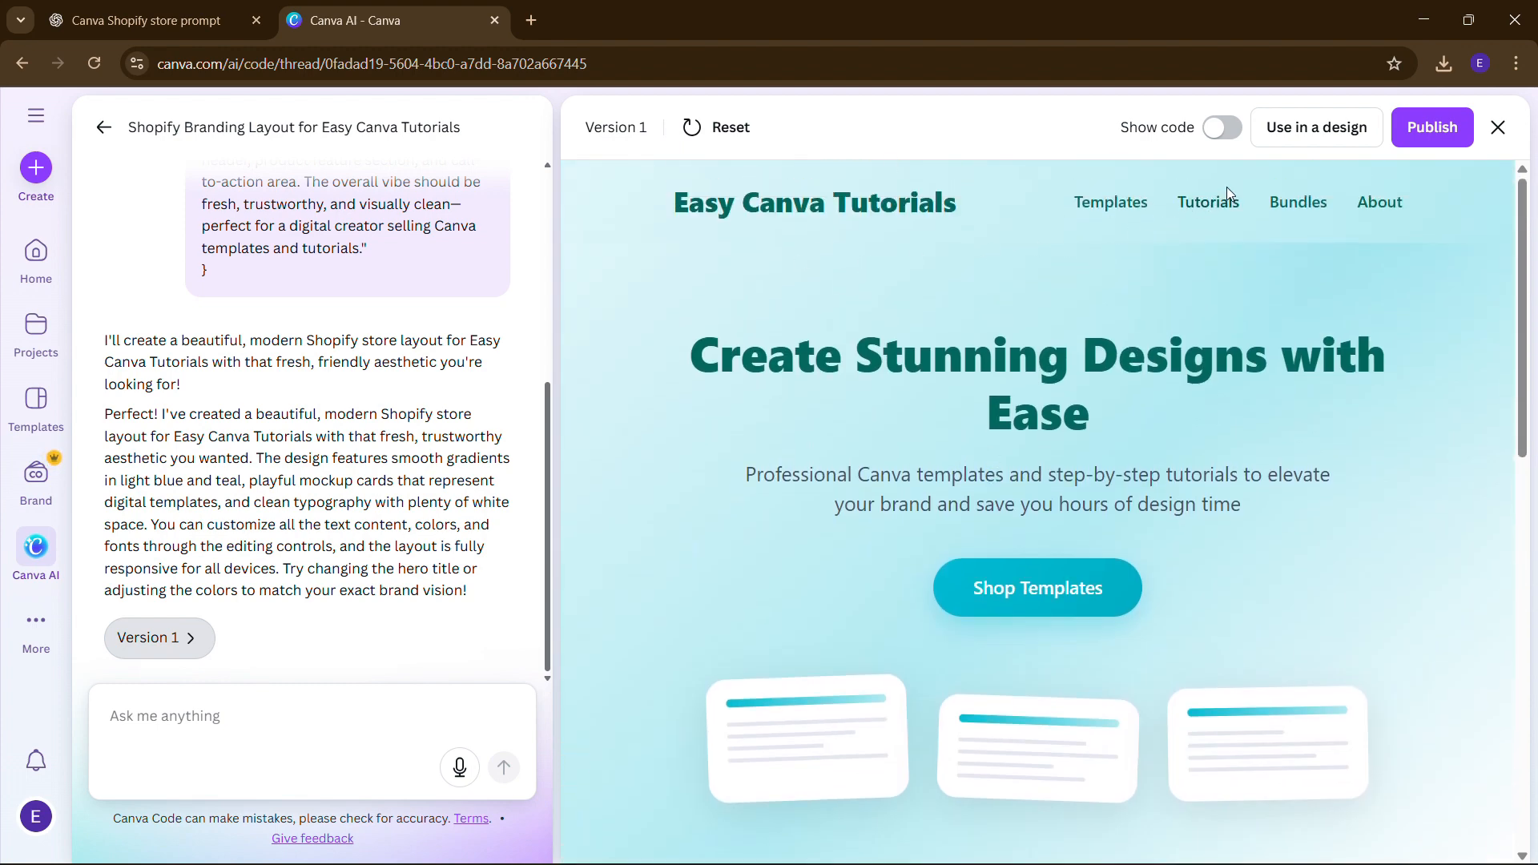
pyautogui.moveTo(1228, 186); pyautogui.dragTo(1225, 197)
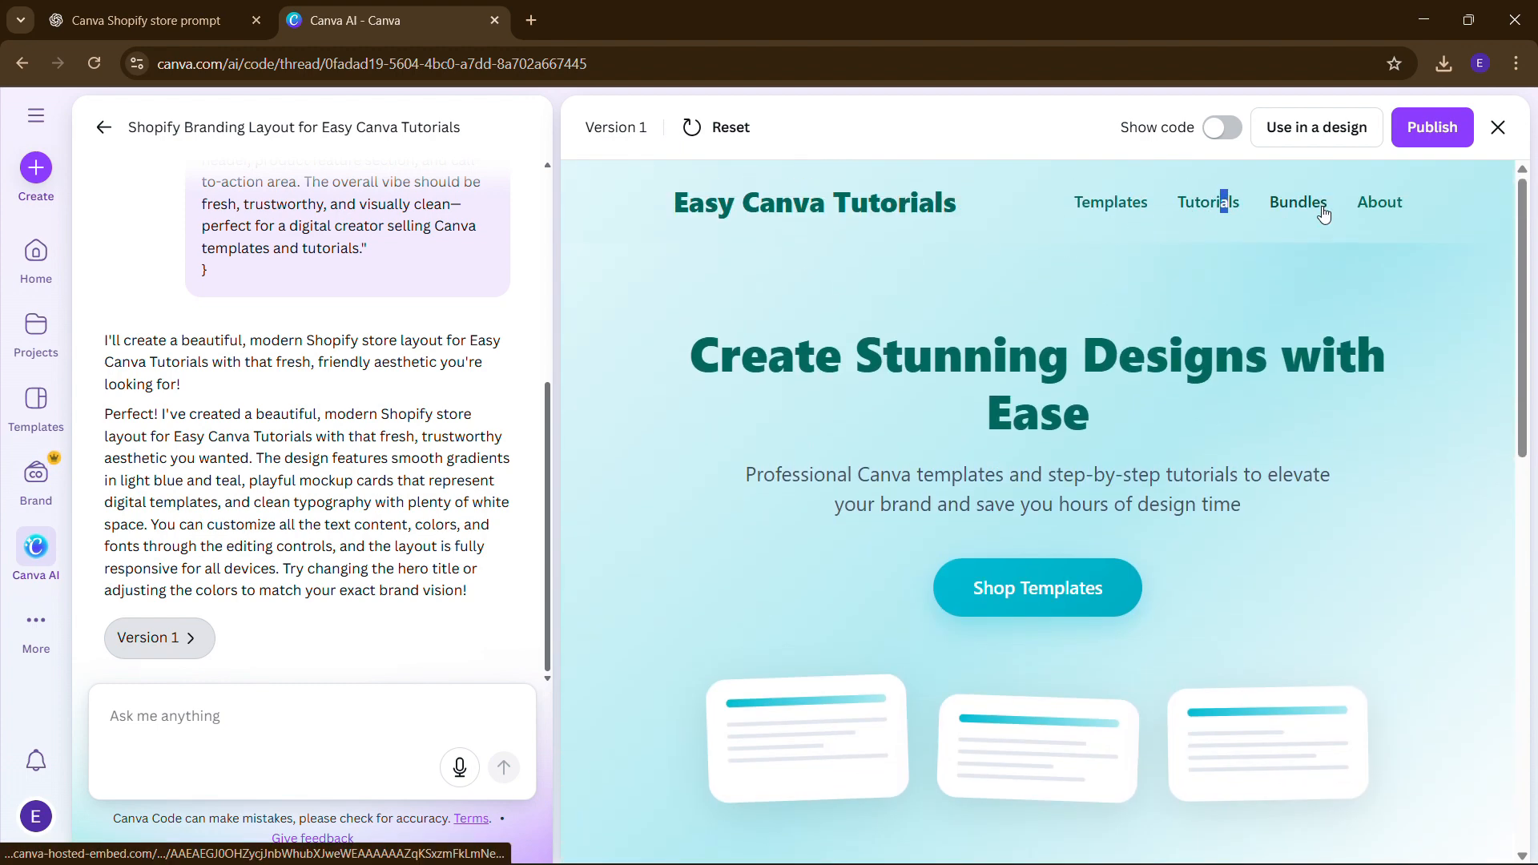
pyautogui.scroll(-6, 1060, 299)
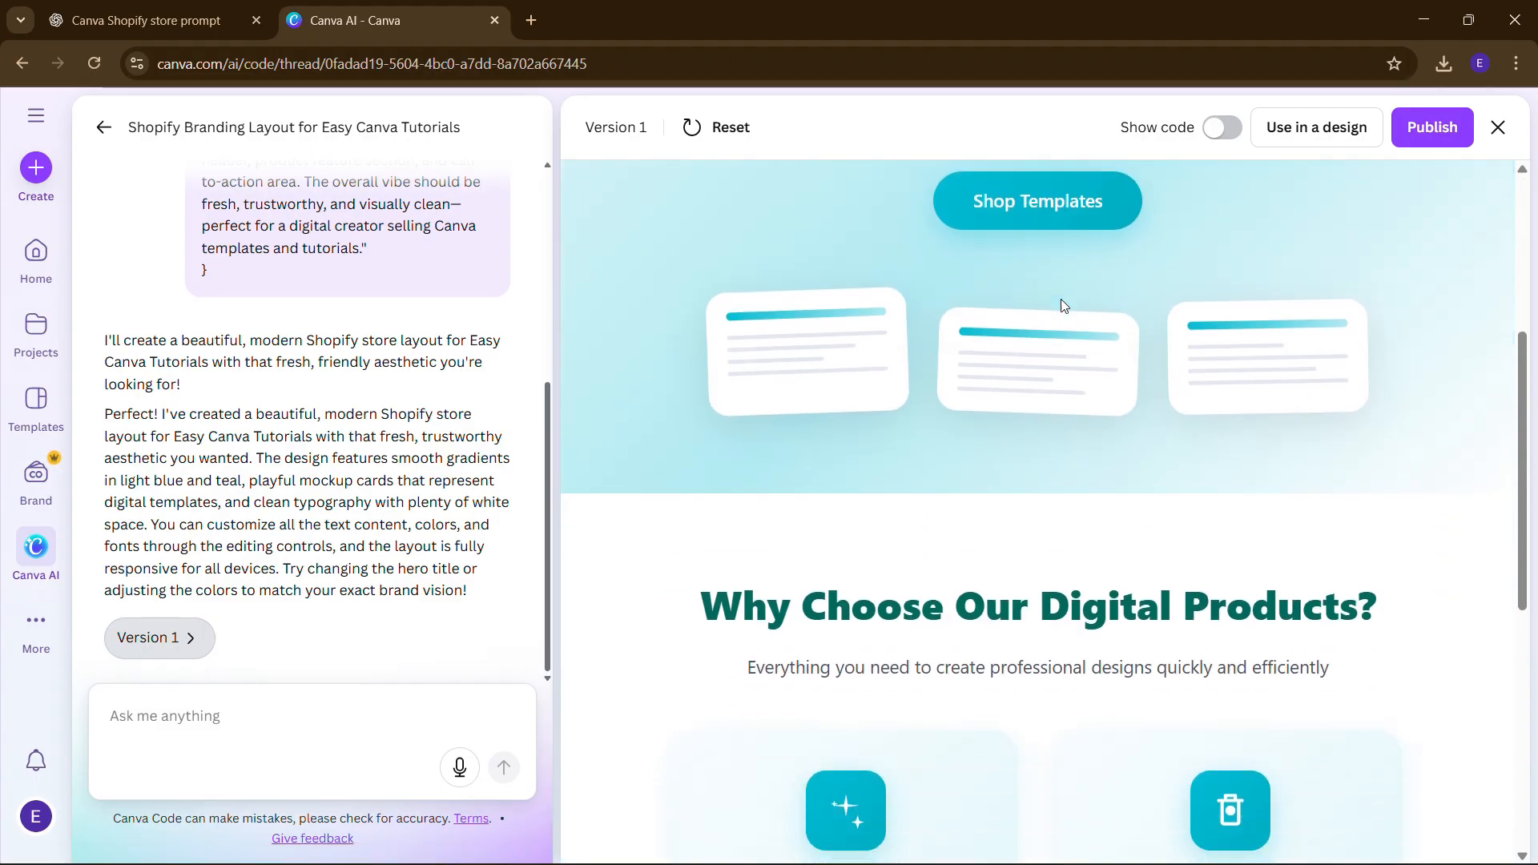
pyautogui.scroll(-3, 801, 520)
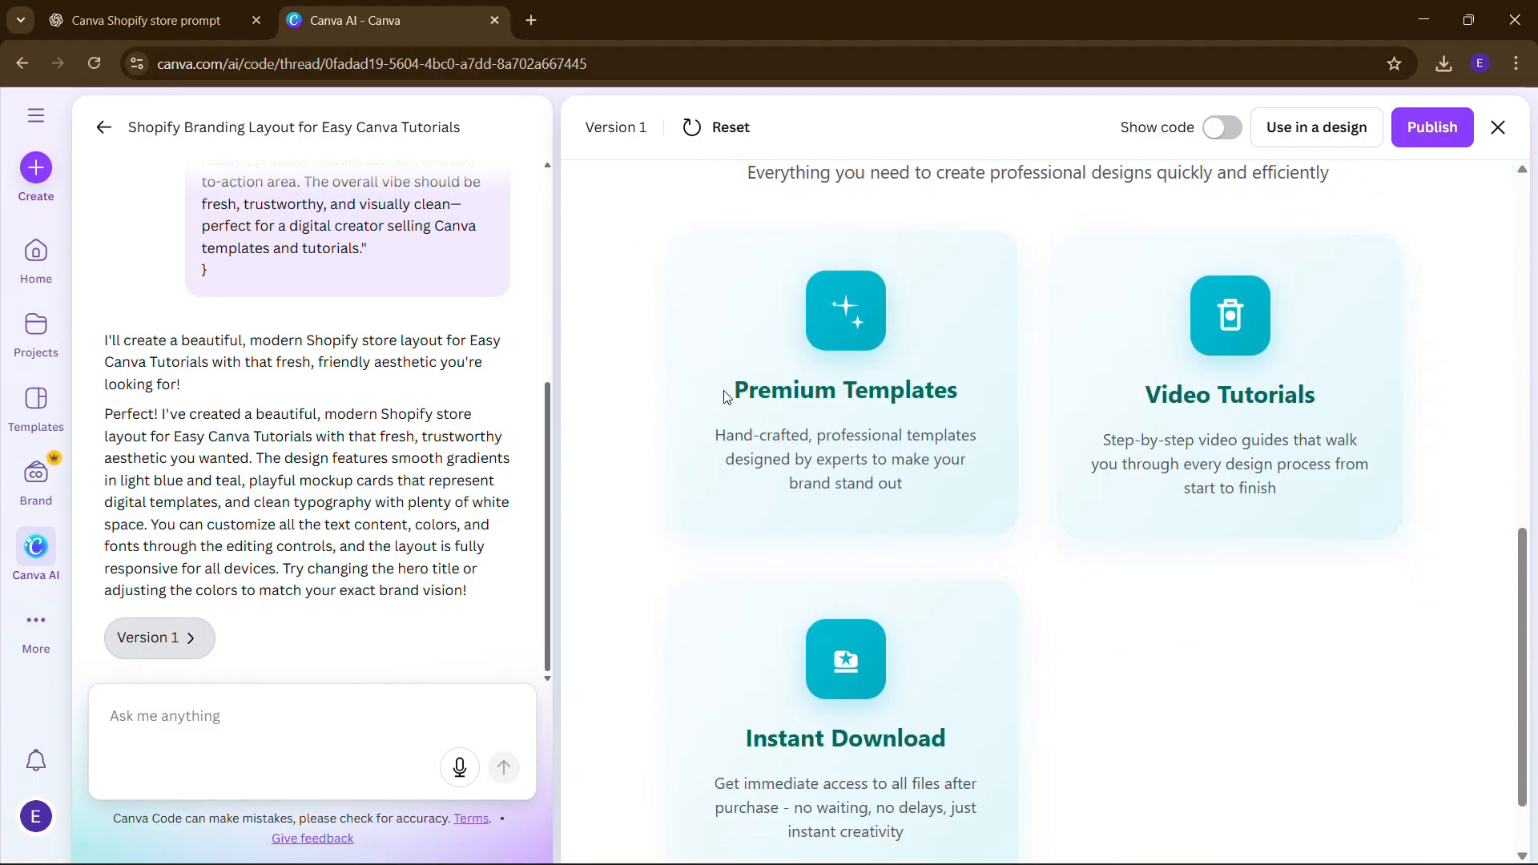
pyautogui.scroll(-1, 1223, 459)
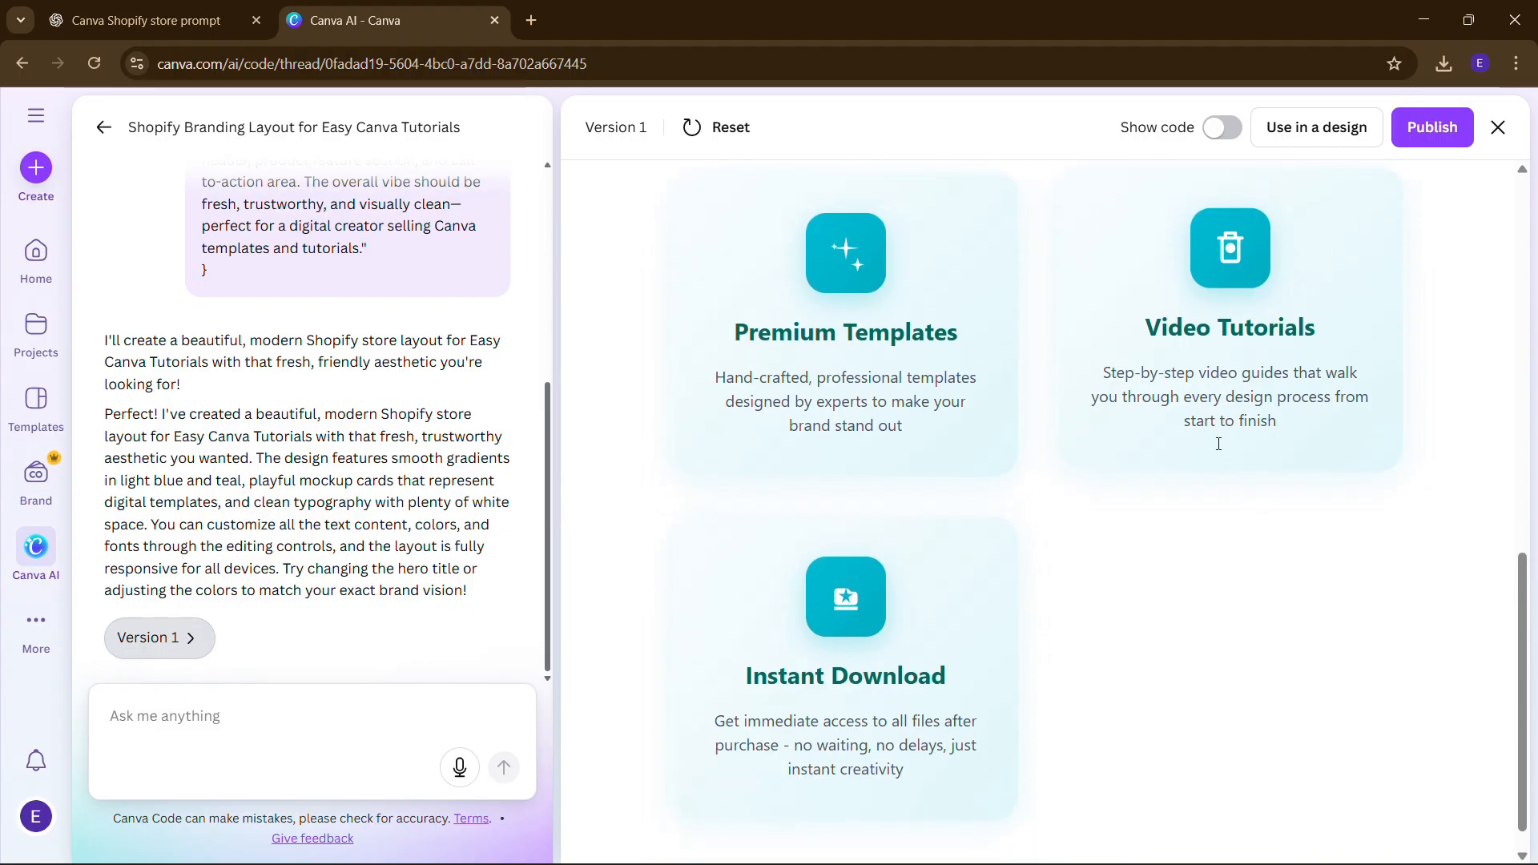
pyautogui.scroll(3, 901, 576)
pyautogui.scroll(-3, 900, 576)
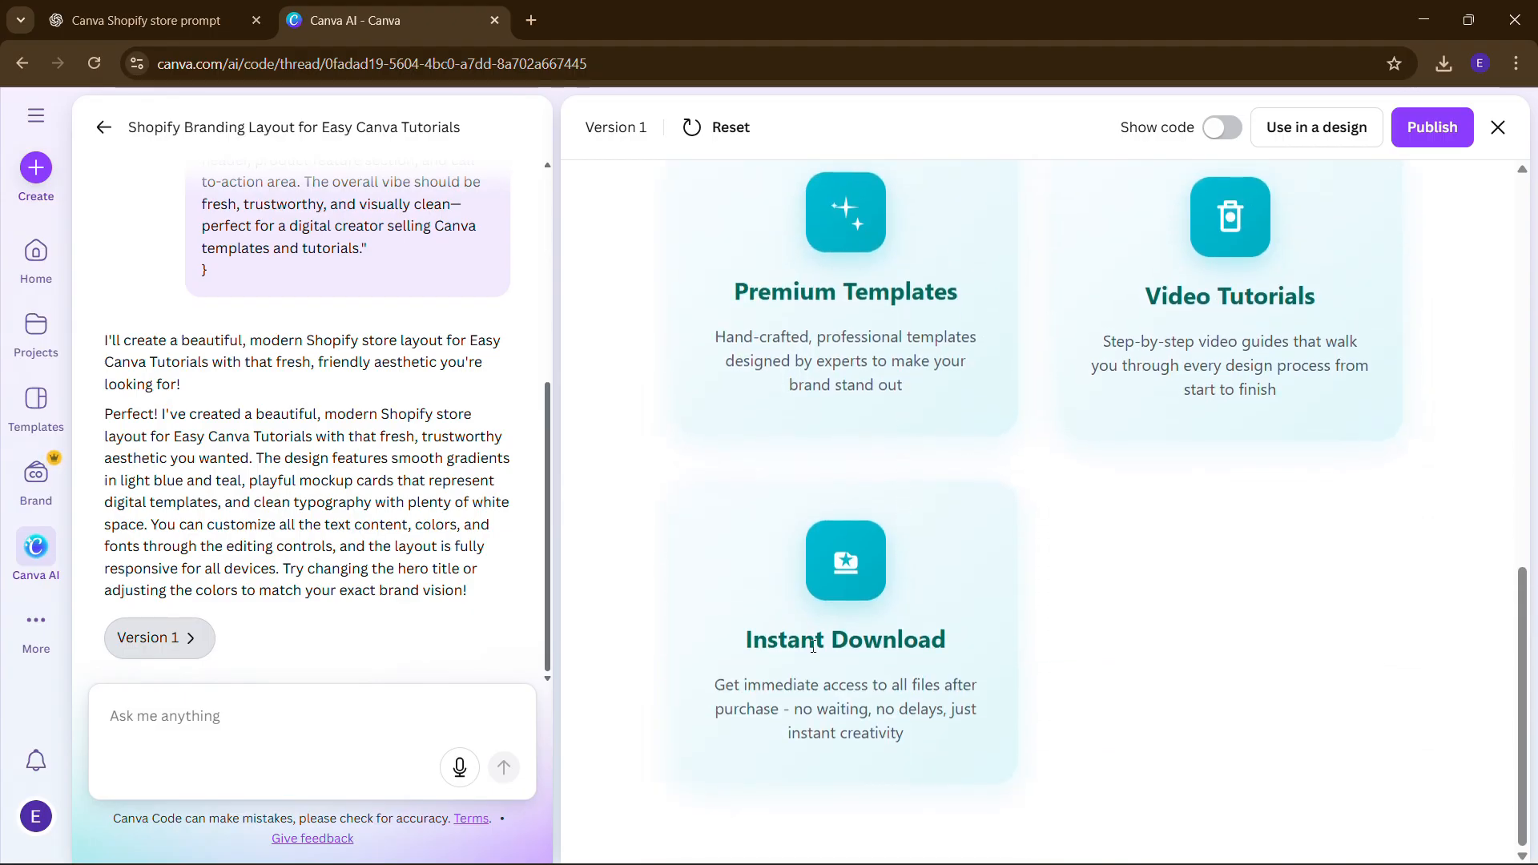
pyautogui.scroll(12, 851, 625)
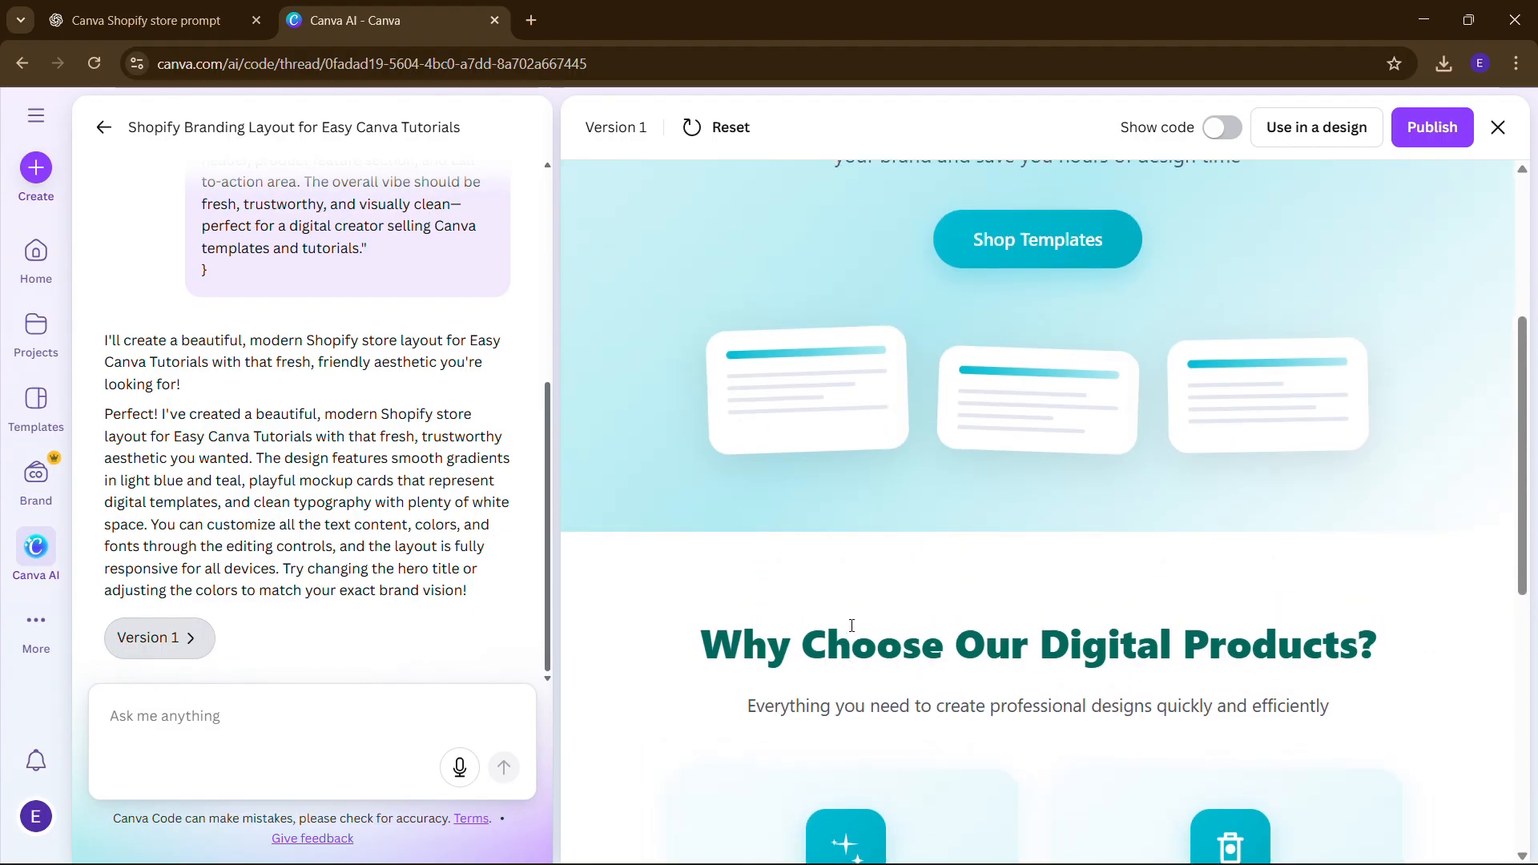
pyautogui.scroll(-12, 851, 626)
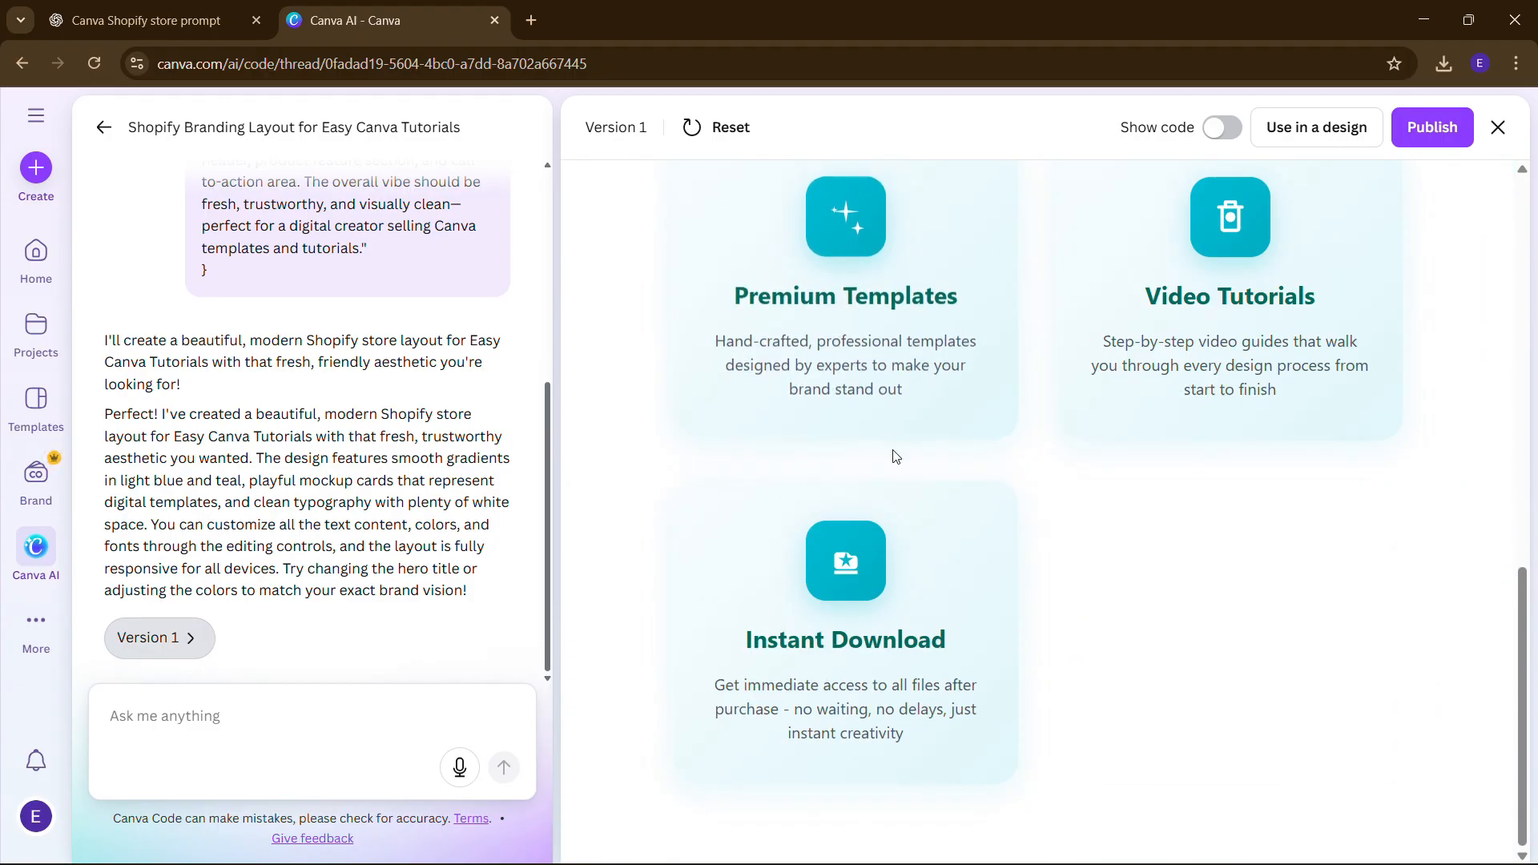
pyautogui.scroll(10, 909, 416)
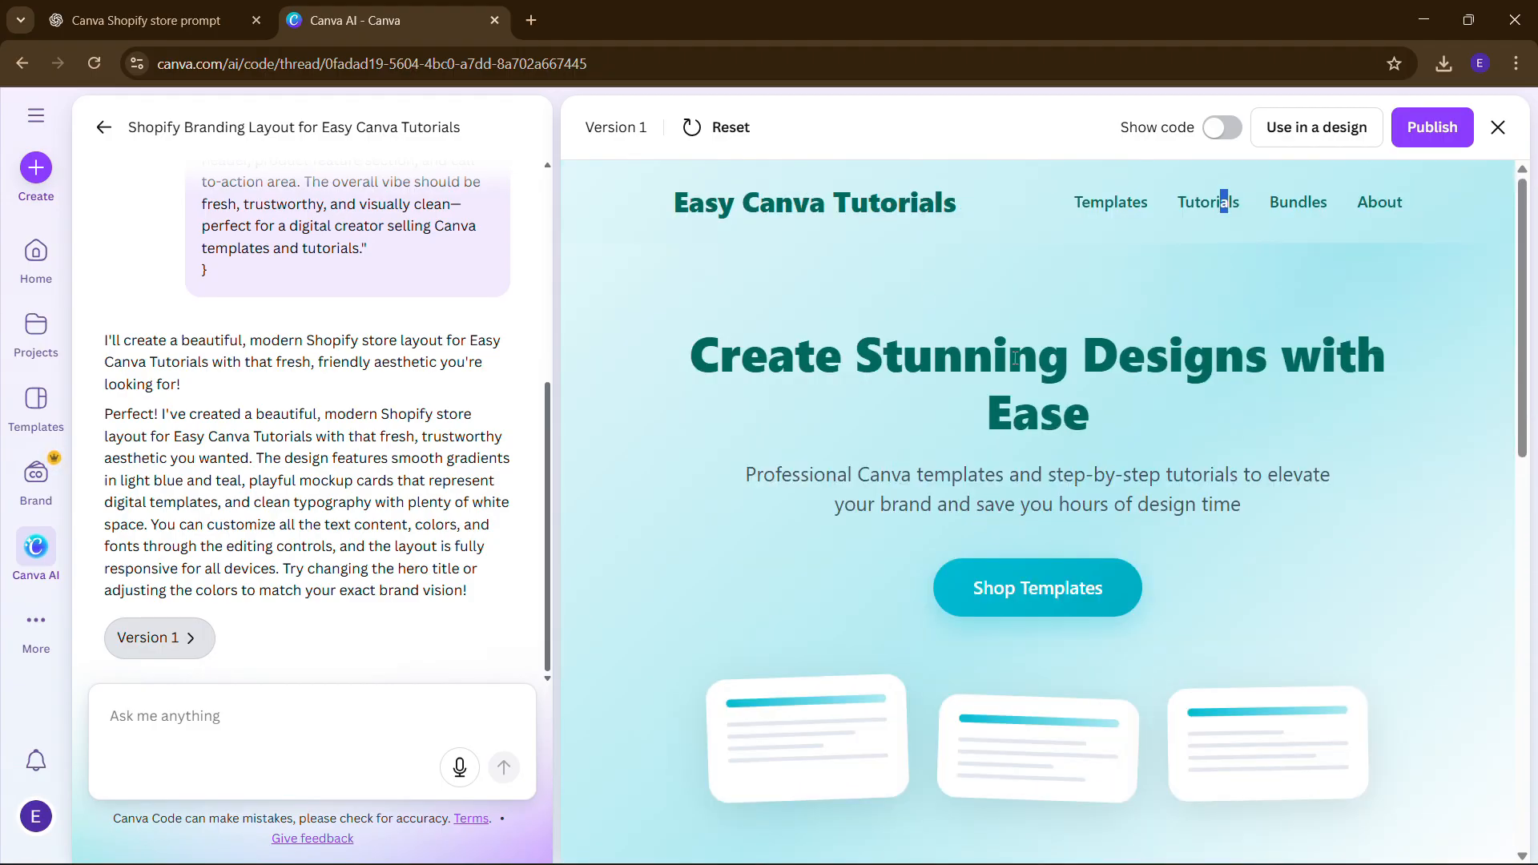
pyautogui.scroll(-10, 841, 643)
pyautogui.scroll(10, 914, 587)
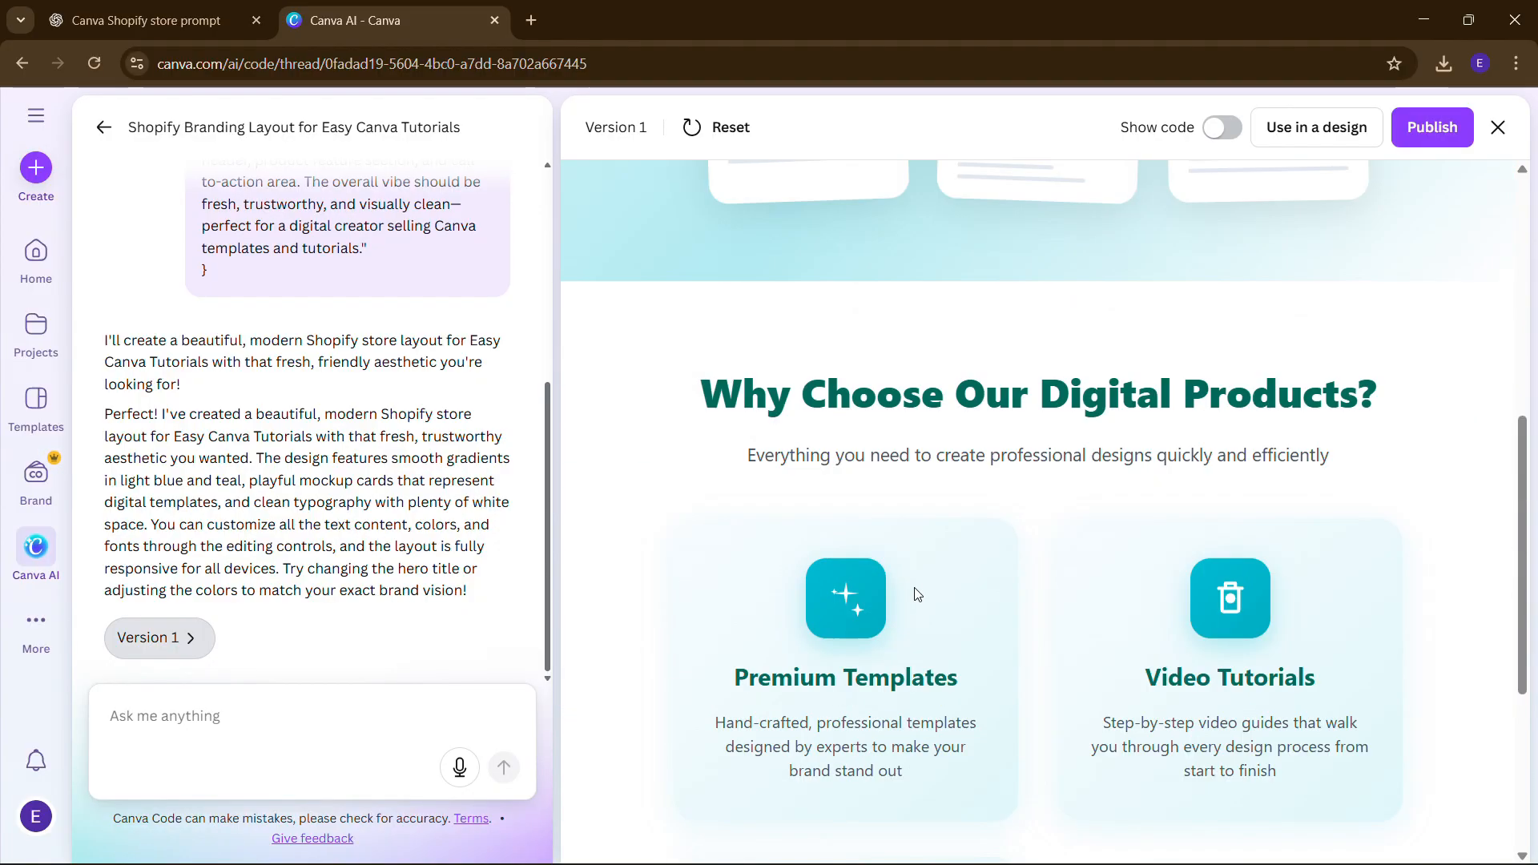
pyautogui.click(197, 720)
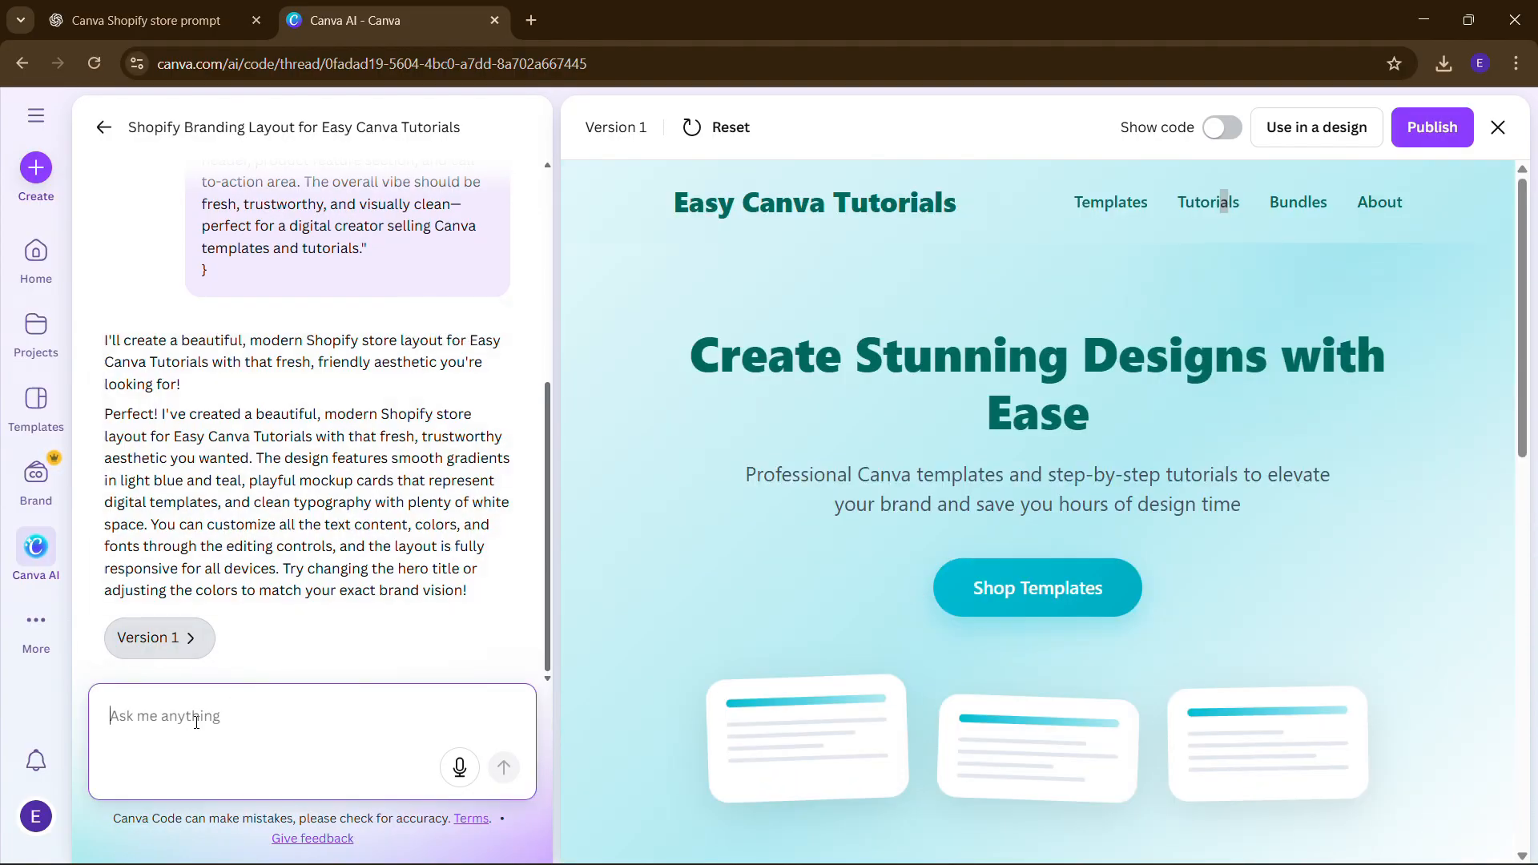
# - Ask Canva AI for a responsive layout, more Canva colours, About and Contact sections, and a better hero
pyautogui.write('make it responsive and')
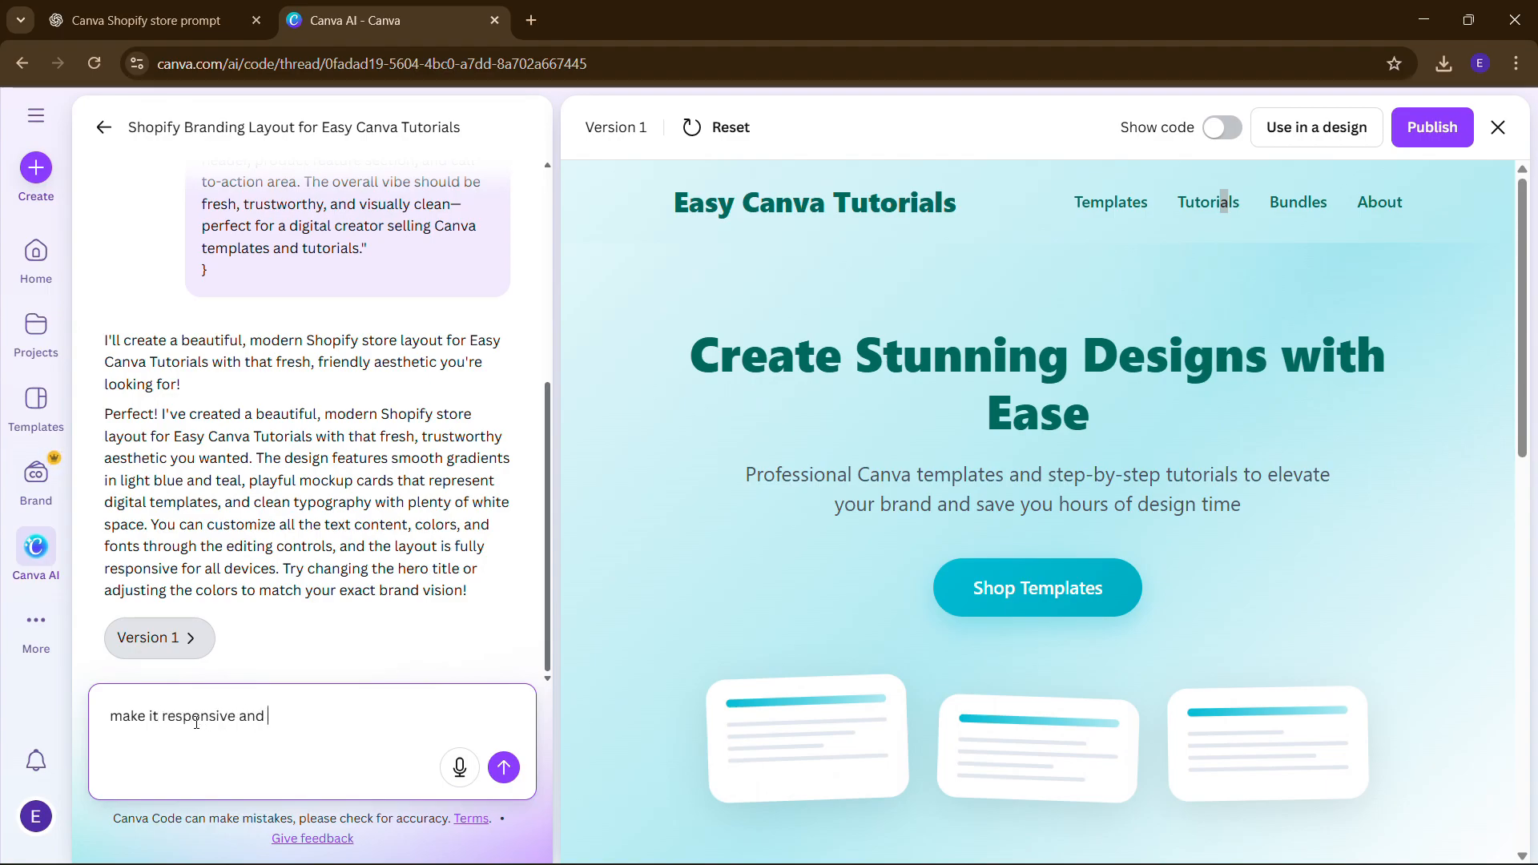
pyautogui.scroll(-8, 930, 616)
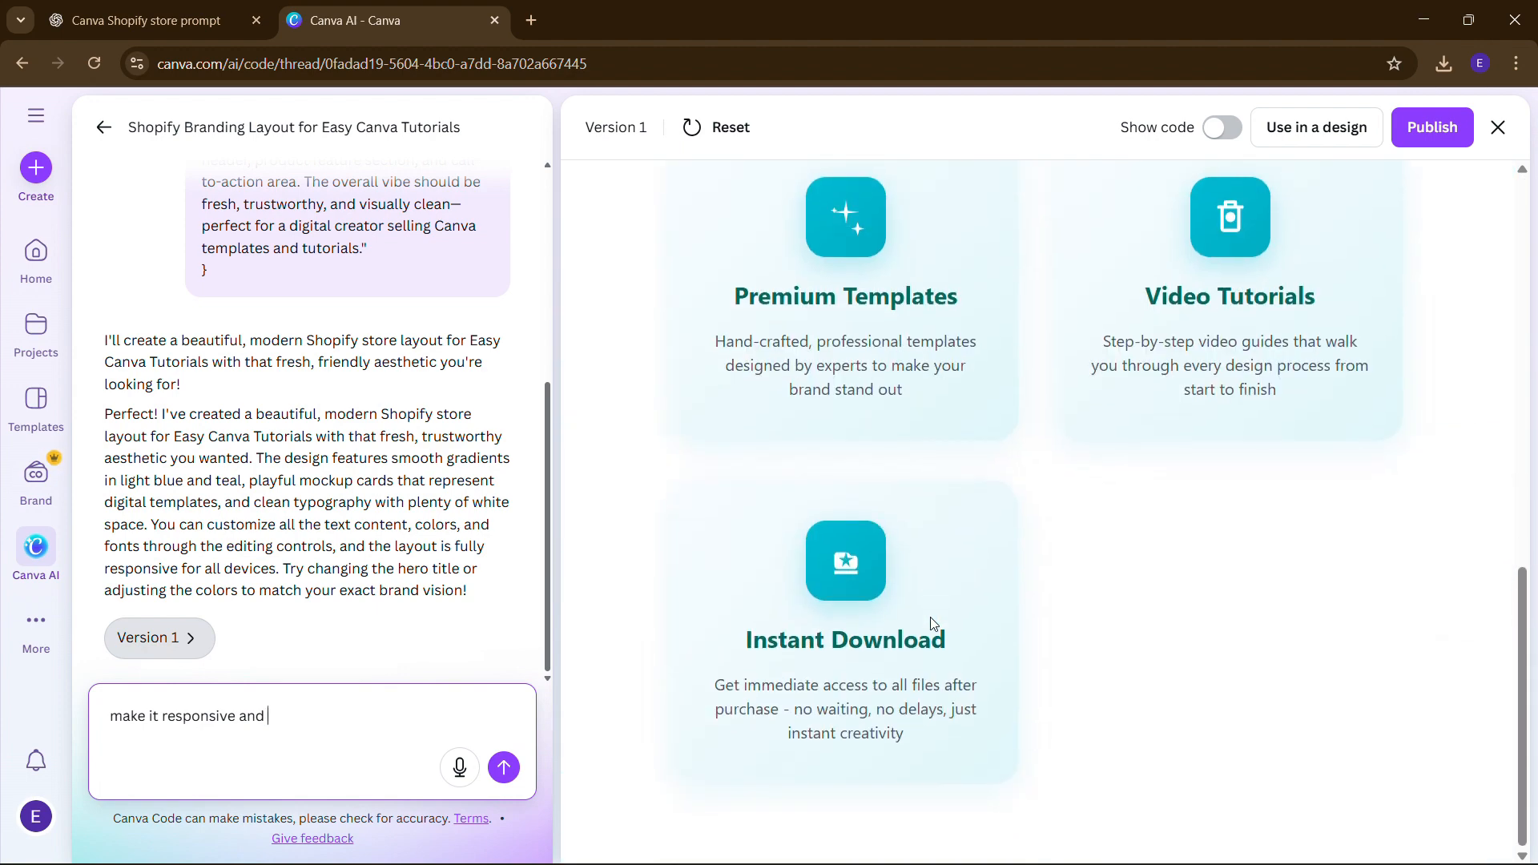
pyautogui.scroll(10, 930, 617)
pyautogui.scroll(-1, 909, 616)
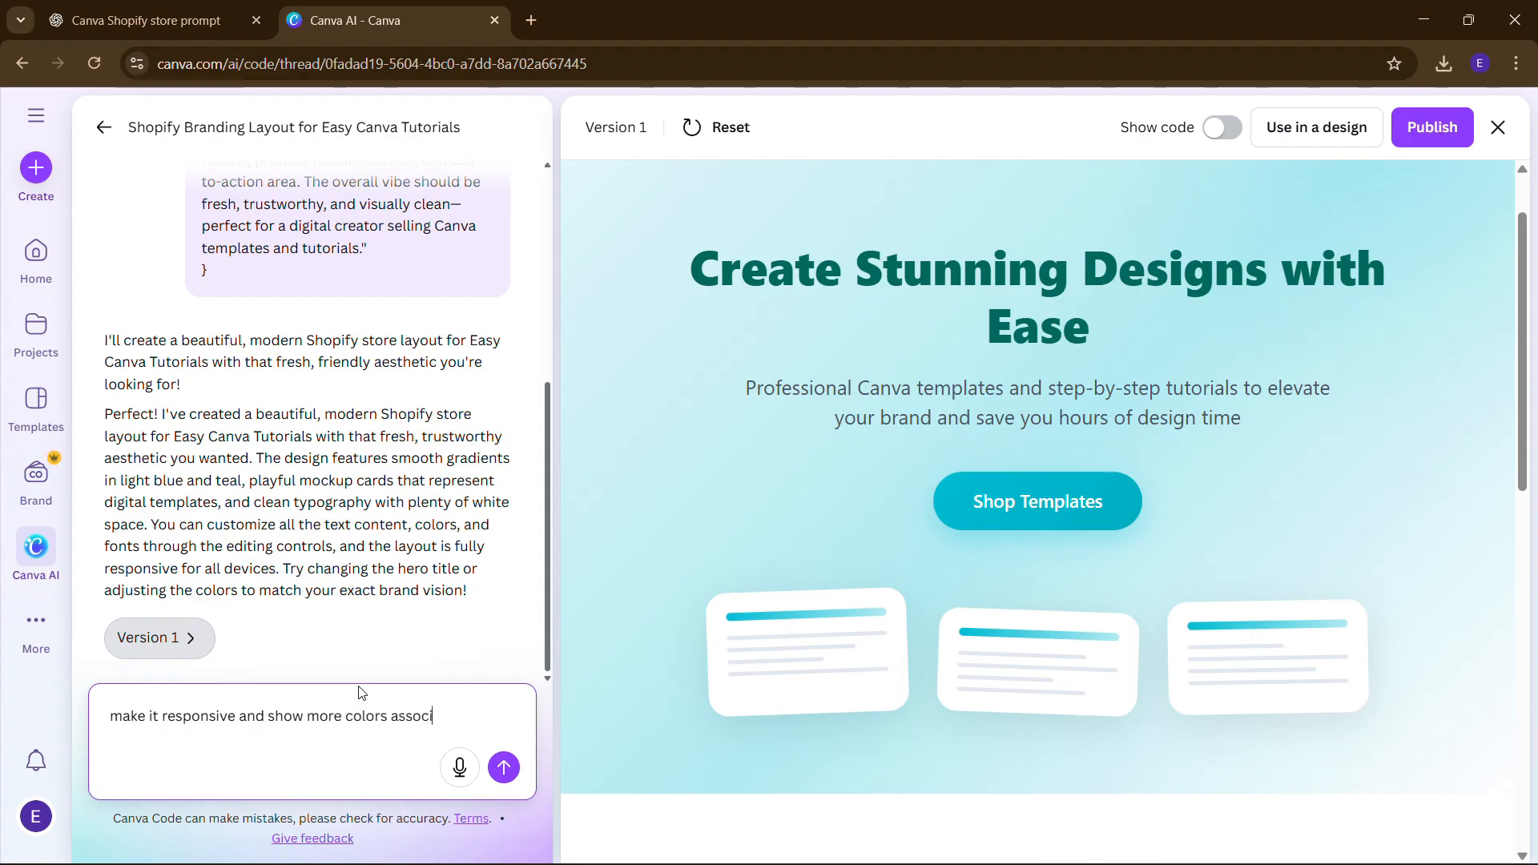
pyautogui.write('ith c')
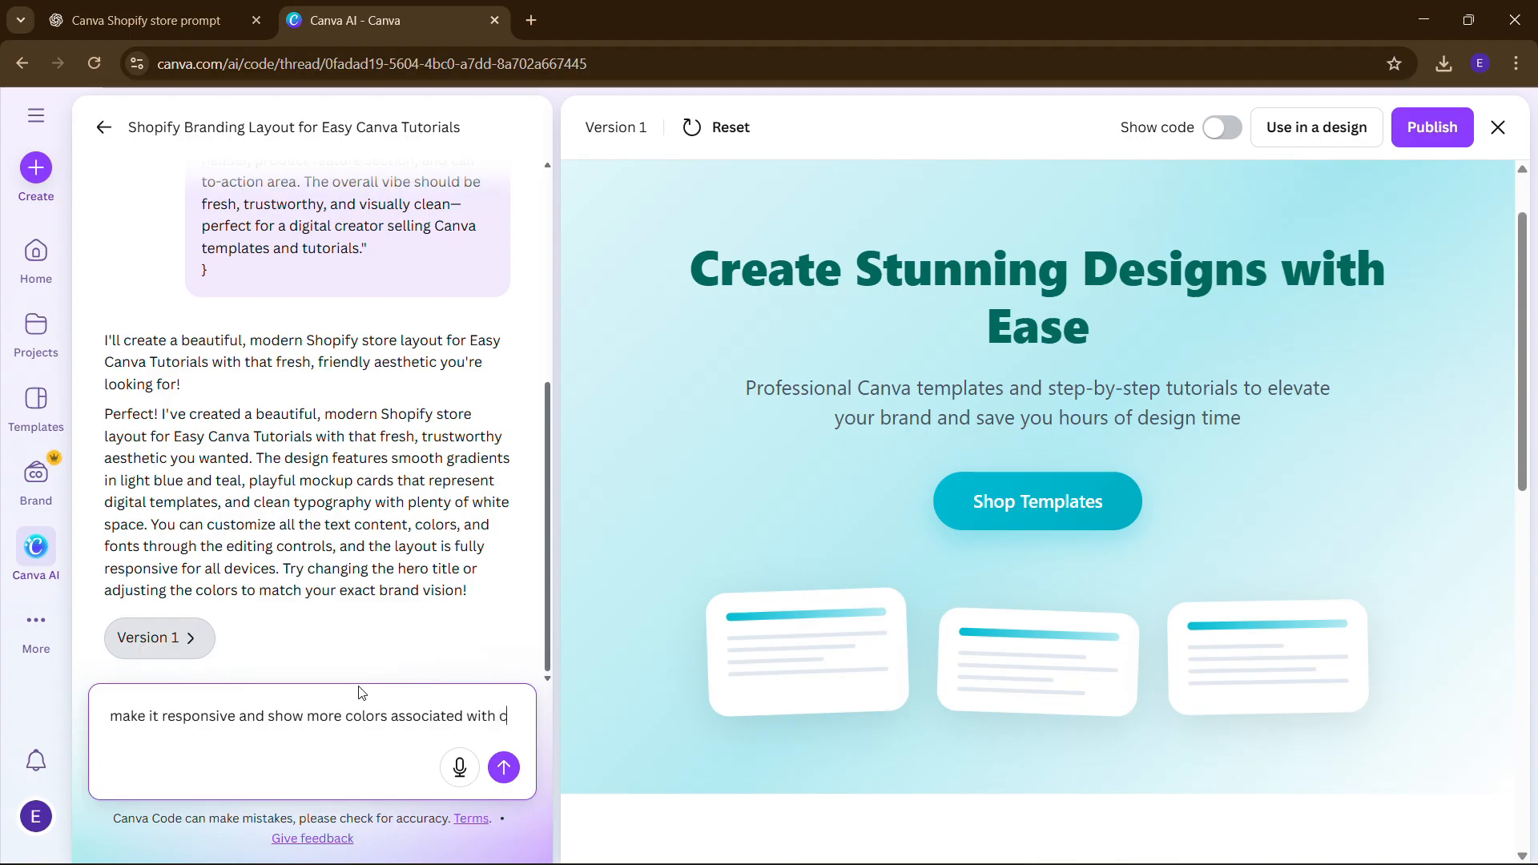
pyautogui.write('anv')
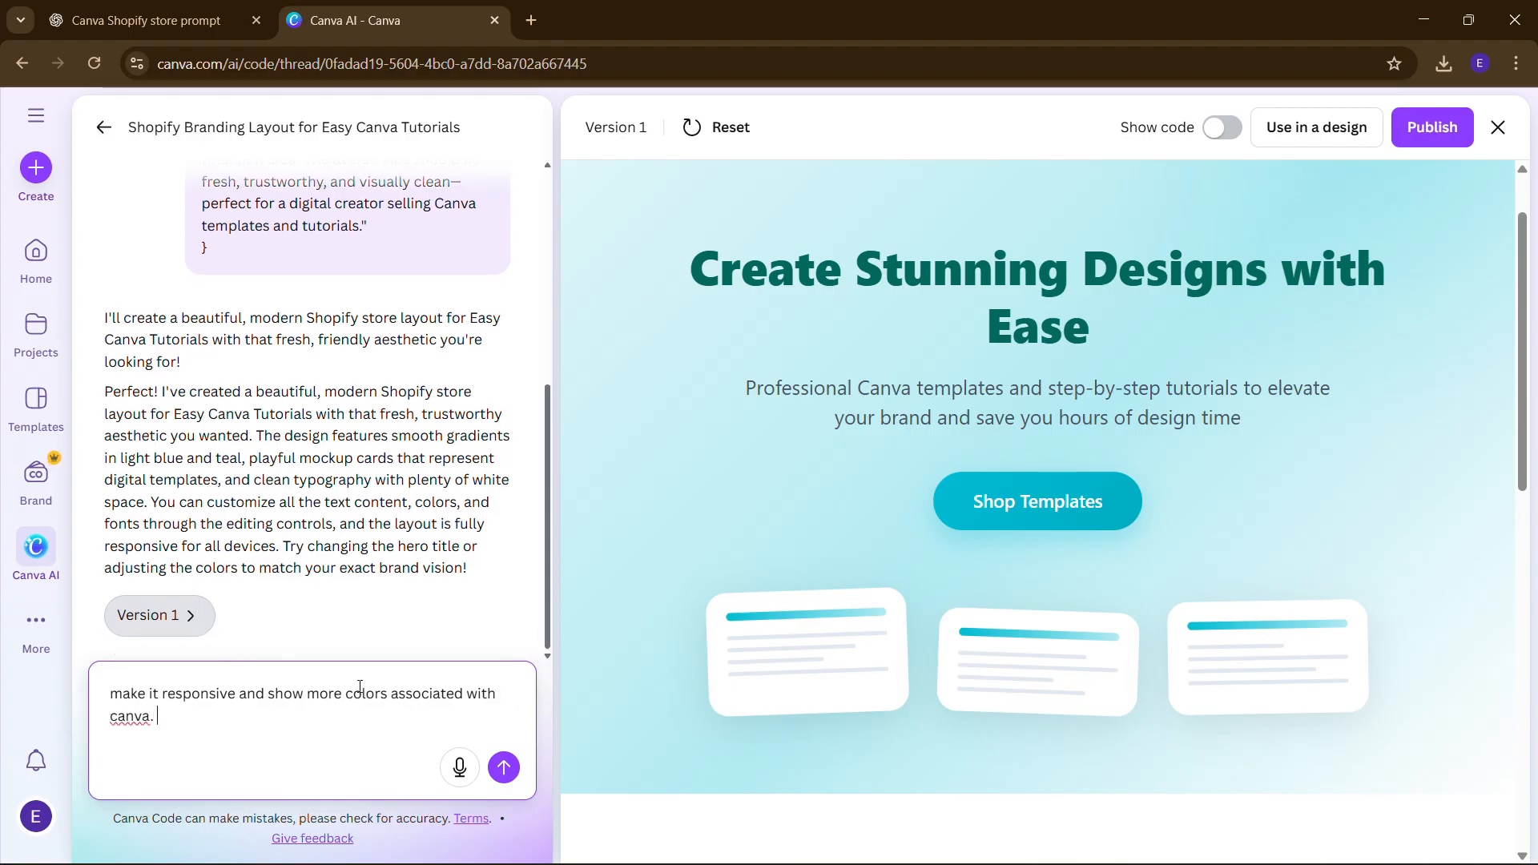
pyautogui.write('a.')
pyautogui.scroll(-10, 828, 576)
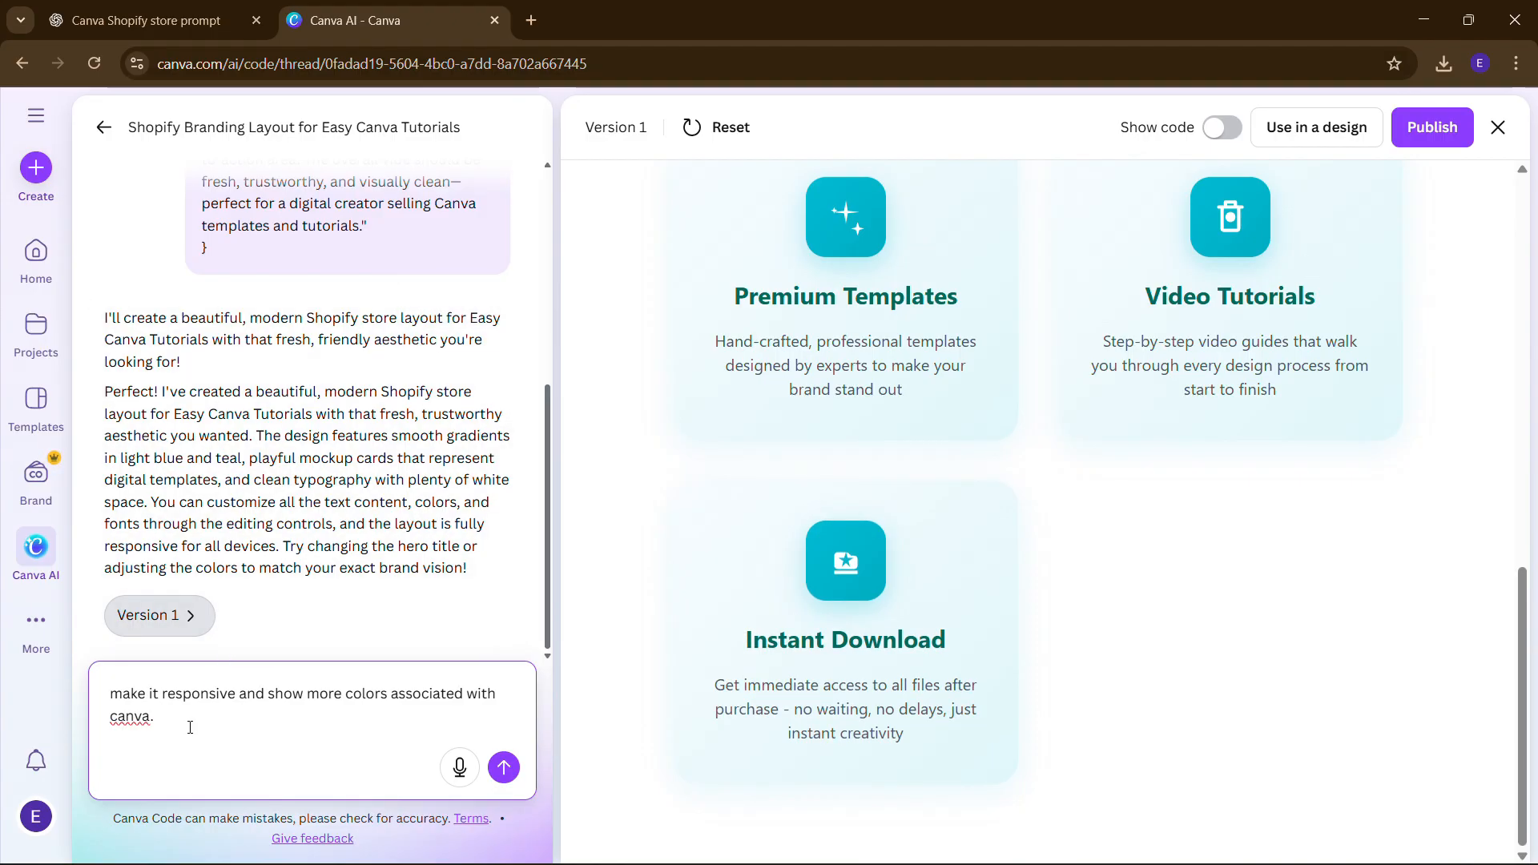
pyautogui.scroll(10, 1098, 497)
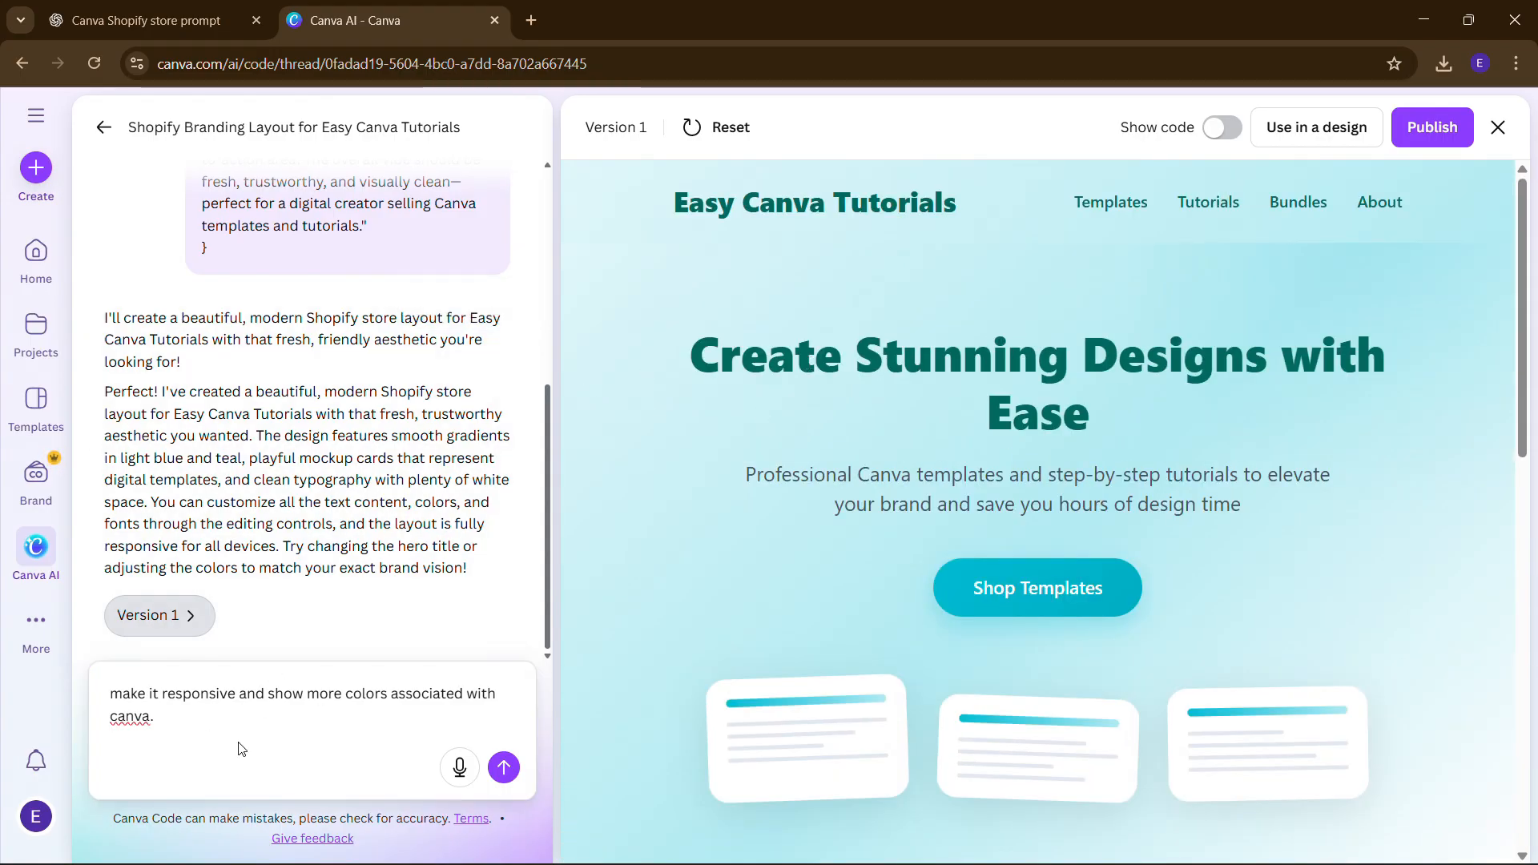
pyautogui.scroll(-2, 1069, 583)
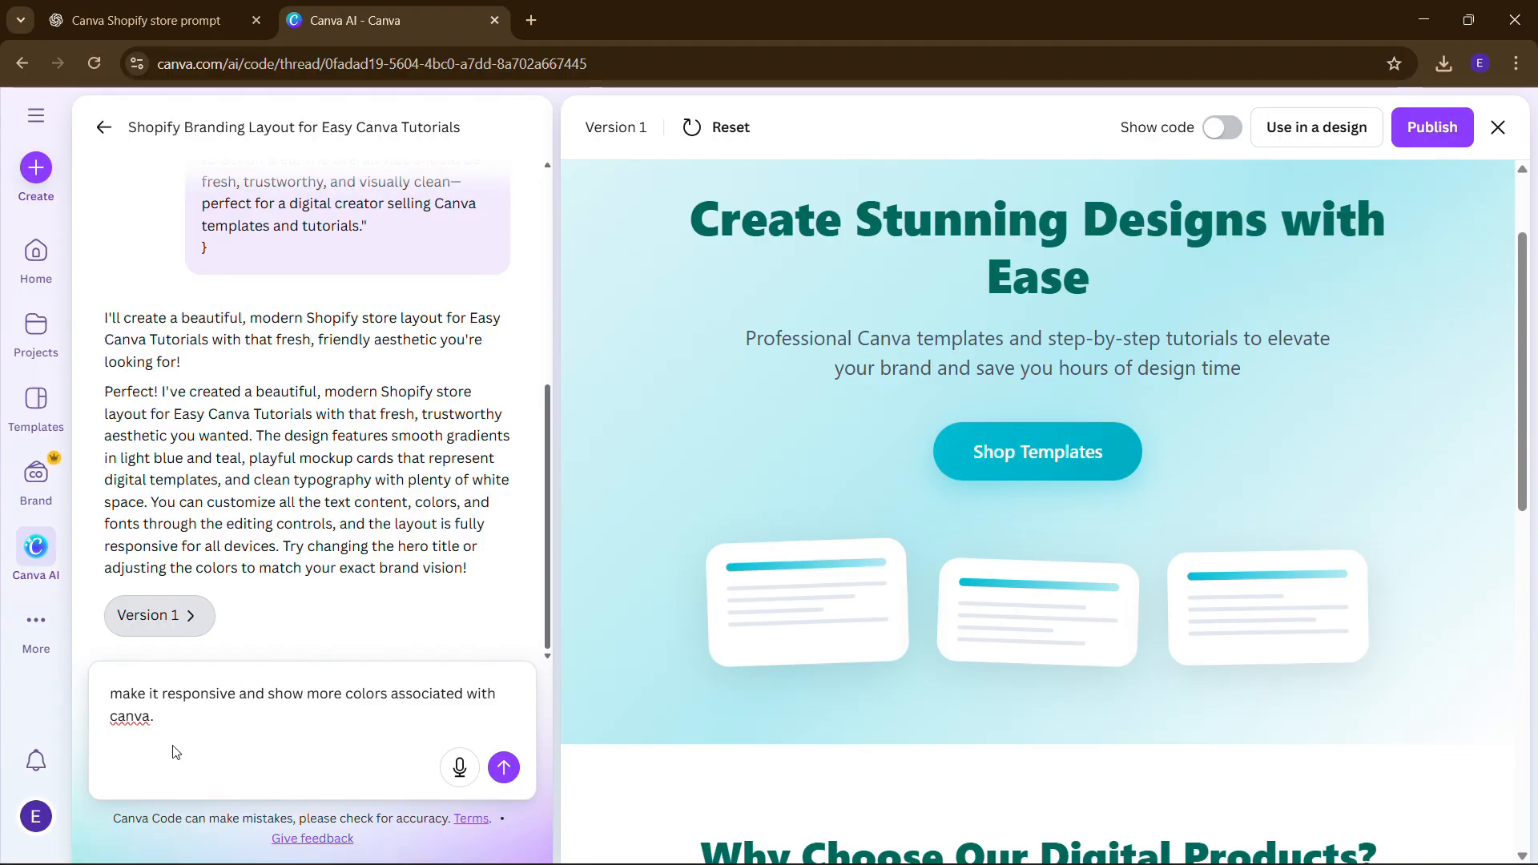
pyautogui.click(192, 728)
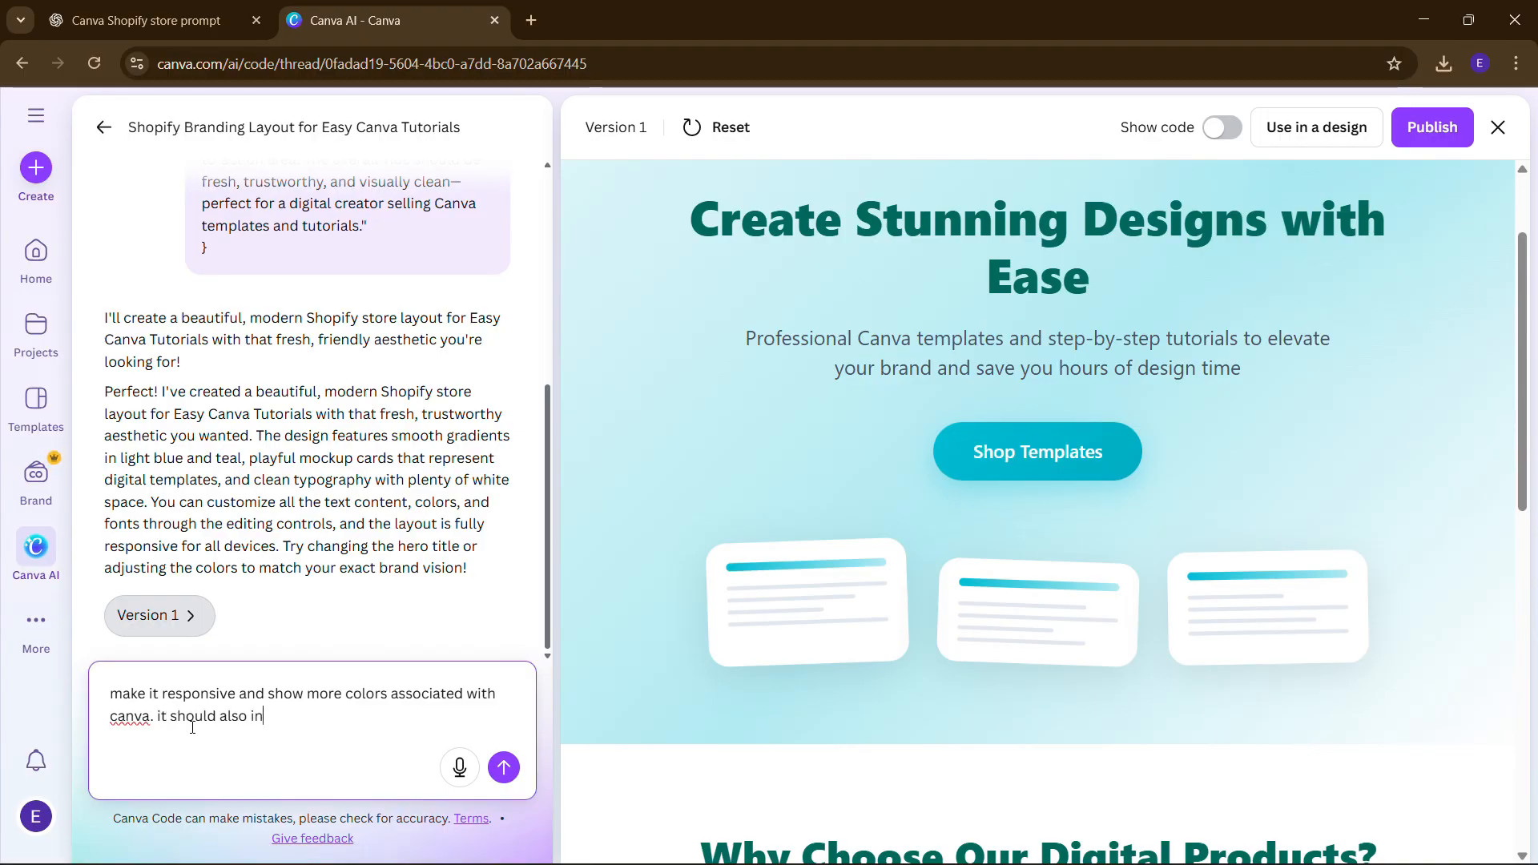
pyautogui.write('it should also include an about section and conta')
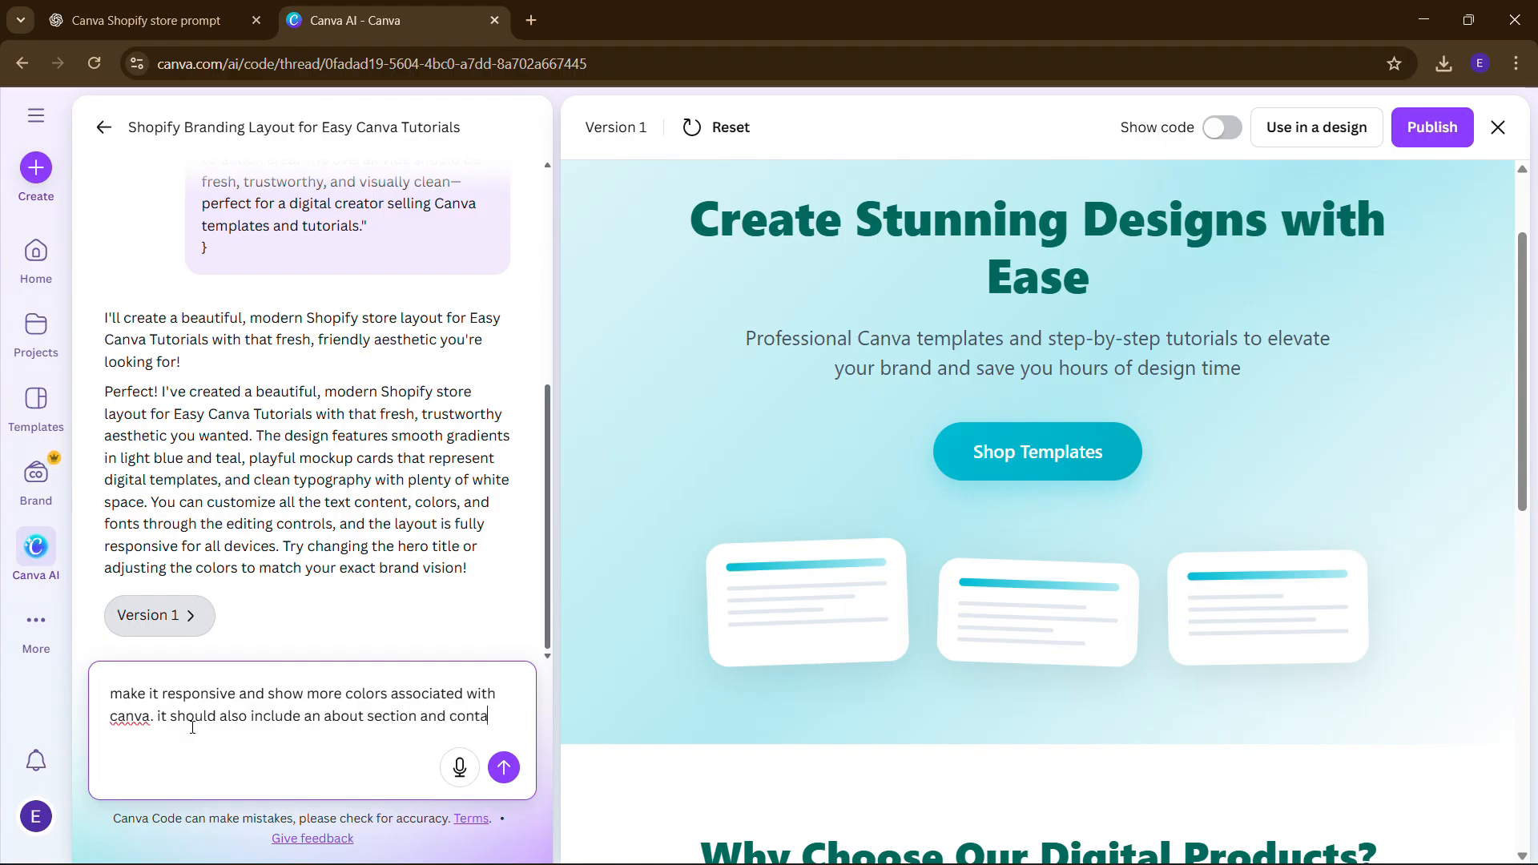
pyautogui.write('us')
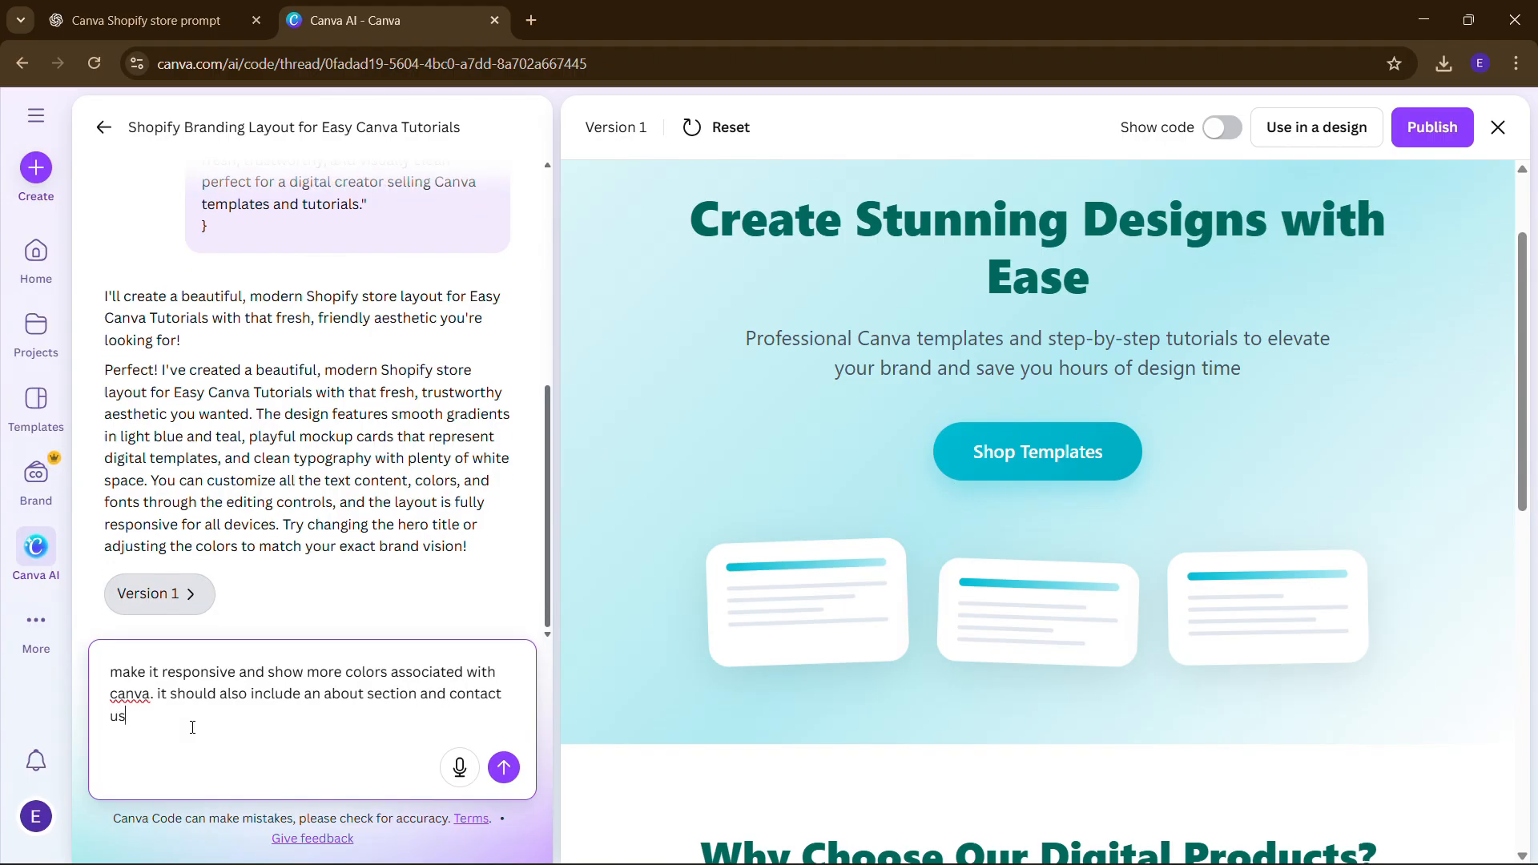
pyautogui.write('. improve the hero')
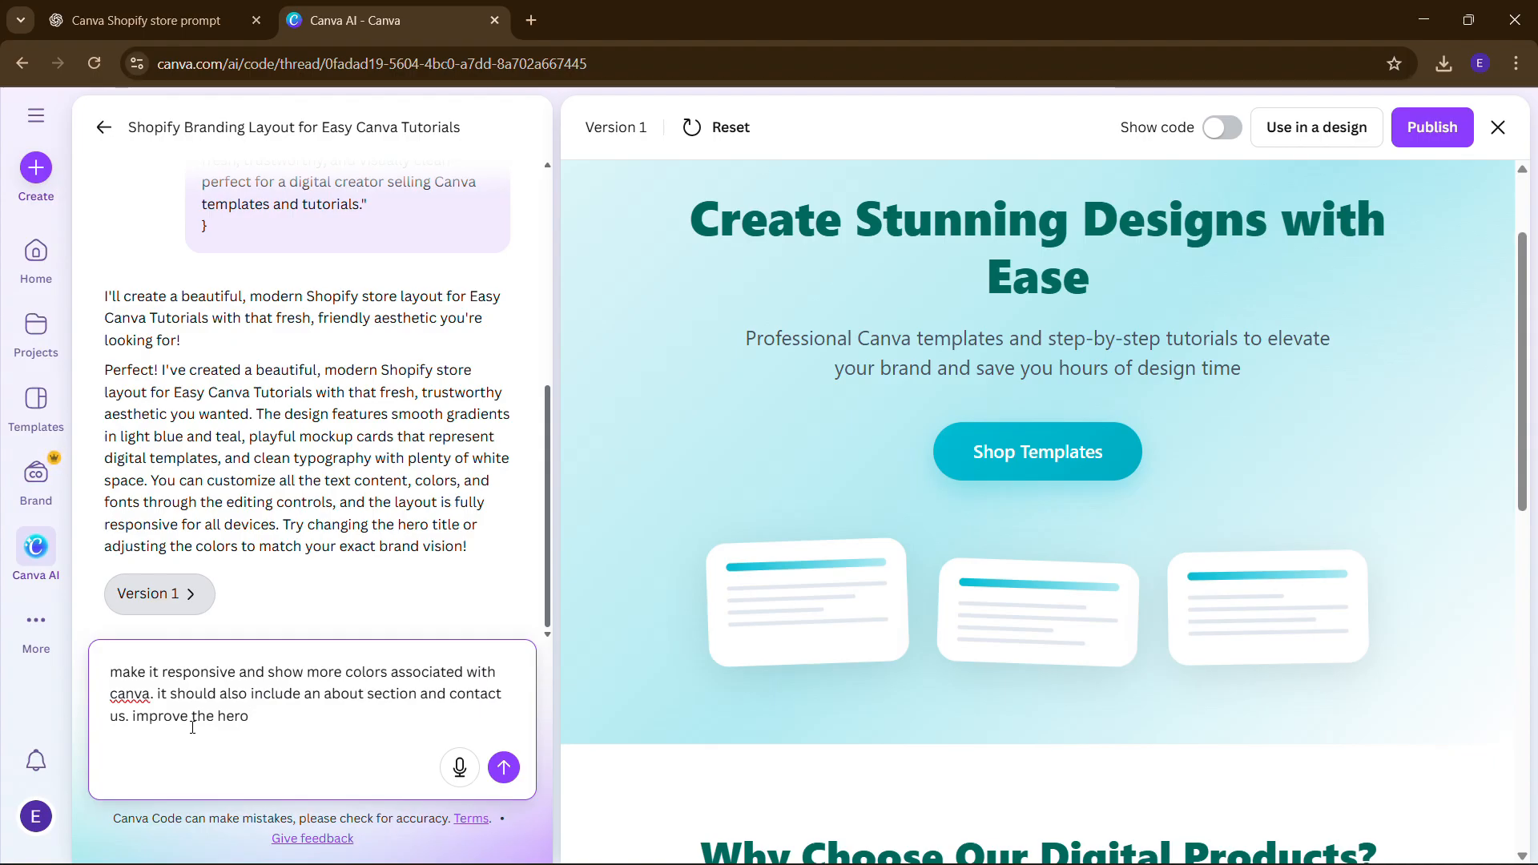
pyautogui.press('Return')
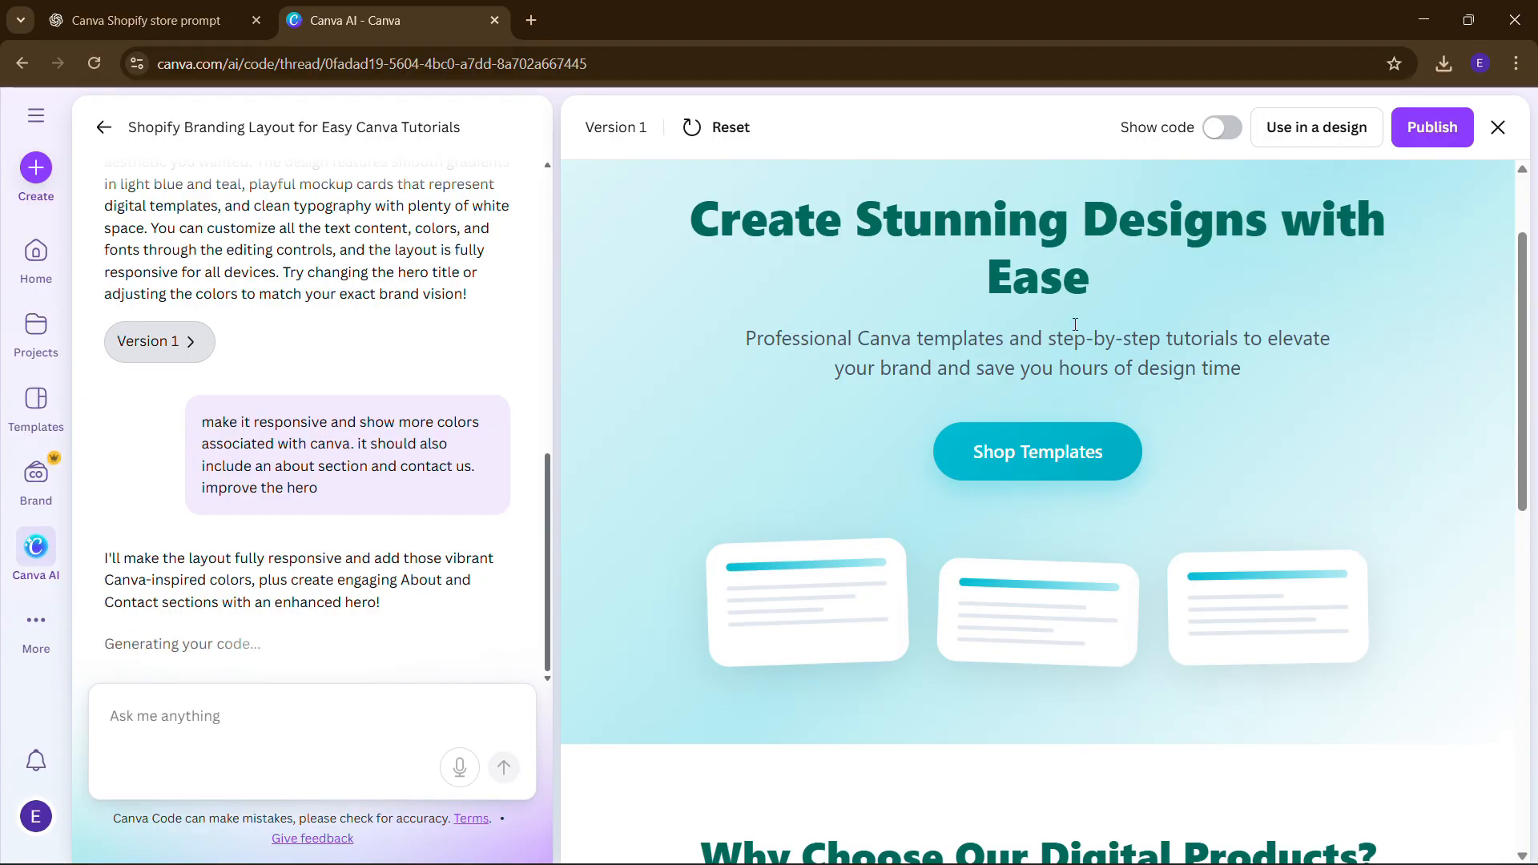
# - Show the generated code and scroll through it while Version 2 builds
pyautogui.click(1225, 130)
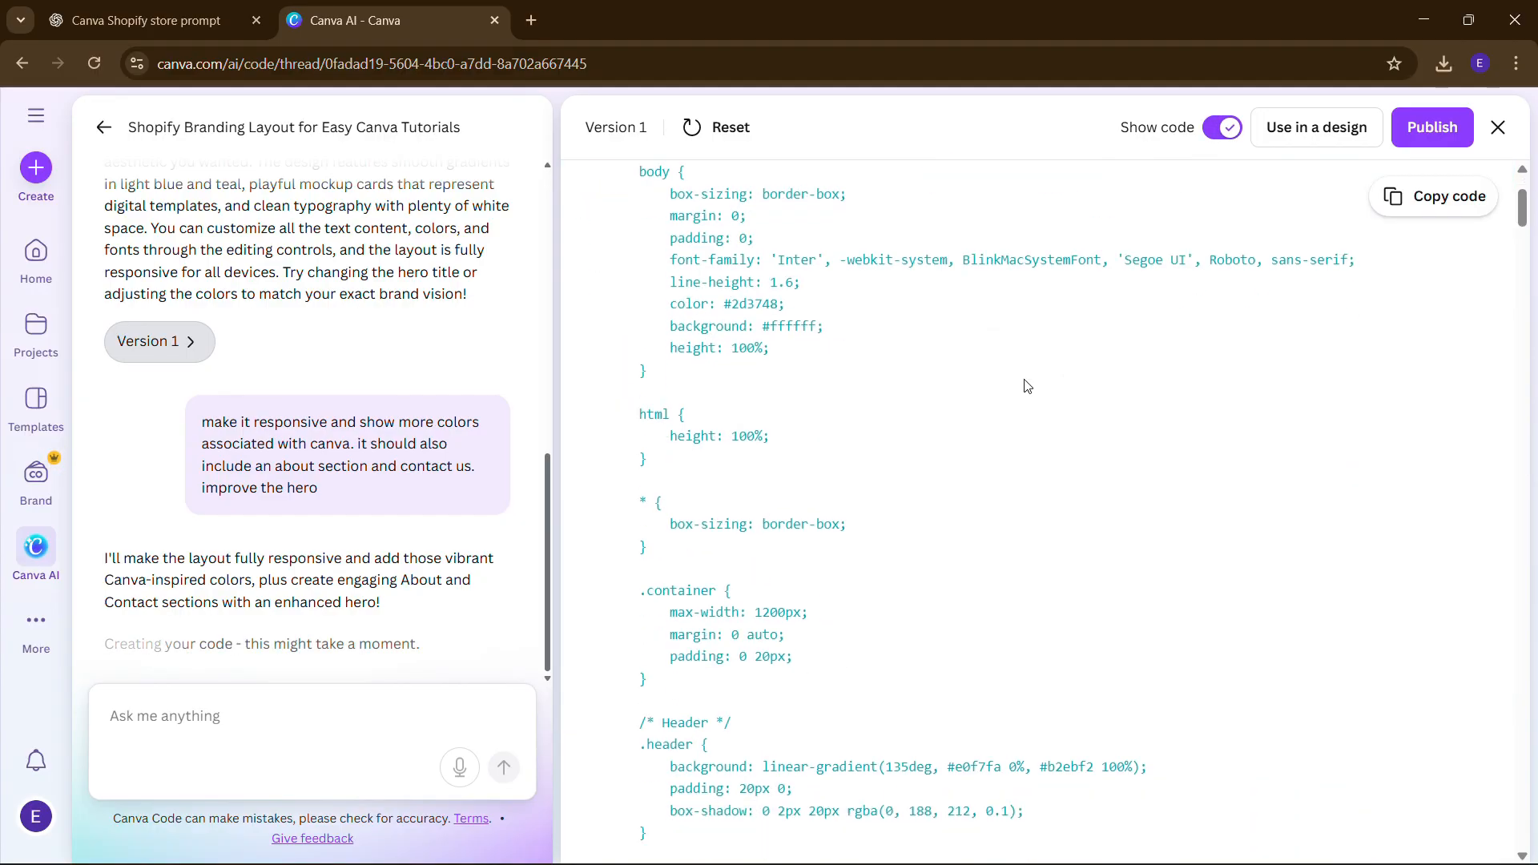
pyautogui.scroll(-20, 1026, 386)
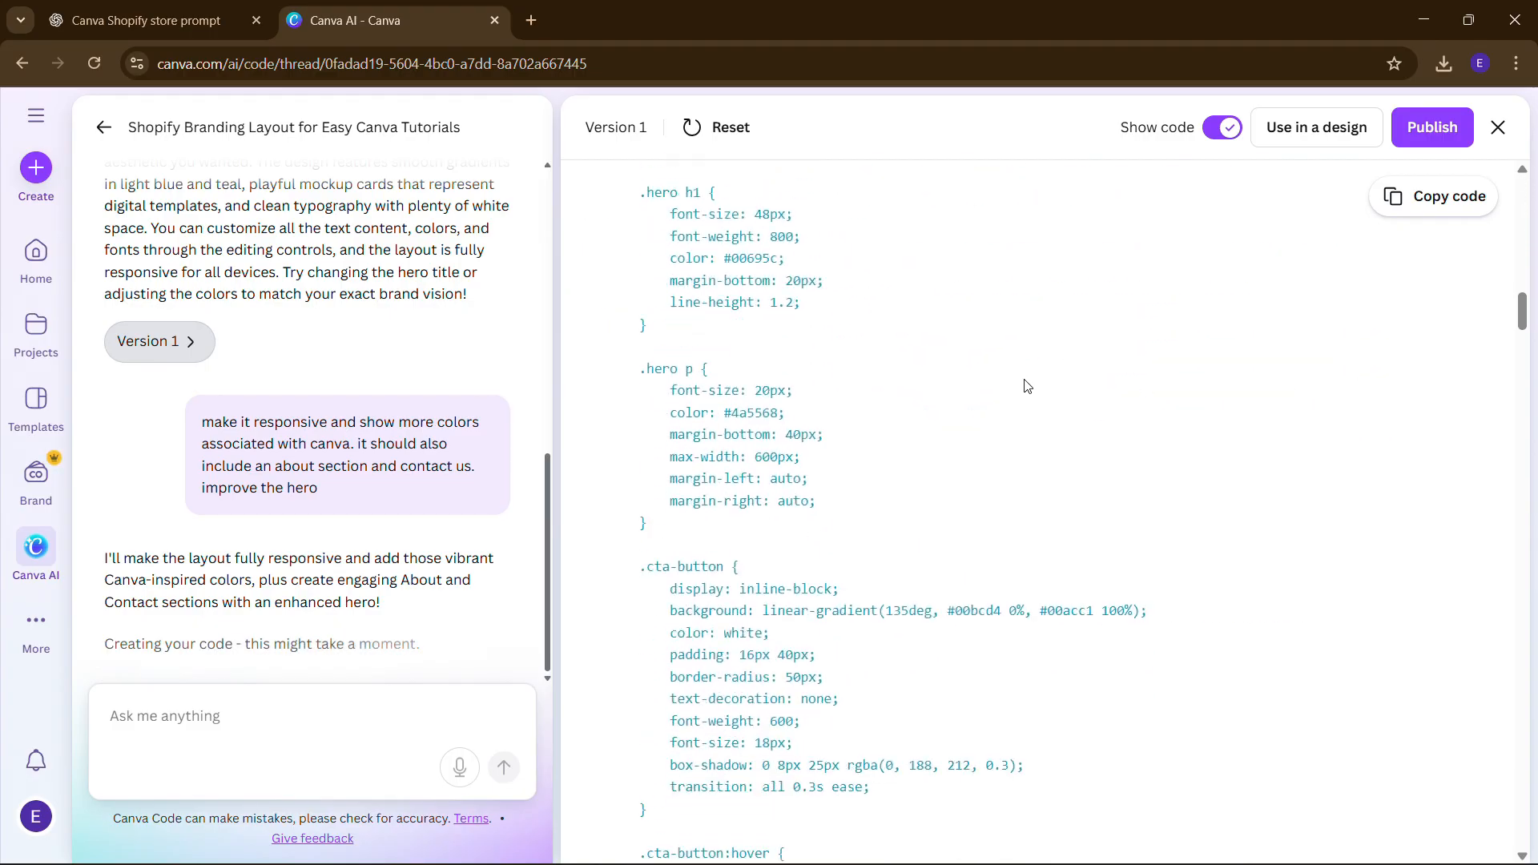
pyautogui.scroll(-20, 844, 454)
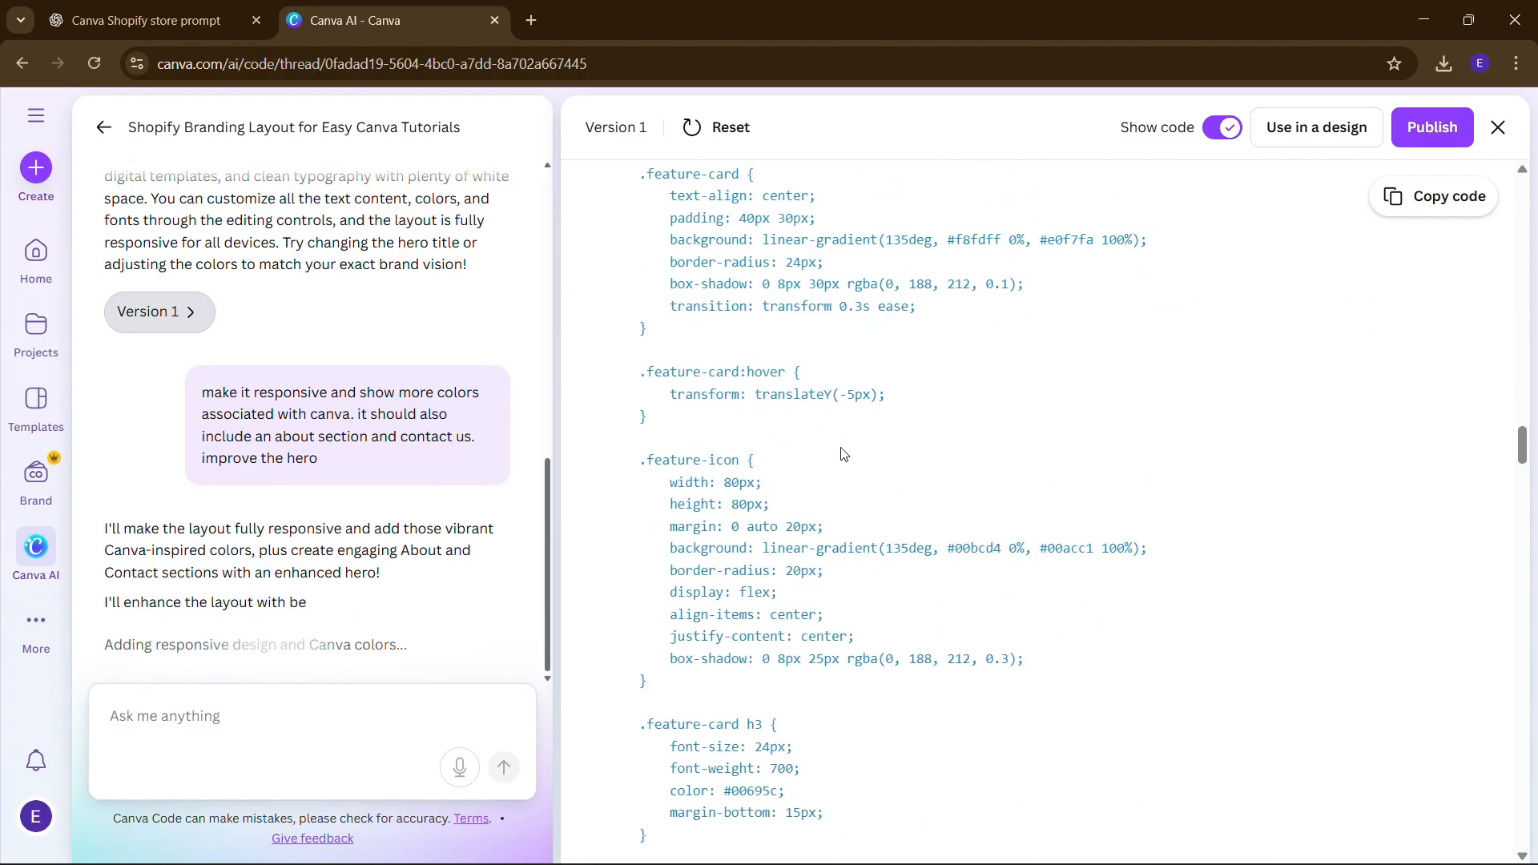
pyautogui.scroll(7, 844, 454)
pyautogui.scroll(20, 844, 455)
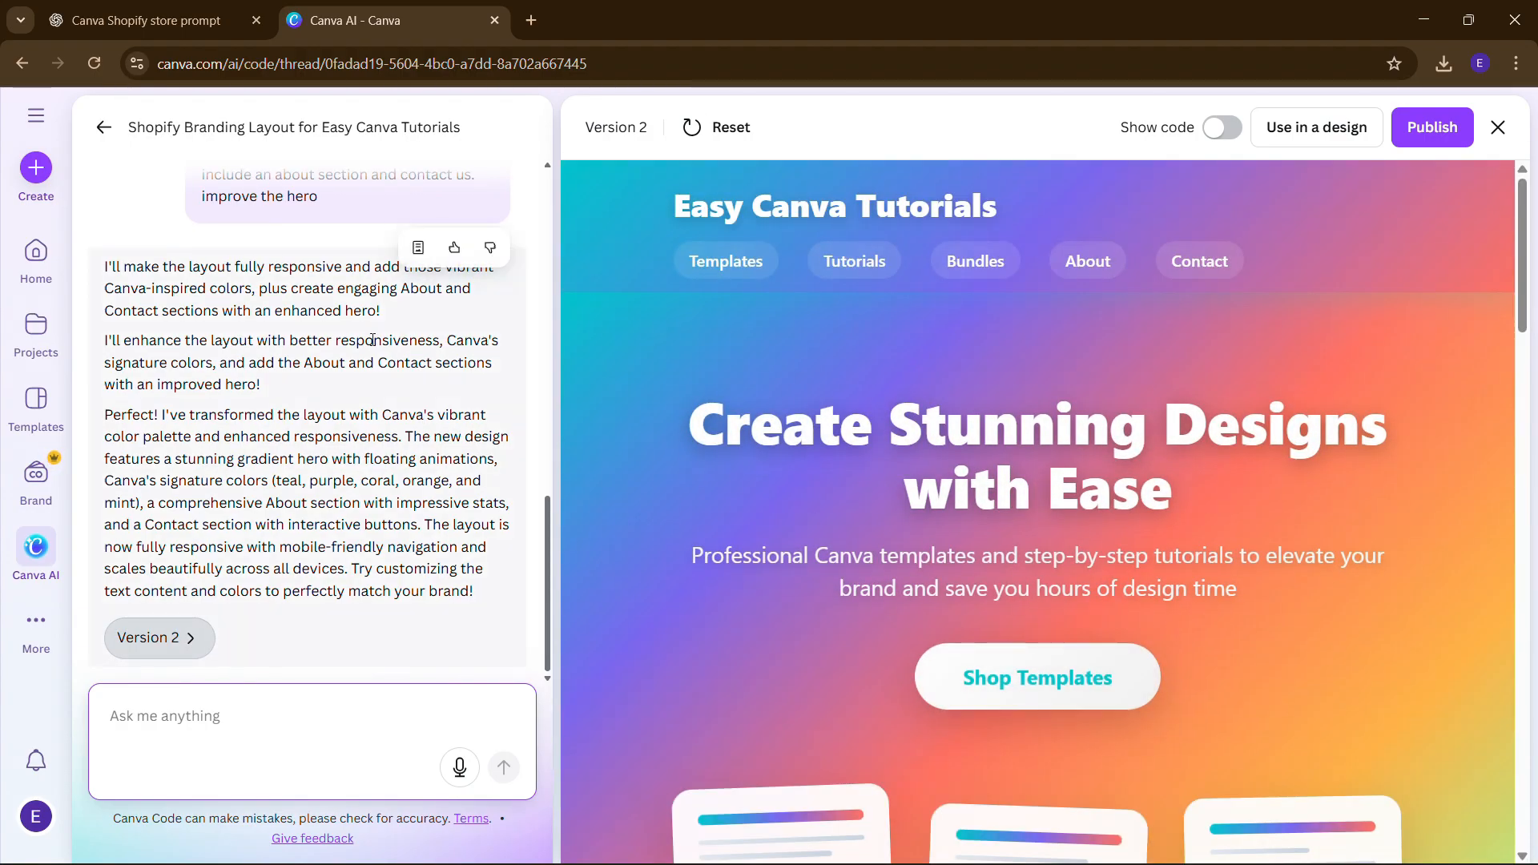
pyautogui.click(1029, 672)
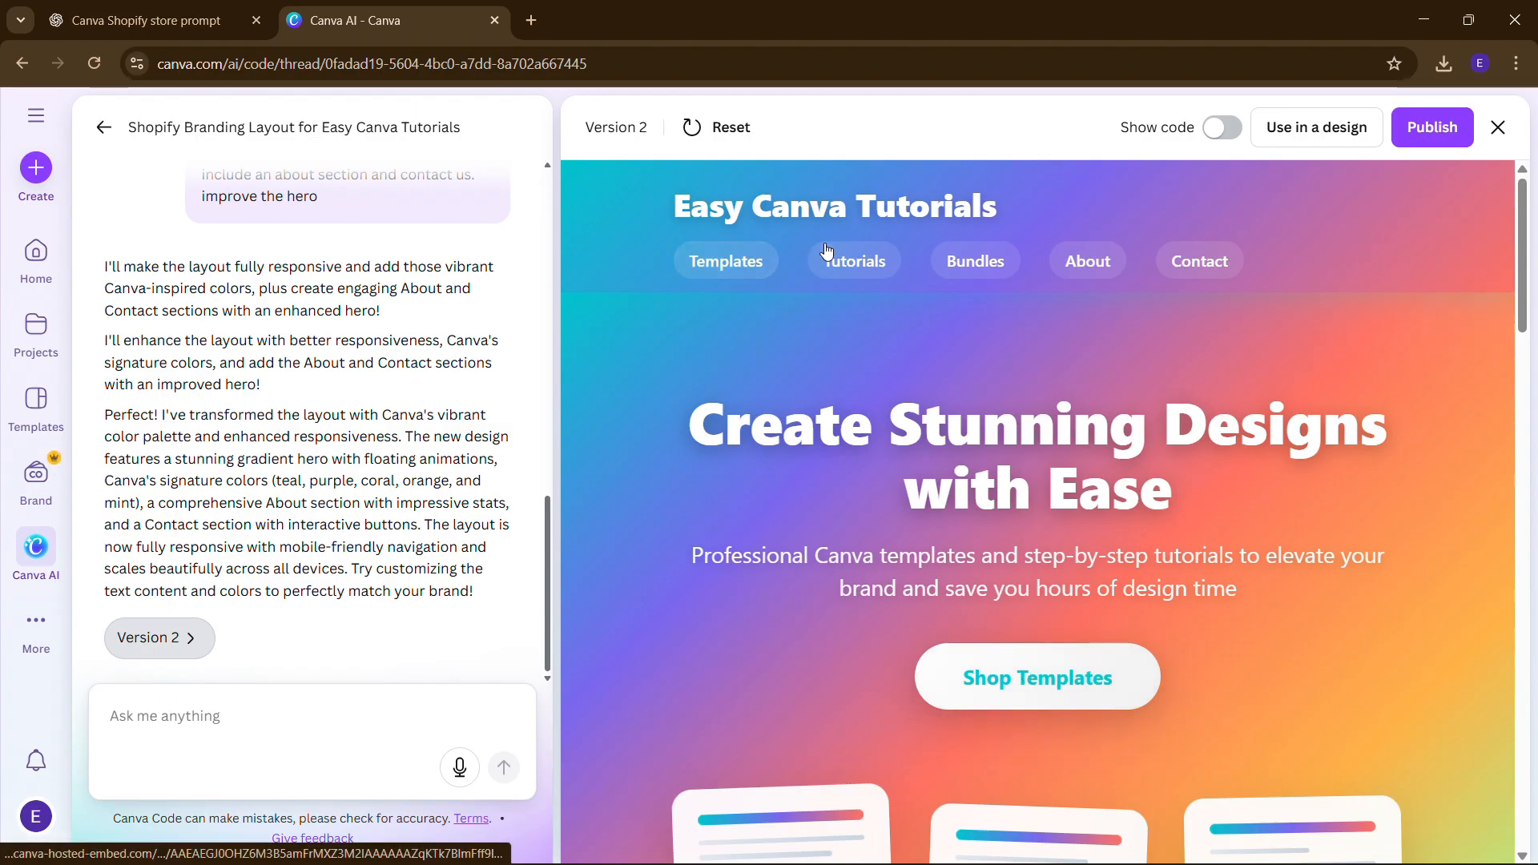
pyautogui.click(1103, 257)
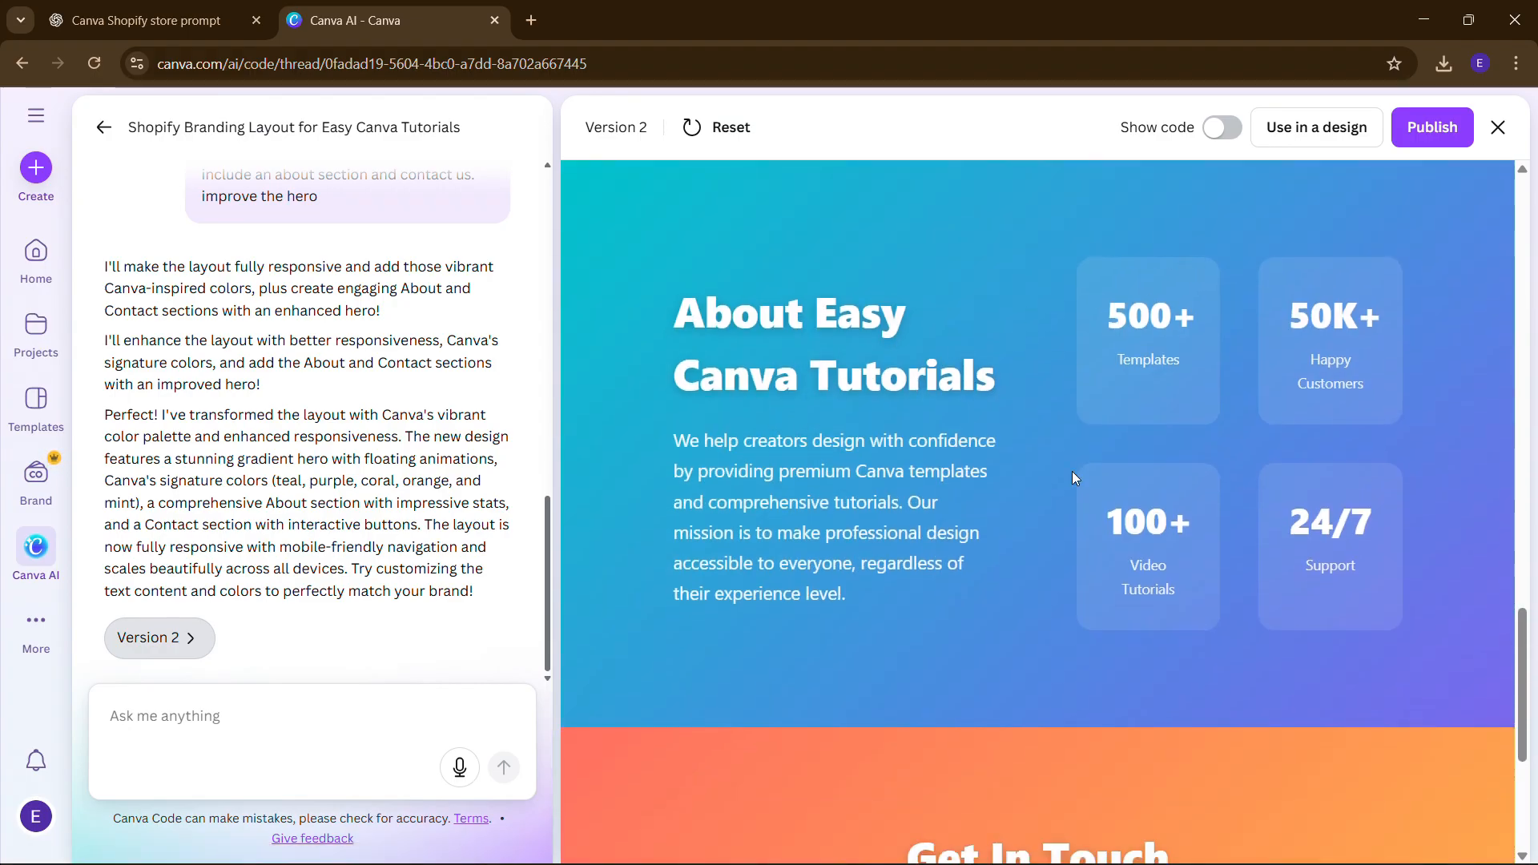
pyautogui.scroll(15, 1067, 416)
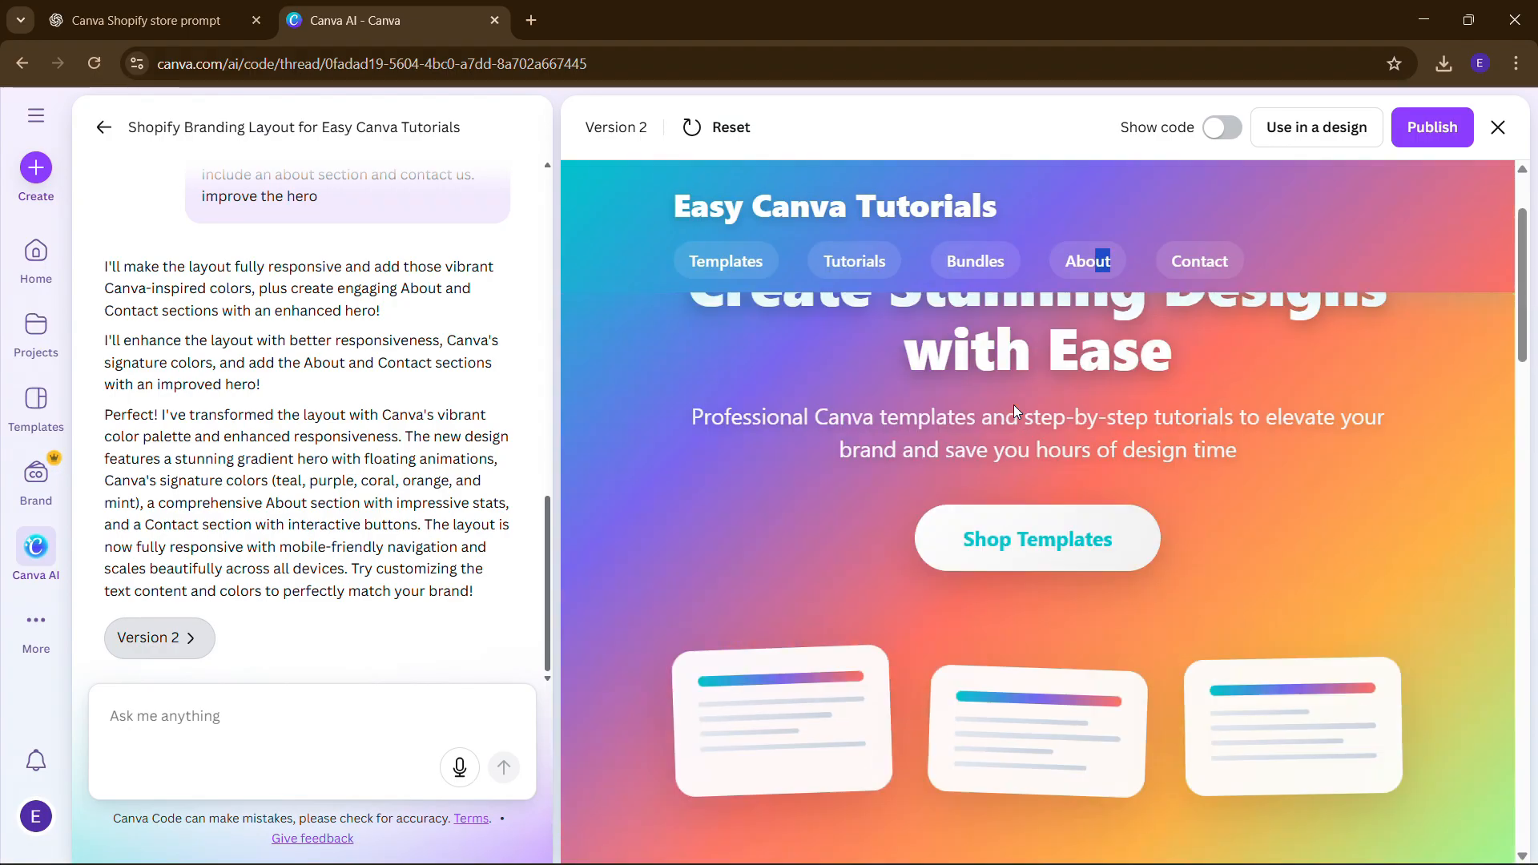
pyautogui.scroll(2, 1012, 405)
pyautogui.click(1197, 262)
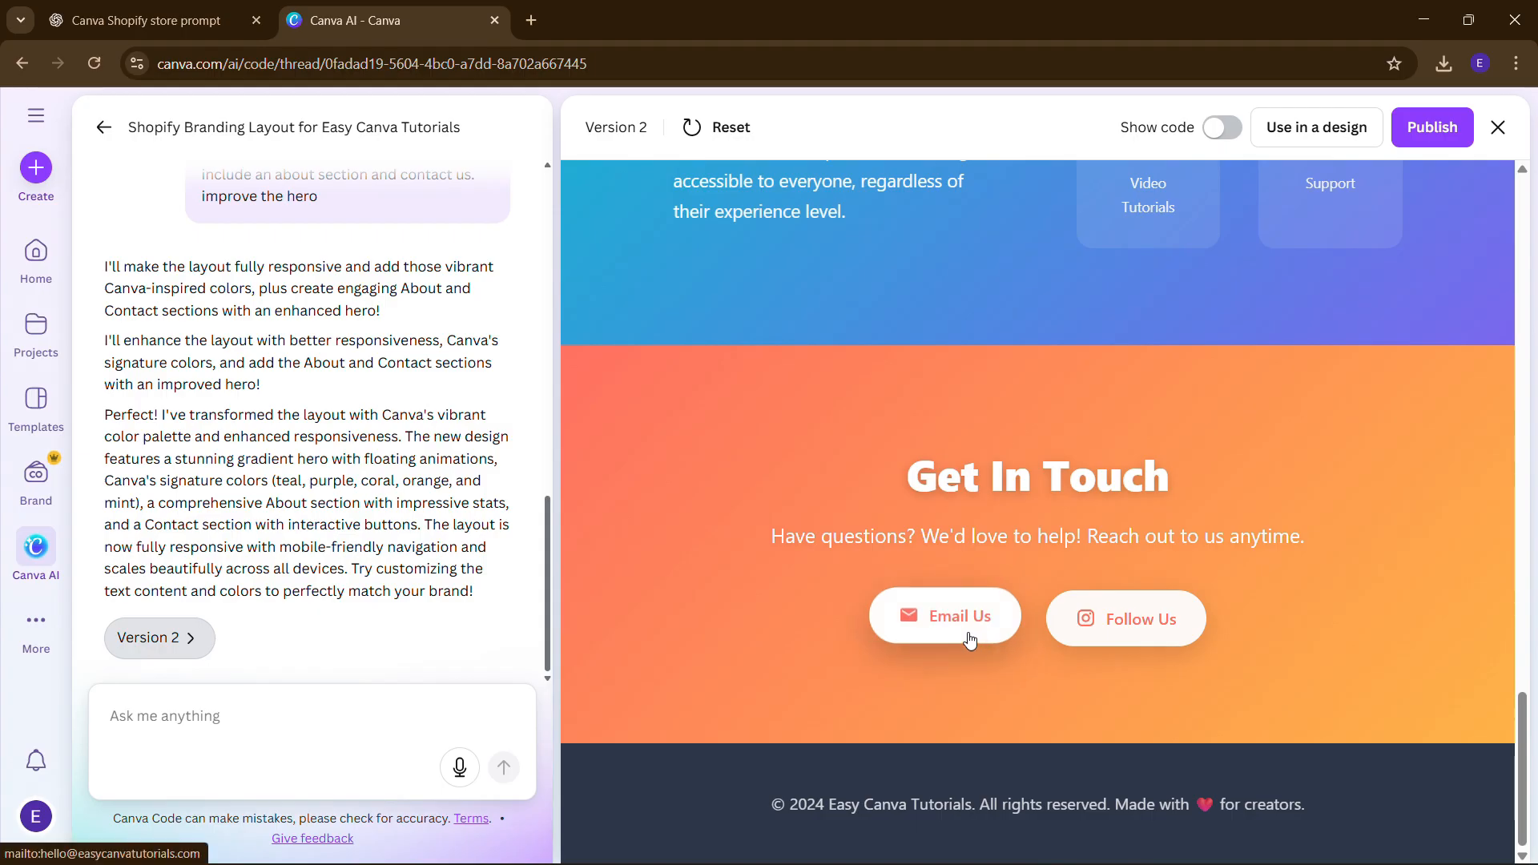
pyautogui.scroll(4, 1110, 526)
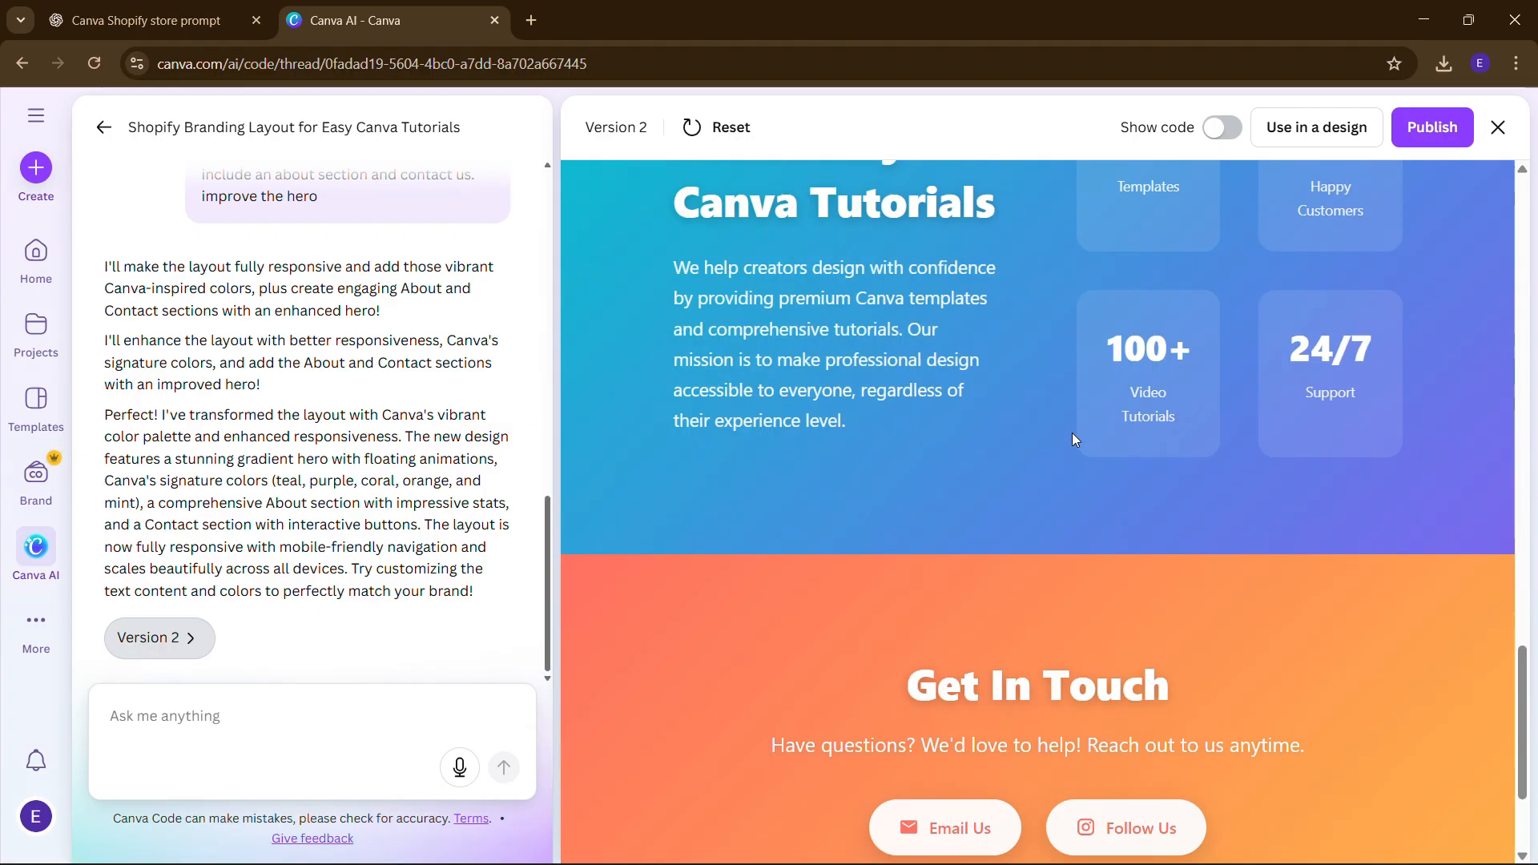
pyautogui.scroll(3, 1144, 437)
pyautogui.scroll(-1, 1145, 436)
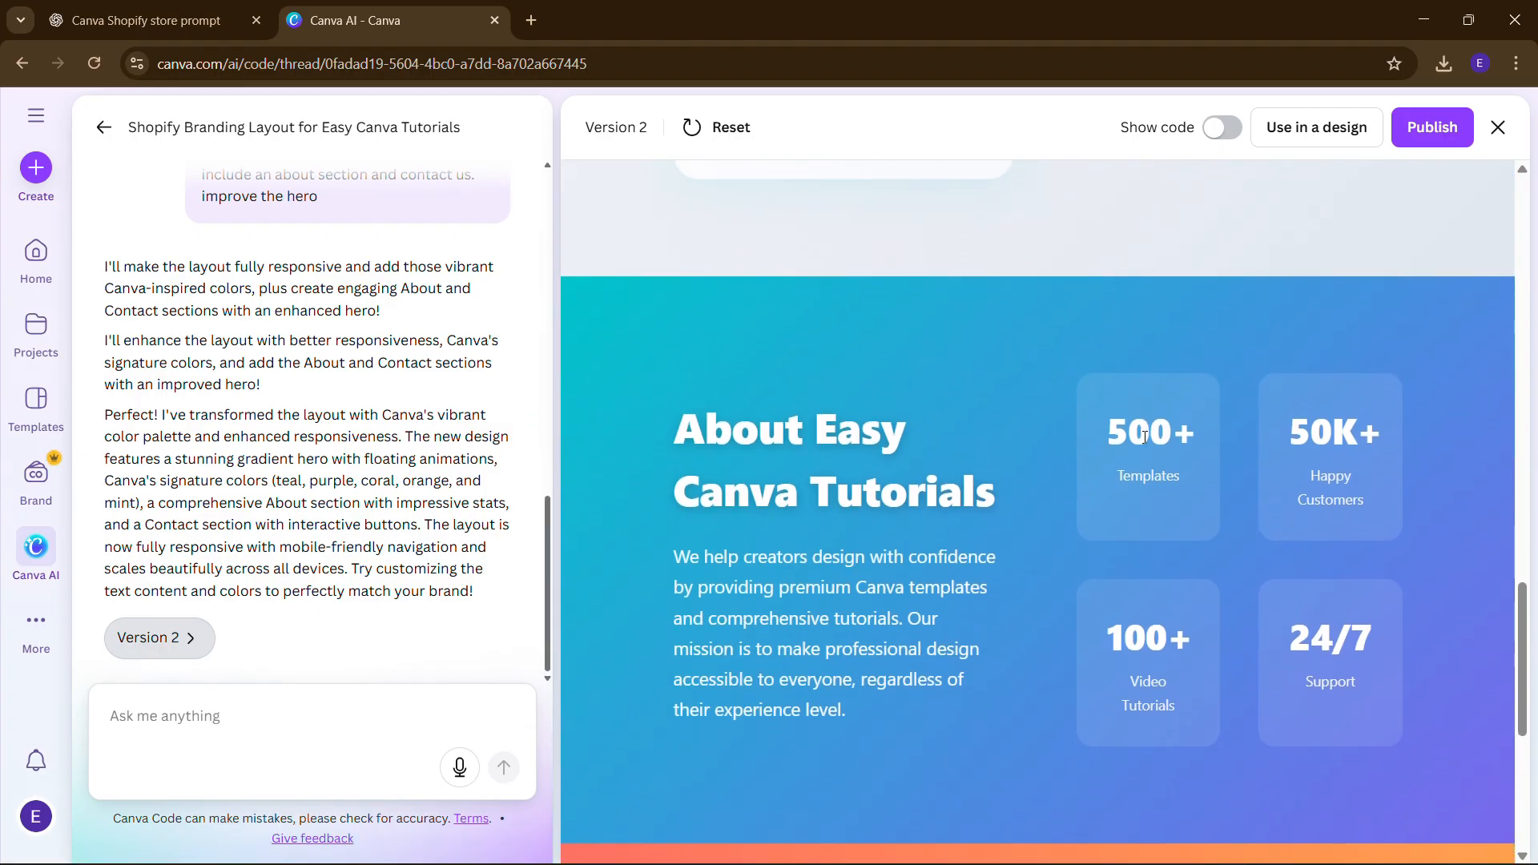
pyautogui.scroll(-2, 922, 471)
pyautogui.scroll(9, 1054, 378)
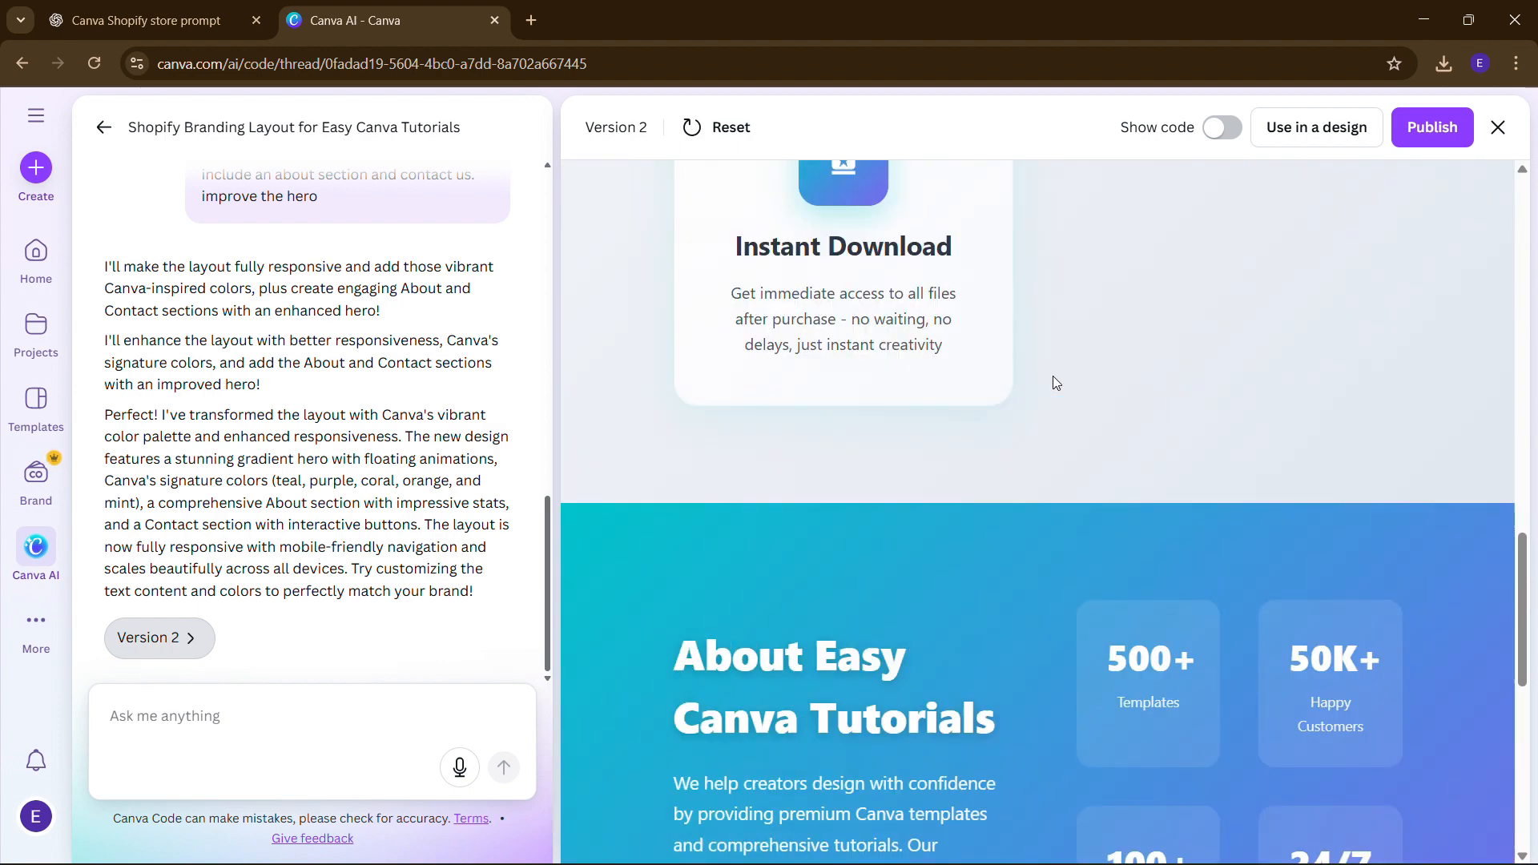
pyautogui.scroll(2, 1053, 382)
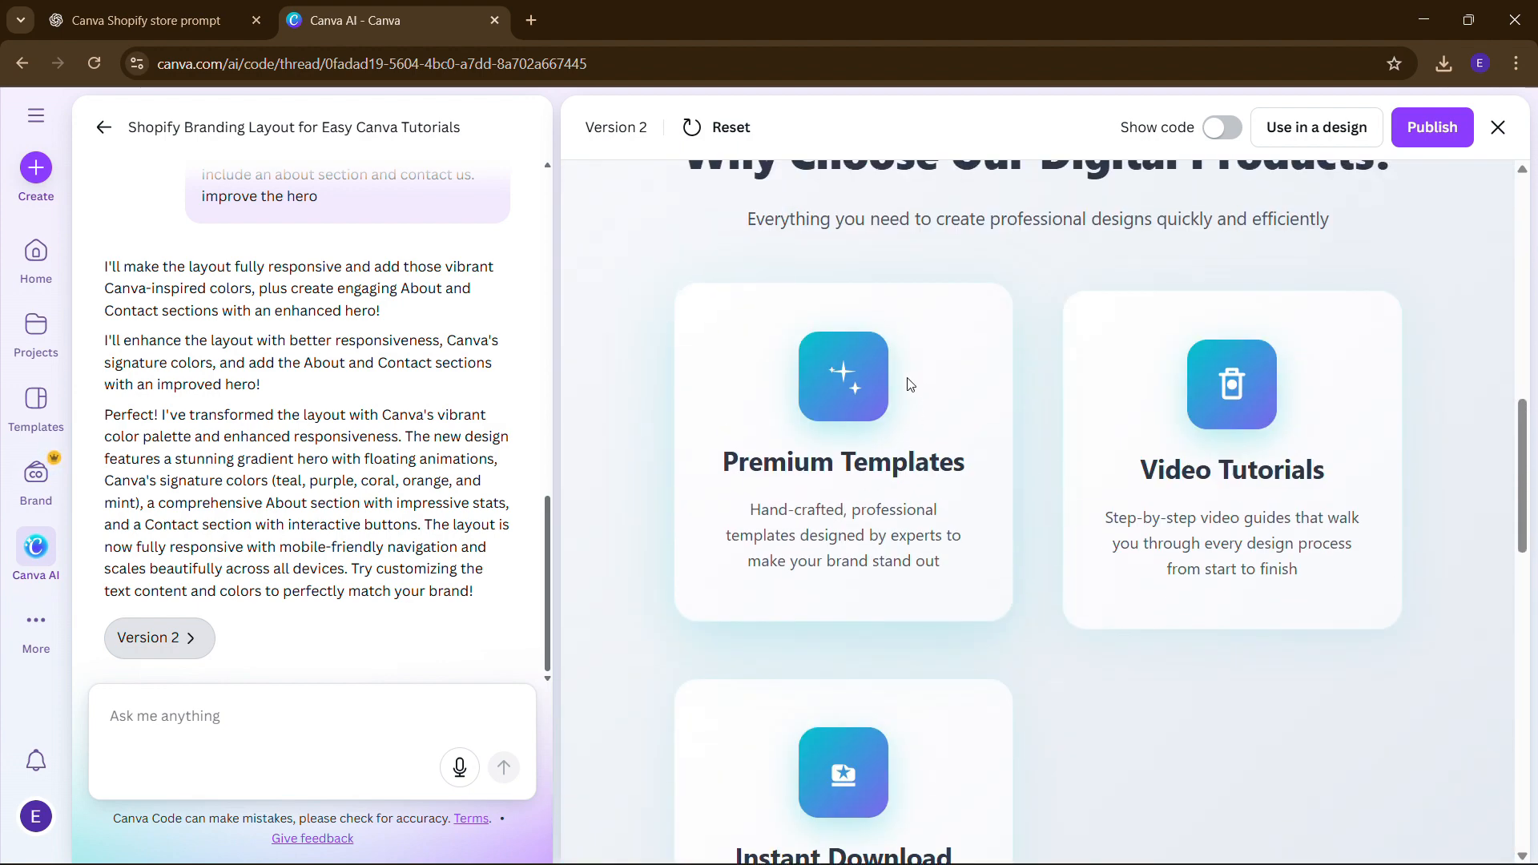
pyautogui.scroll(8, 1256, 487)
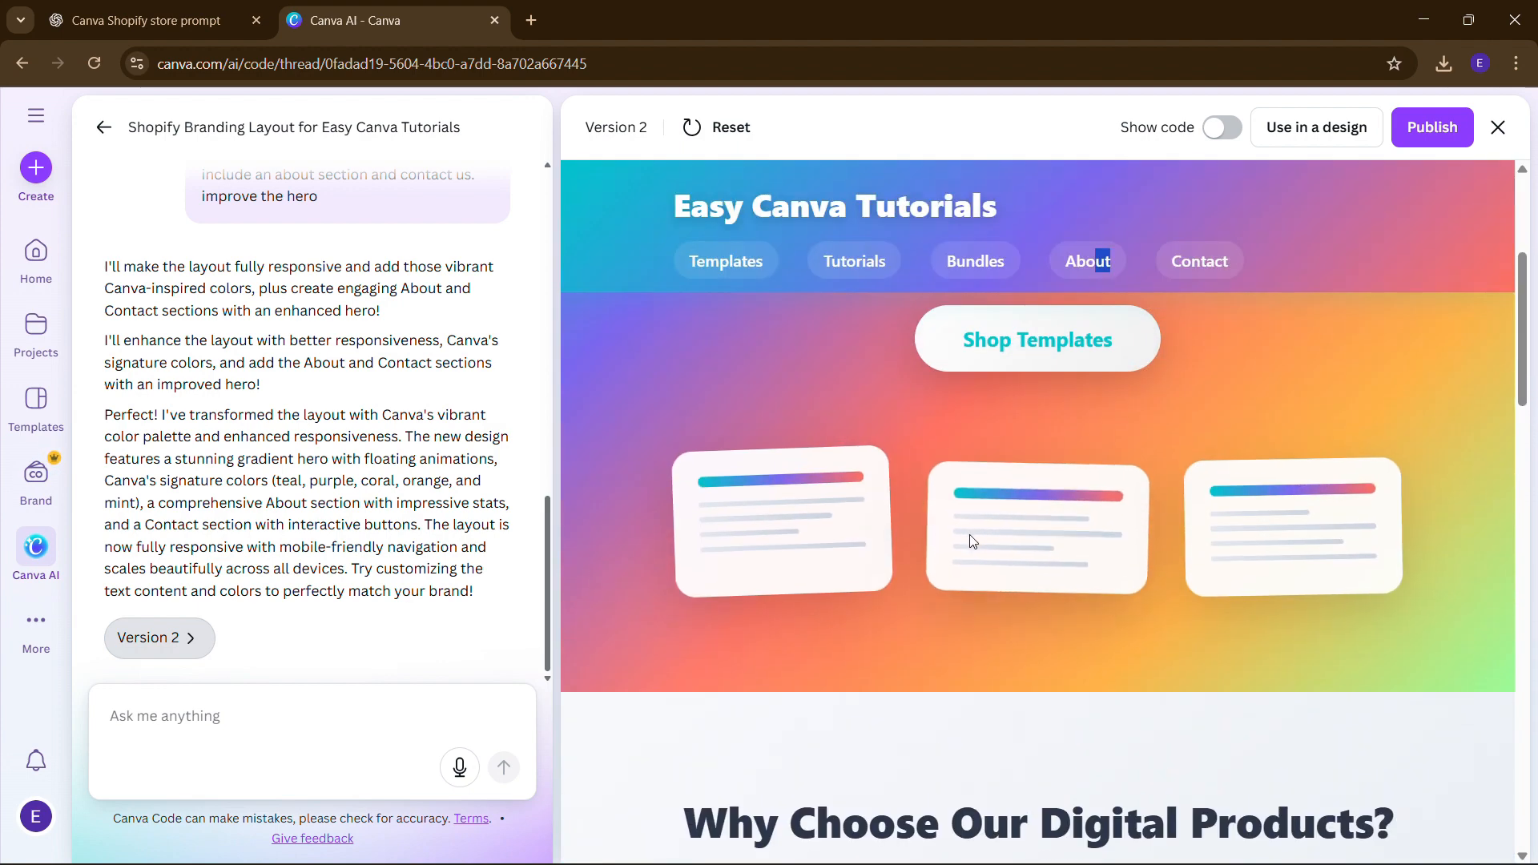
pyautogui.scroll(-3, 1041, 537)
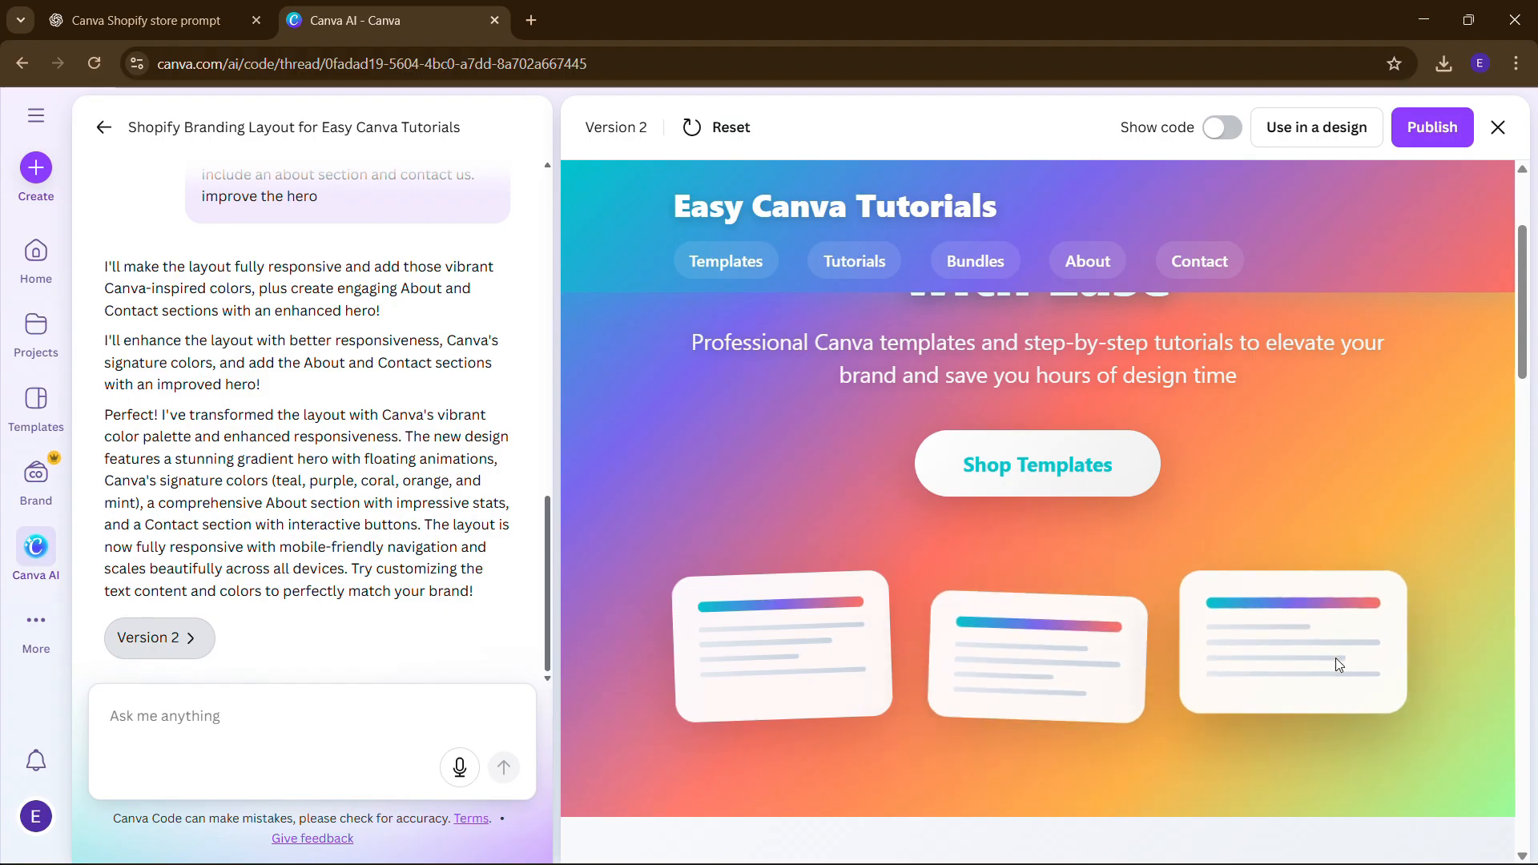
pyautogui.scroll(3, 882, 564)
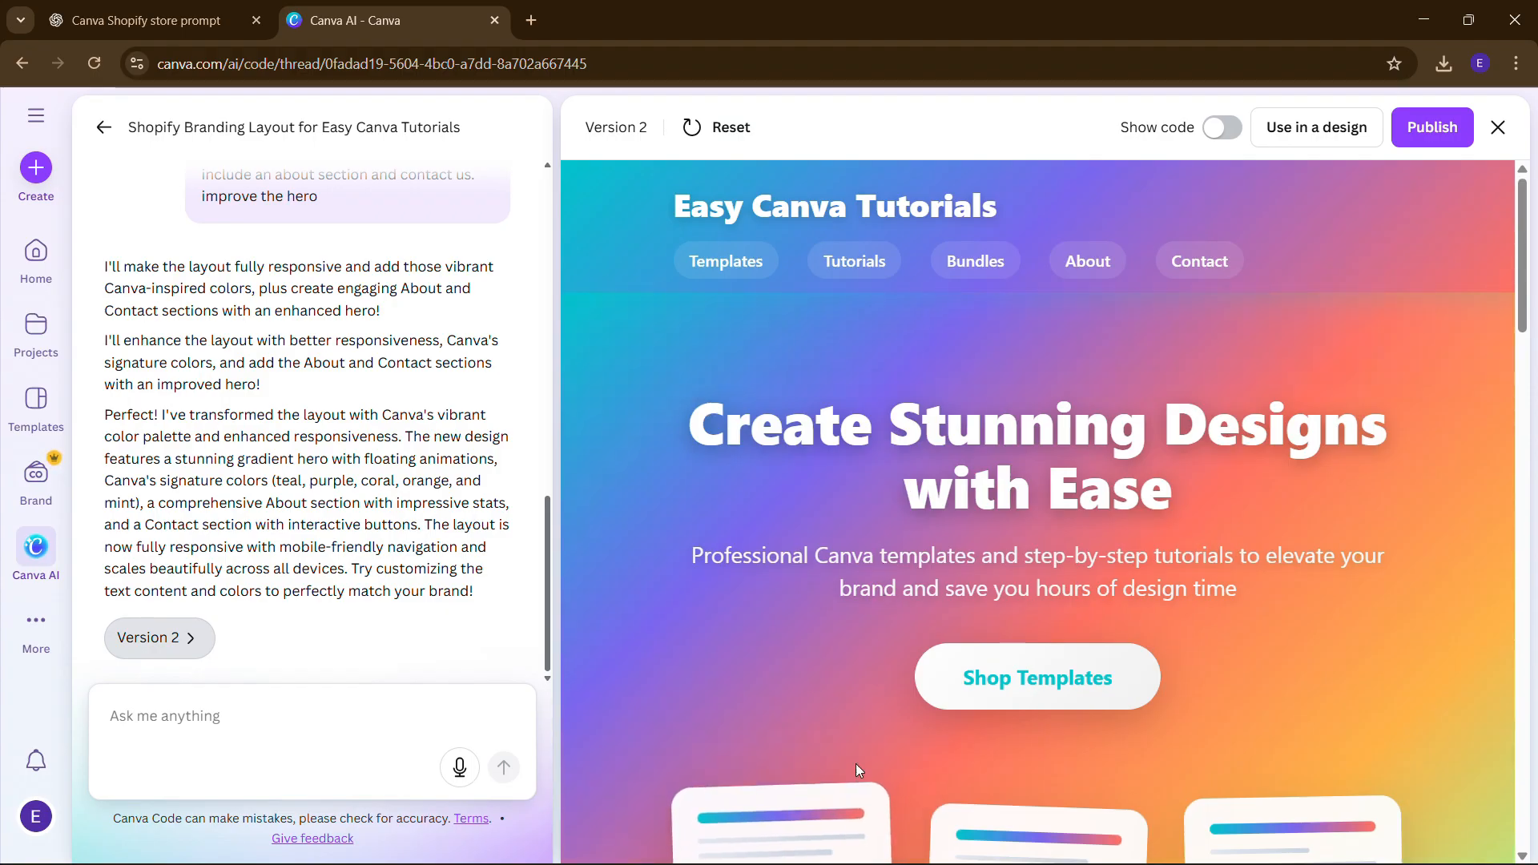
pyautogui.scroll(-5, 889, 761)
pyautogui.scroll(-15, 923, 759)
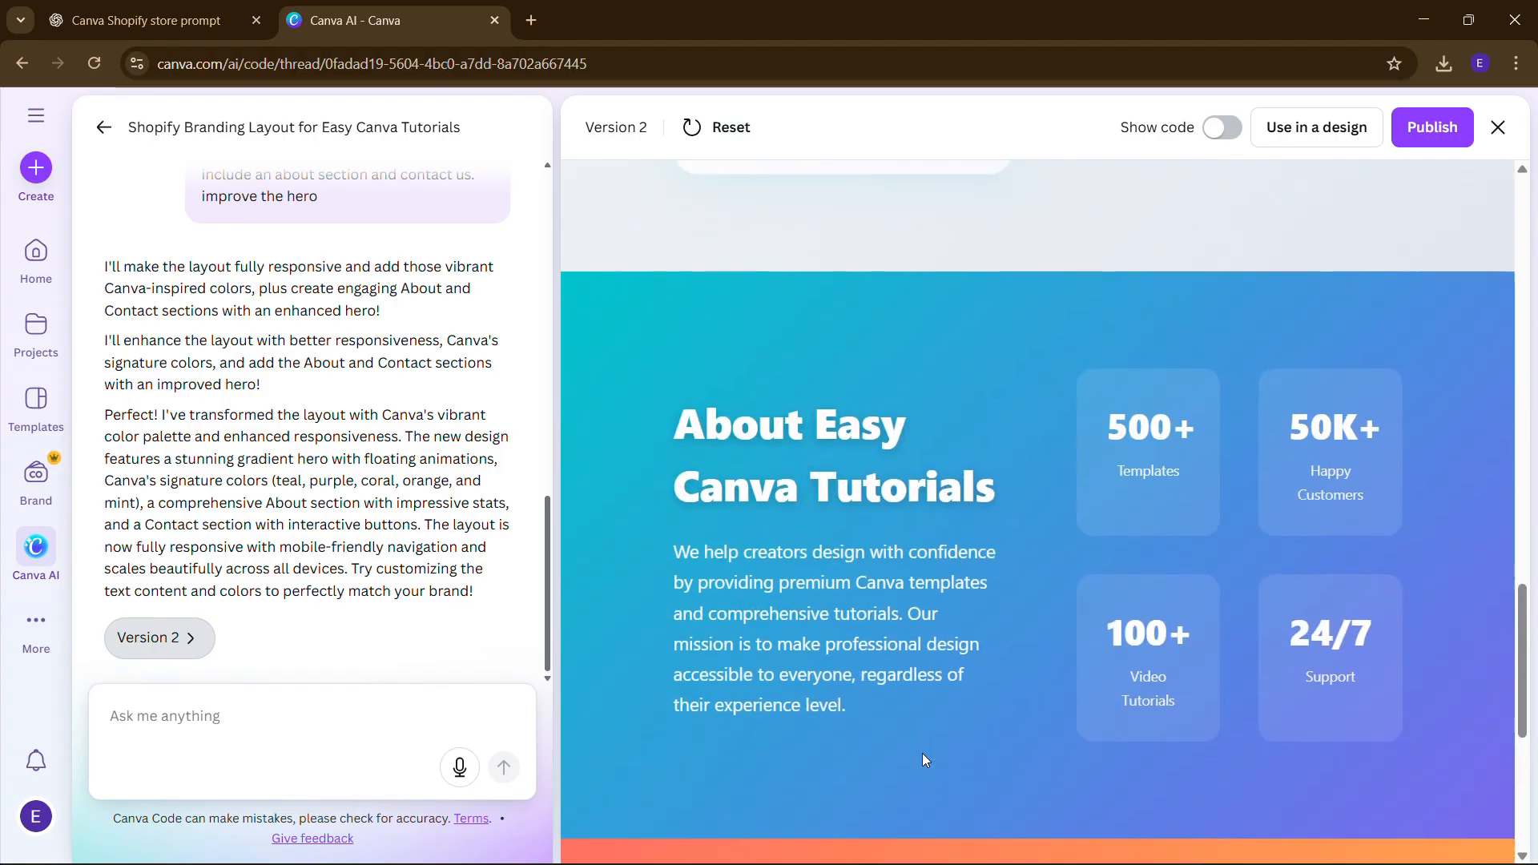
pyautogui.scroll(20, 914, 785)
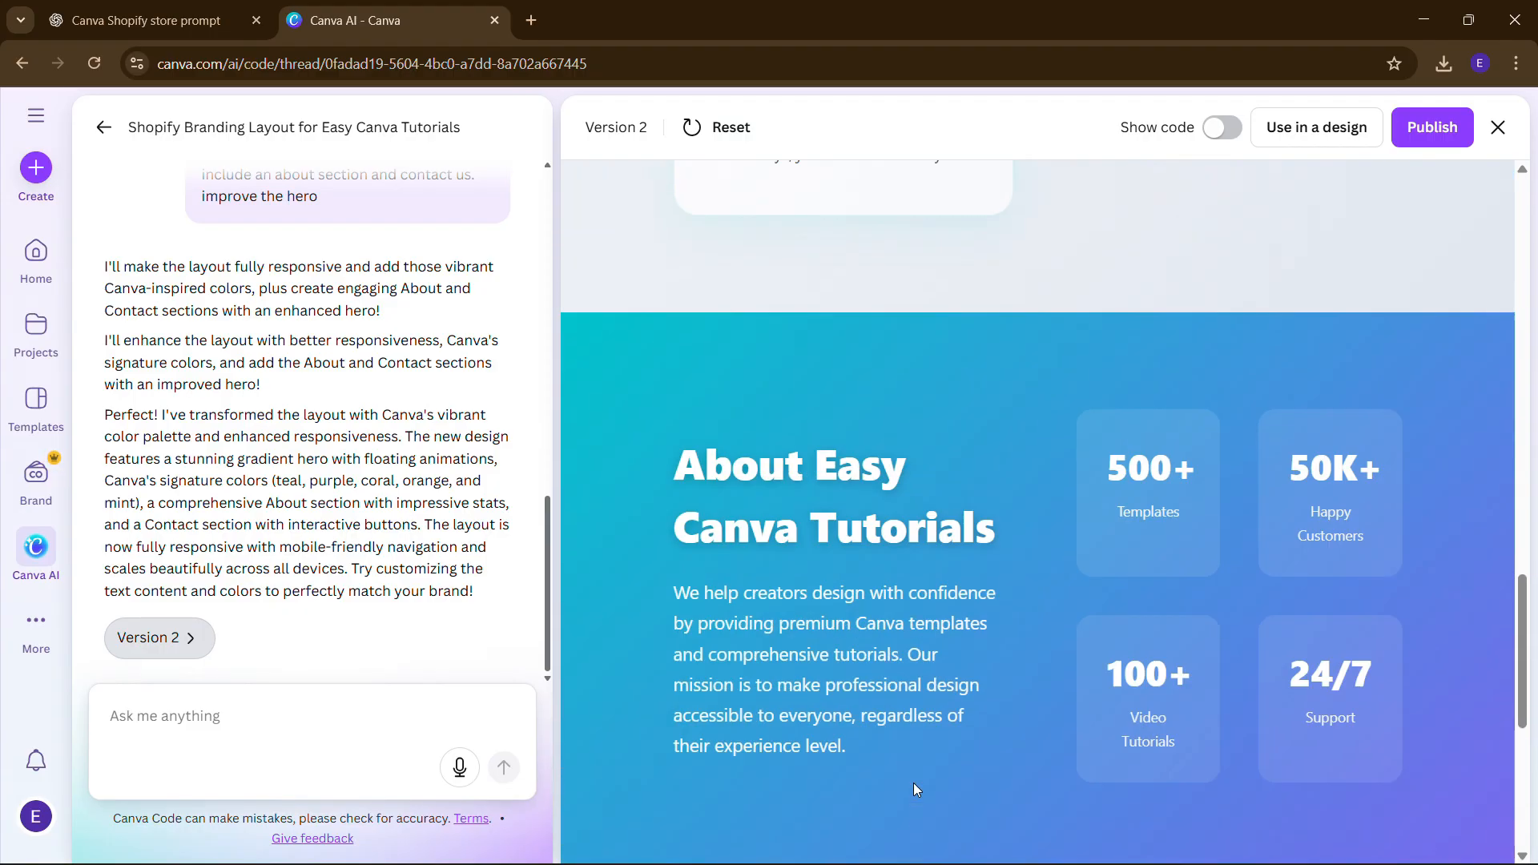
pyautogui.scroll(-3, 913, 782)
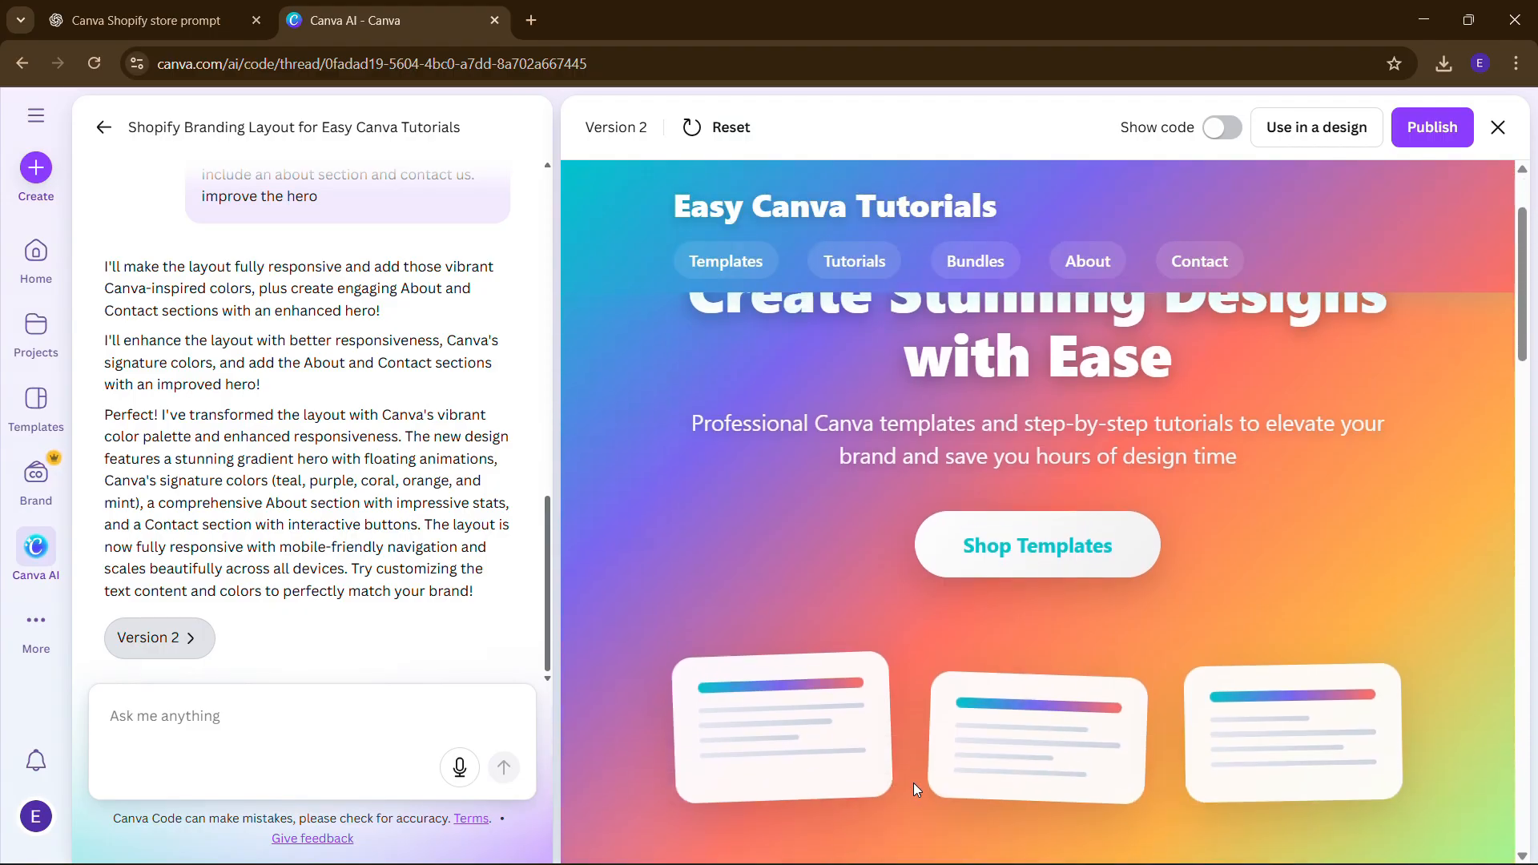
pyautogui.scroll(-15, 1003, 607)
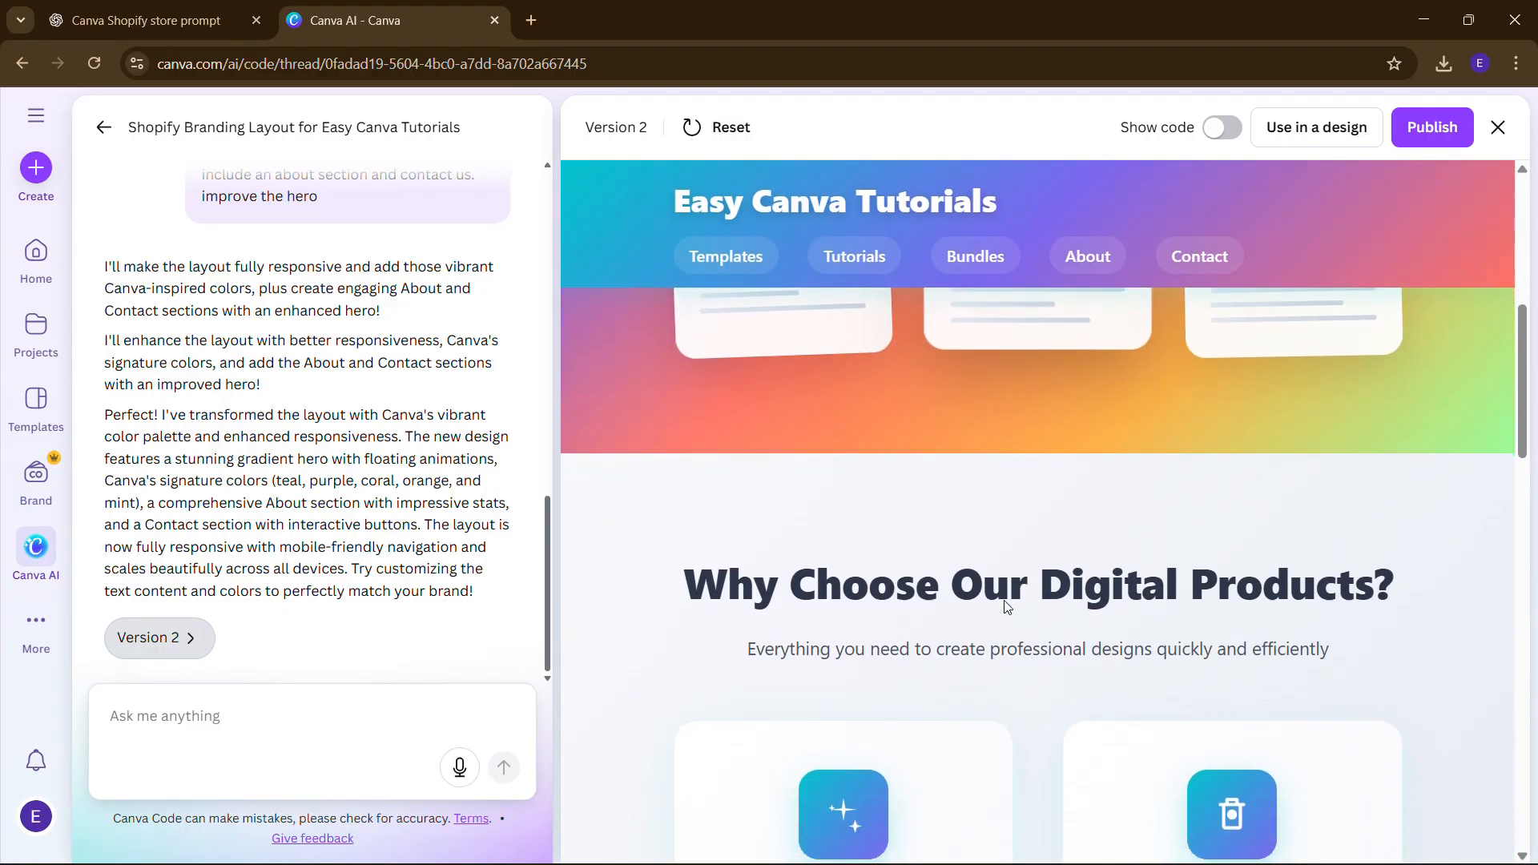
pyautogui.scroll(-4, 1005, 600)
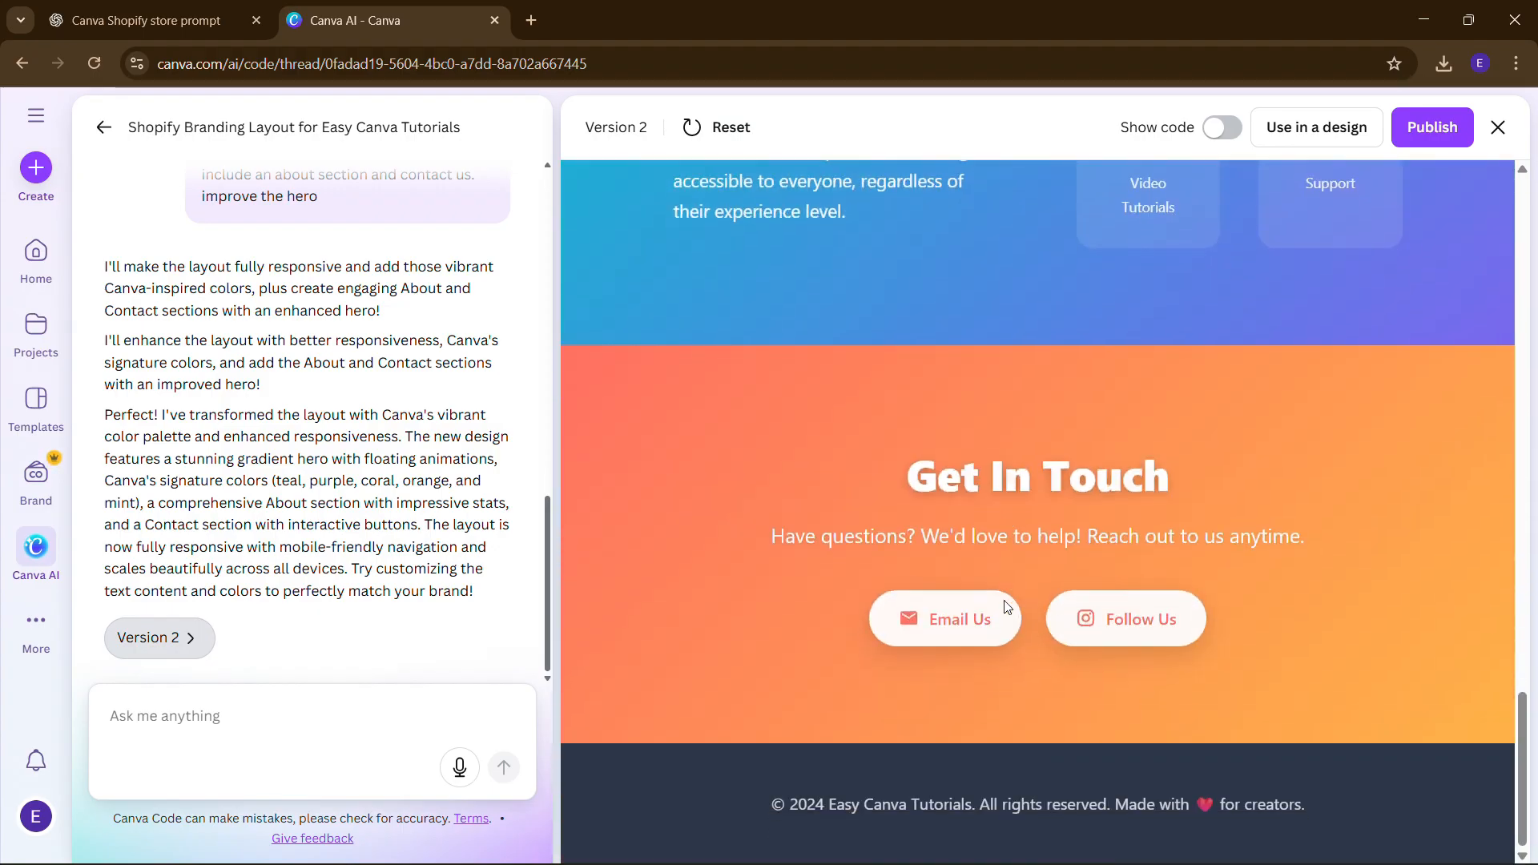
pyautogui.click(150, 726)
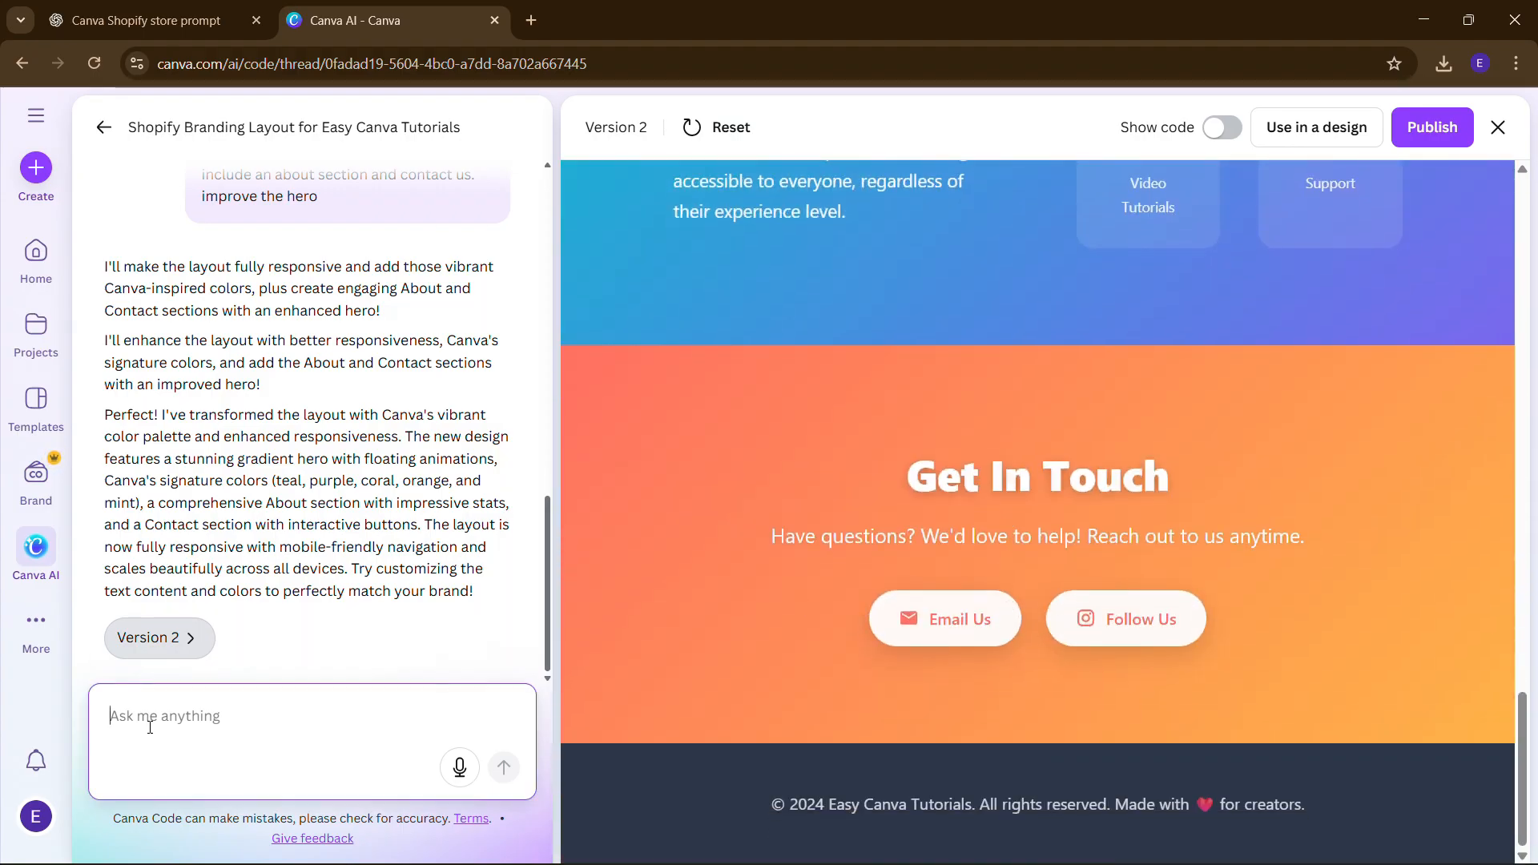
# - Request a testimonials carousel before pricing, paste the 30 Million Reseller's Pack contents, and send
pyautogui.write('add testimonials before')
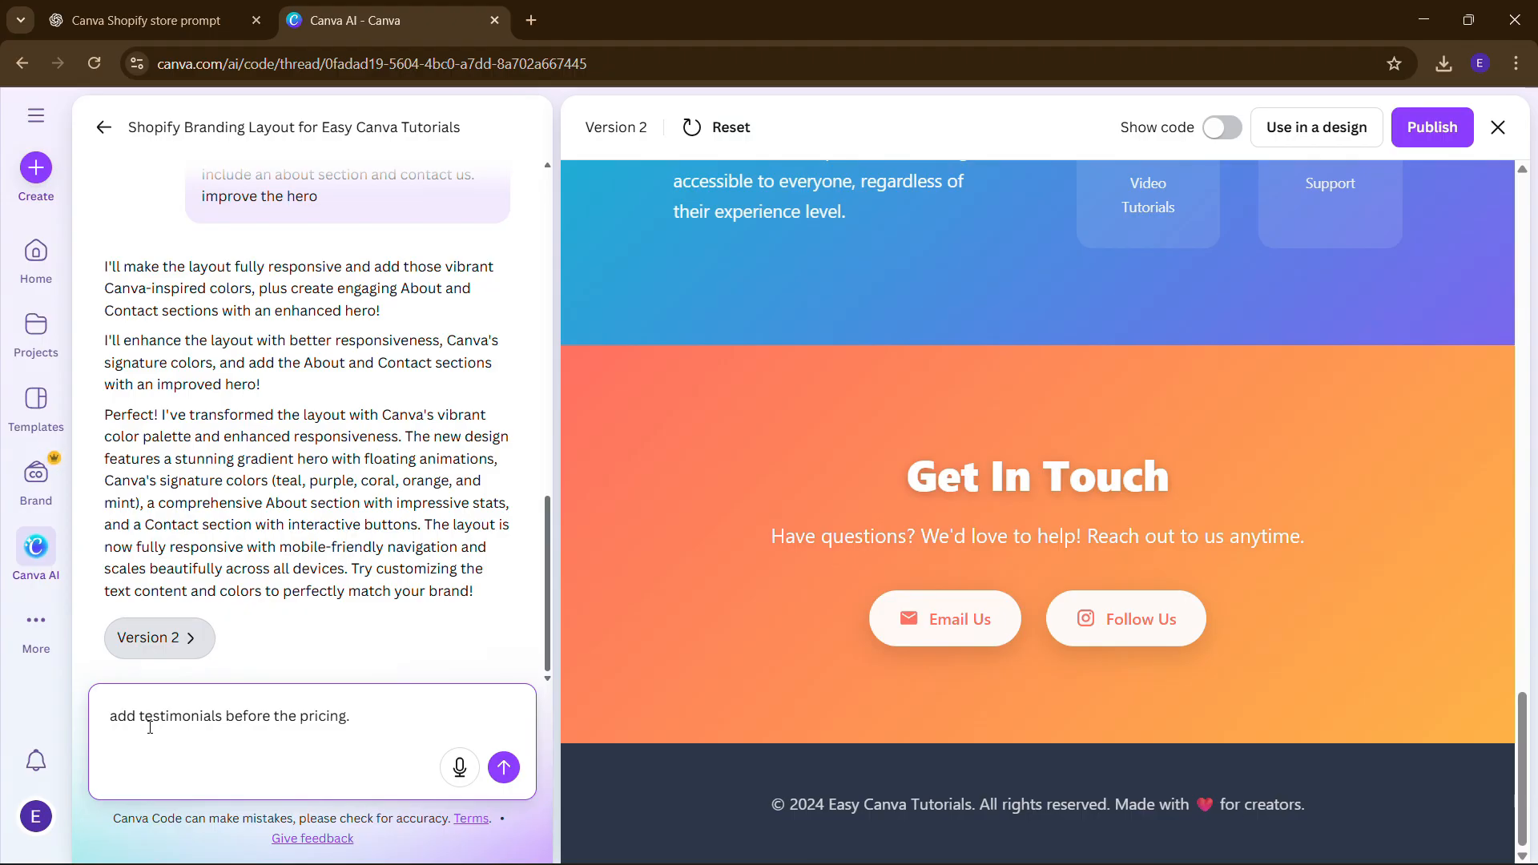
pyautogui.write('the')
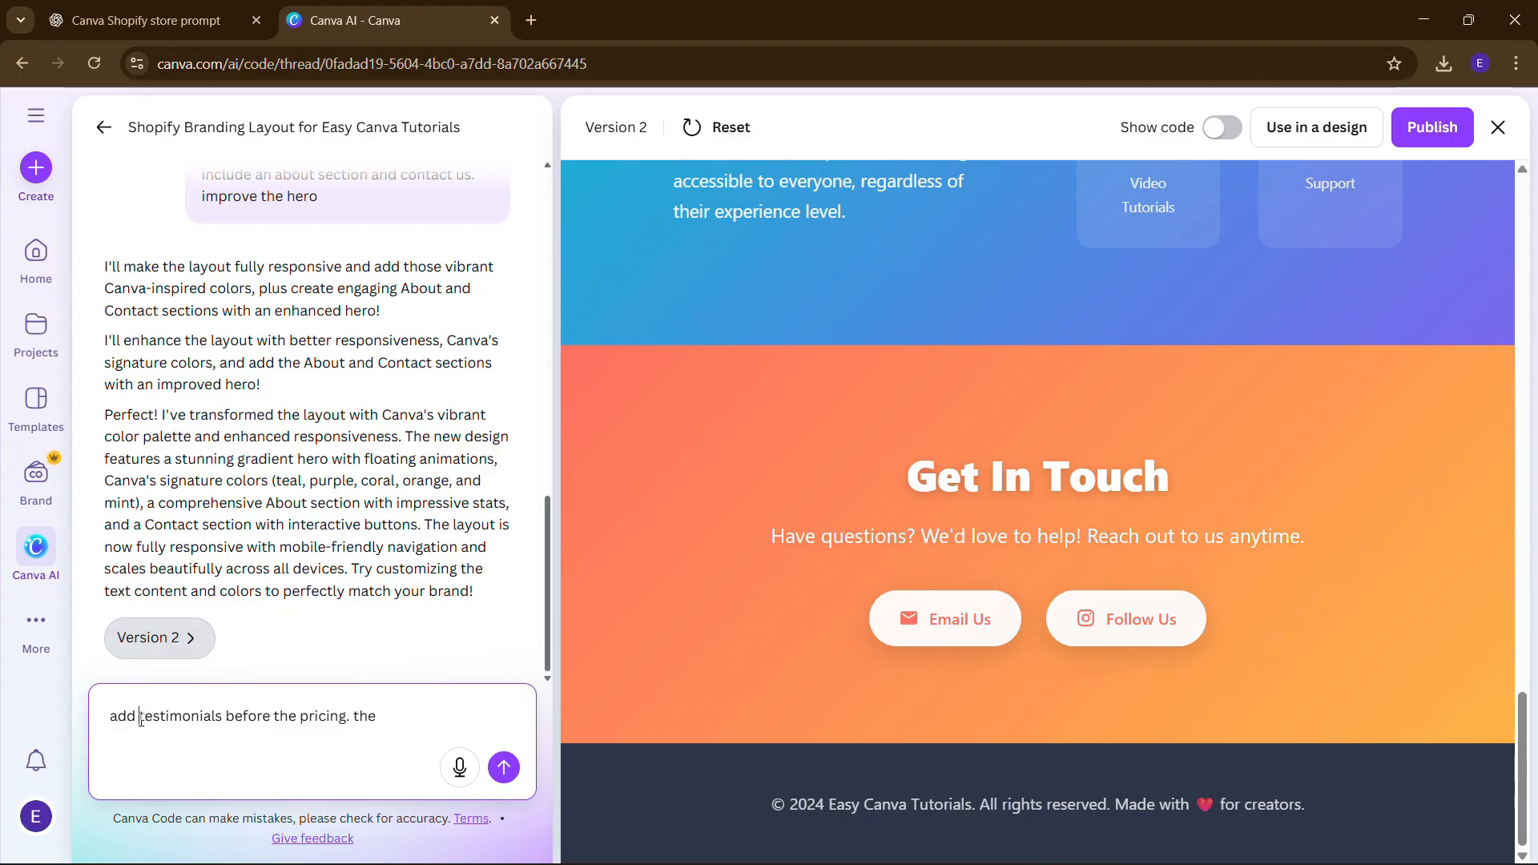
pyautogui.click(141, 720)
pyautogui.write('carousel')
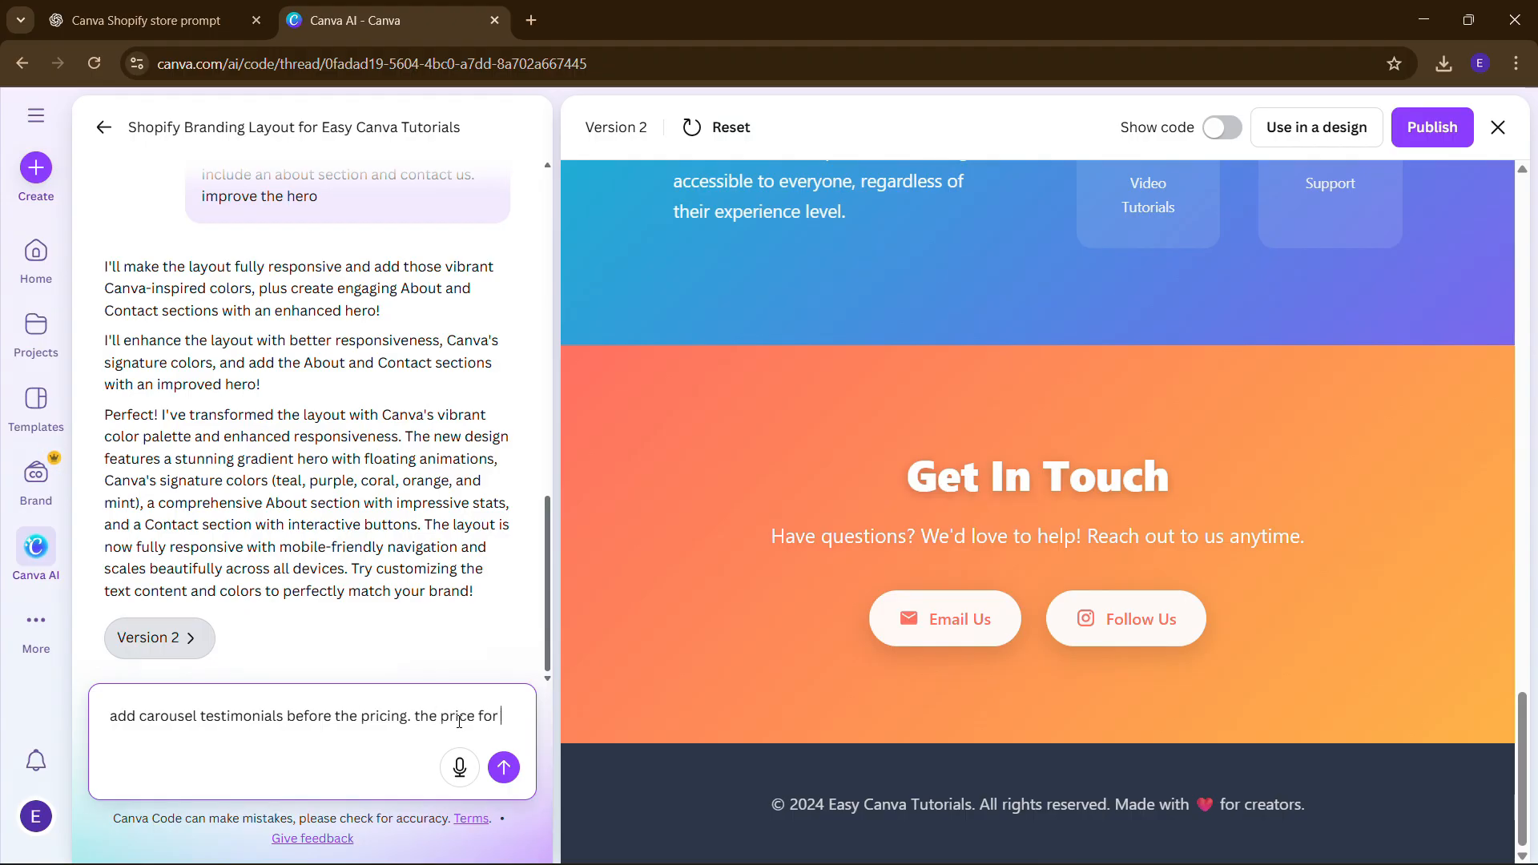
pyautogui.write('the')
pyautogui.press('BackSpace')
pyautogui.press('BackSpace')
pyautogui.press('BackSpace')
pyautogui.write('rima')
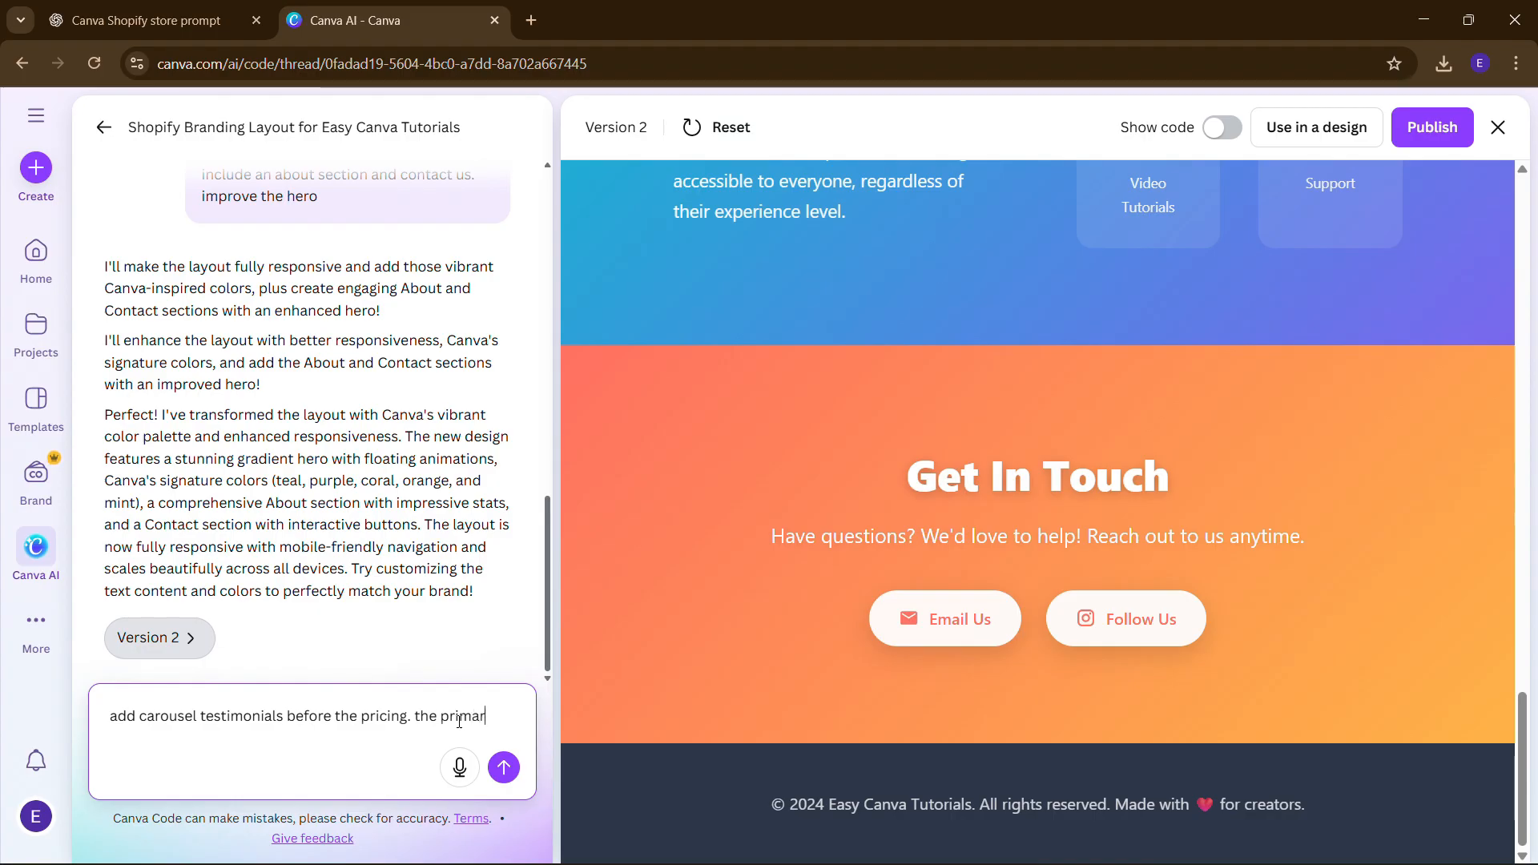
pyautogui.write('ry product is a 30 Moillio')
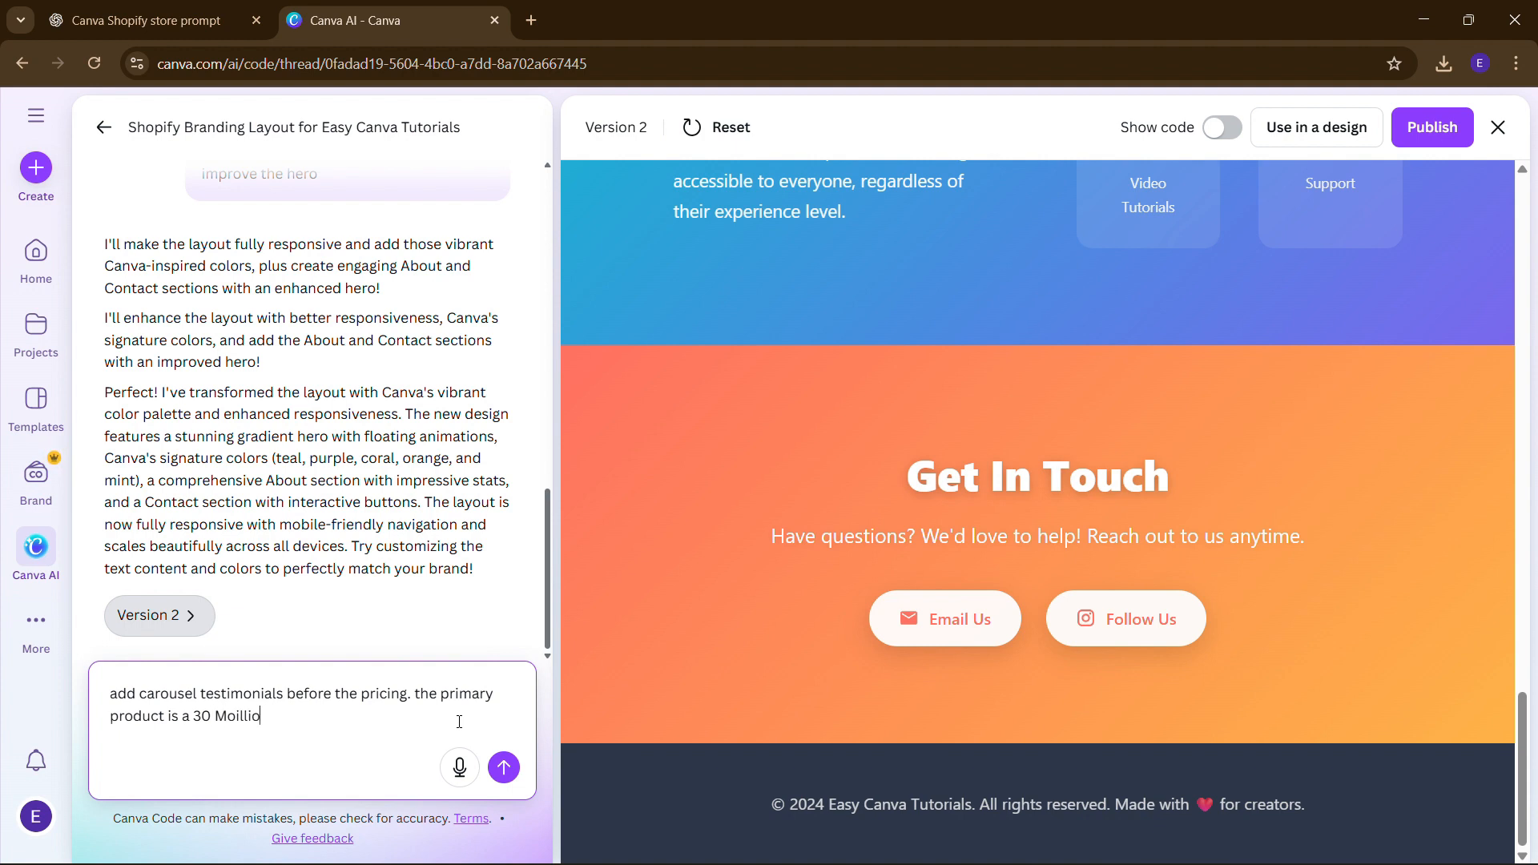
pyautogui.press('BackSpace')
pyautogui.press('BackSpace')
pyautogui.press('BackSpace')
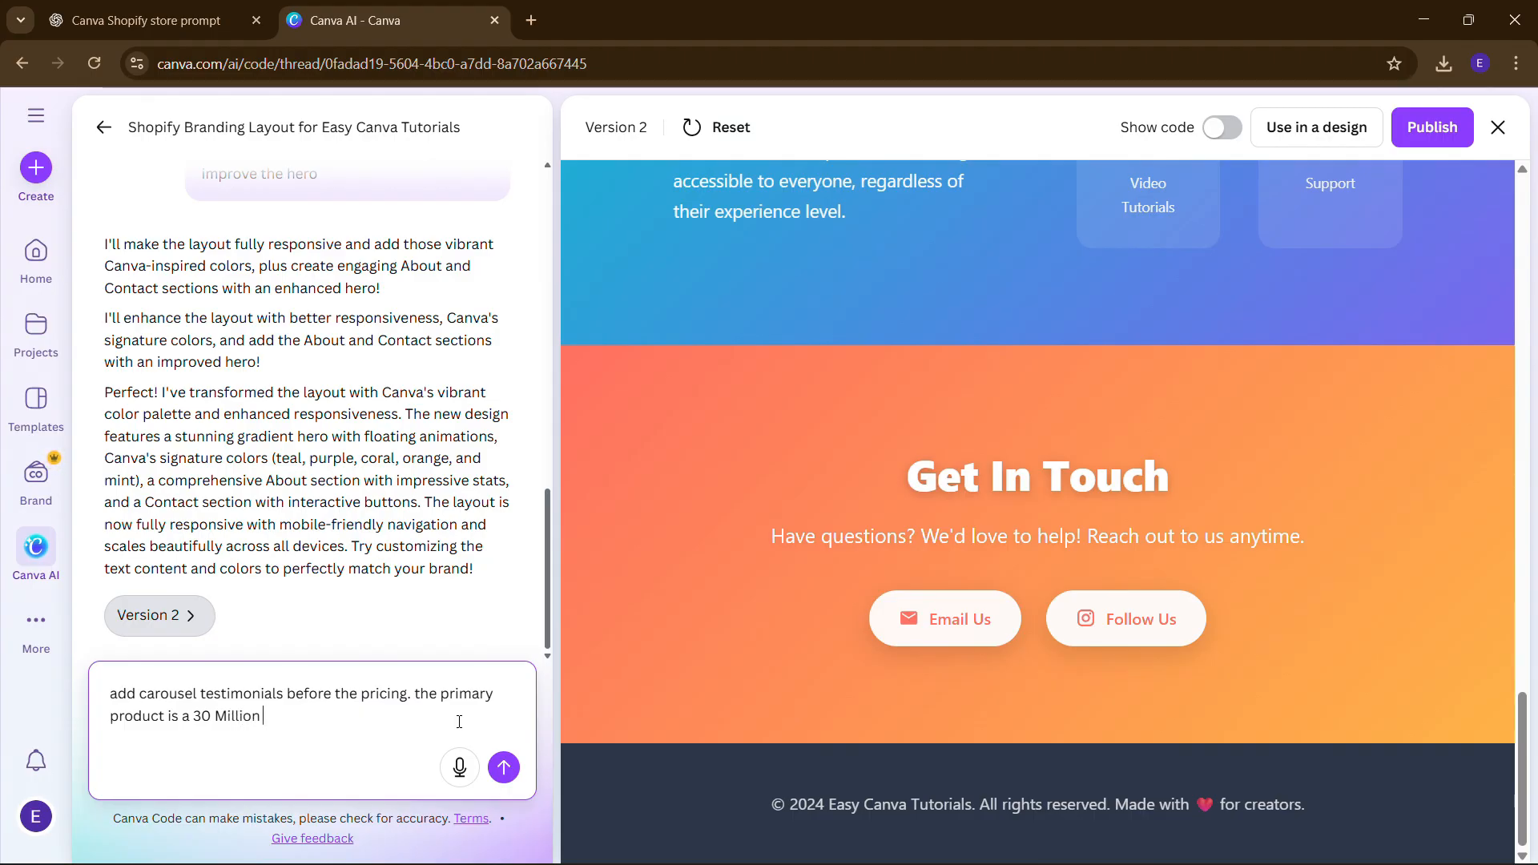
pyautogui.write("seller's pack which includes")
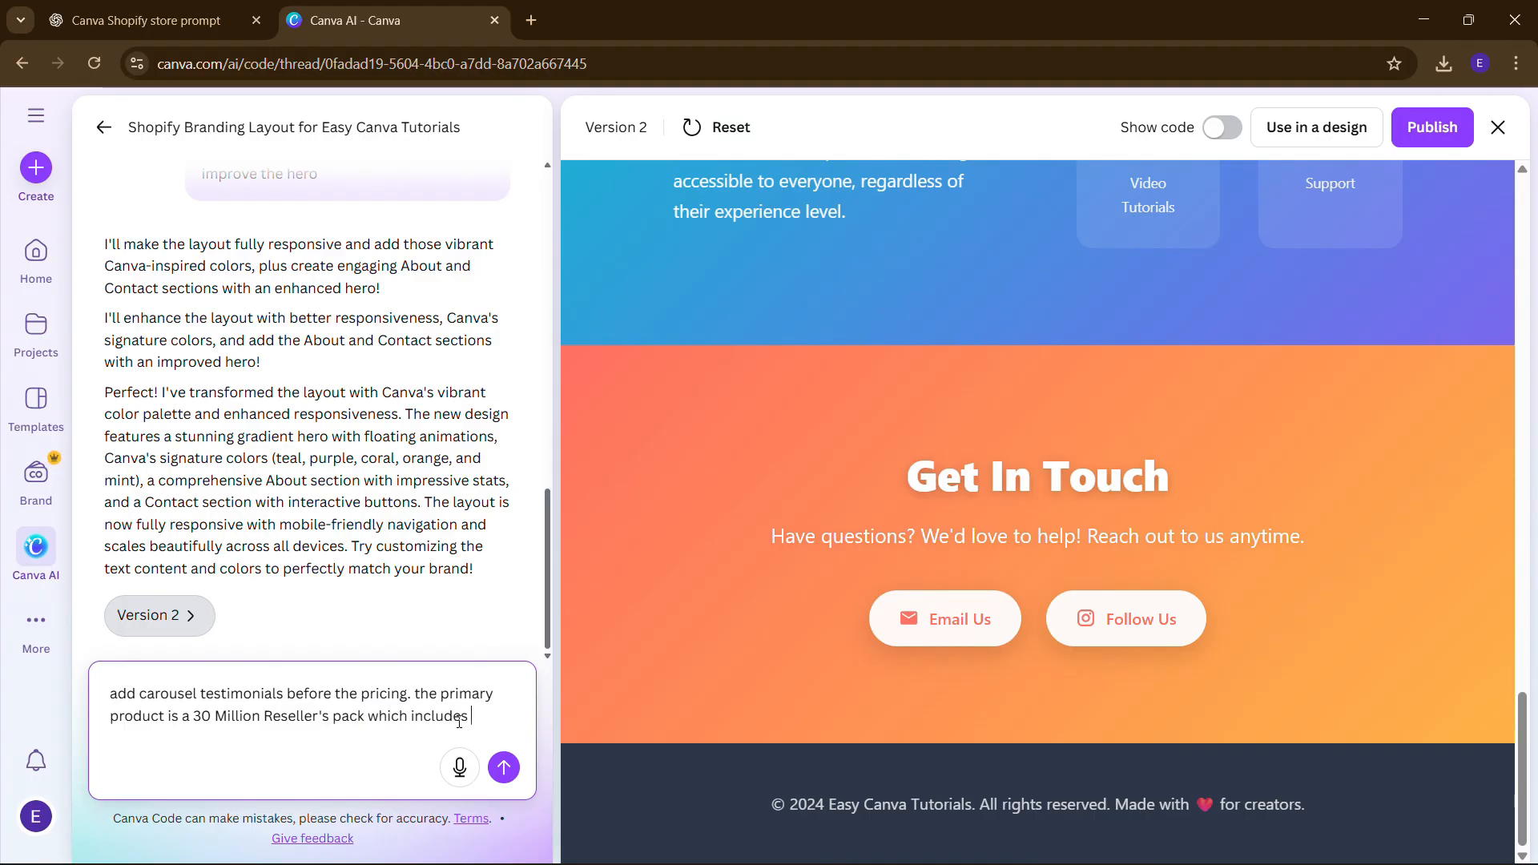
pyautogui.hotkey('ctrl', 'v')
pyautogui.press('Return')
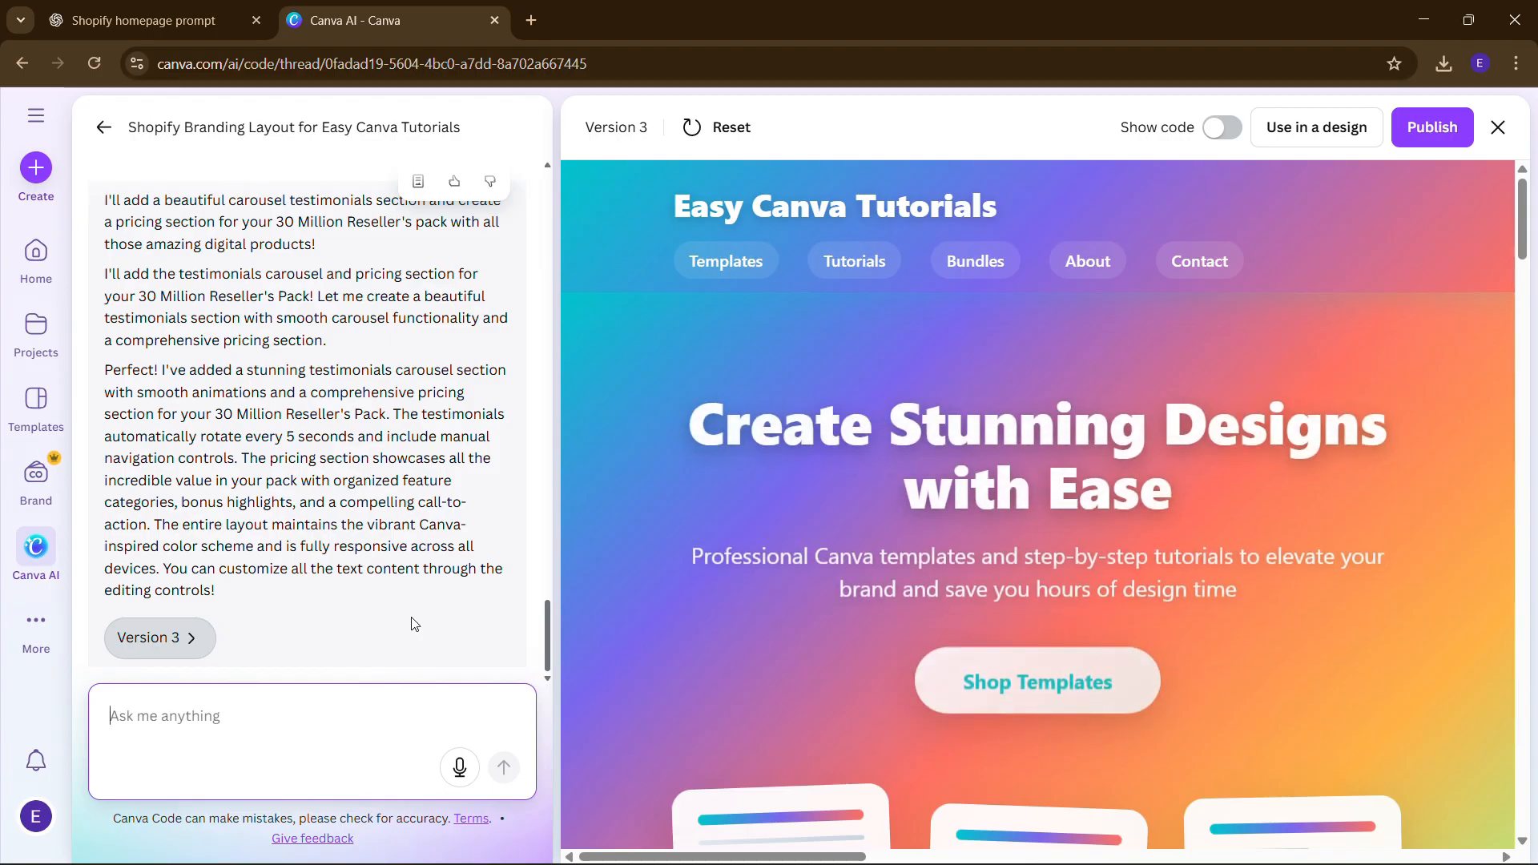
# - Scroll through the Version 3 preview and advance the testimonial carousel to the next review
pyautogui.scroll(-8, 1019, 417)
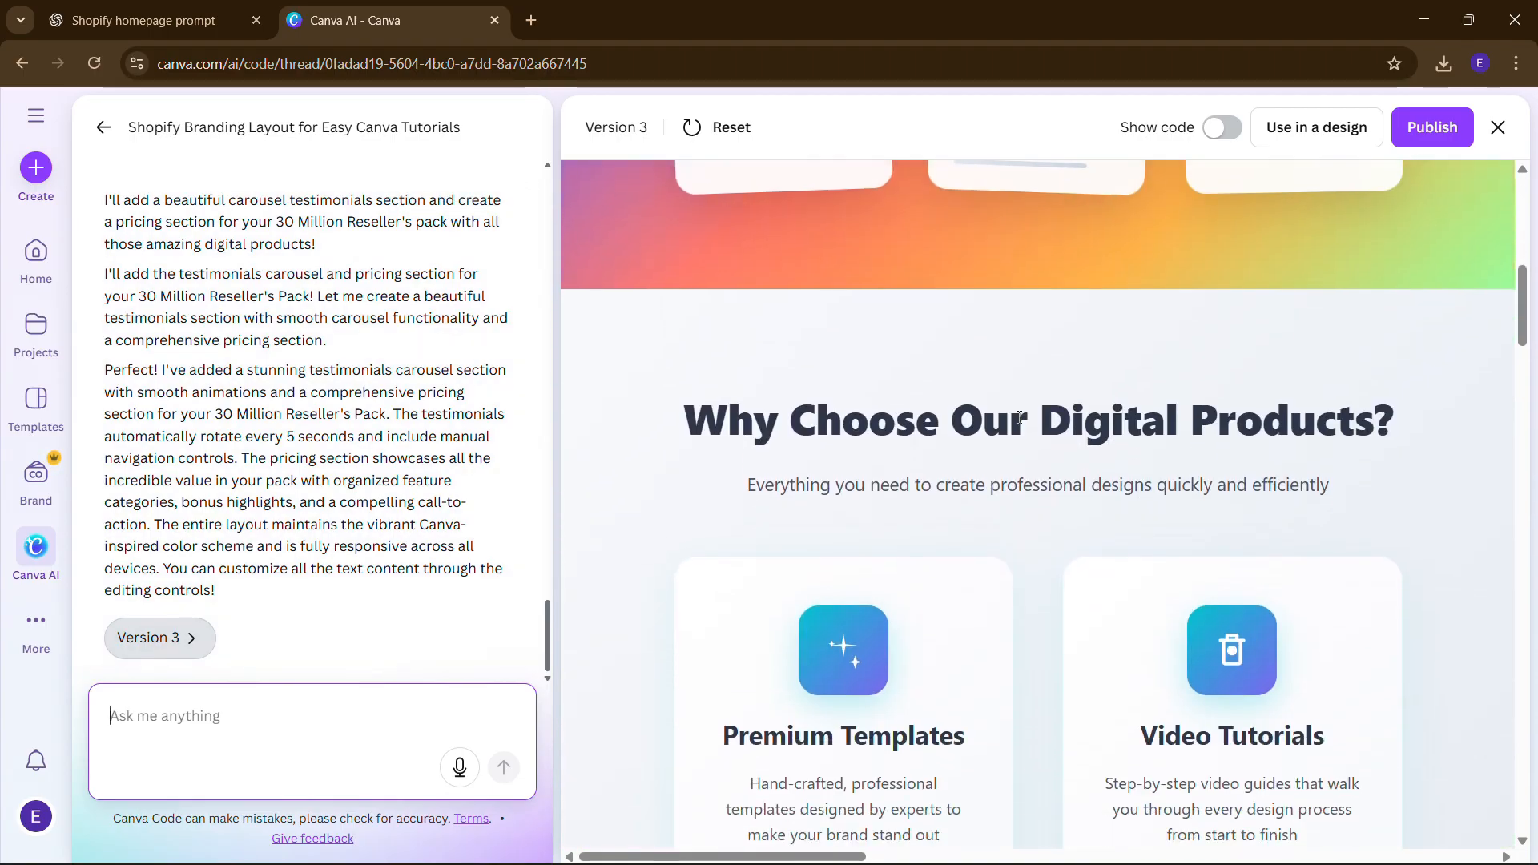
pyautogui.scroll(-4, 1019, 416)
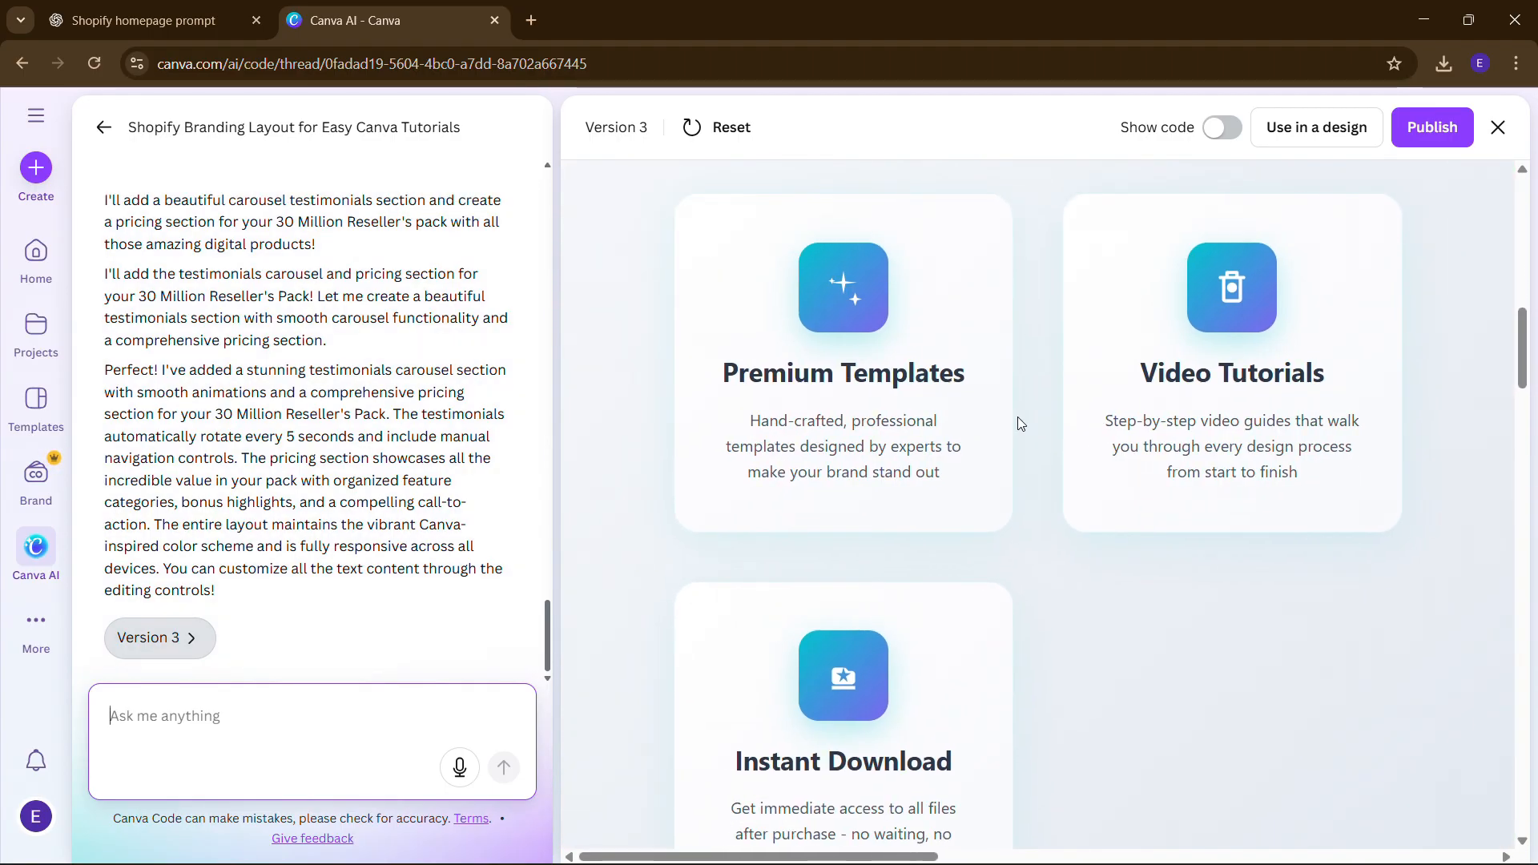
pyautogui.scroll(-10, 1017, 418)
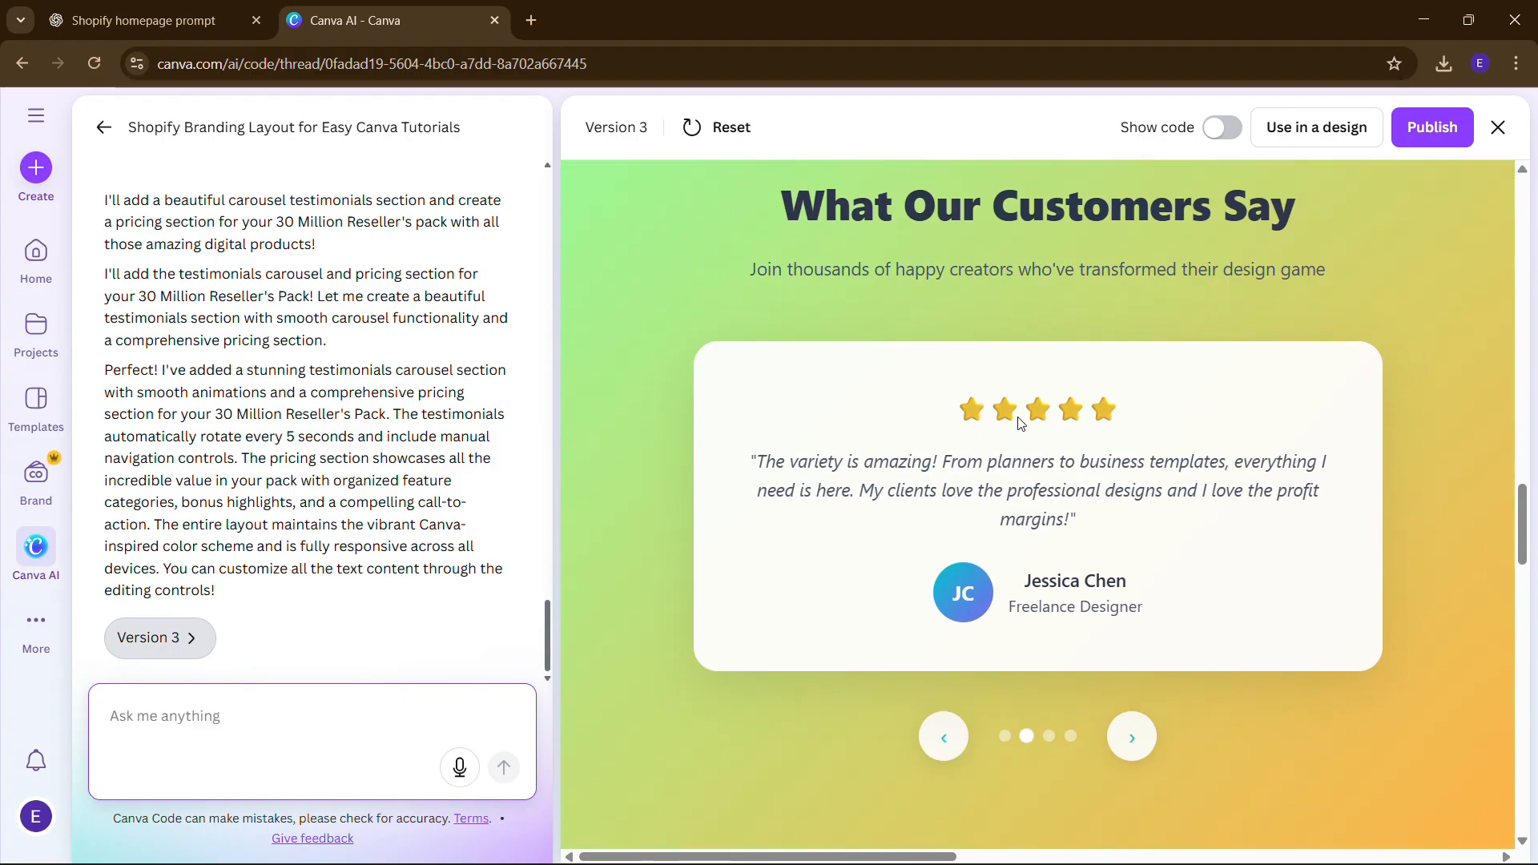
pyautogui.scroll(-4, 1019, 418)
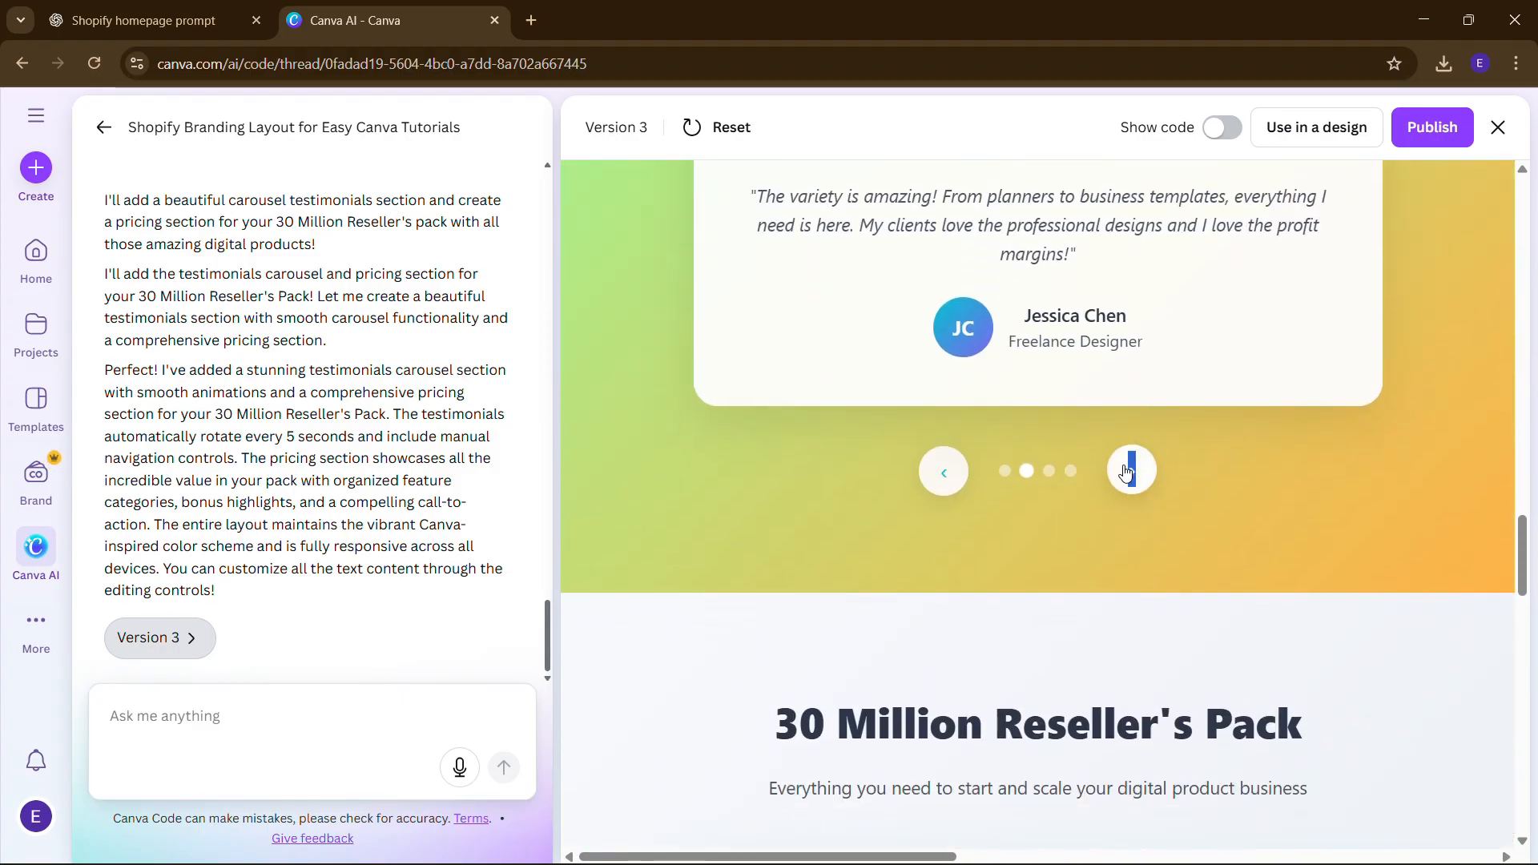
pyautogui.doubleClick(1131, 476)
pyautogui.scroll(1, 1136, 513)
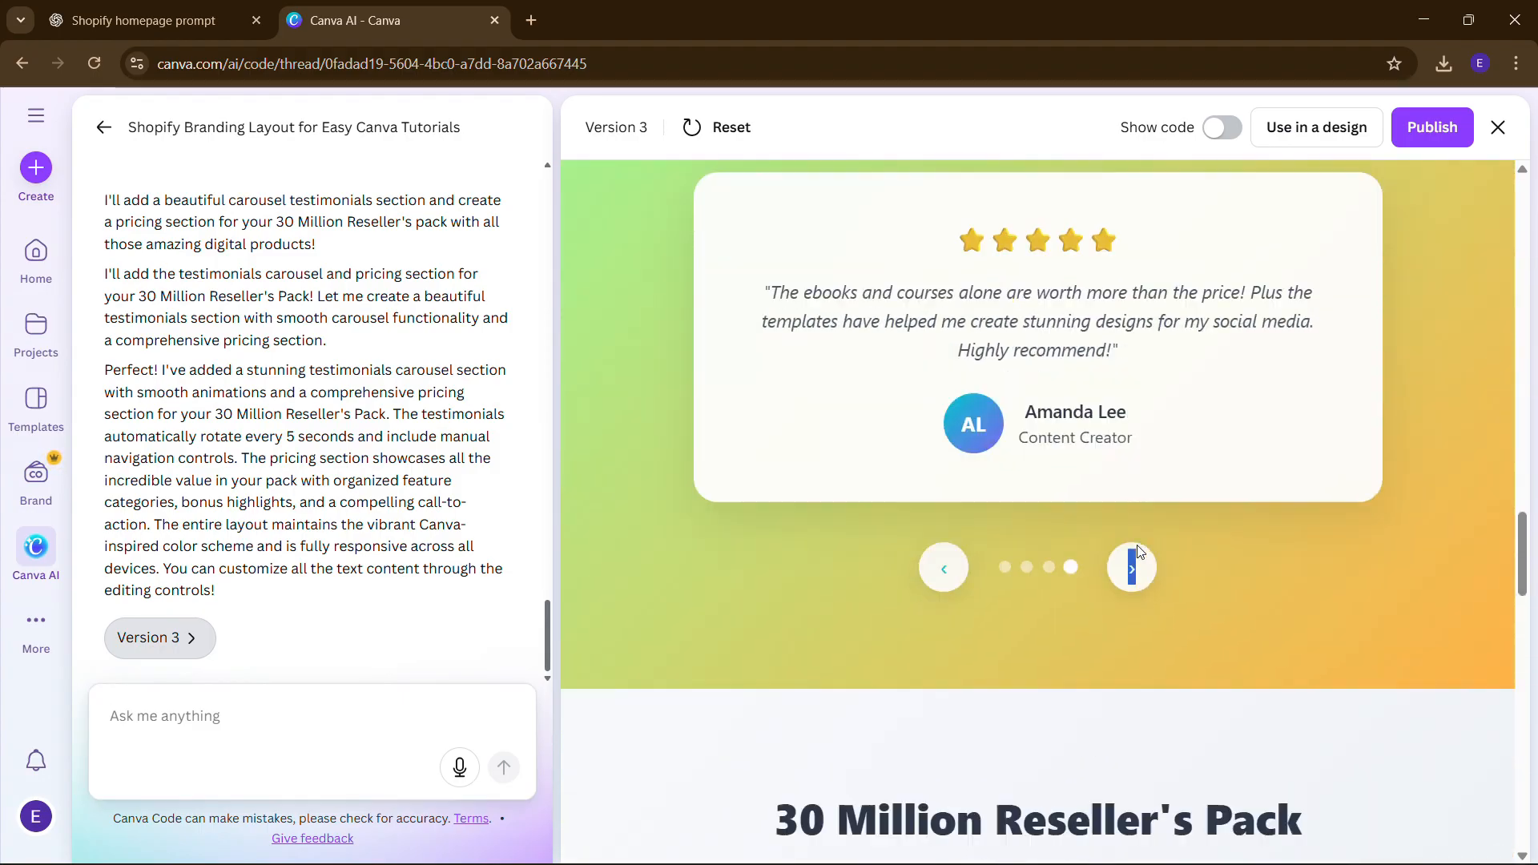
pyautogui.scroll(-6, 1170, 496)
pyautogui.scroll(2, 1174, 498)
pyautogui.scroll(-5, 1170, 492)
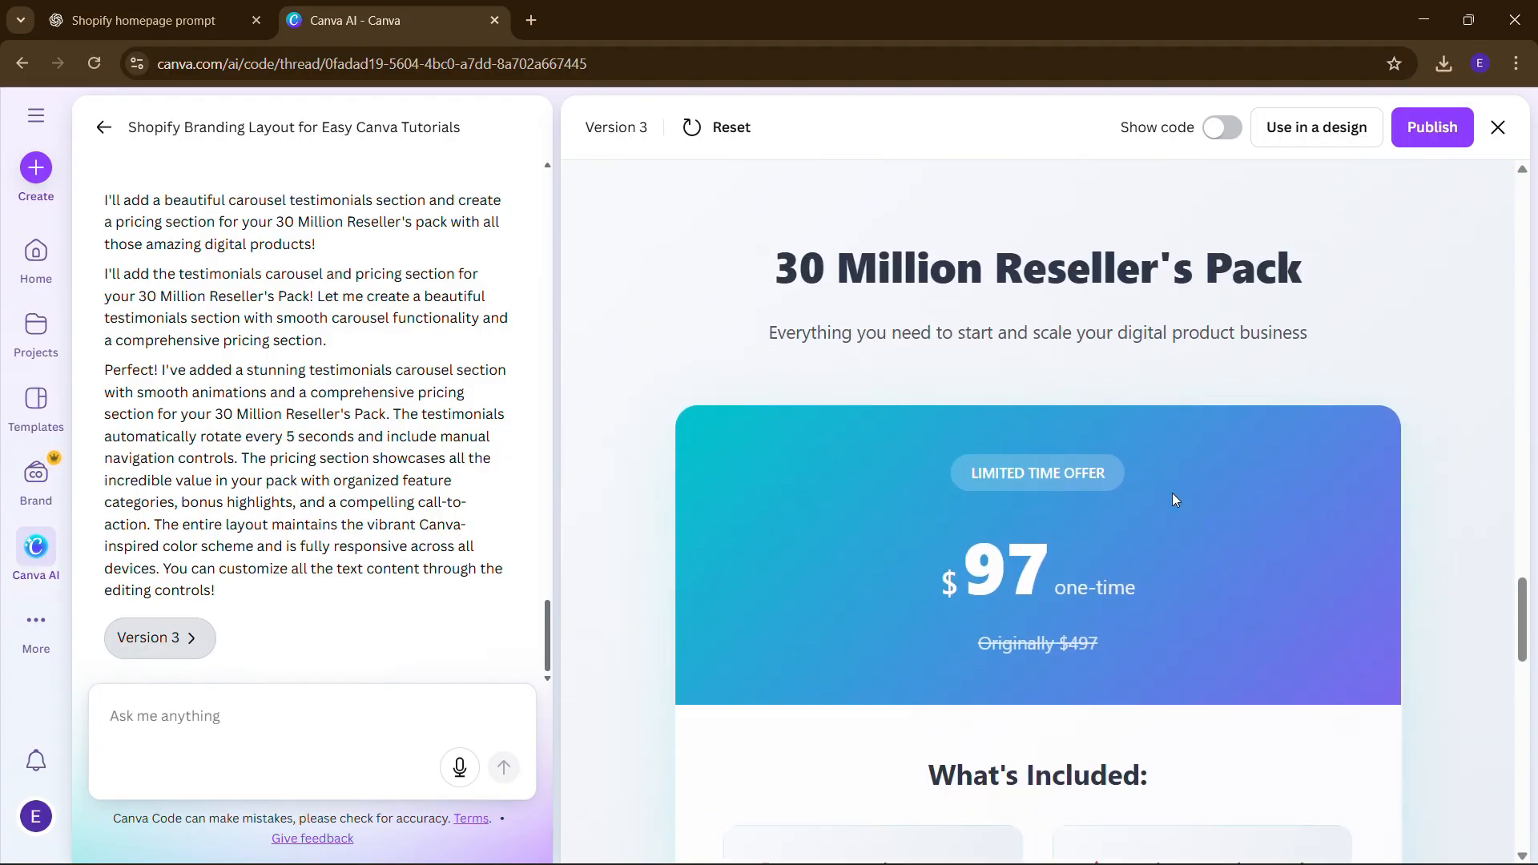
pyautogui.scroll(-4, 941, 577)
pyautogui.scroll(5, 941, 577)
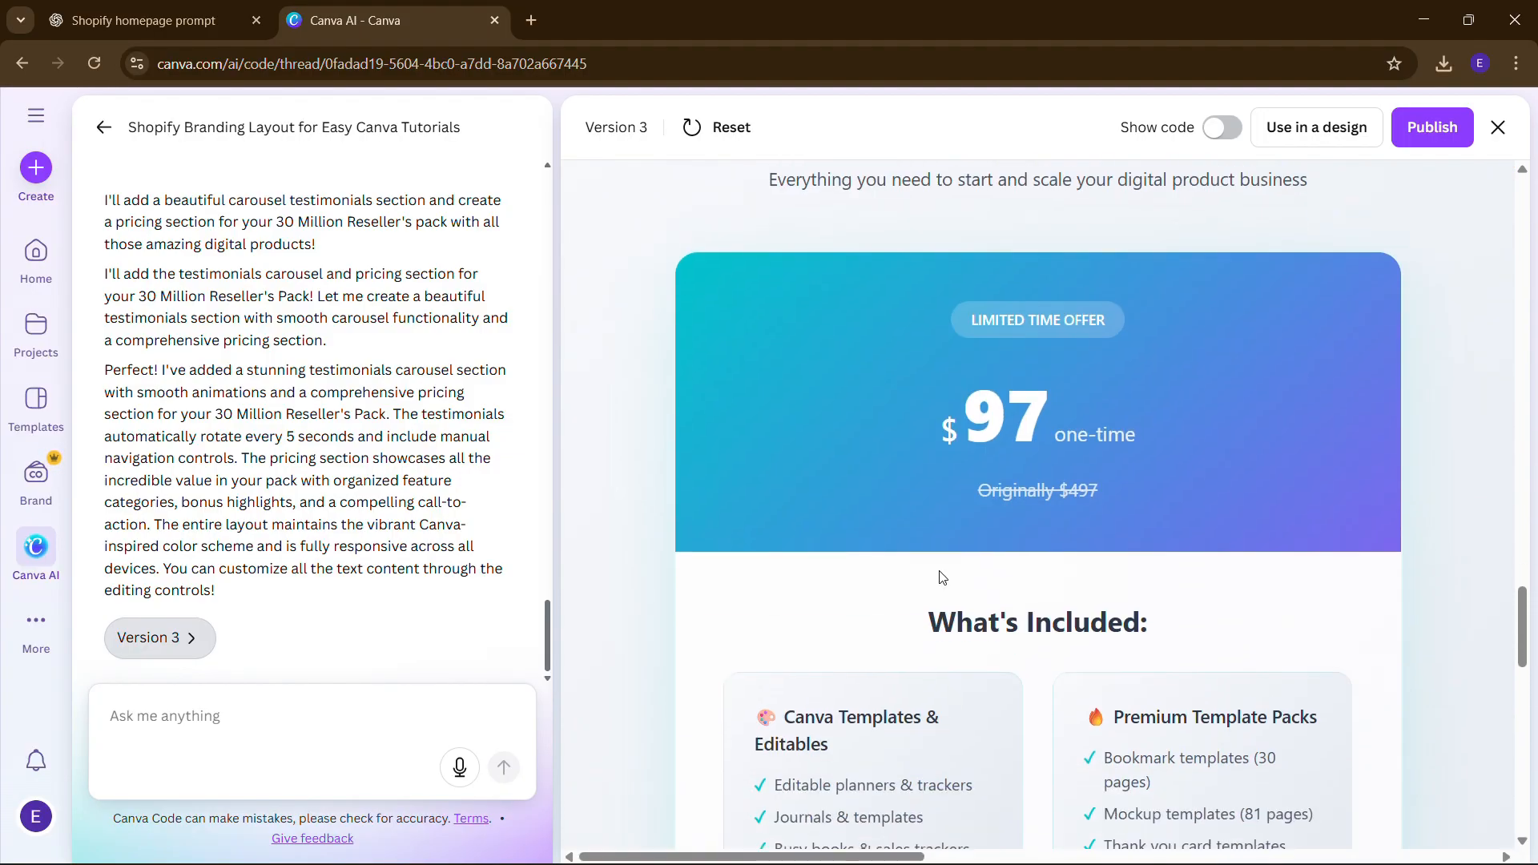
# - Select and inspect the $97 one-time and Originally $497 price texts in the pricing section
pyautogui.moveTo(1037, 435); pyautogui.dragTo(1129, 435)
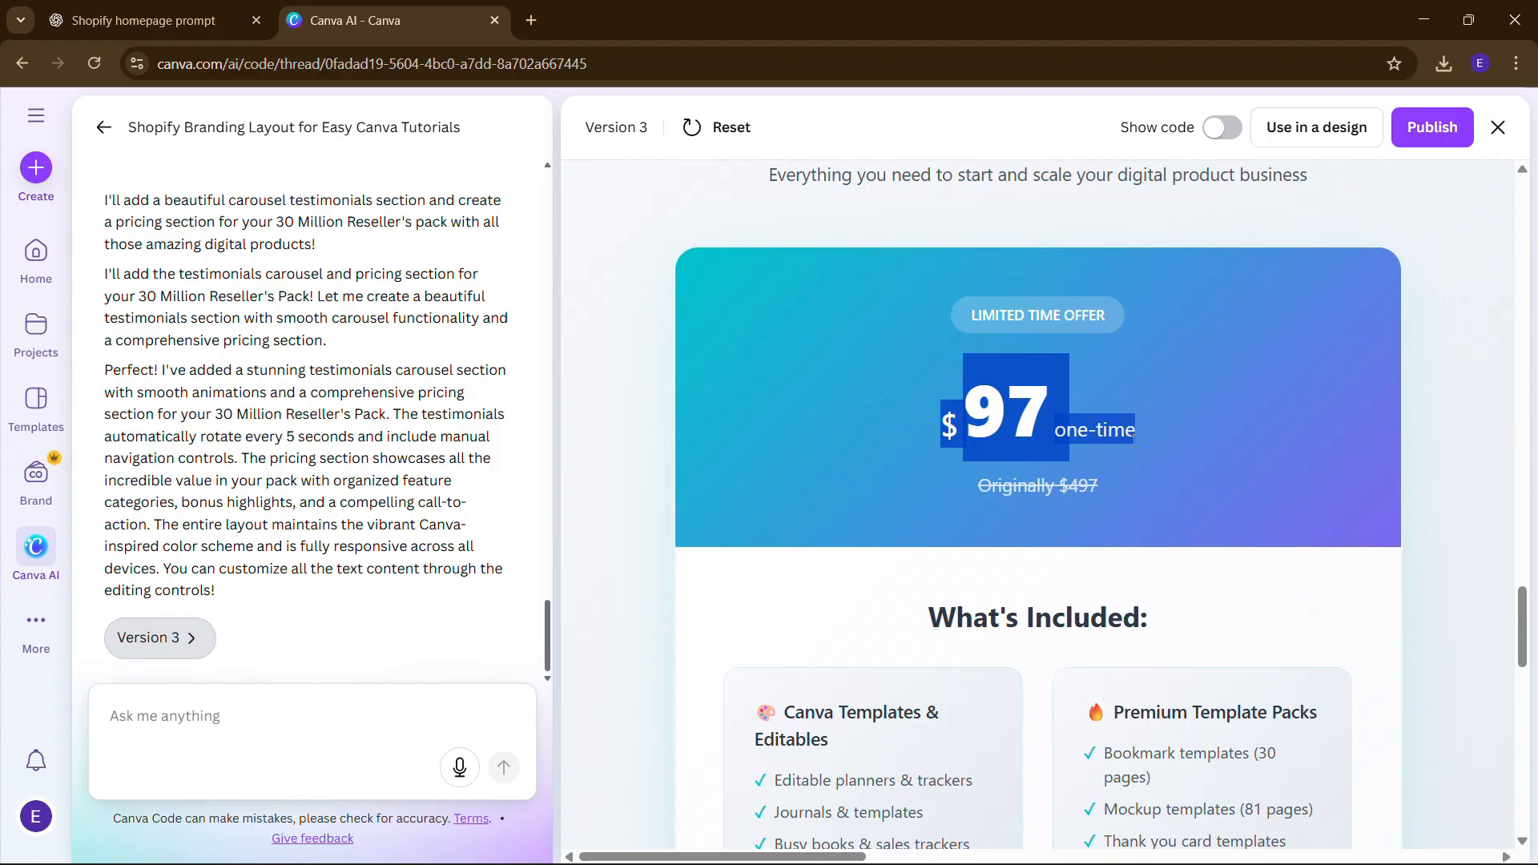
pyautogui.click(1134, 432)
pyautogui.scroll(1, 1133, 439)
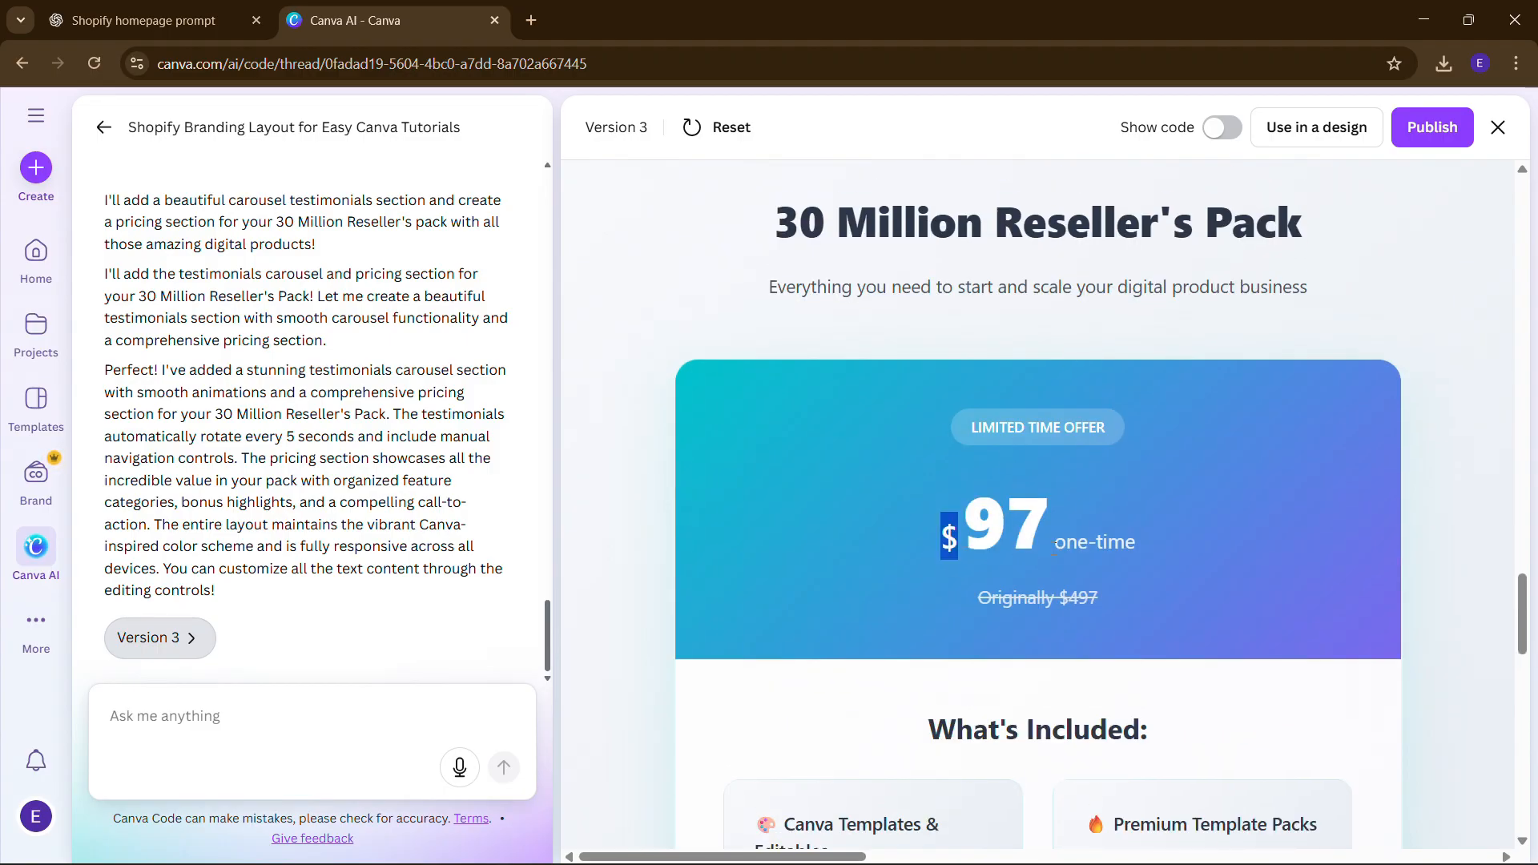
pyautogui.moveTo(1054, 547); pyautogui.dragTo(1140, 531)
pyautogui.click(1140, 531)
pyautogui.scroll(-2, 1041, 488)
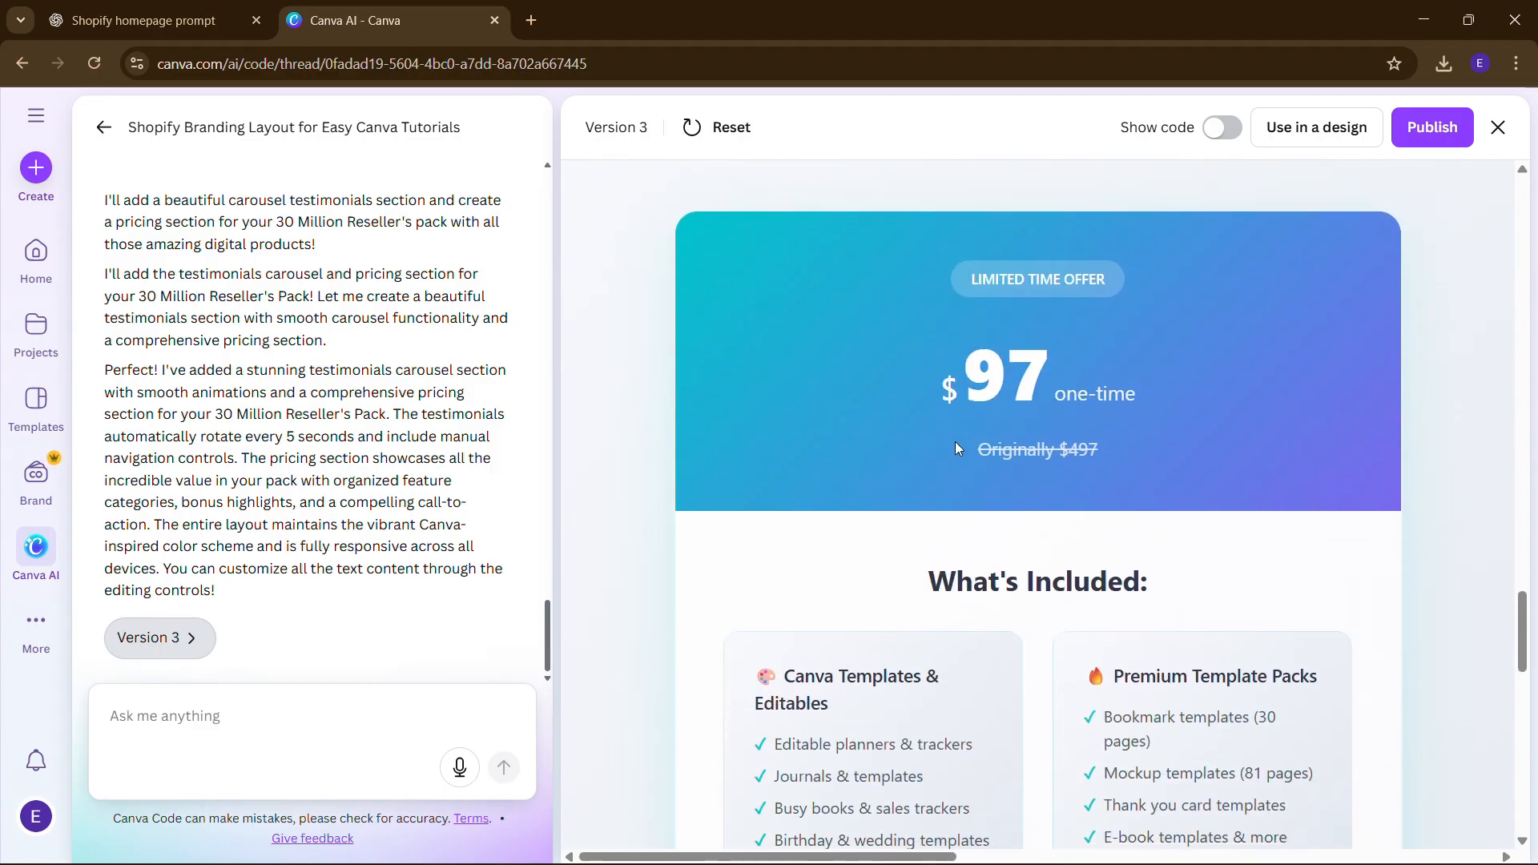
pyautogui.moveTo(955, 442); pyautogui.dragTo(1152, 442)
pyautogui.rightClick(1153, 441)
pyautogui.click(1155, 400)
pyautogui.scroll(-10, 1155, 394)
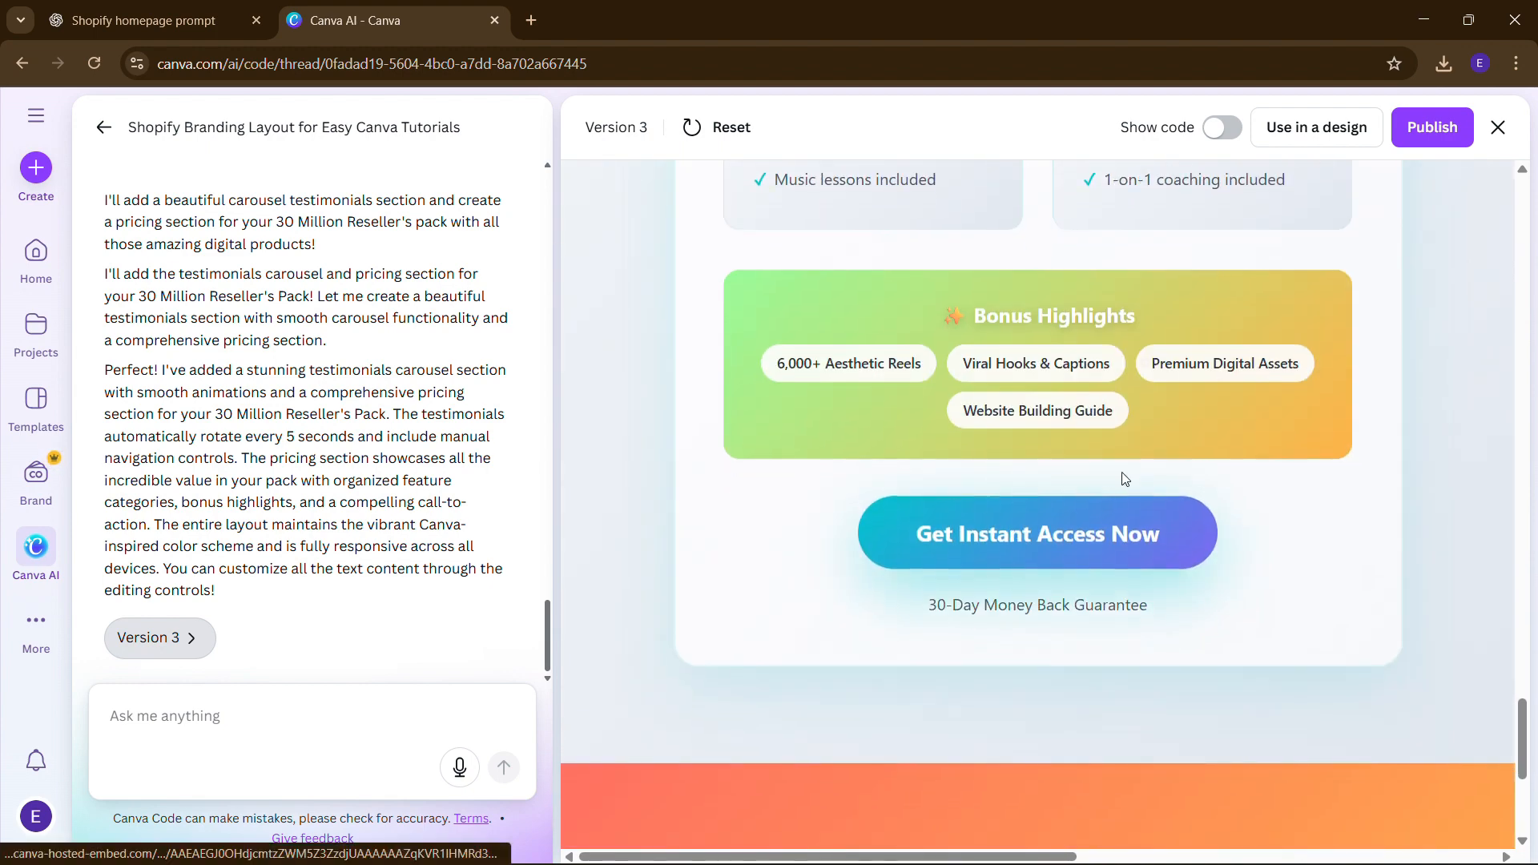
pyautogui.scroll(-1, 1045, 583)
pyautogui.scroll(3, 1044, 580)
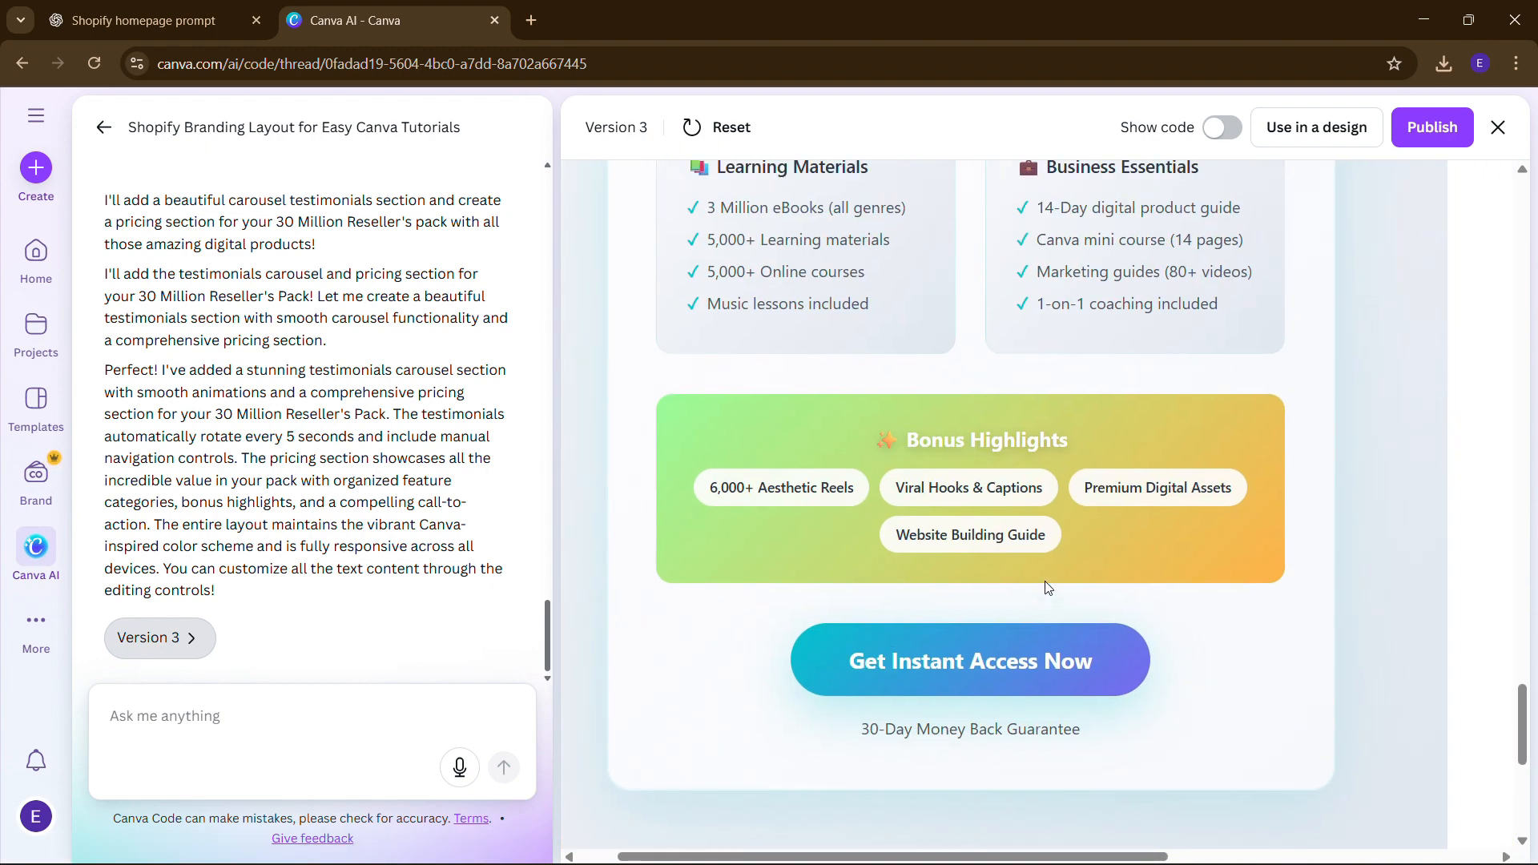
pyautogui.hscroll(-1, 1044, 583)
pyautogui.scroll(4, 1045, 583)
pyautogui.scroll(4, 1045, 587)
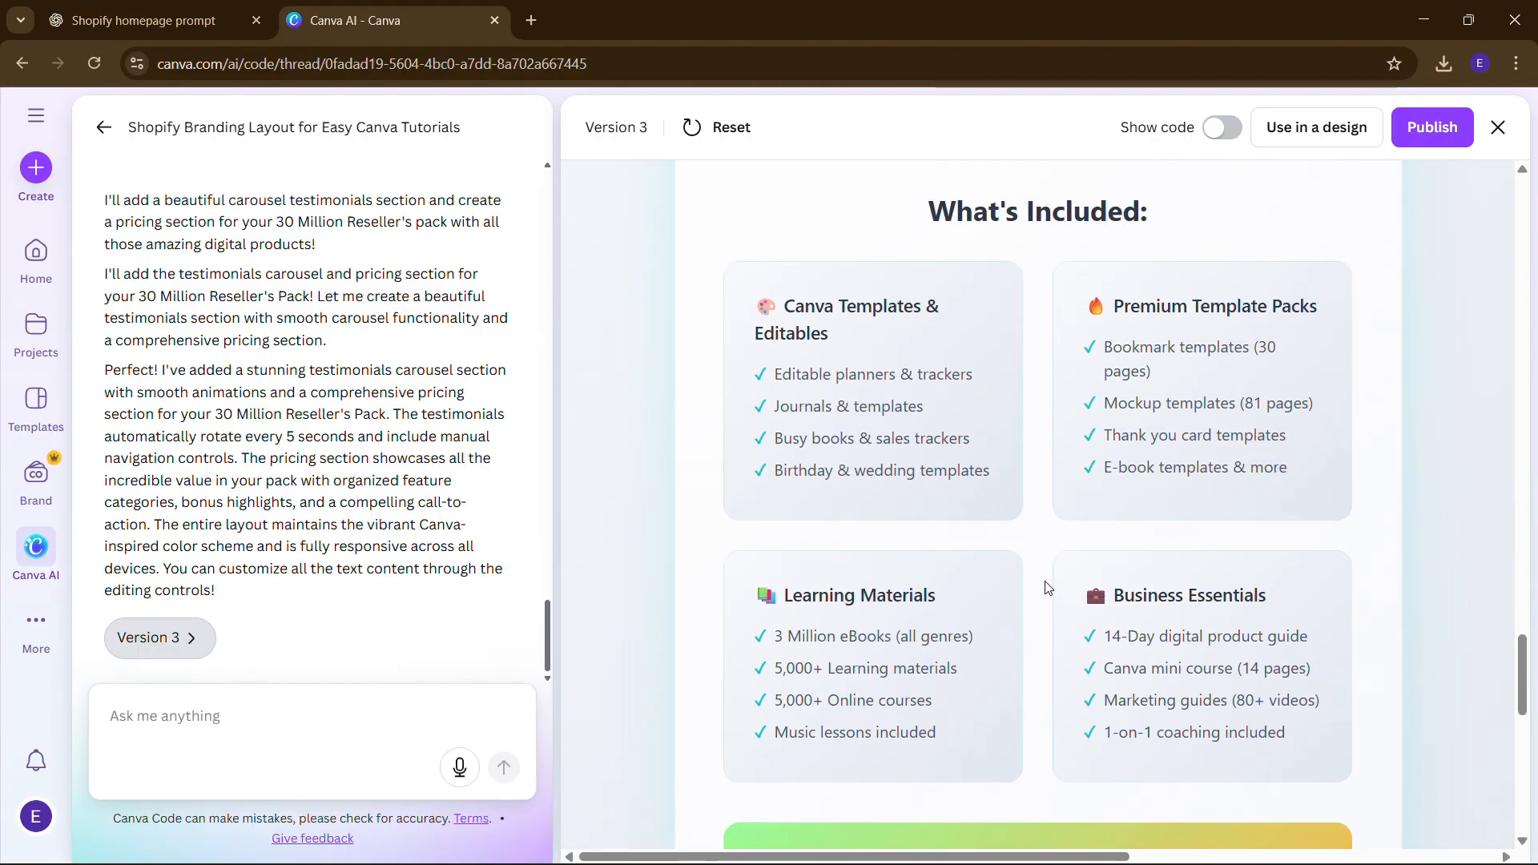
pyautogui.scroll(-3, 1044, 587)
pyautogui.scroll(-1, 1045, 588)
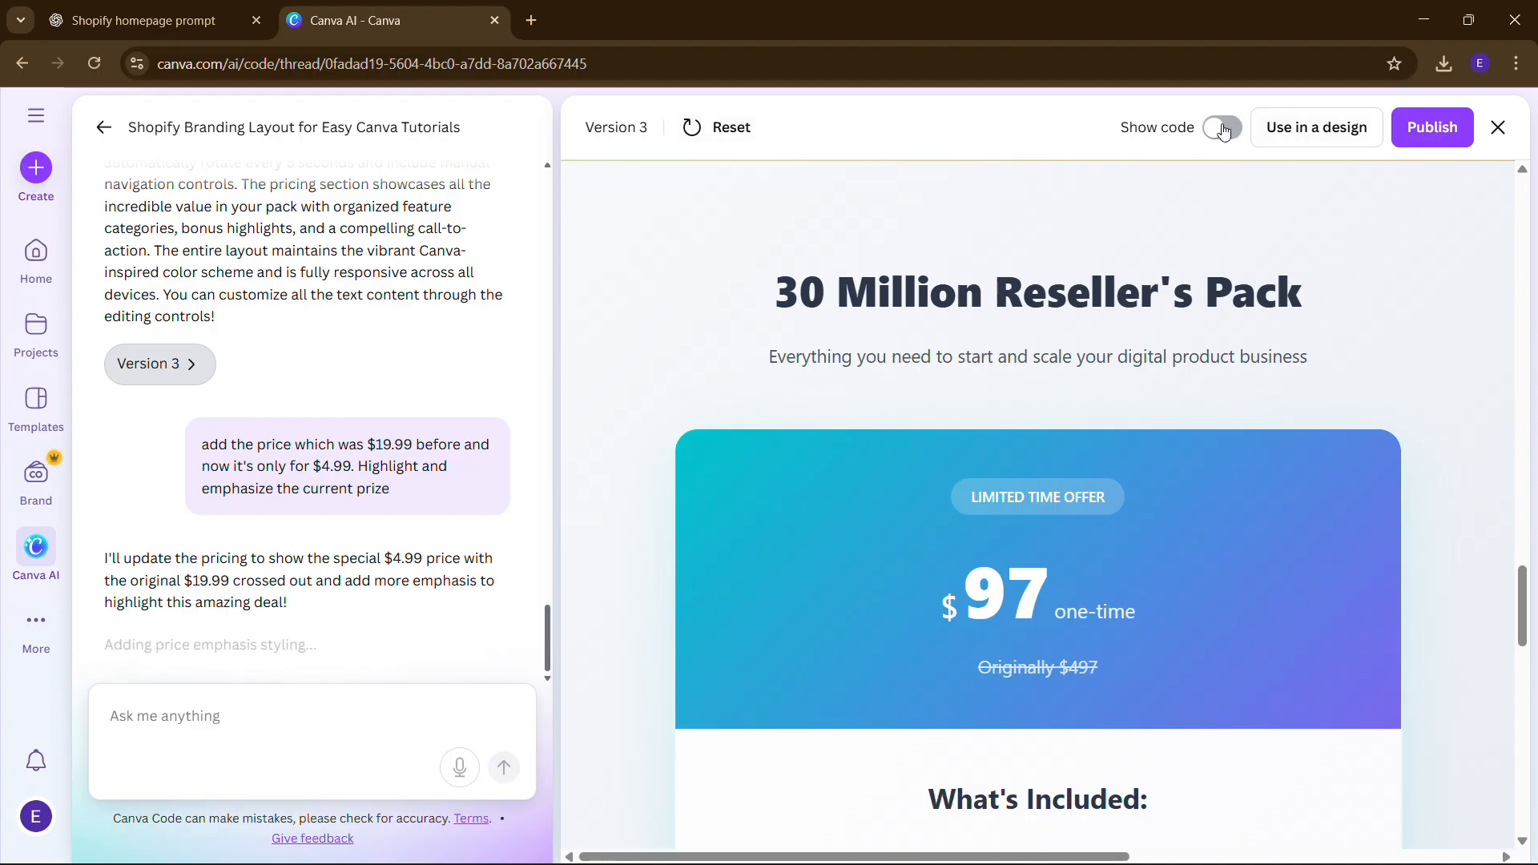
# - Close the preview to read the Version 4 reply, then reopen the Version 4 preview
pyautogui.click(1497, 126)
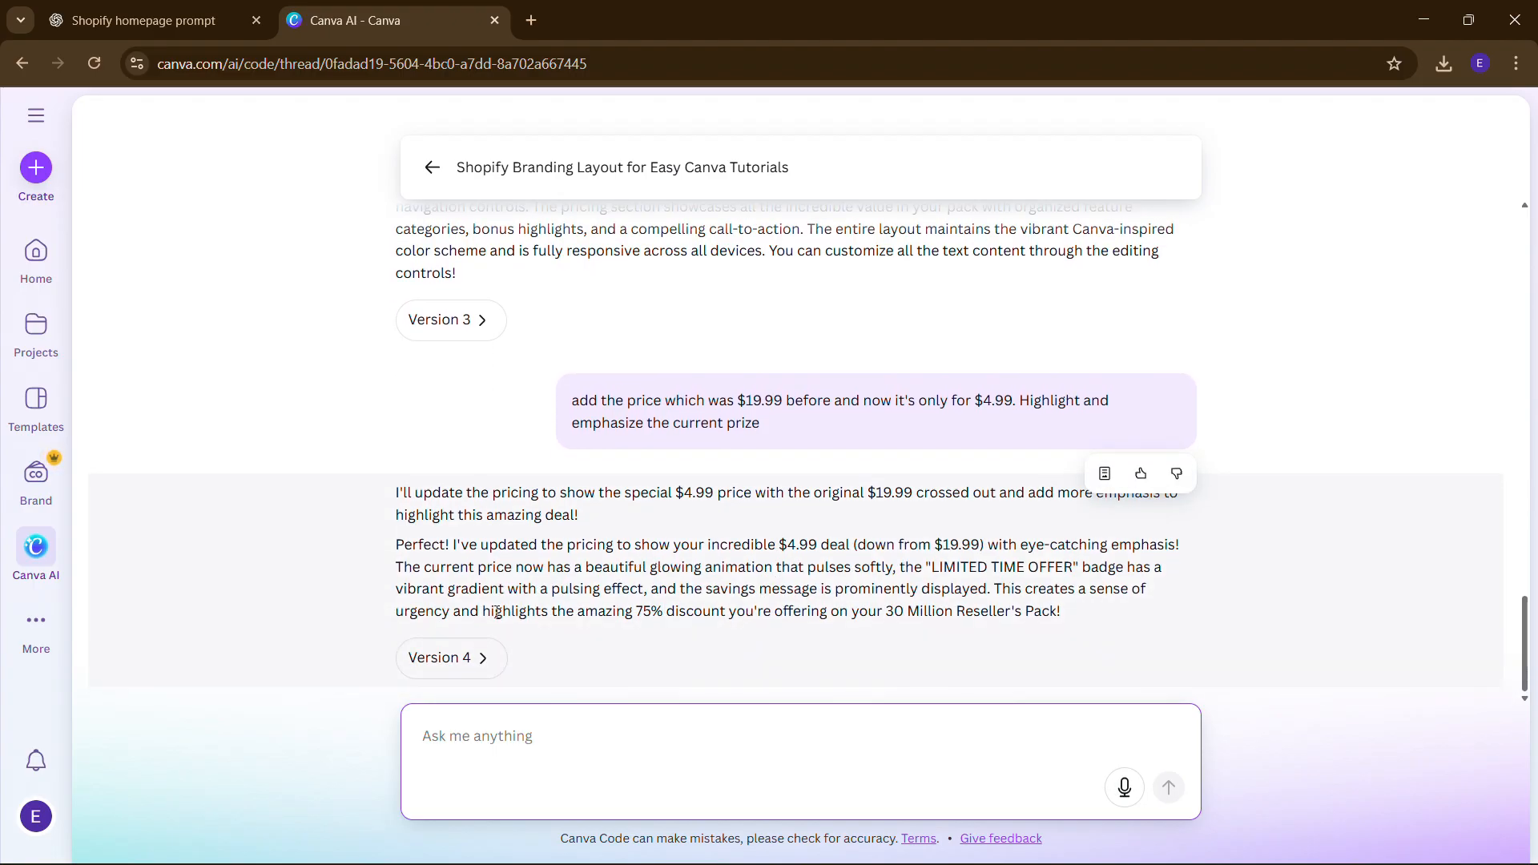
pyautogui.click(468, 658)
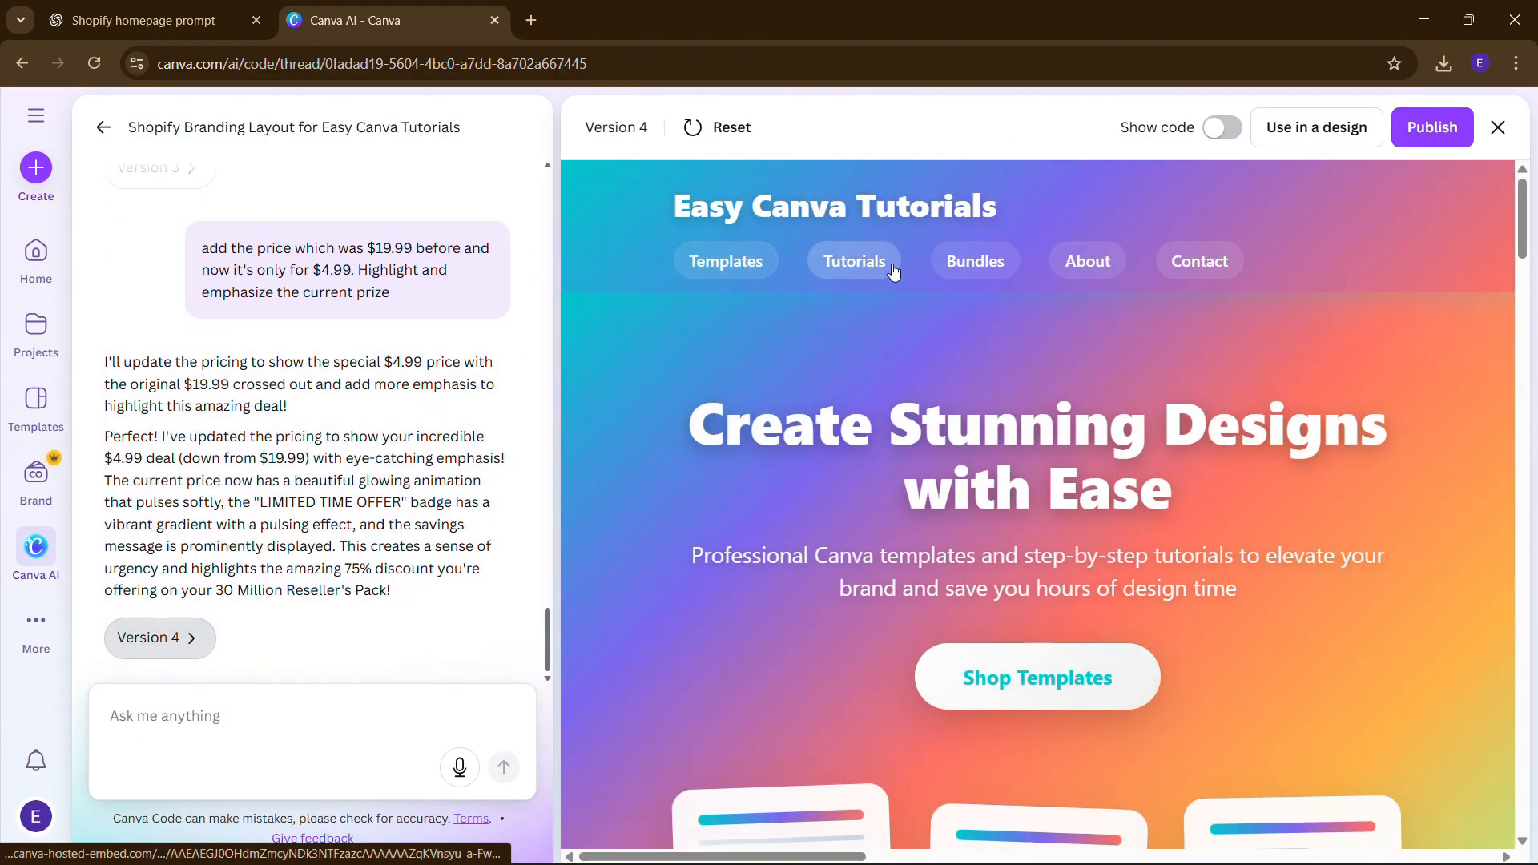
pyautogui.click(1076, 264)
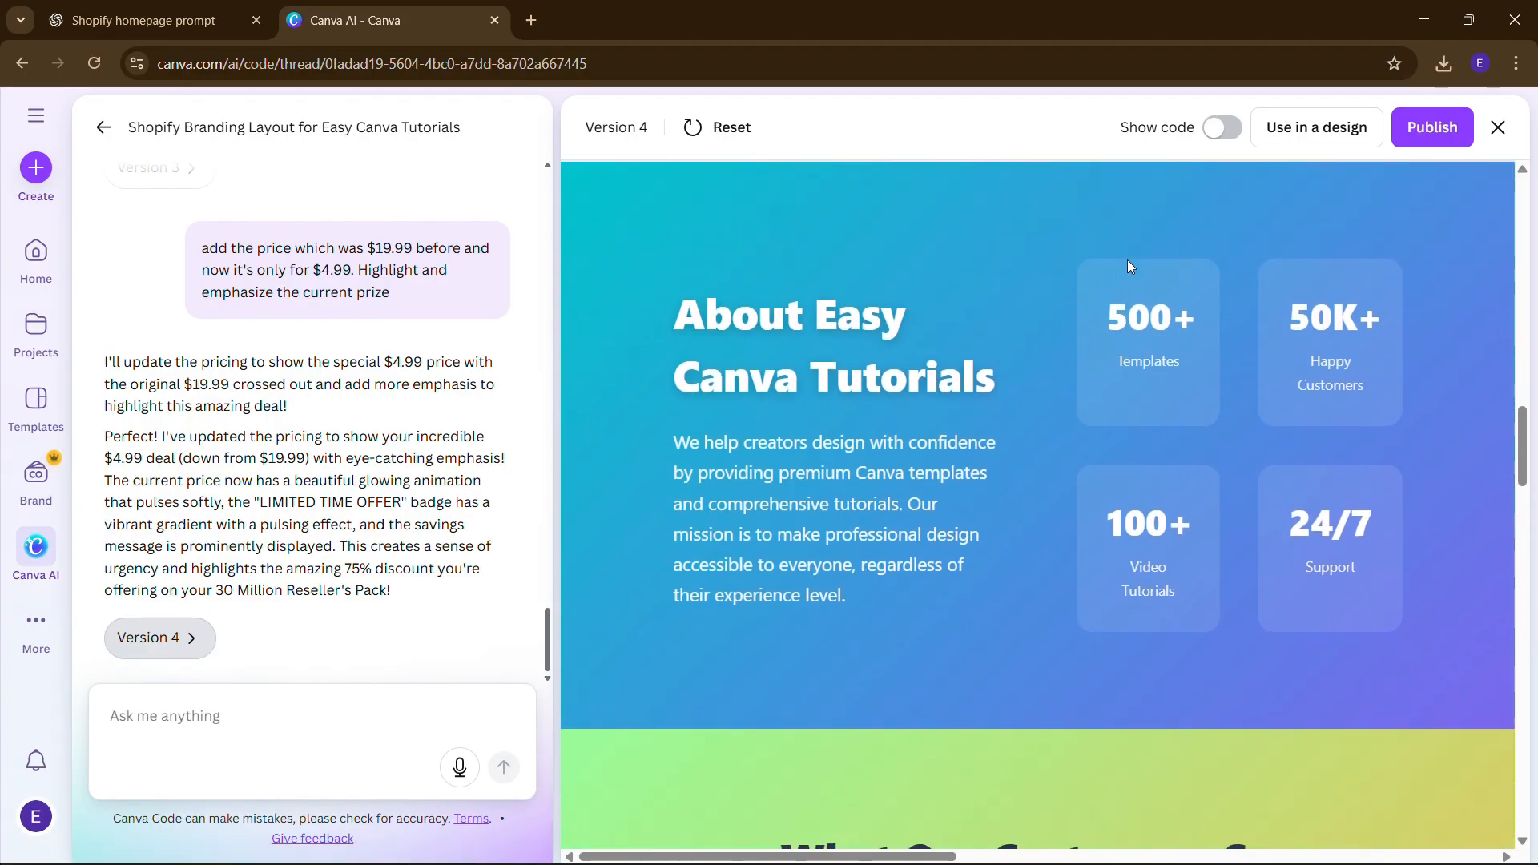
pyautogui.scroll(5, 1034, 280)
pyautogui.scroll(6, 1031, 279)
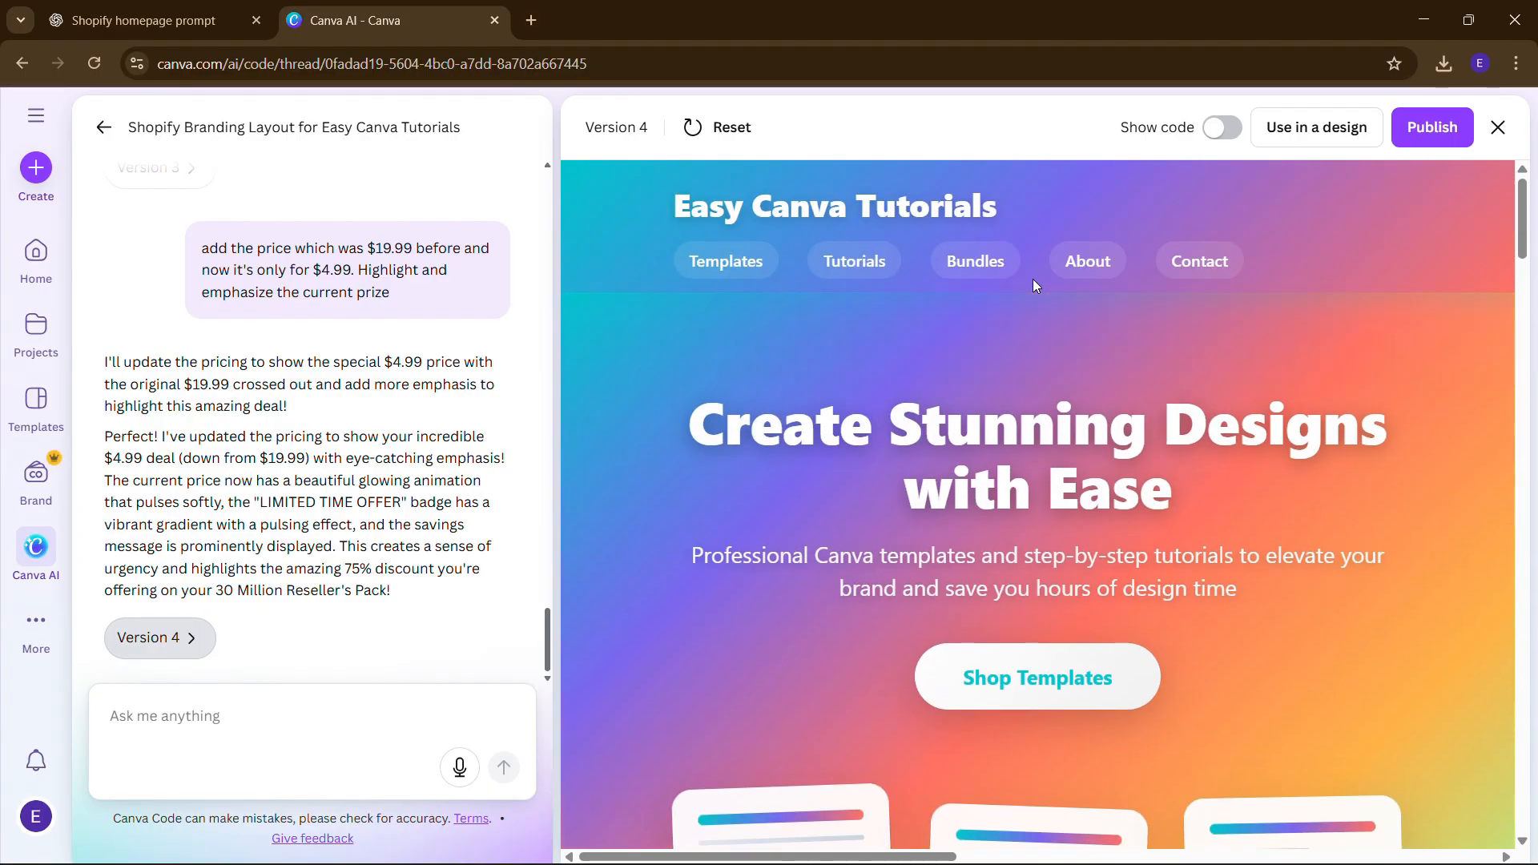
pyautogui.scroll(-4, 1032, 278)
pyautogui.scroll(-8, 1031, 279)
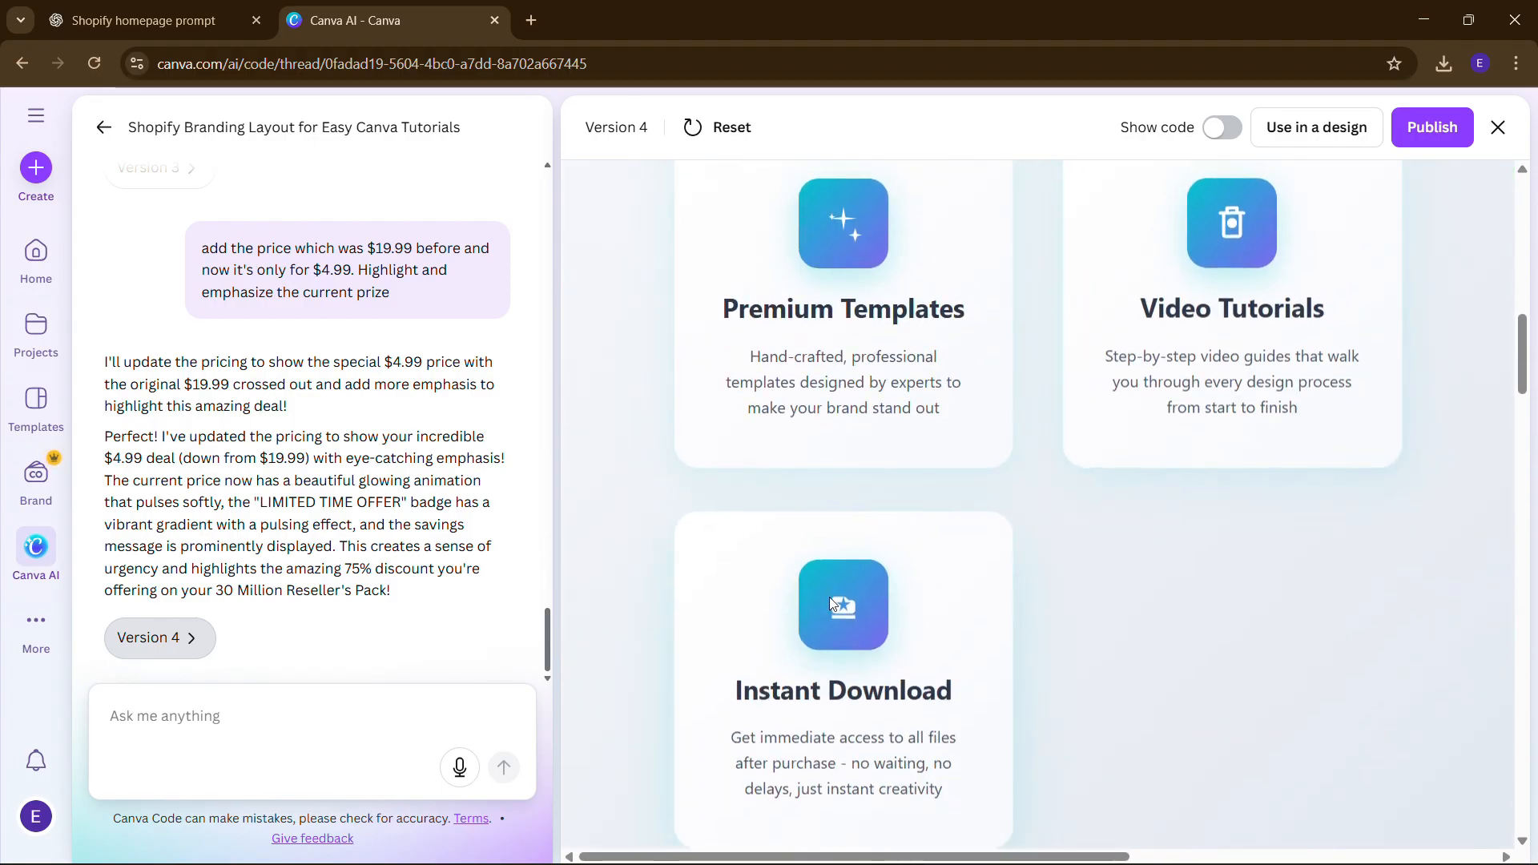
pyautogui.scroll(-8, 829, 597)
pyautogui.scroll(-1, 829, 597)
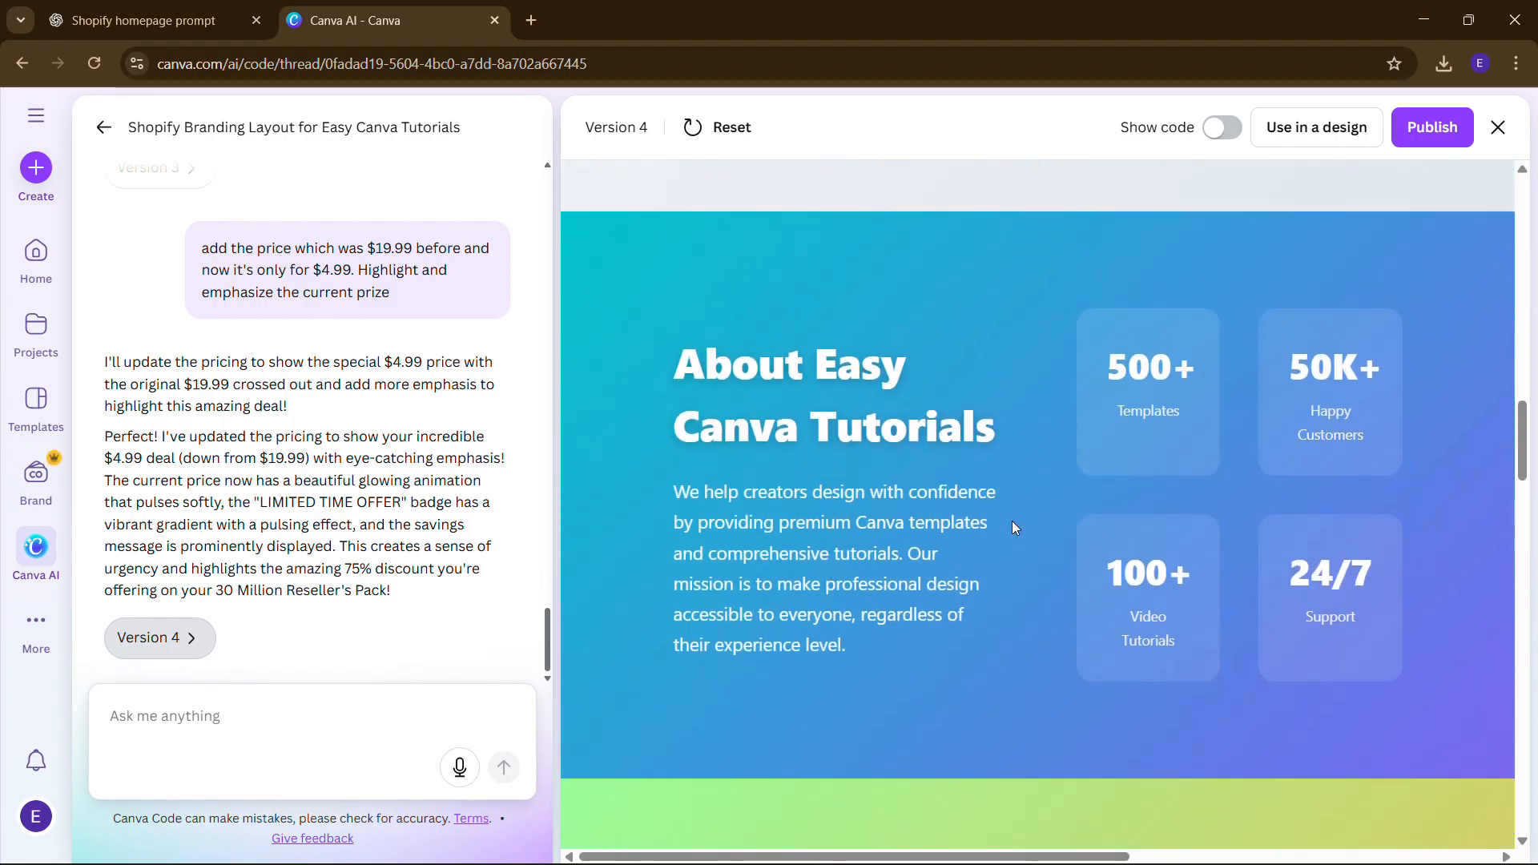
pyautogui.scroll(-10, 1013, 526)
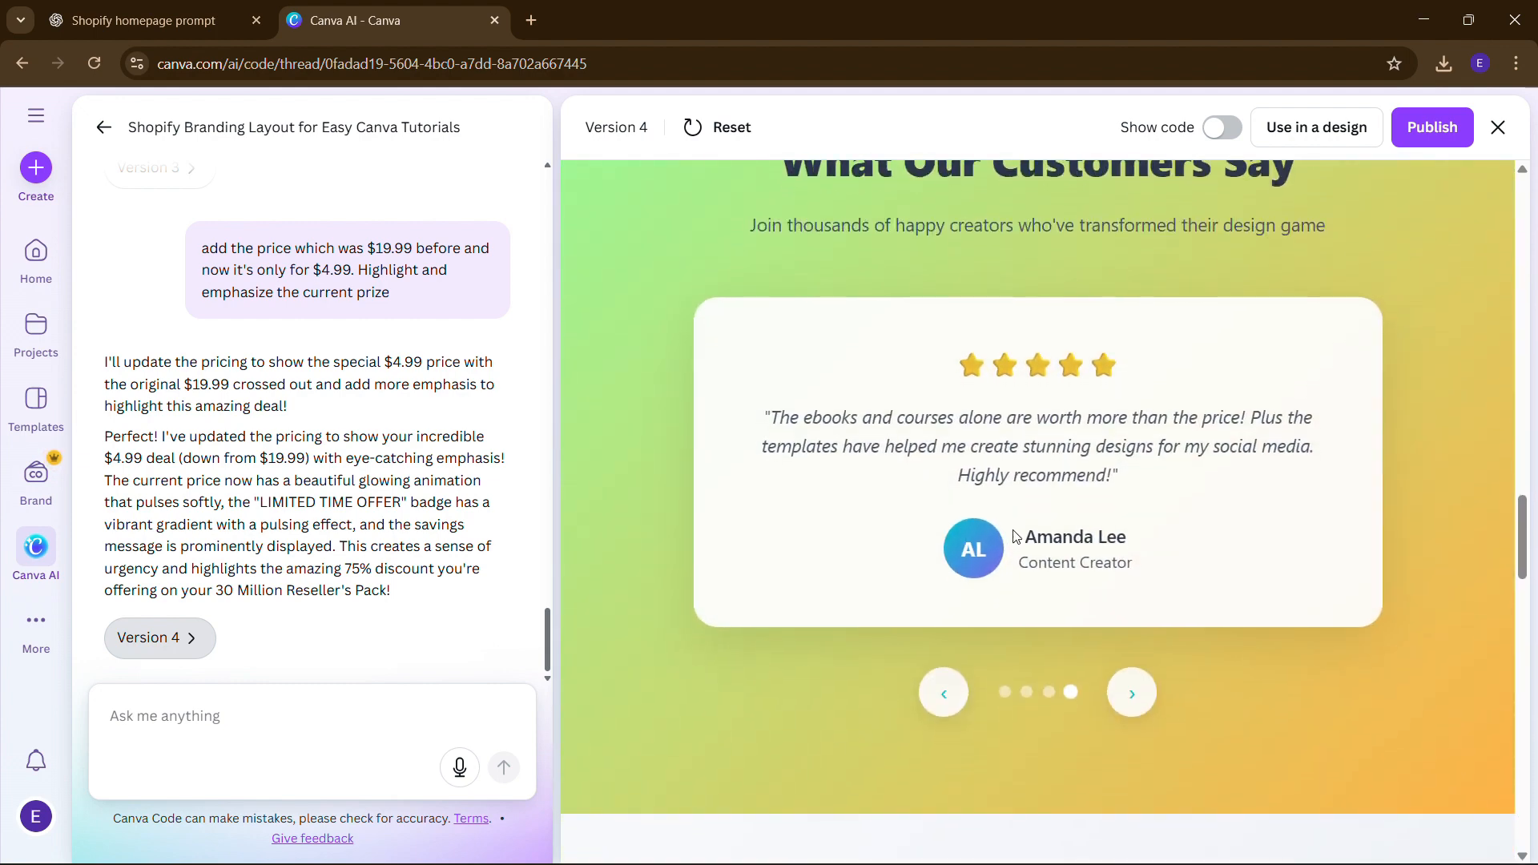
pyautogui.scroll(9, 1013, 536)
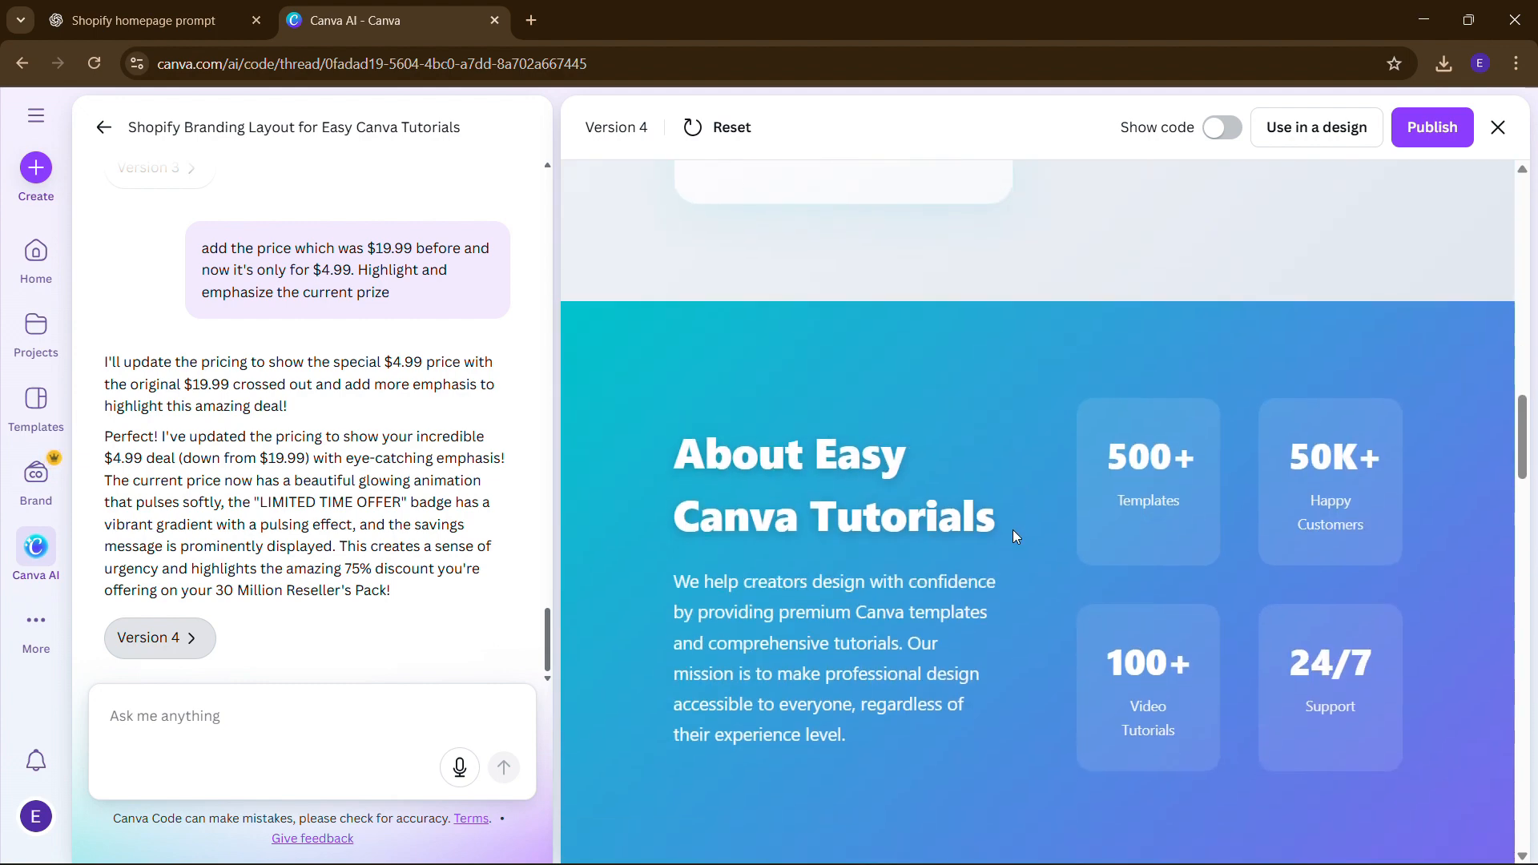
pyautogui.scroll(-1, 1013, 536)
pyautogui.scroll(-1, 1002, 502)
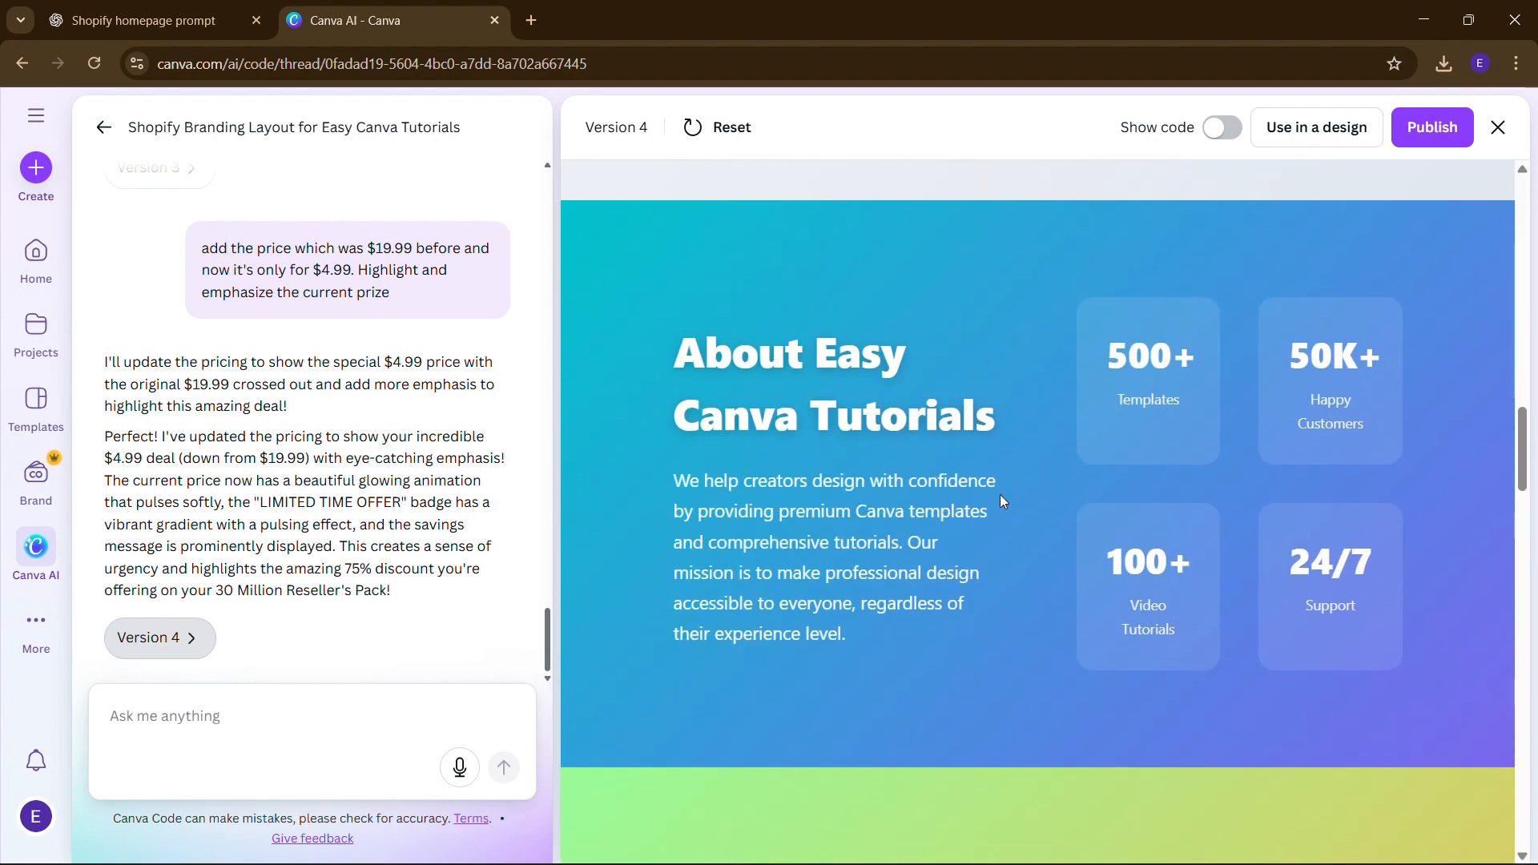
pyautogui.scroll(-15, 892, 527)
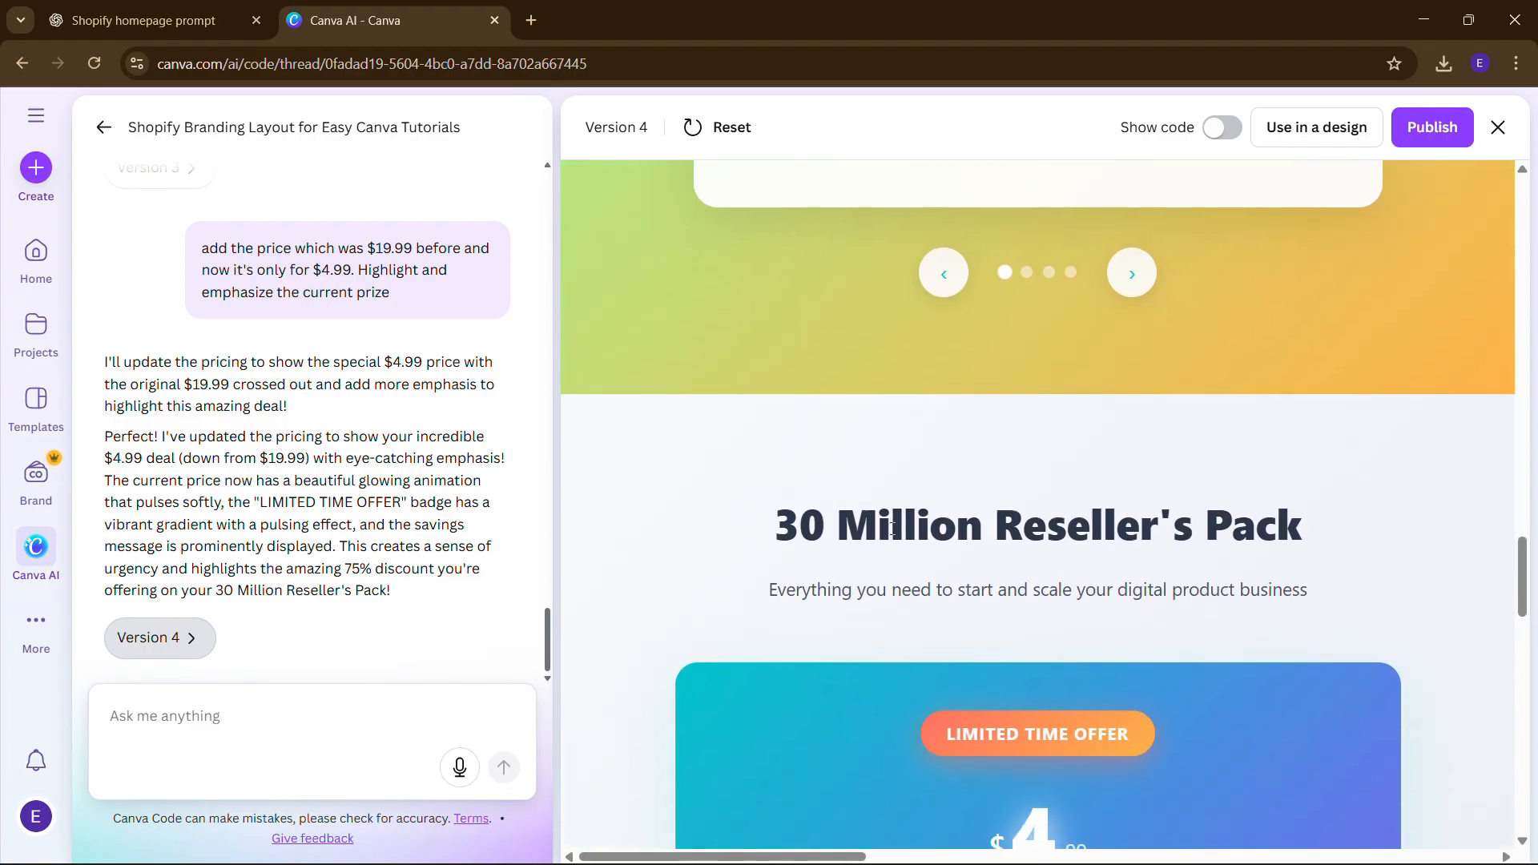
pyautogui.scroll(-4, 892, 528)
pyautogui.scroll(-2, 1023, 641)
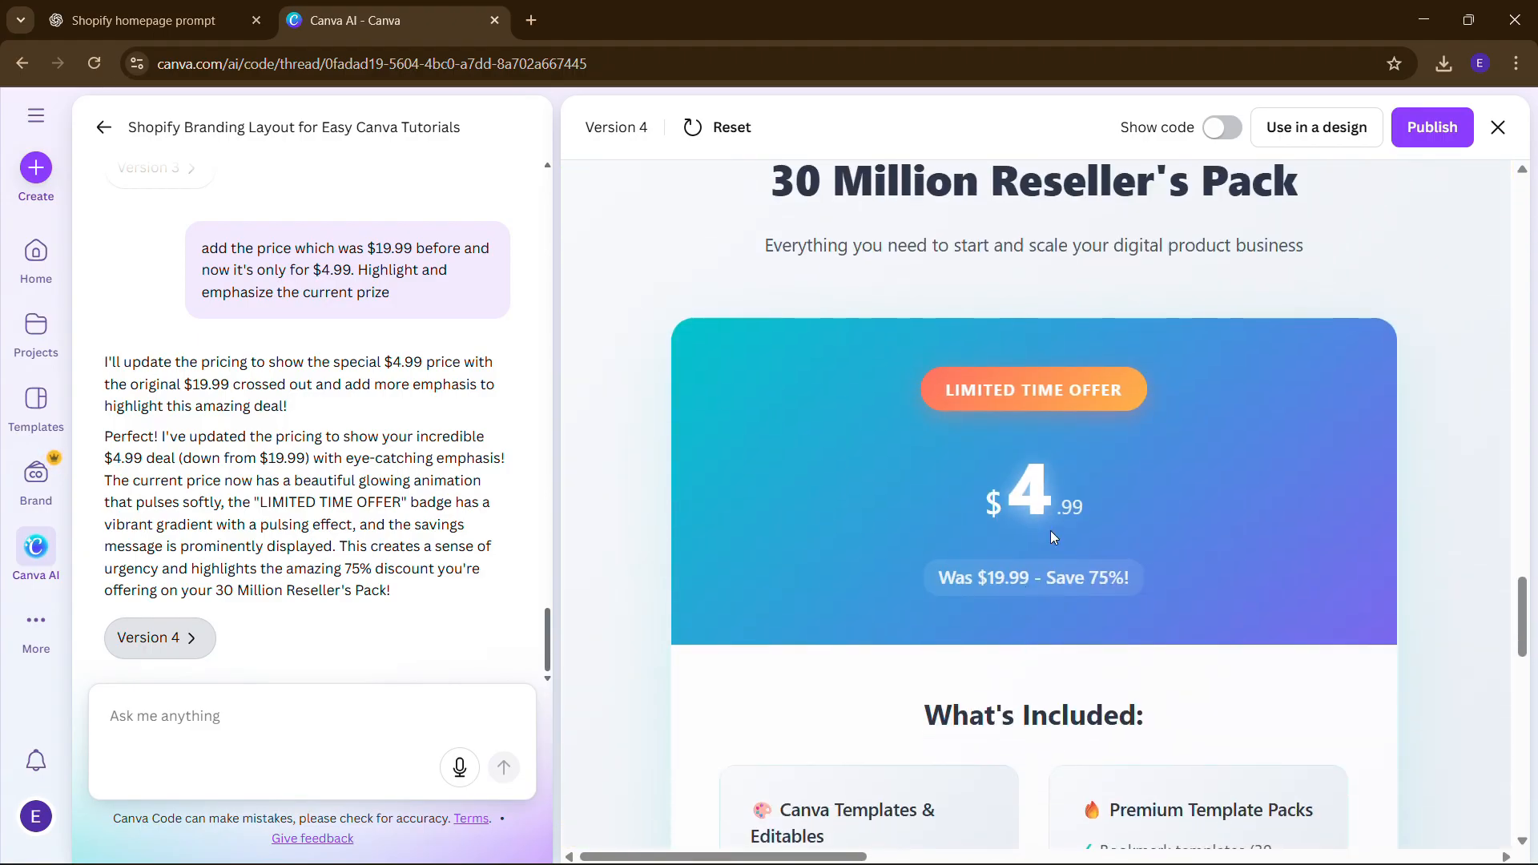
pyautogui.scroll(-2, 1050, 530)
pyautogui.scroll(2, 993, 527)
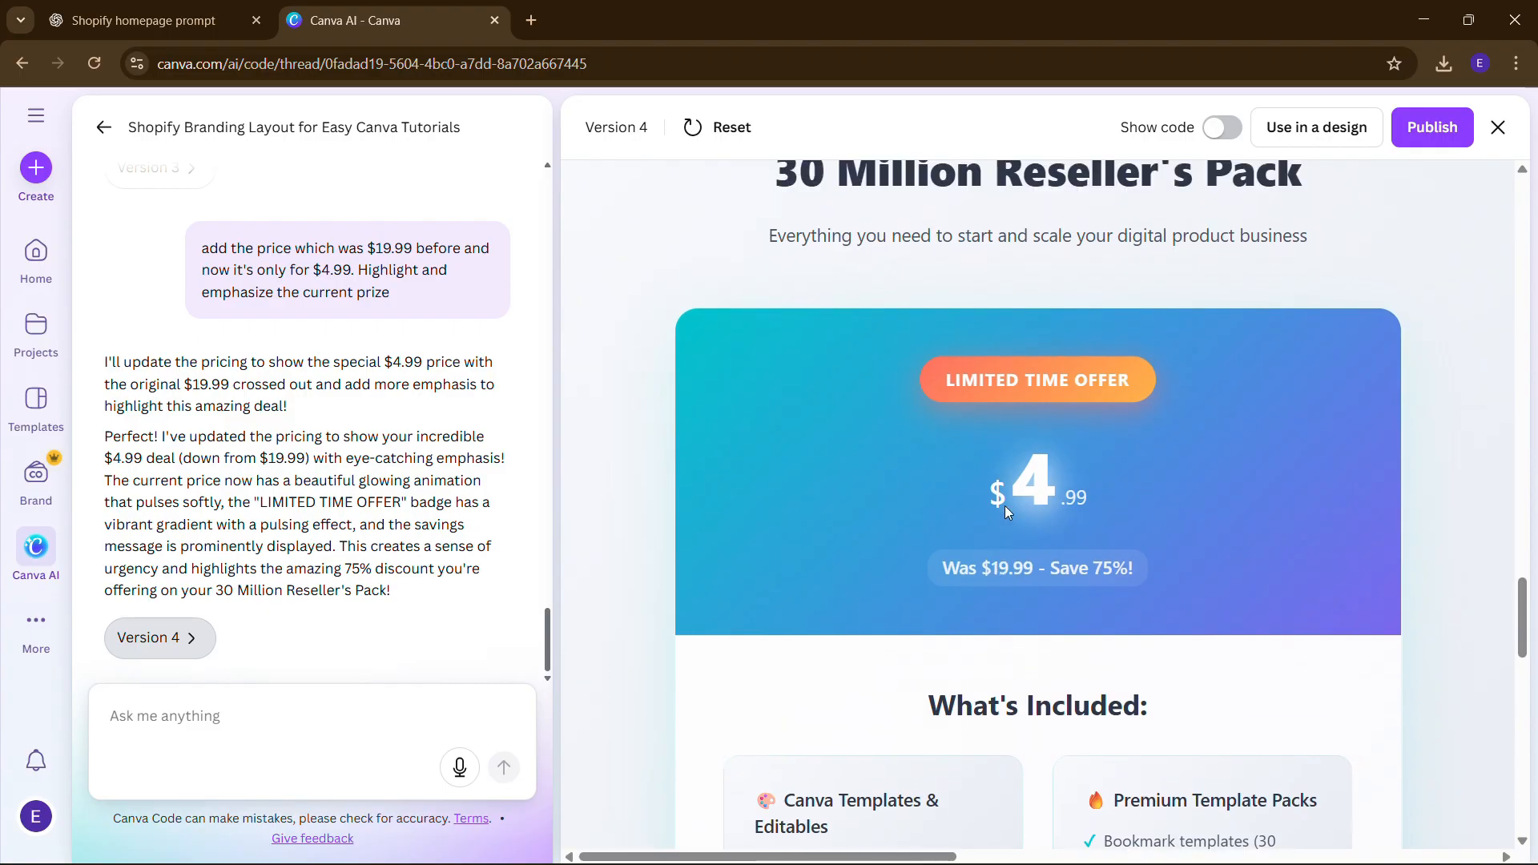
pyautogui.scroll(1, 1021, 349)
pyautogui.scroll(-2, 1021, 515)
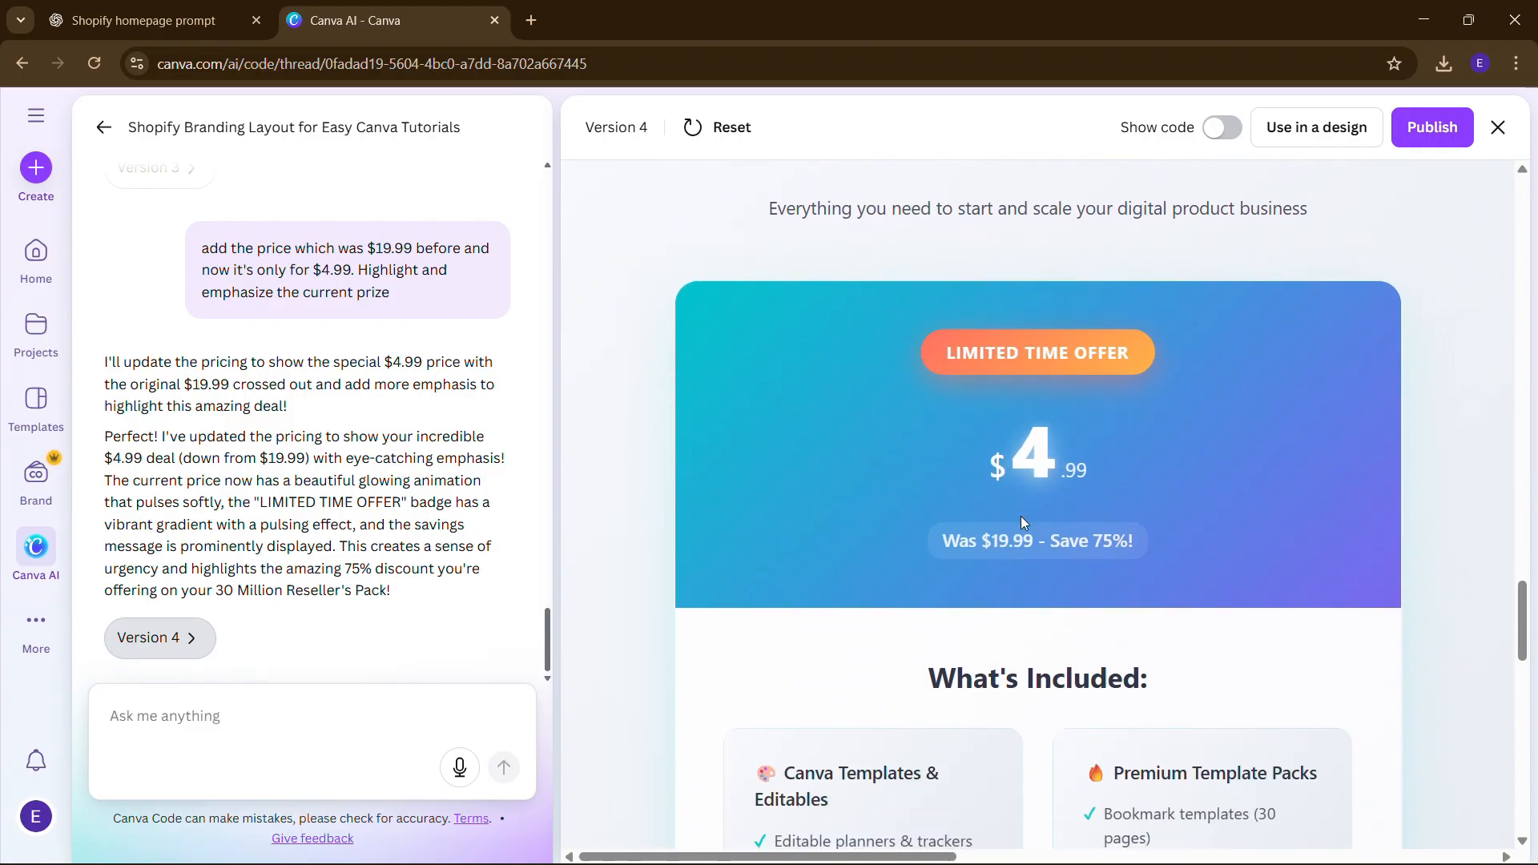
pyautogui.scroll(-3, 1070, 602)
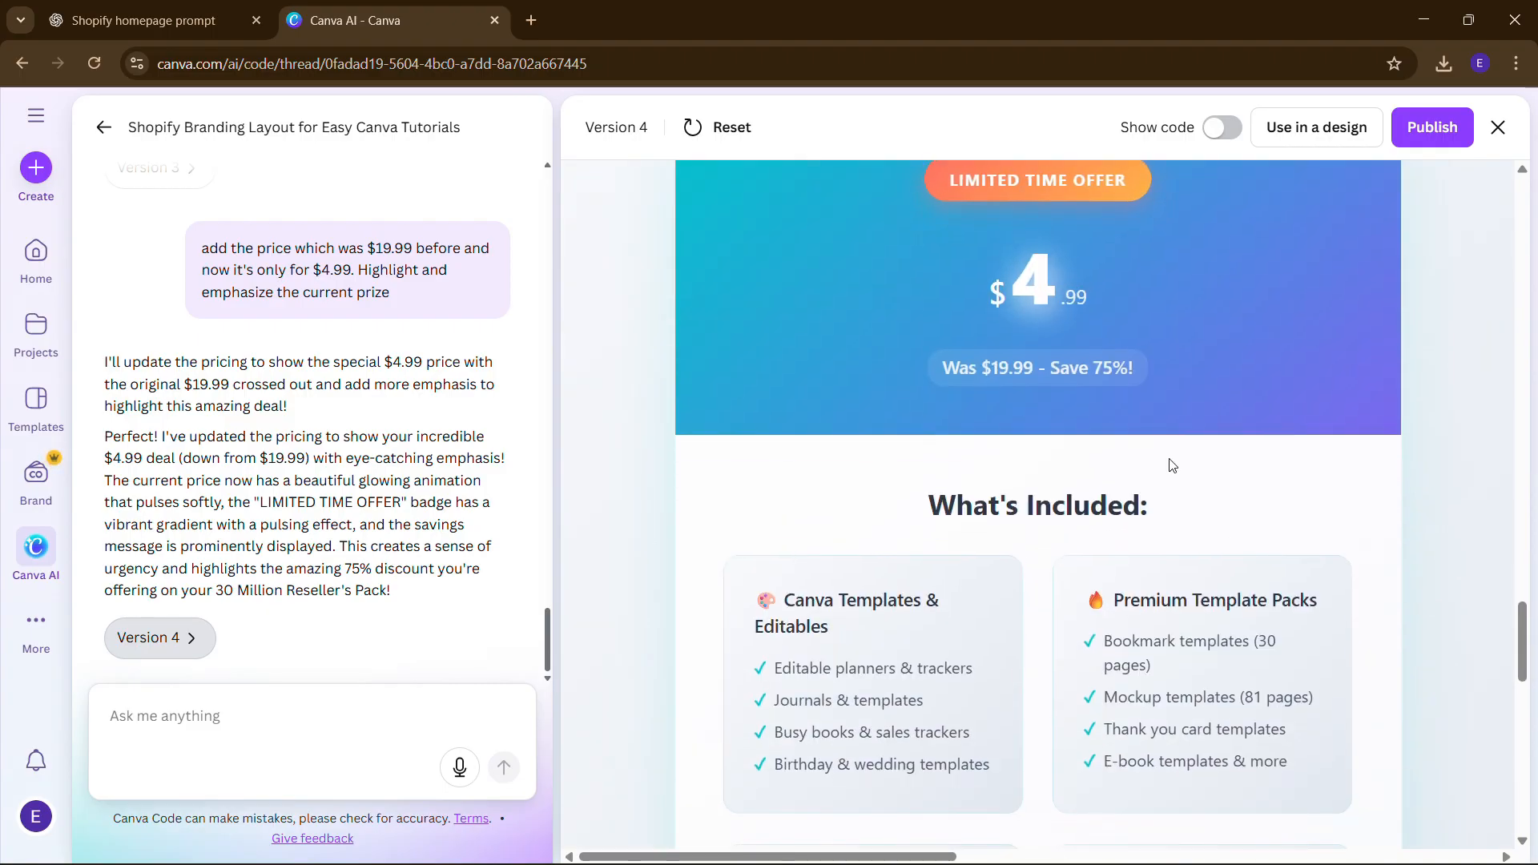
pyautogui.scroll(-5, 1171, 465)
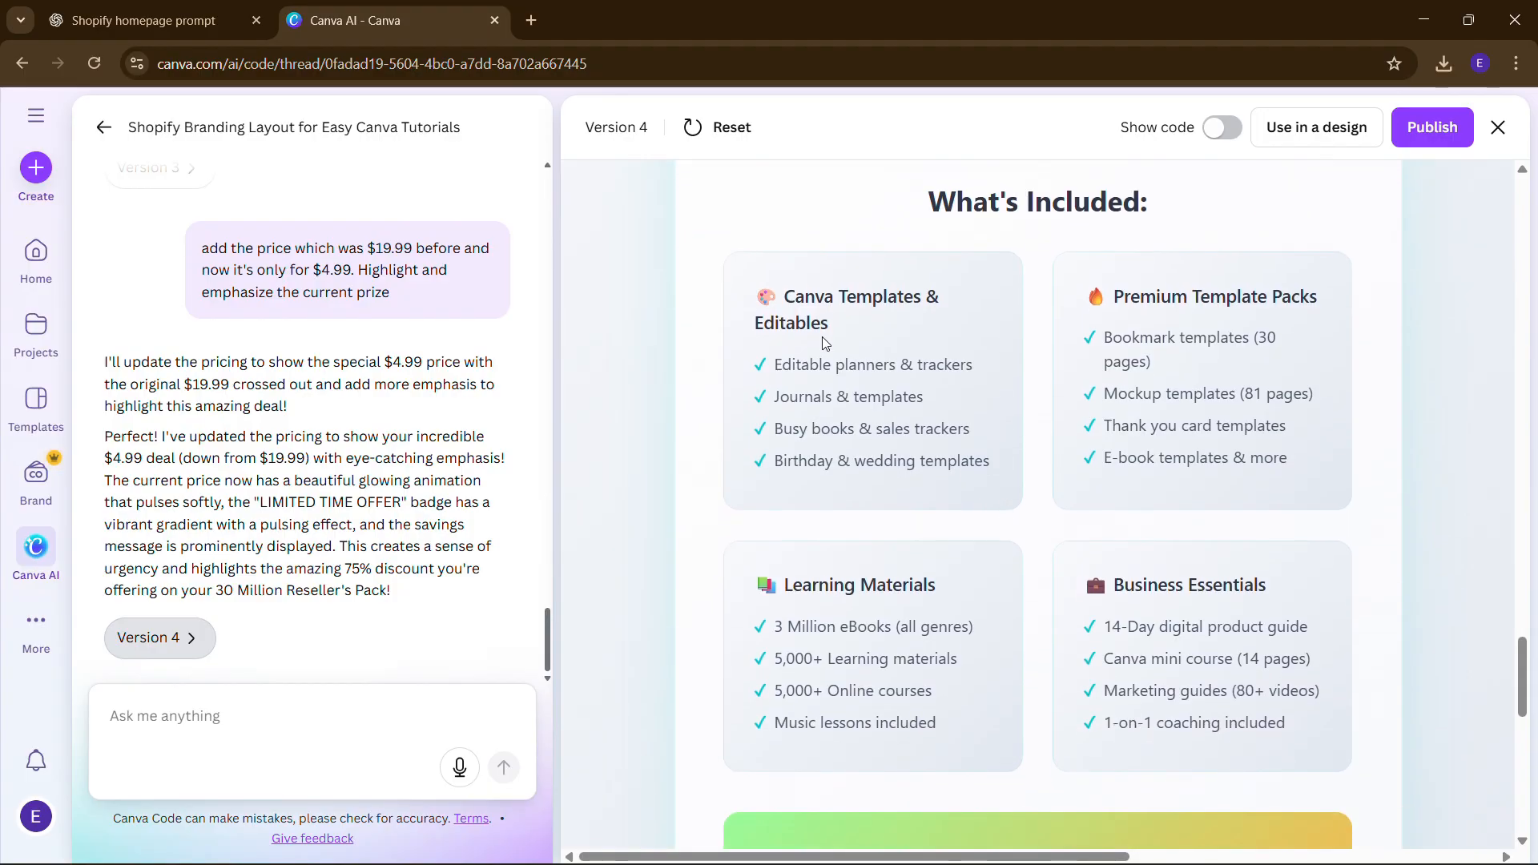
pyautogui.scroll(-6, 825, 343)
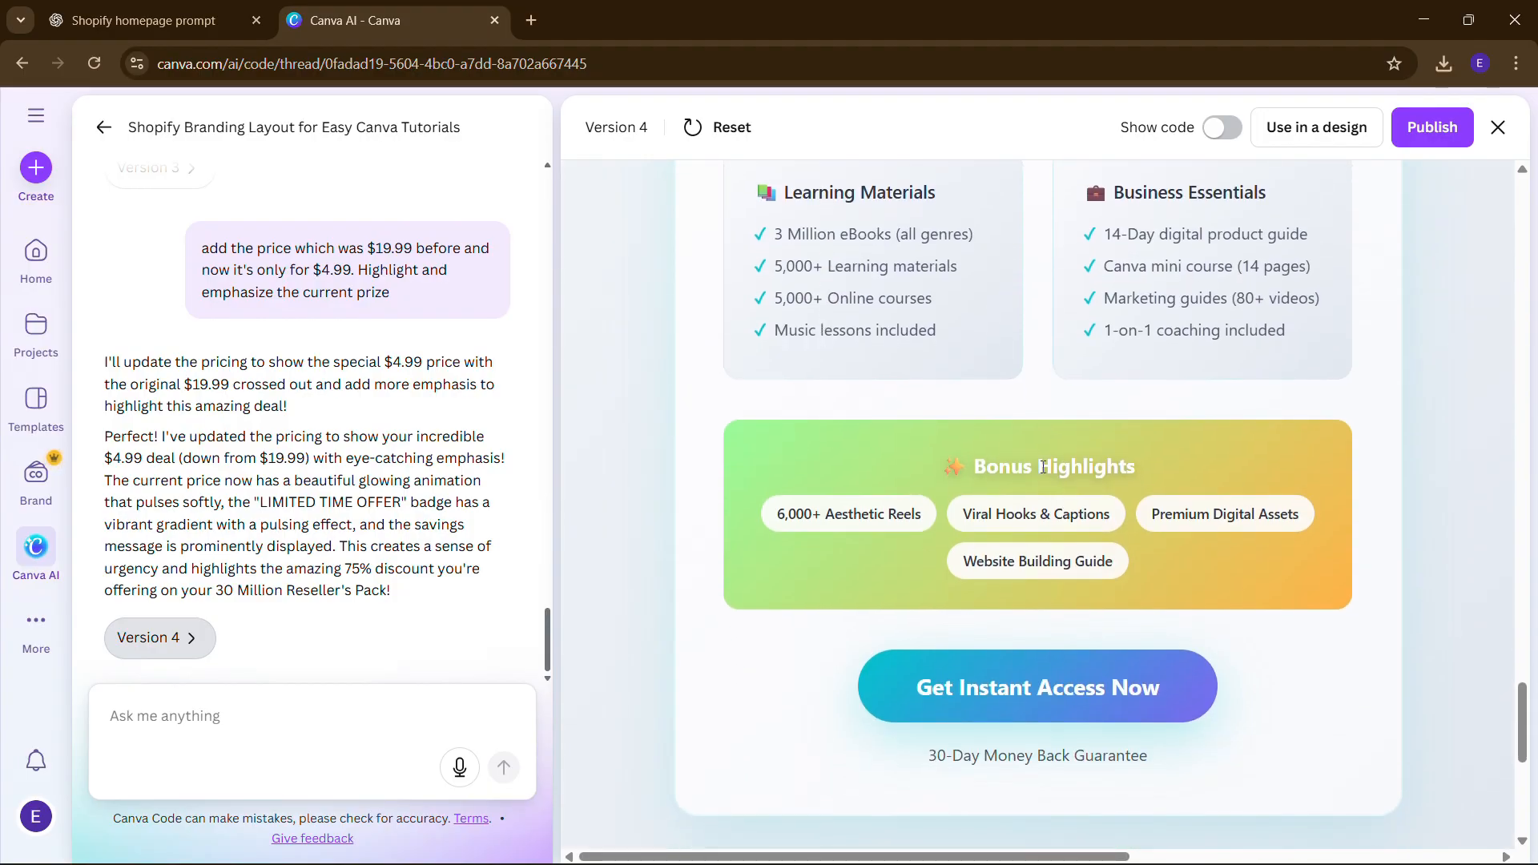
pyautogui.scroll(-5, 1070, 530)
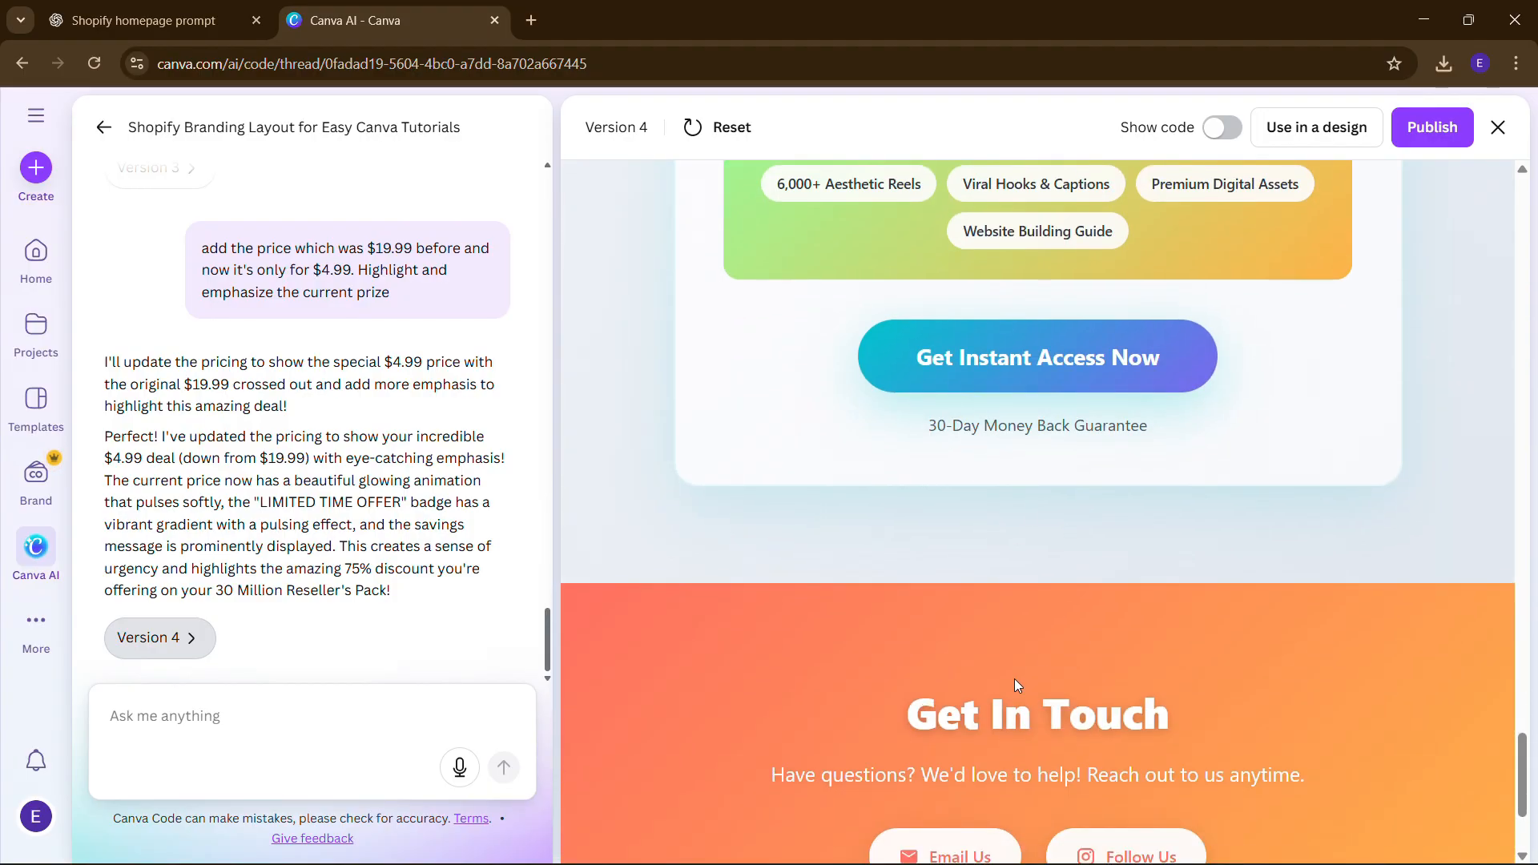
pyautogui.scroll(-3, 1014, 679)
pyautogui.scroll(15, 1014, 679)
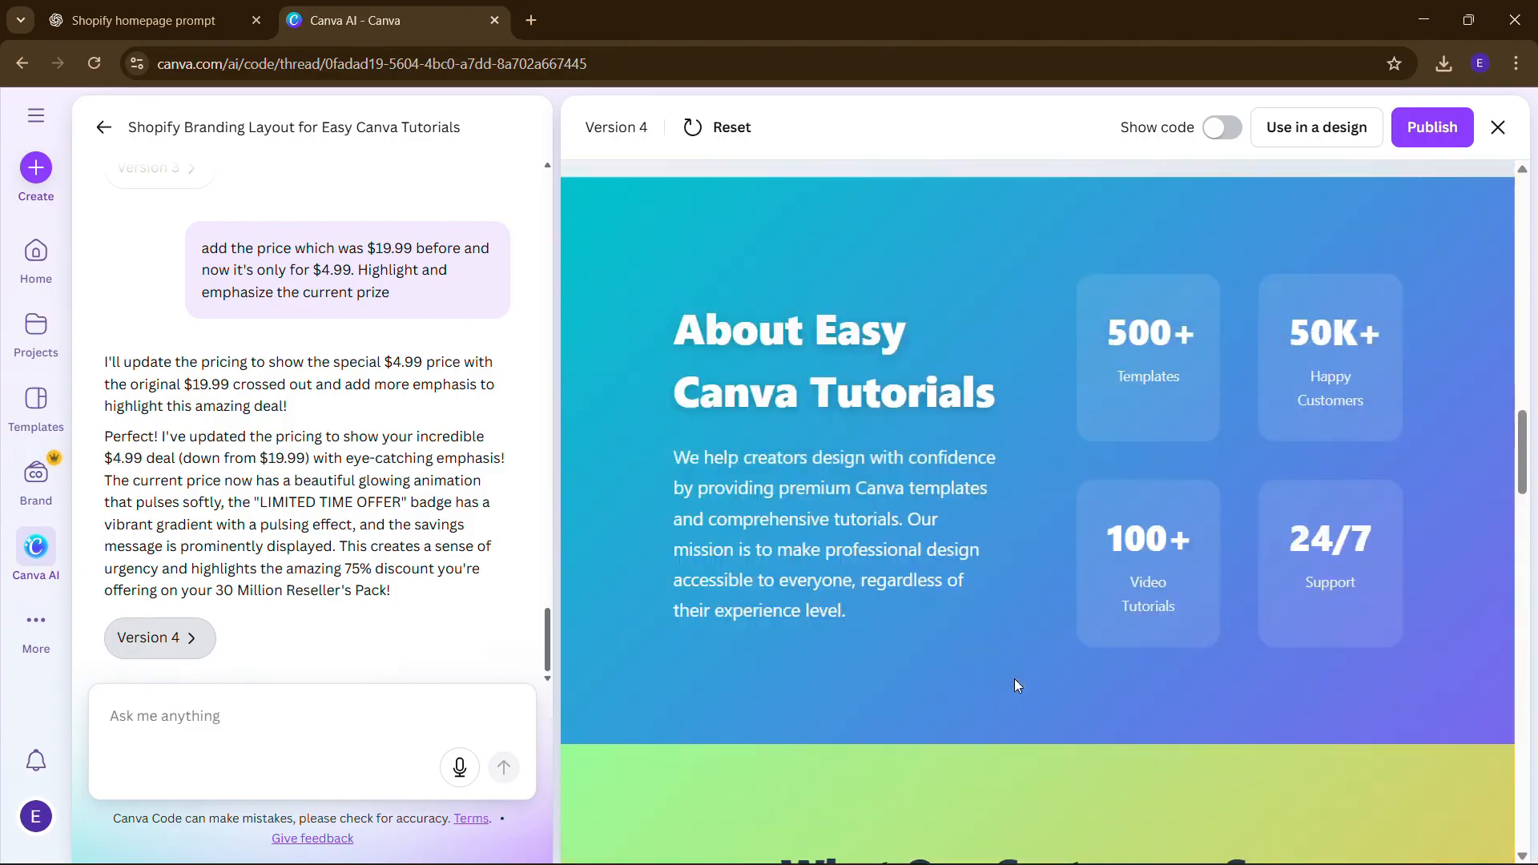
pyautogui.scroll(20, 1014, 679)
pyautogui.scroll(-5, 1014, 679)
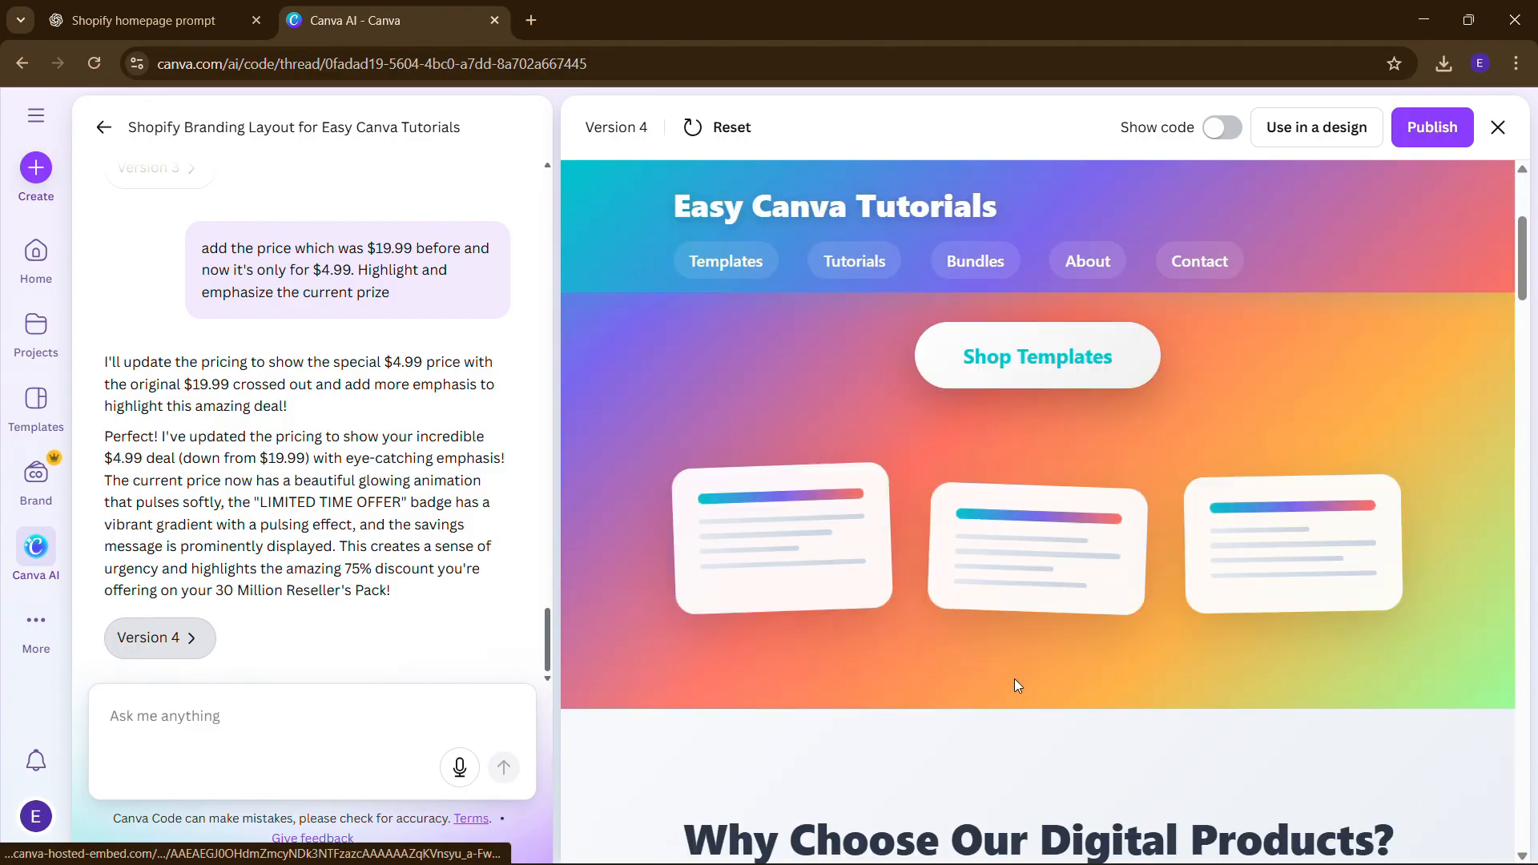
pyautogui.scroll(-20, 1014, 679)
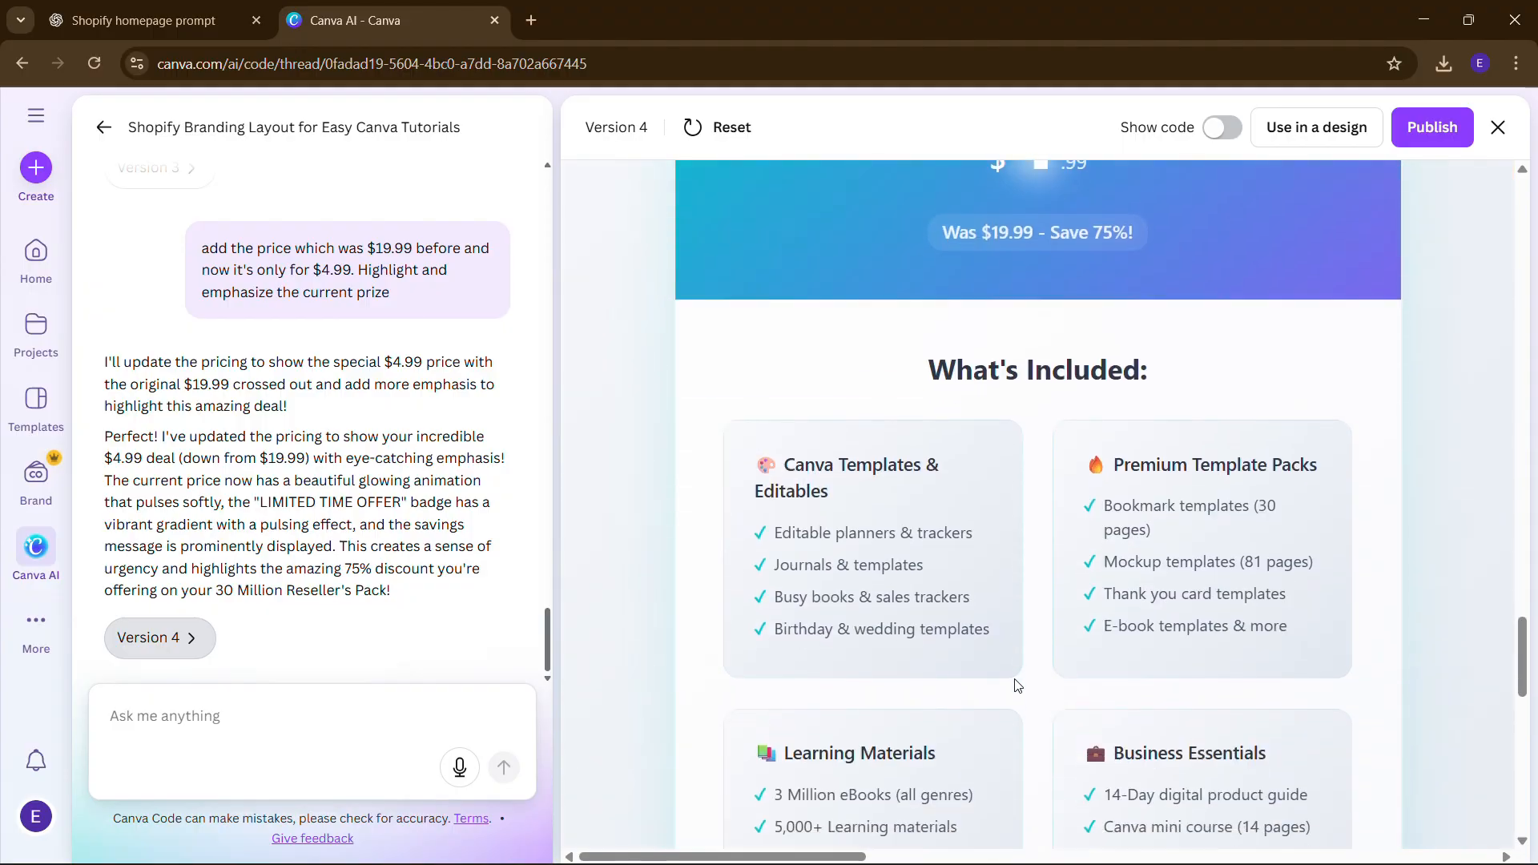
pyautogui.scroll(-10, 1001, 656)
pyautogui.scroll(-9, 1001, 625)
pyautogui.scroll(5, 946, 600)
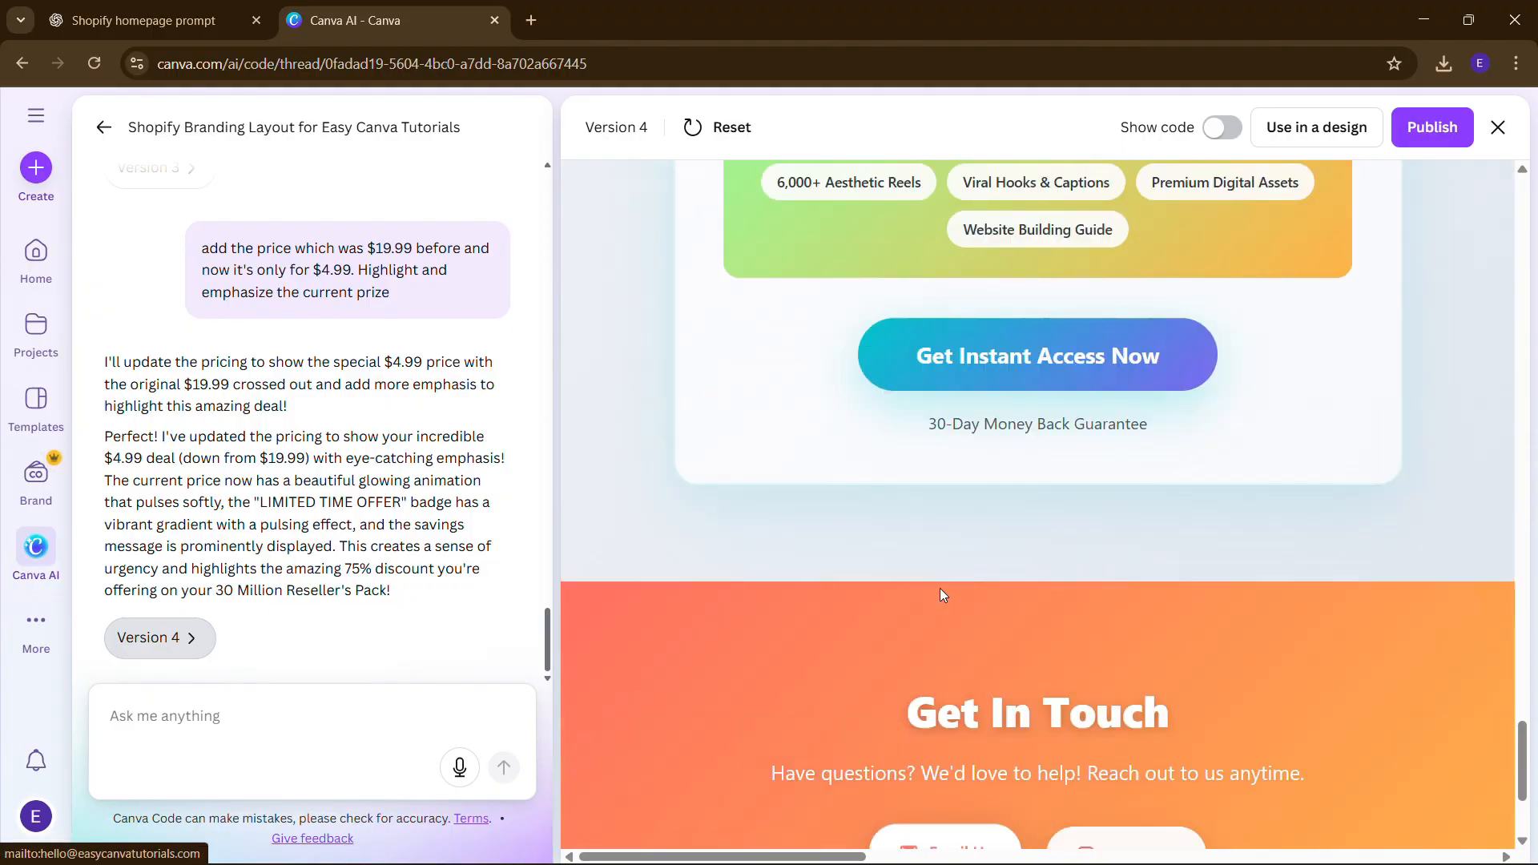
pyautogui.scroll(20, 941, 592)
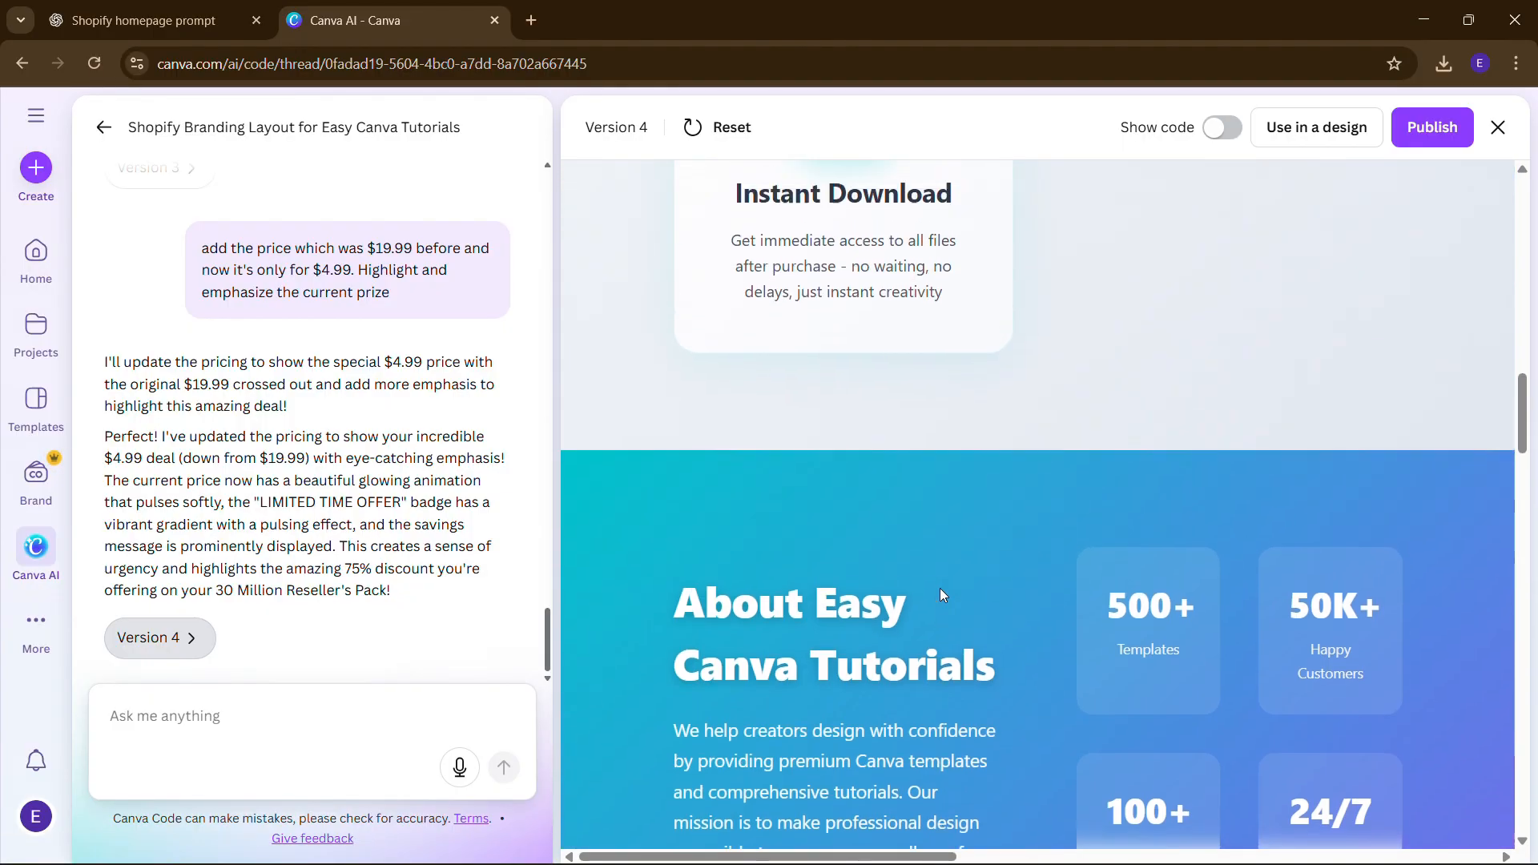
pyautogui.scroll(11, 941, 593)
pyautogui.scroll(-2, 942, 590)
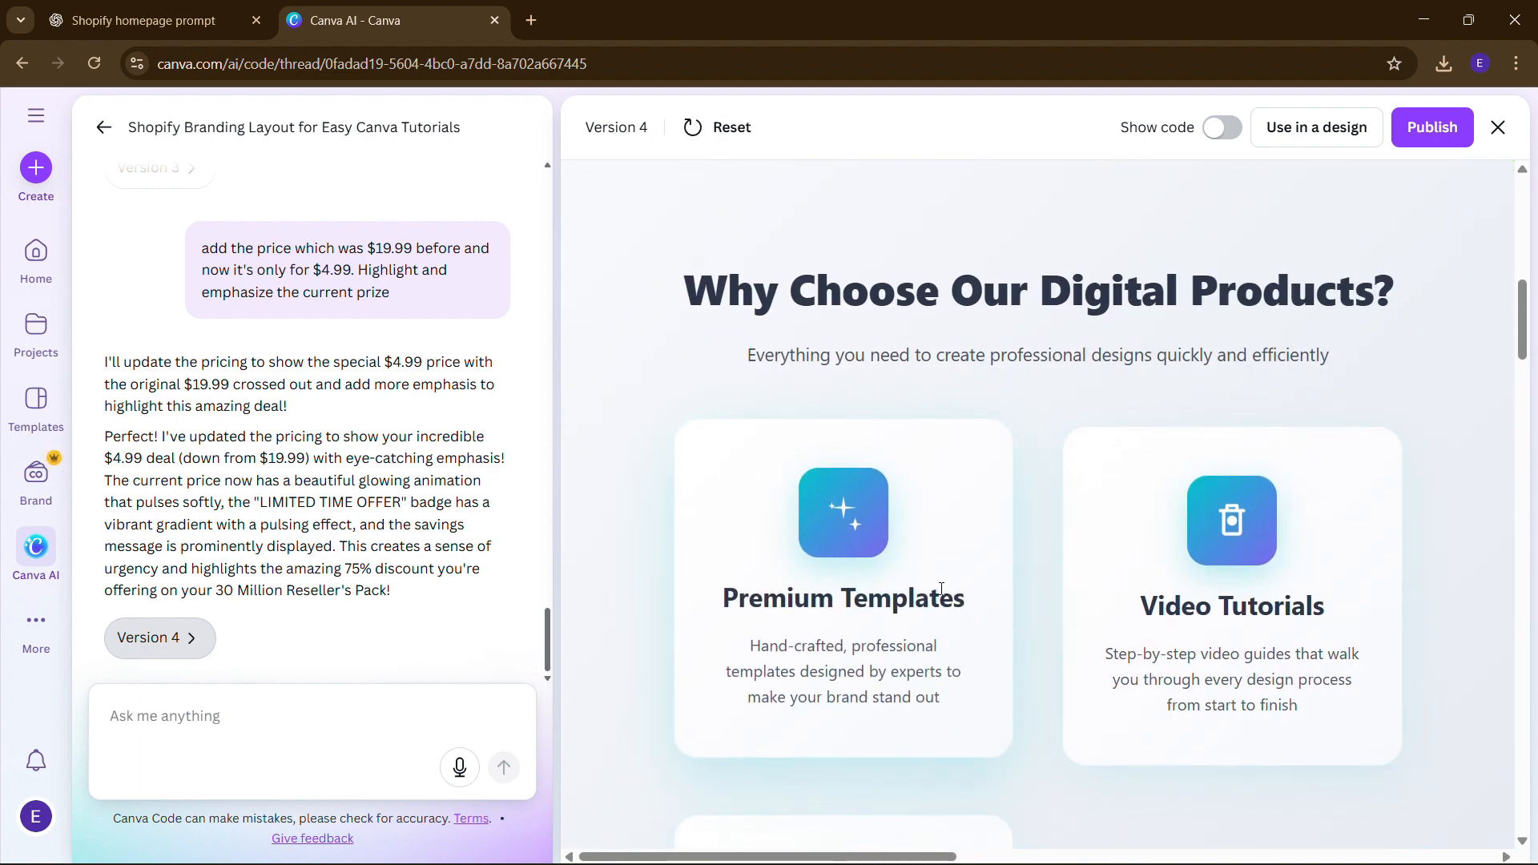
pyautogui.scroll(8, 941, 588)
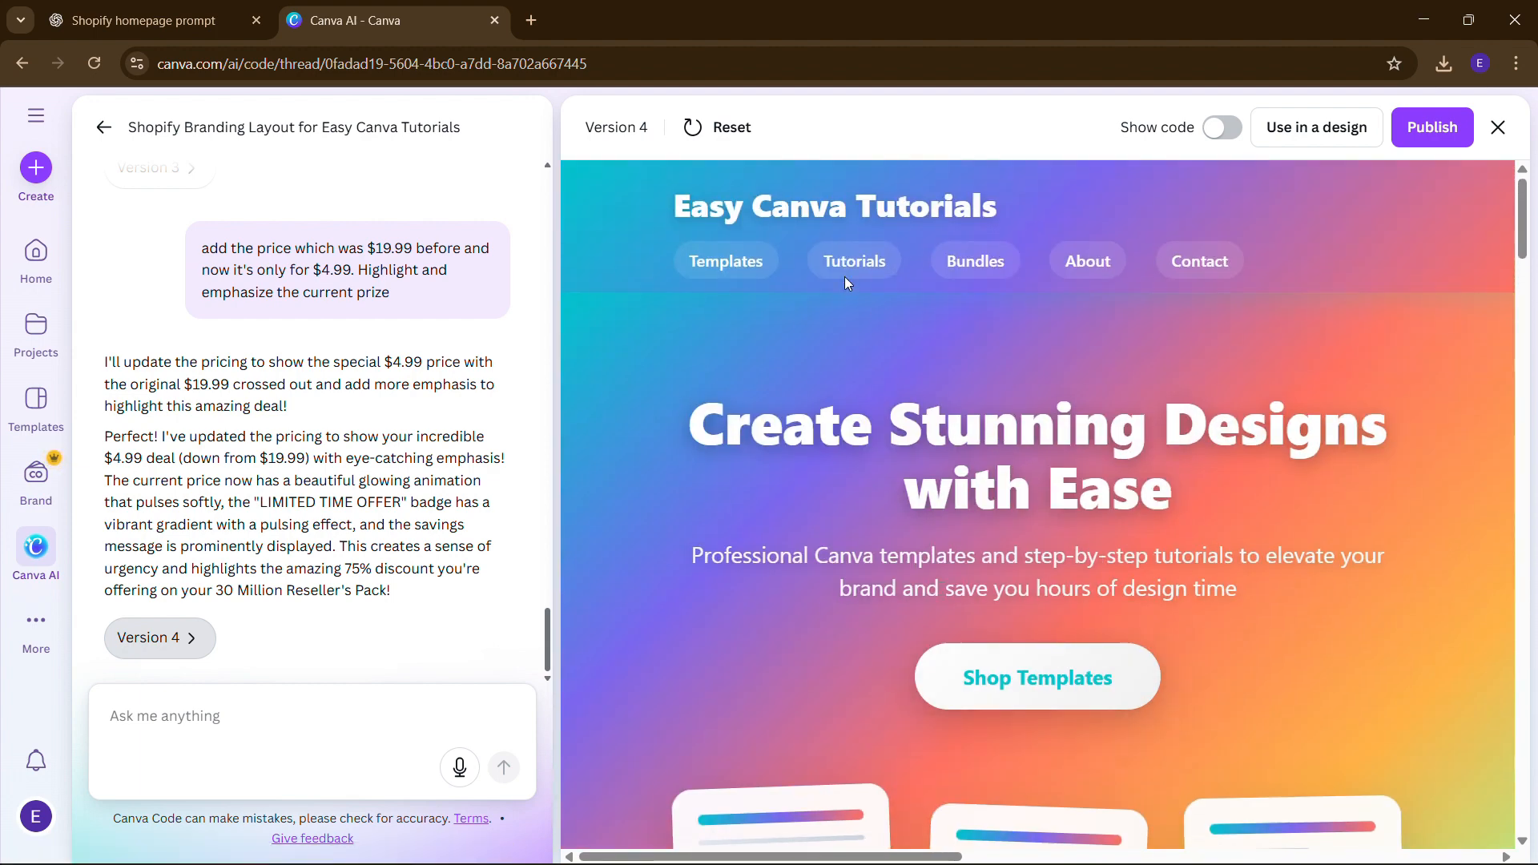
pyautogui.click(1088, 261)
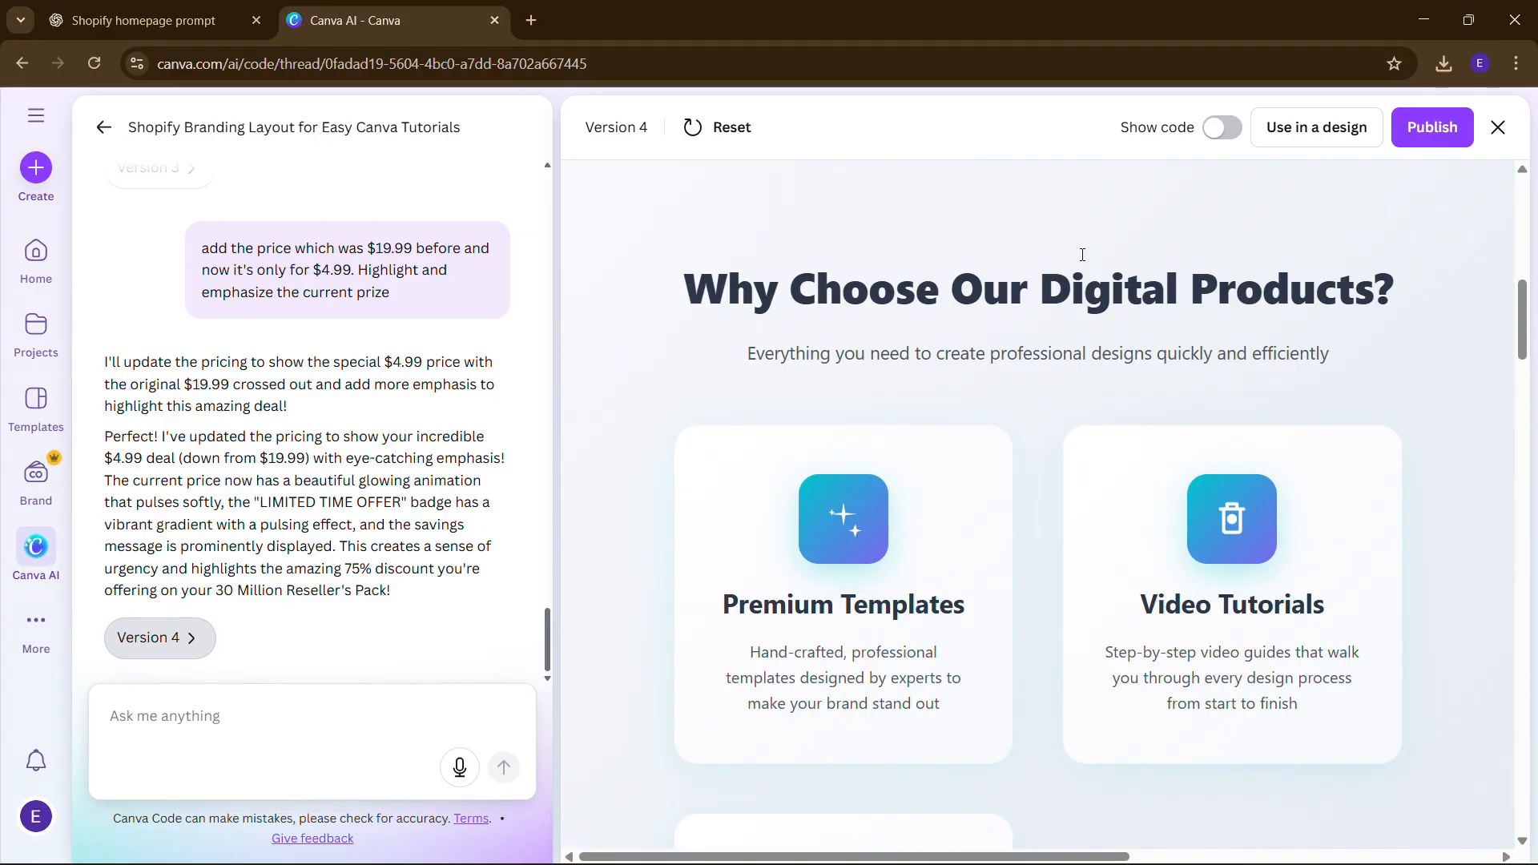
pyautogui.scroll(5, 1083, 260)
pyautogui.scroll(-2, 1081, 260)
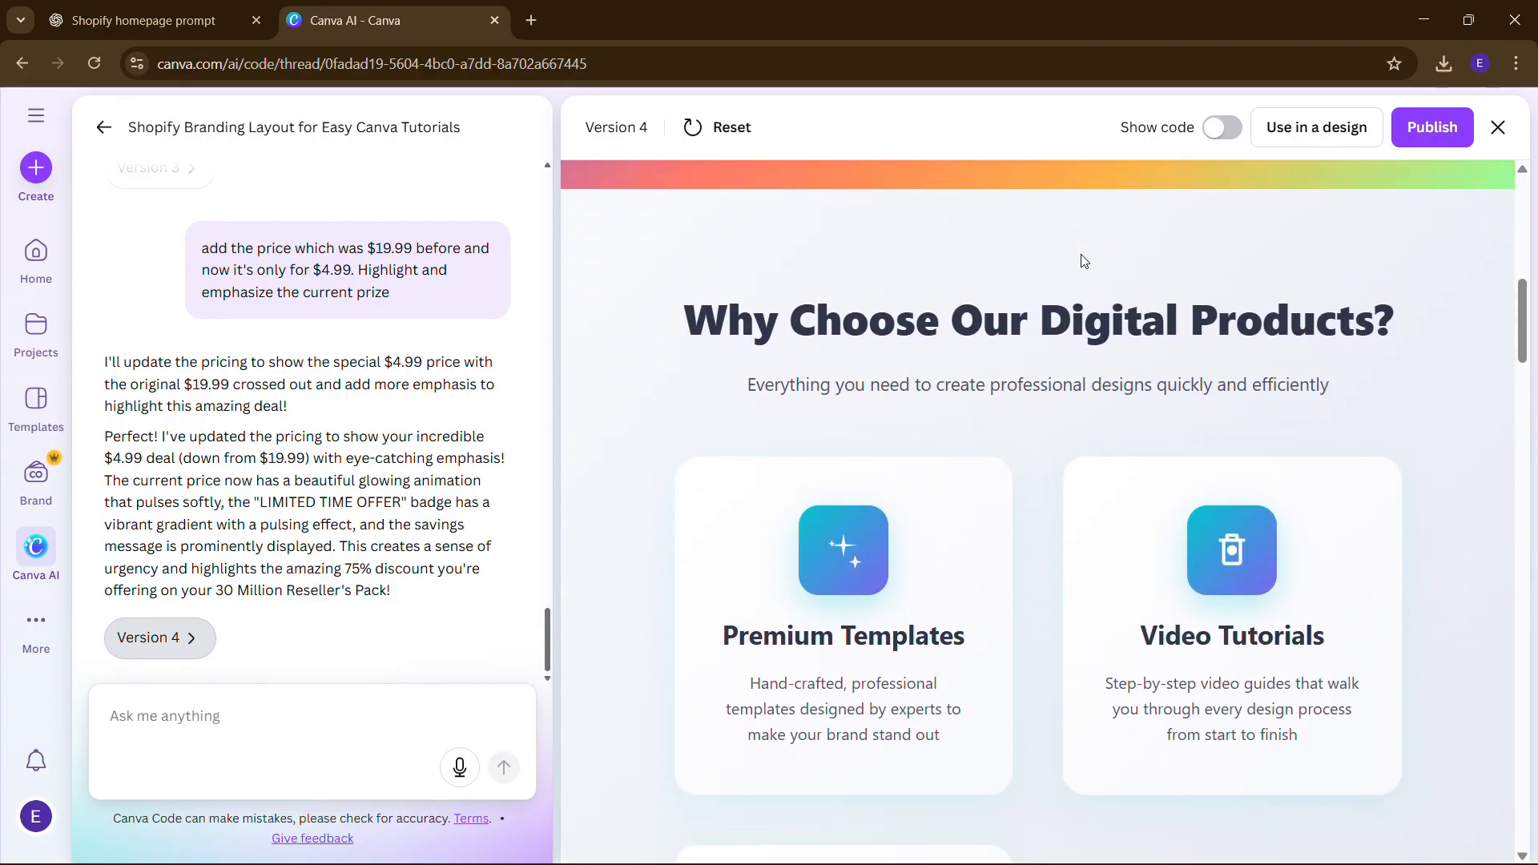
pyautogui.scroll(-4, 1081, 261)
pyautogui.scroll(-10, 1081, 260)
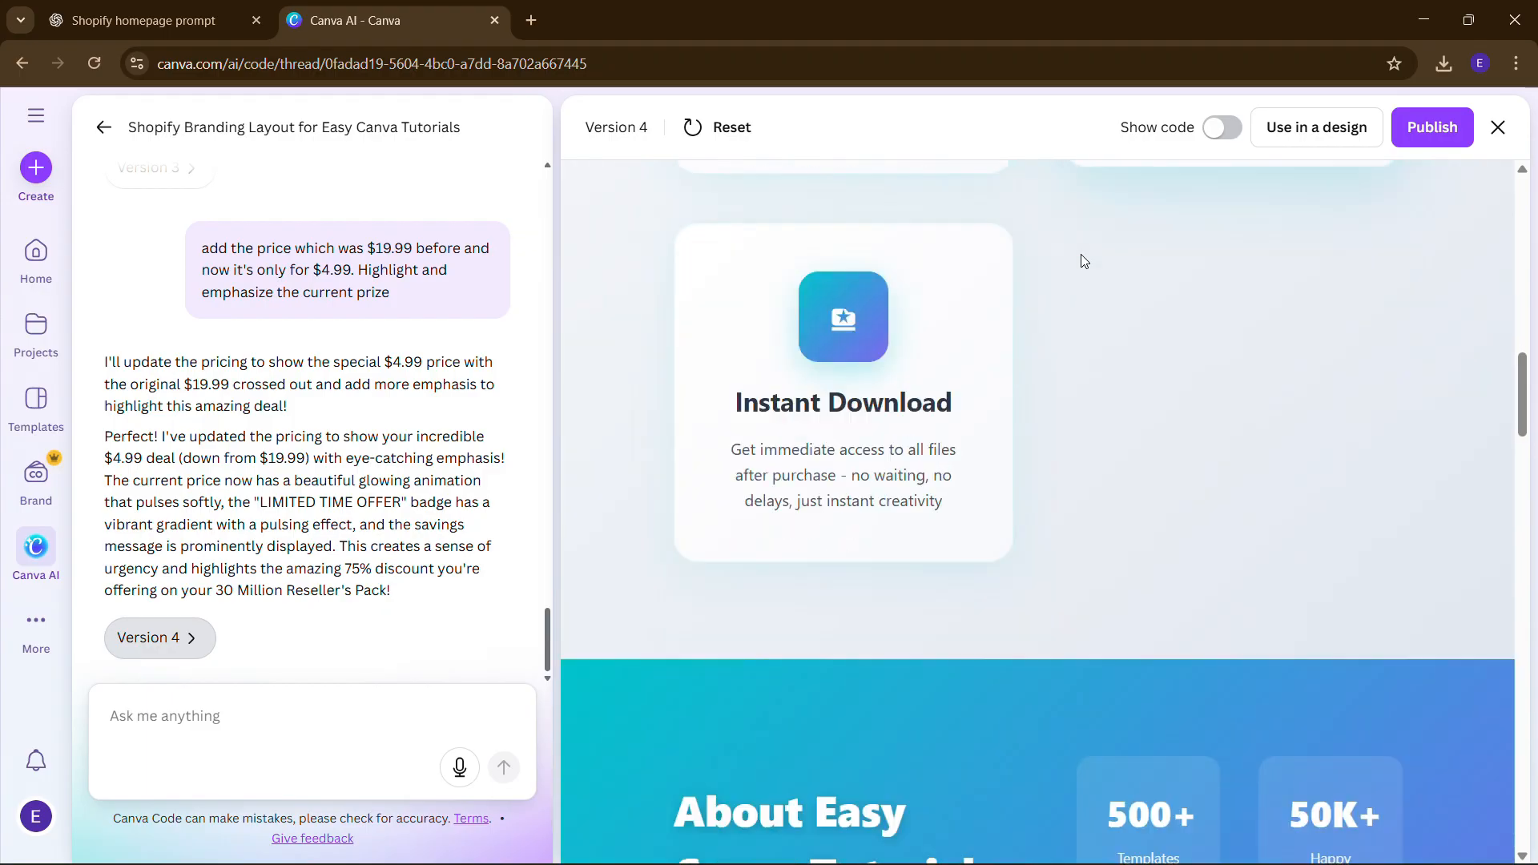
pyautogui.scroll(-6, 1007, 396)
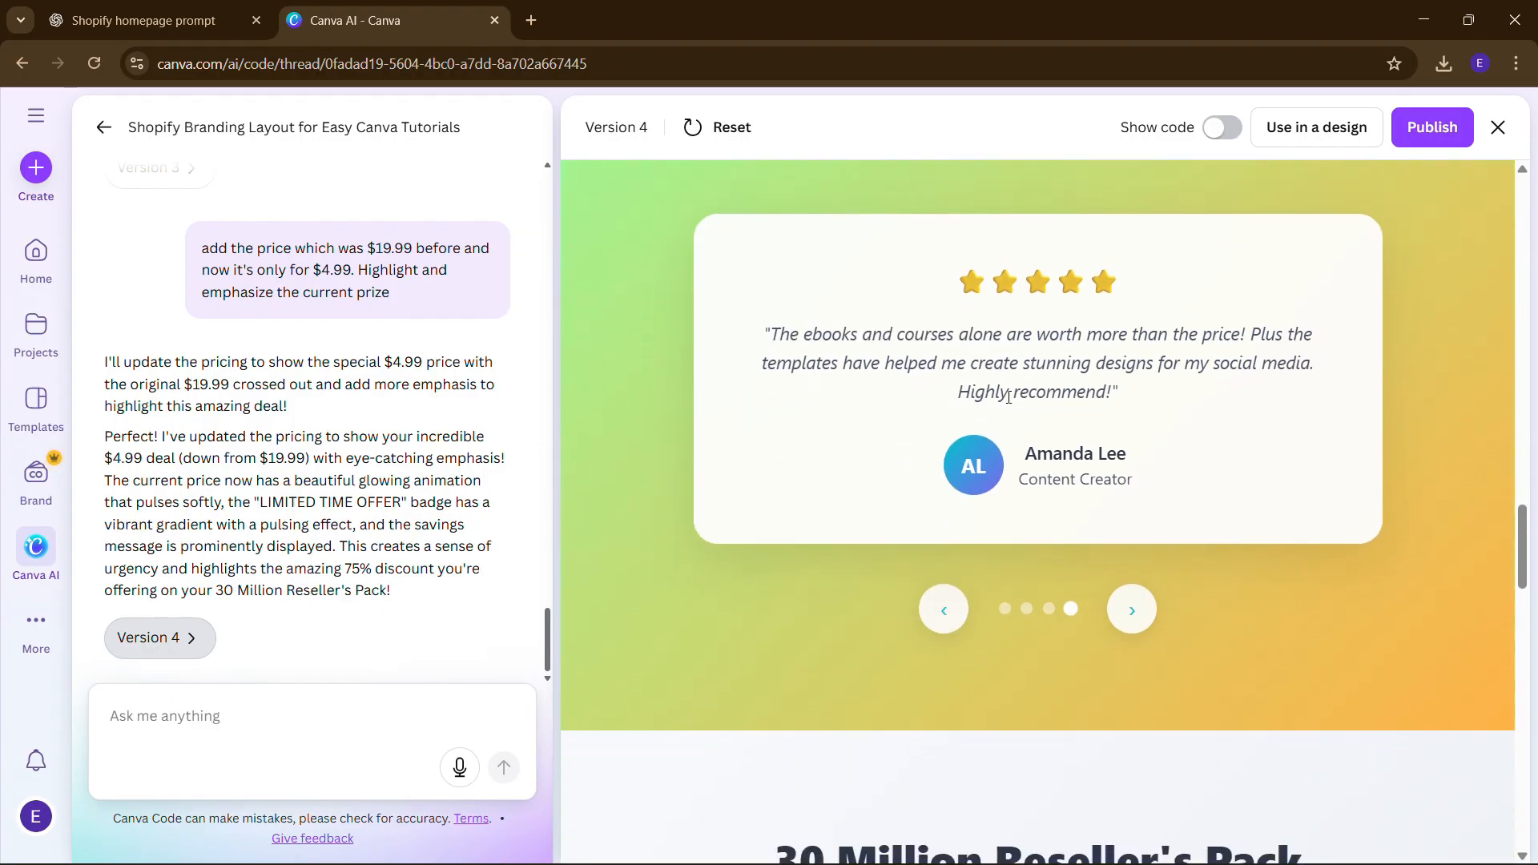
pyautogui.scroll(3, 1006, 397)
pyautogui.scroll(15, 1006, 401)
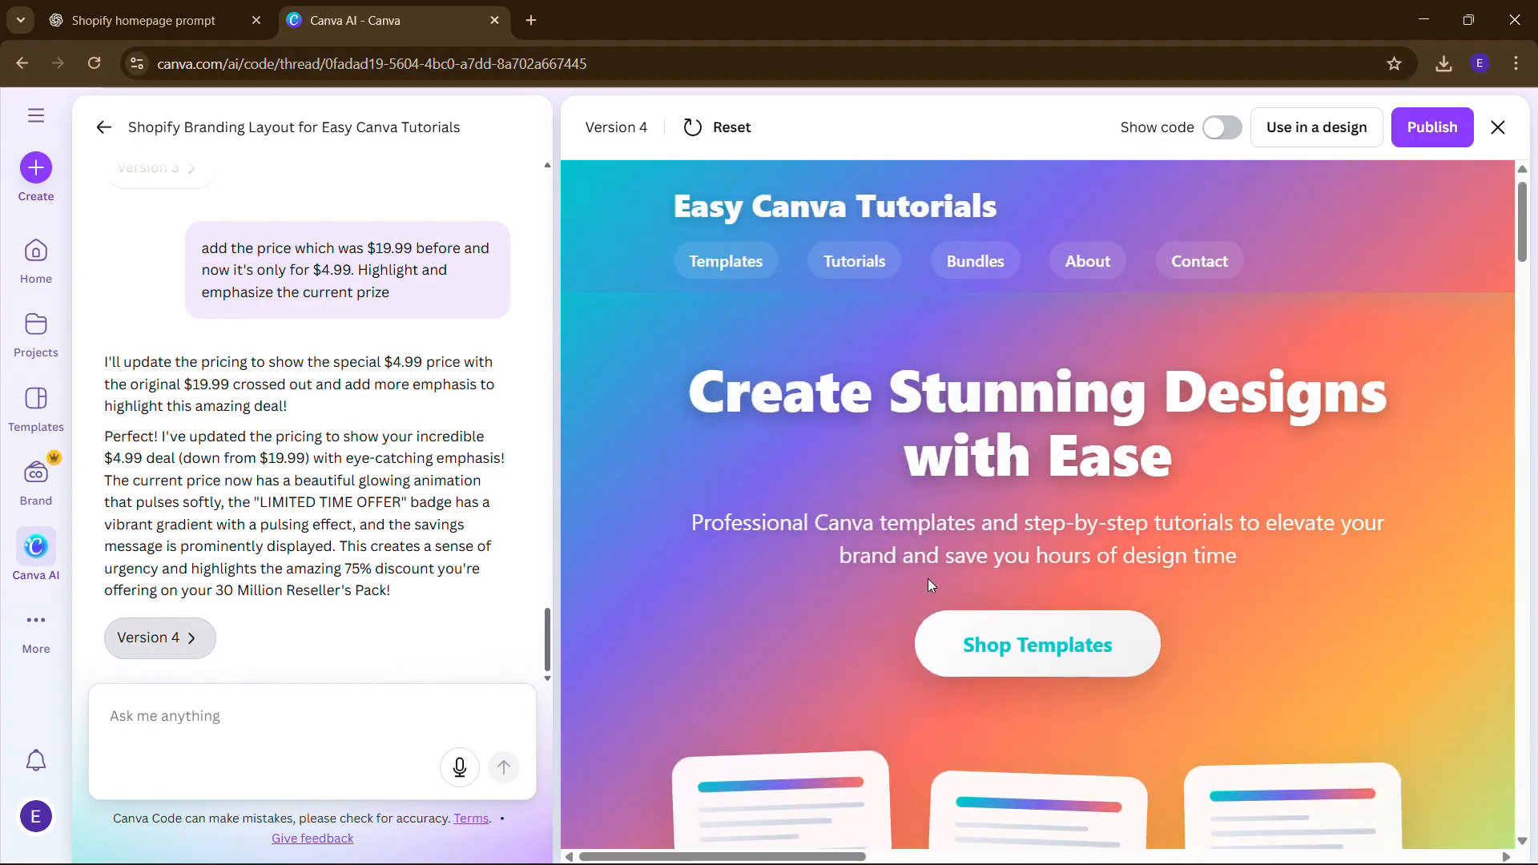
pyautogui.scroll(-13, 928, 579)
pyautogui.scroll(-10, 928, 578)
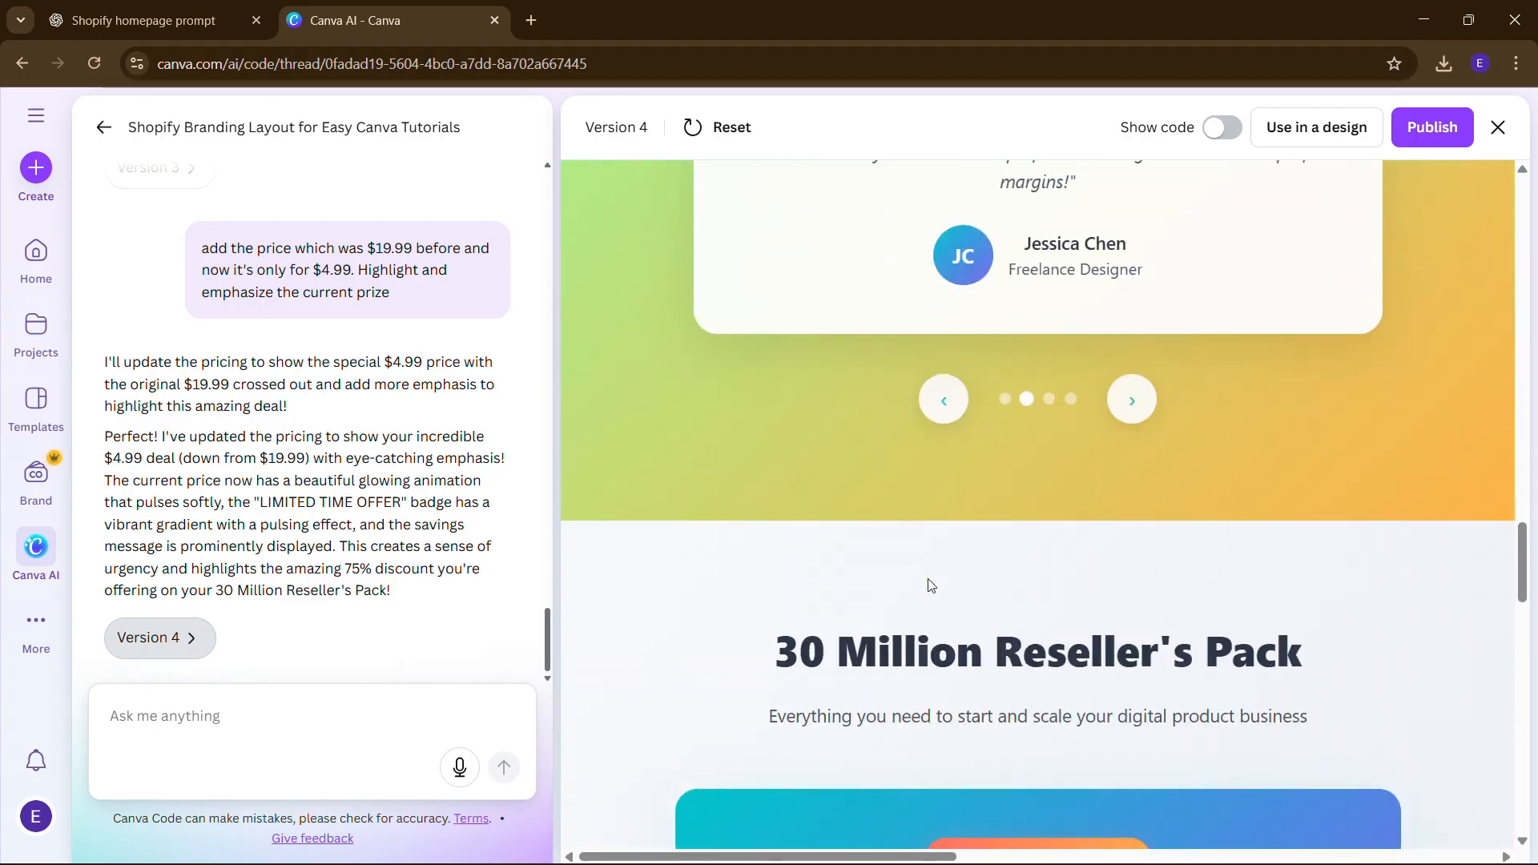
pyautogui.scroll(-10, 1125, 468)
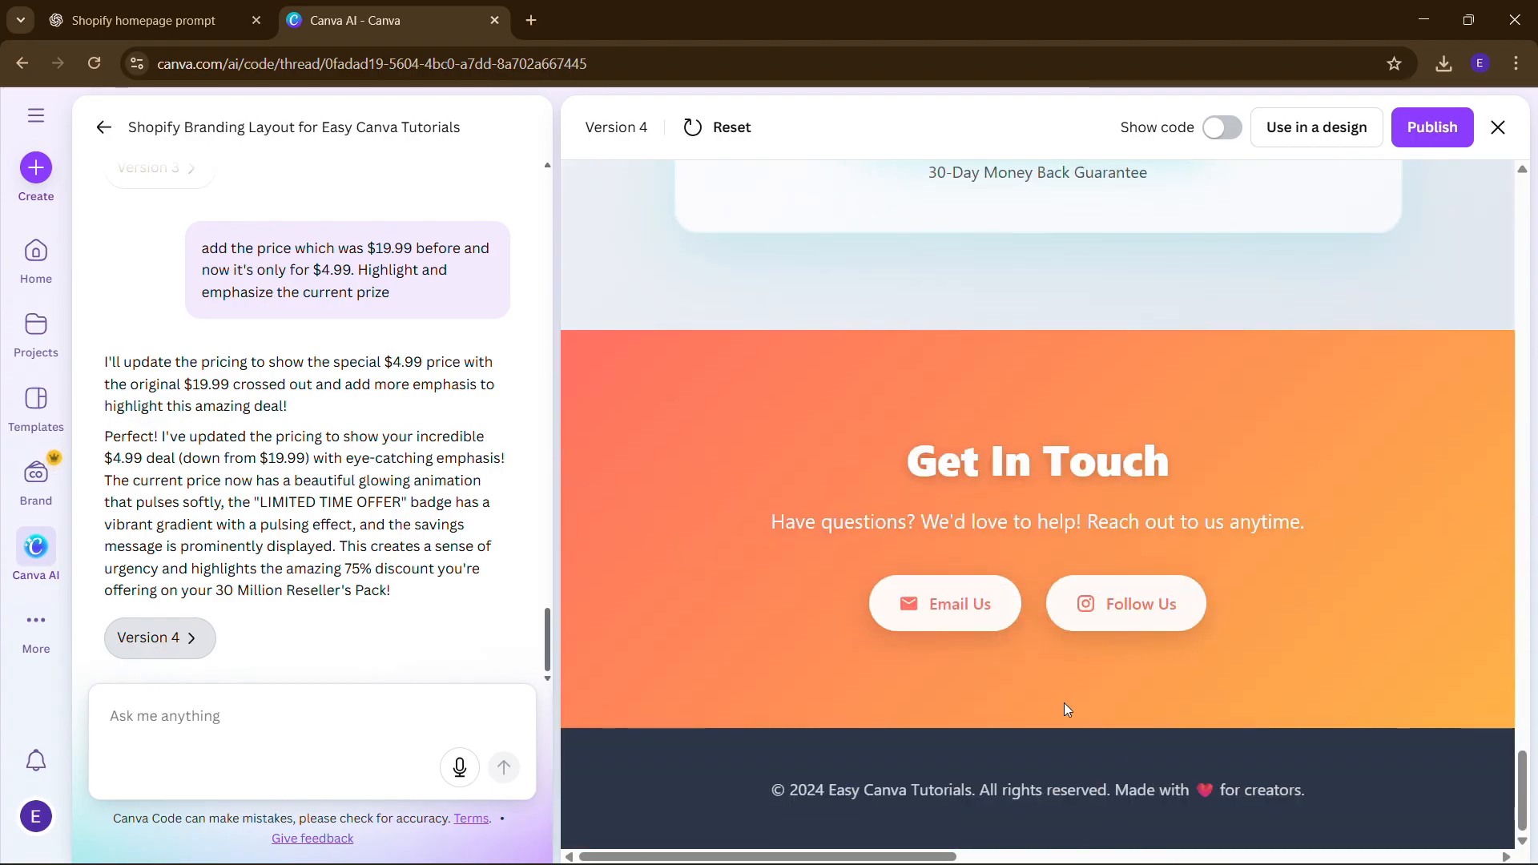
pyautogui.scroll(7, 1065, 704)
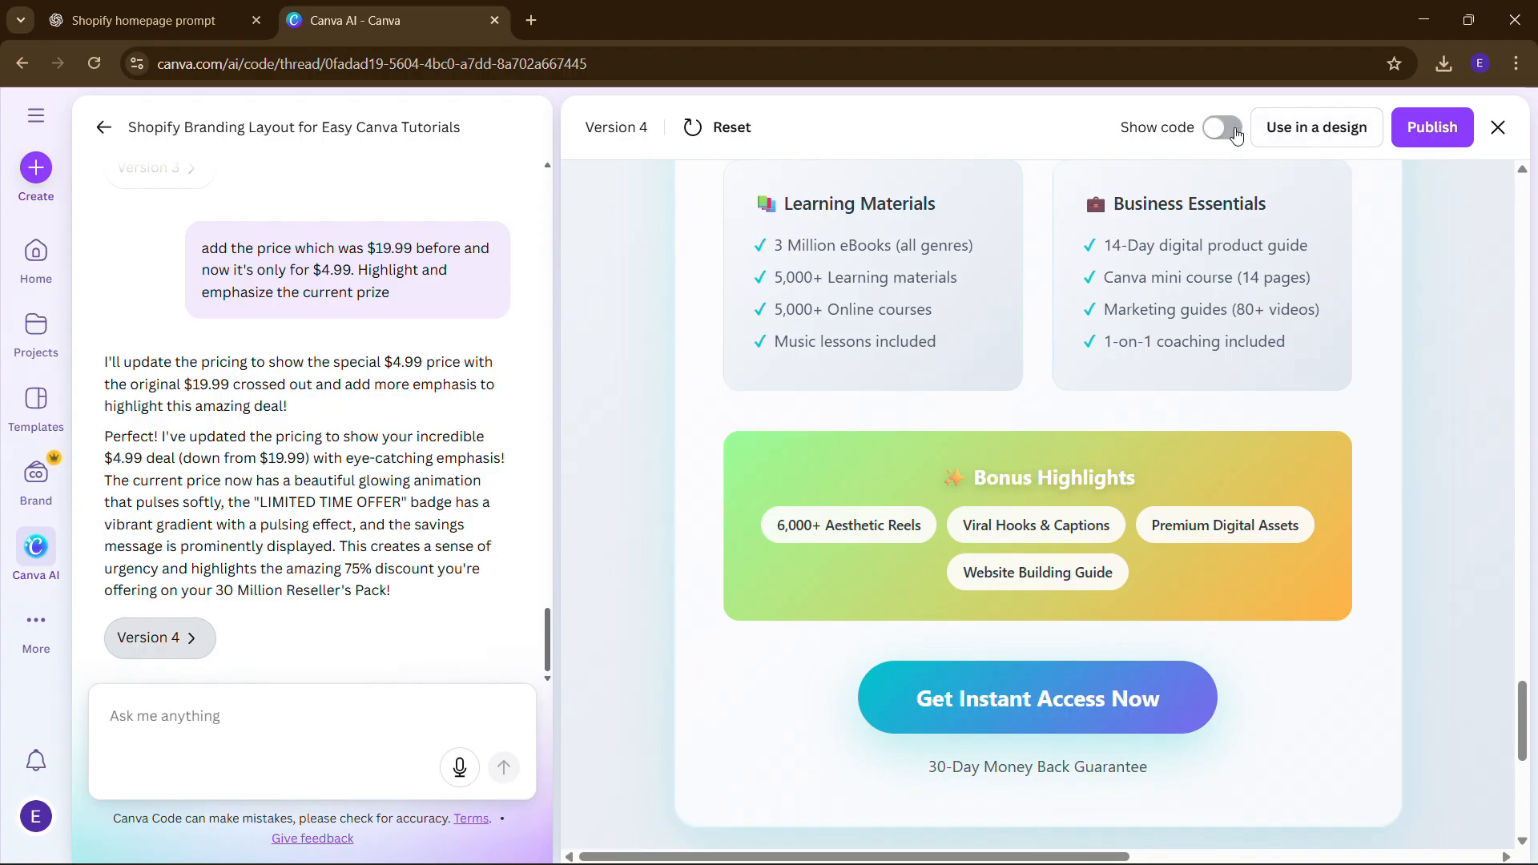
# - Turn the Version 4 code page into a Website design and start publishing it
pyautogui.click(1331, 128)
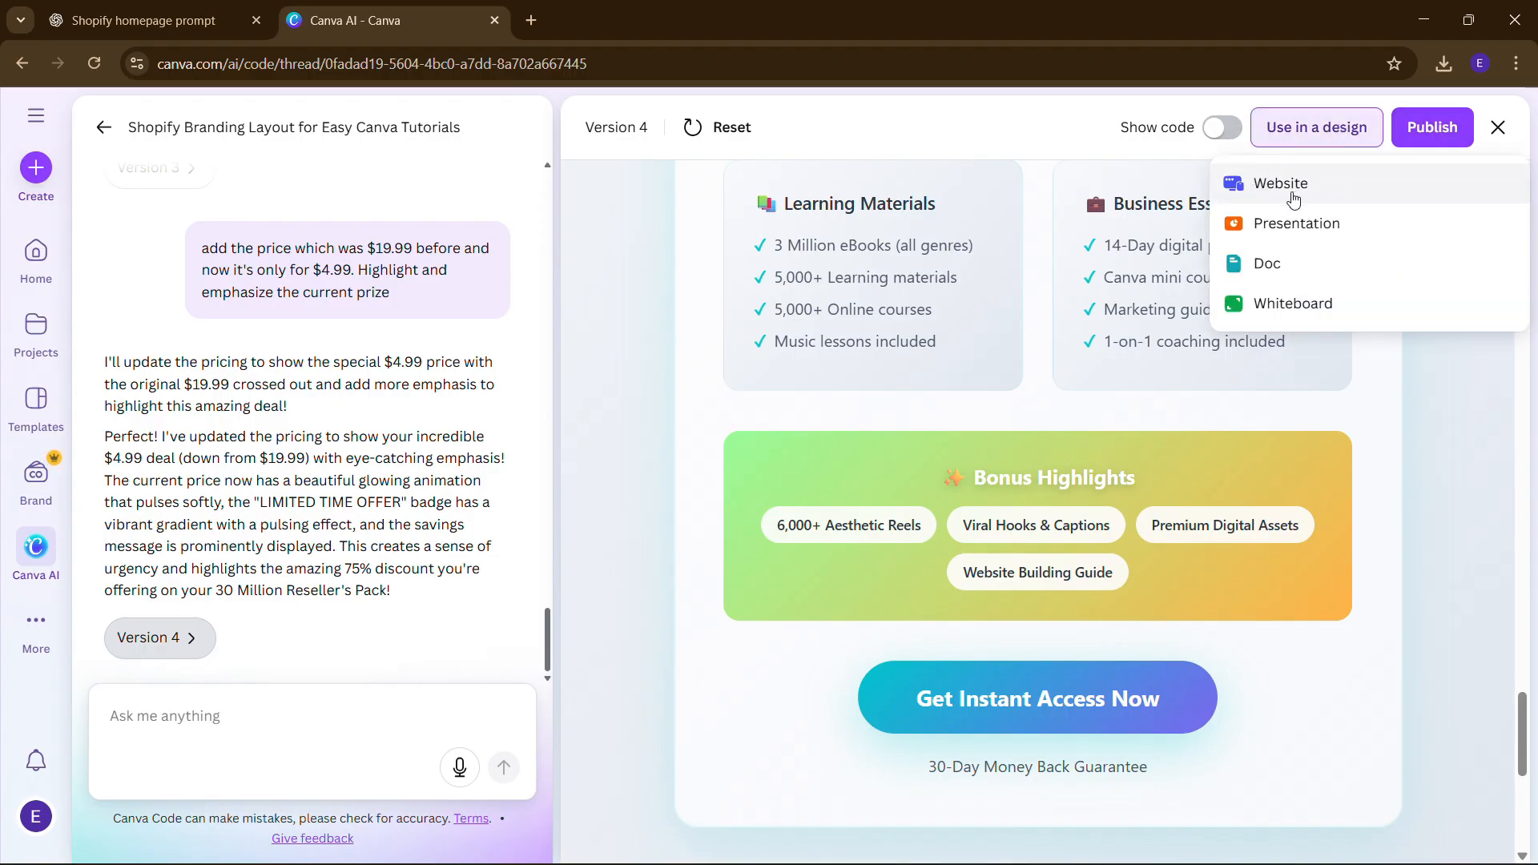
pyautogui.click(1292, 186)
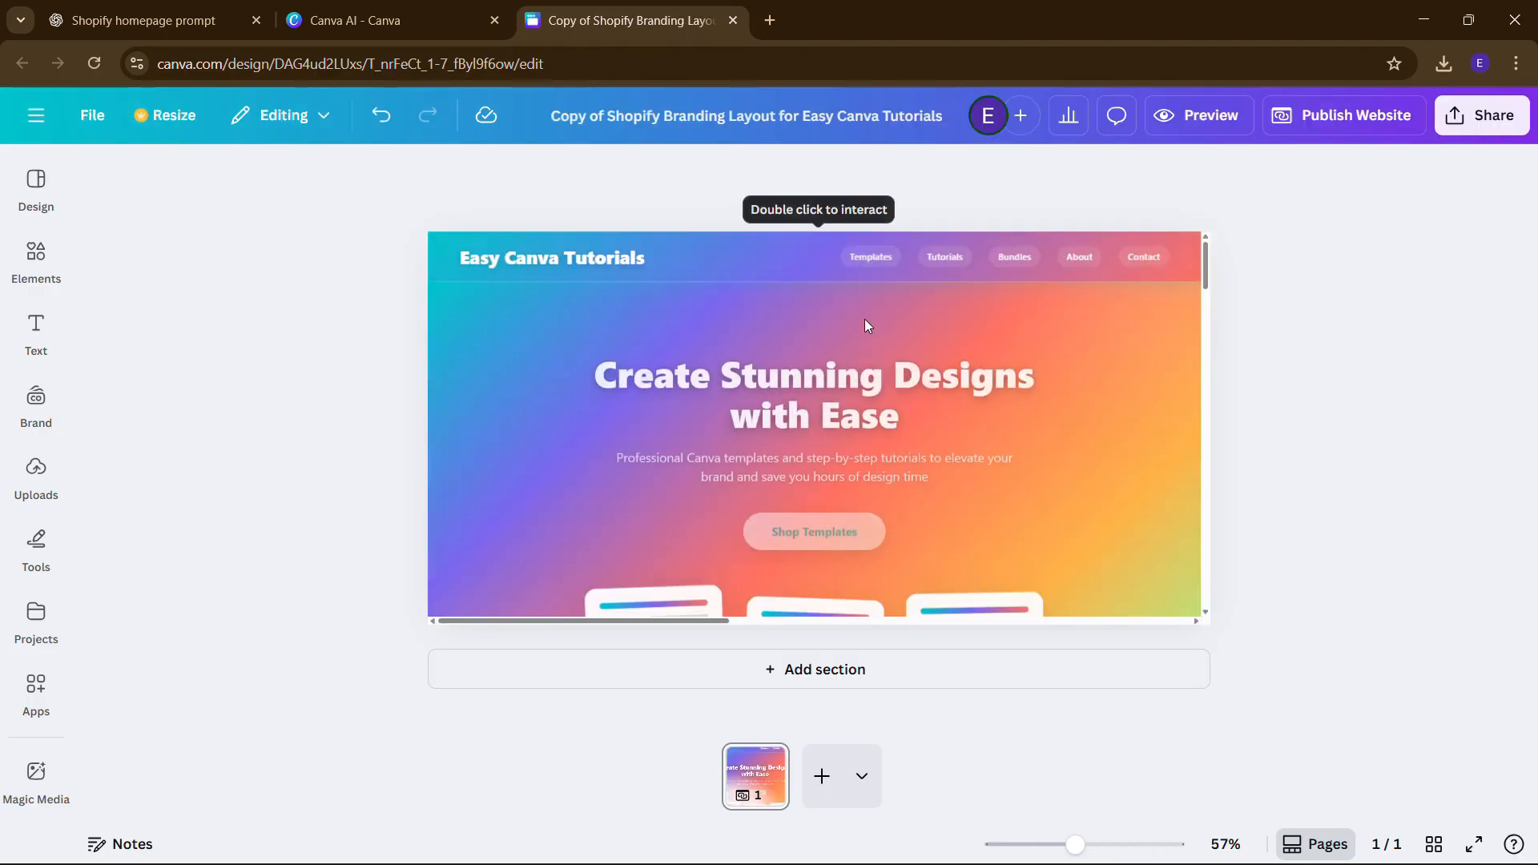
pyautogui.click(864, 319)
pyautogui.scroll(-5, 821, 431)
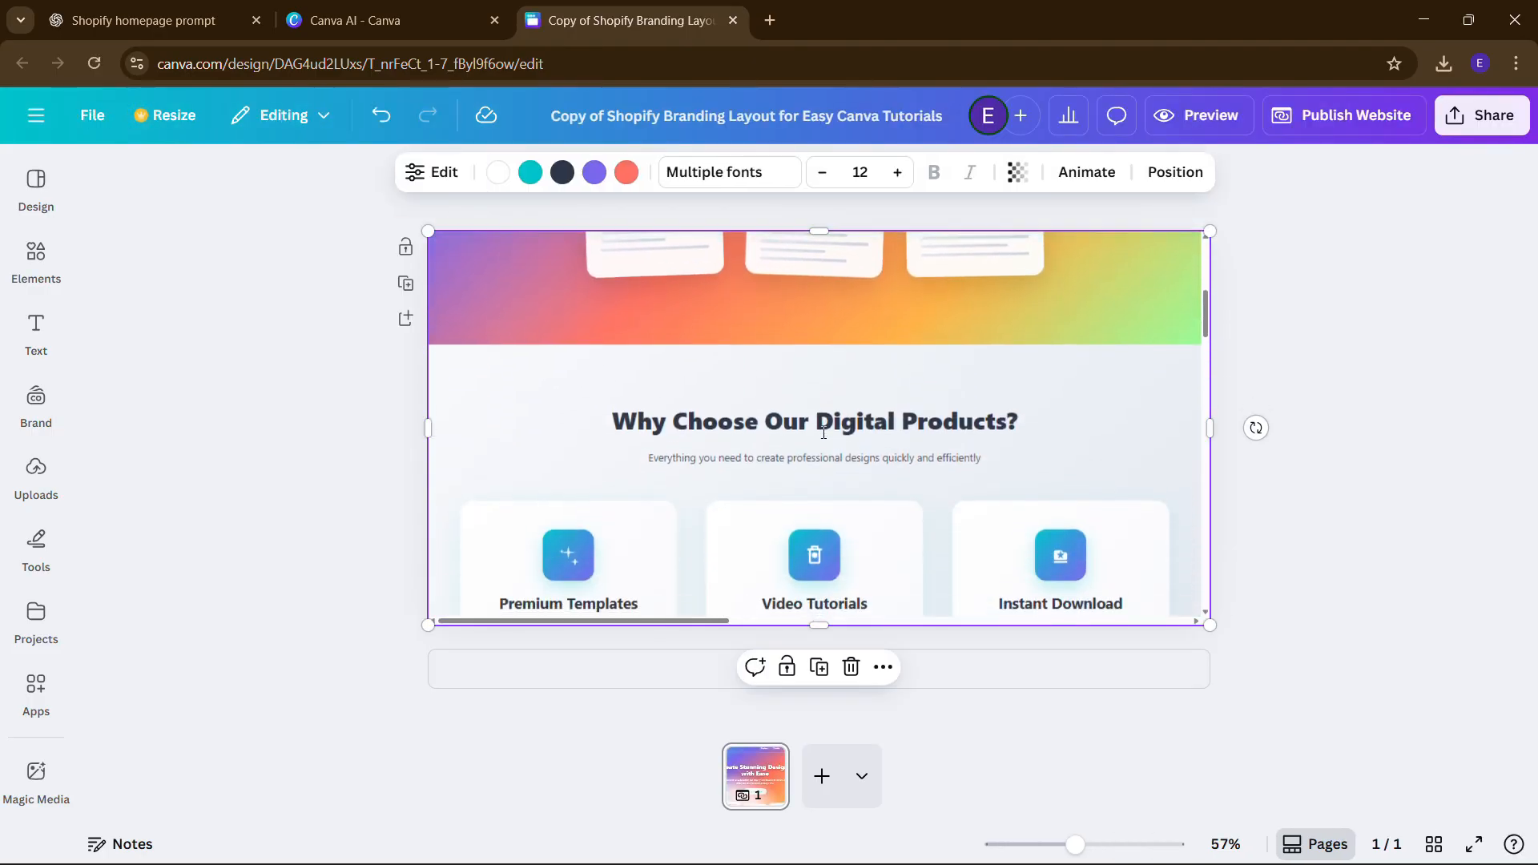
pyautogui.scroll(2, 822, 431)
pyautogui.scroll(-10, 821, 430)
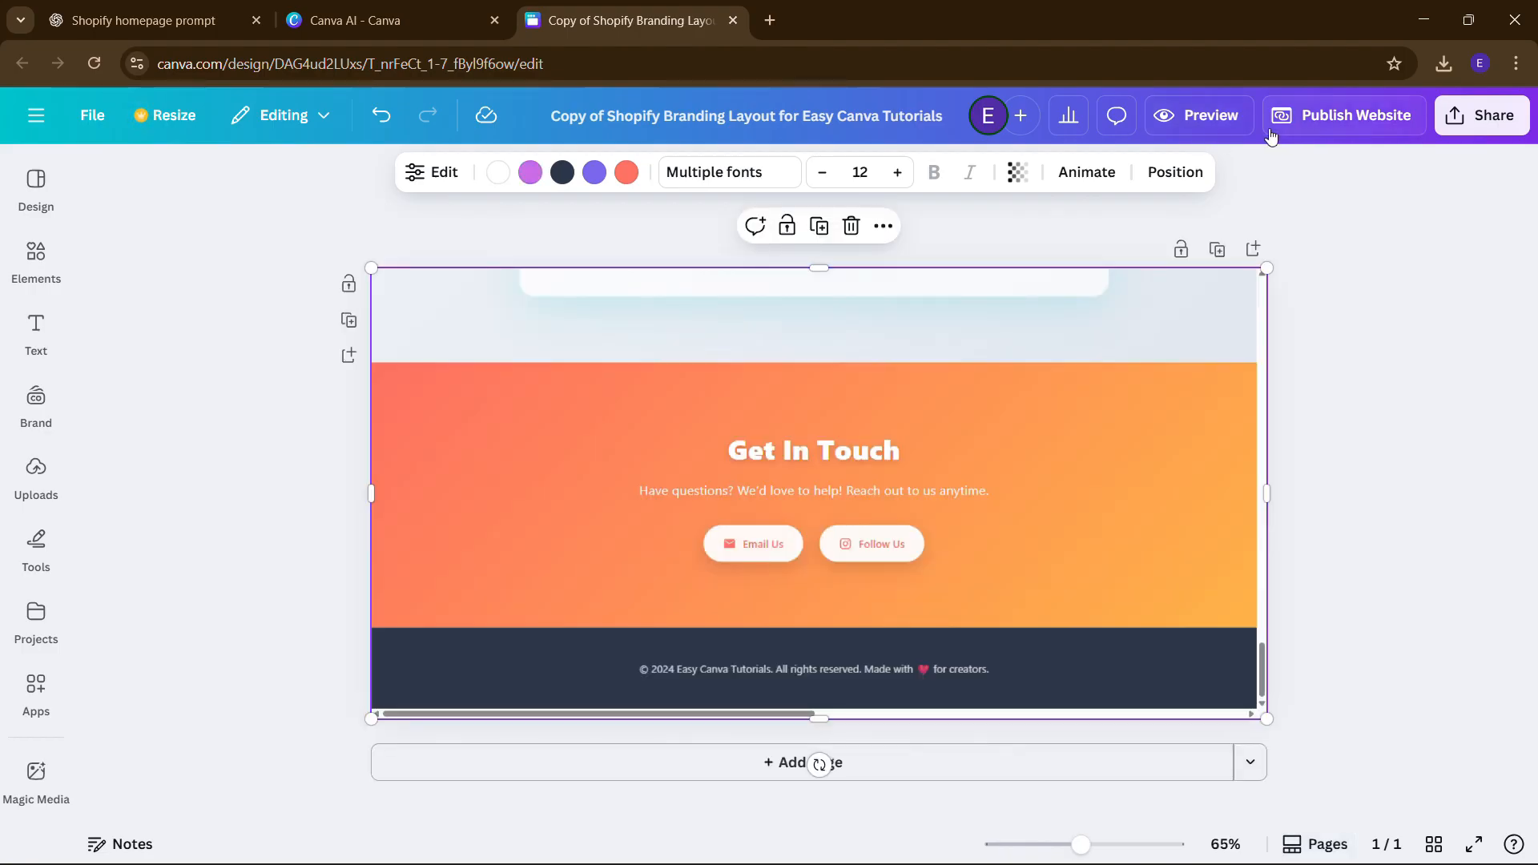
pyautogui.click(1343, 121)
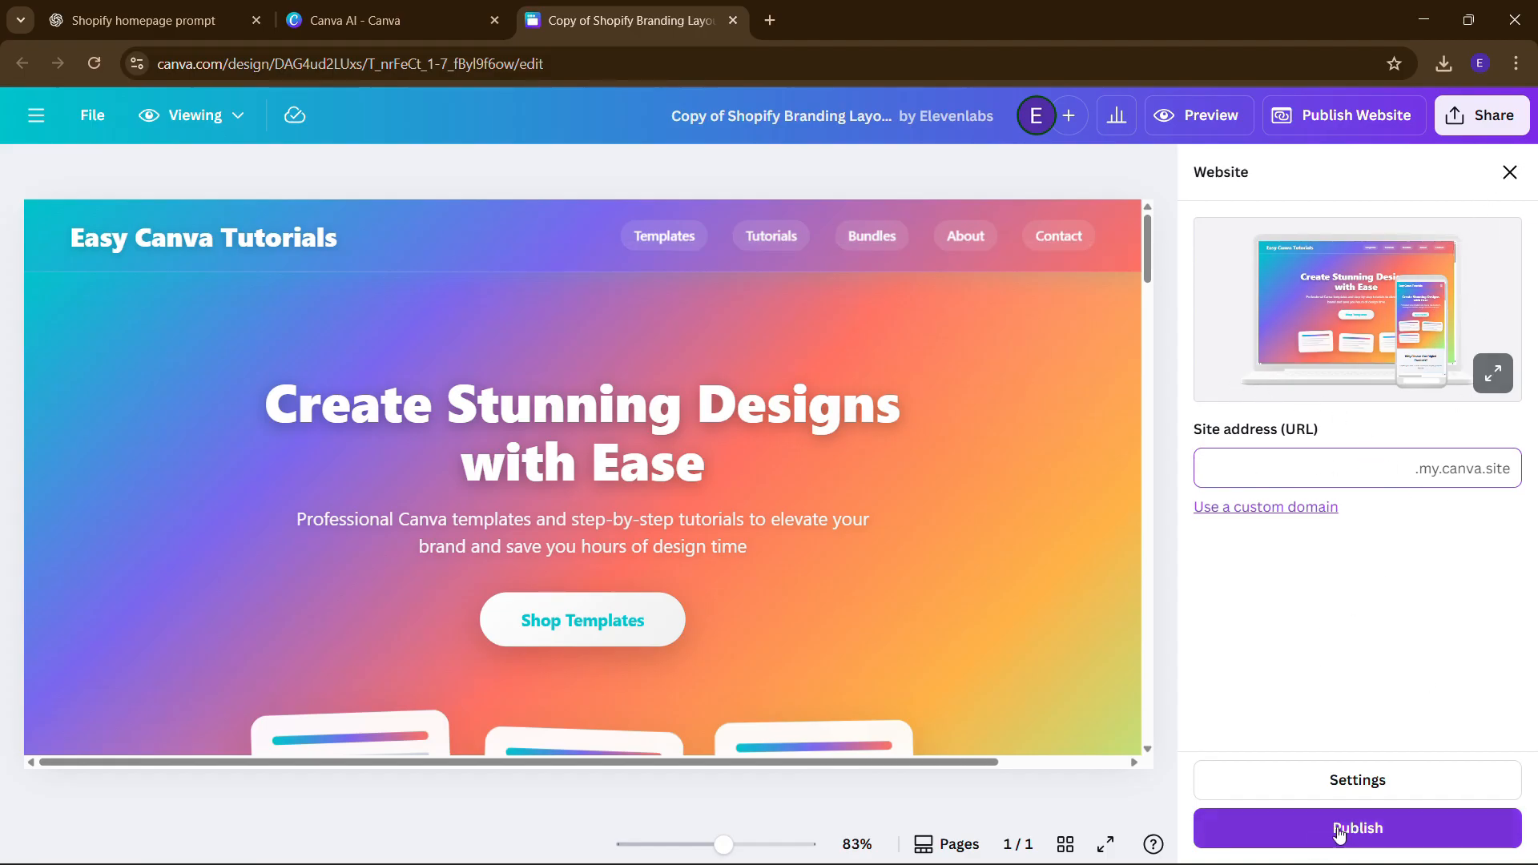
# - Preview the website full screen and include a navigation menu
pyautogui.click(1197, 114)
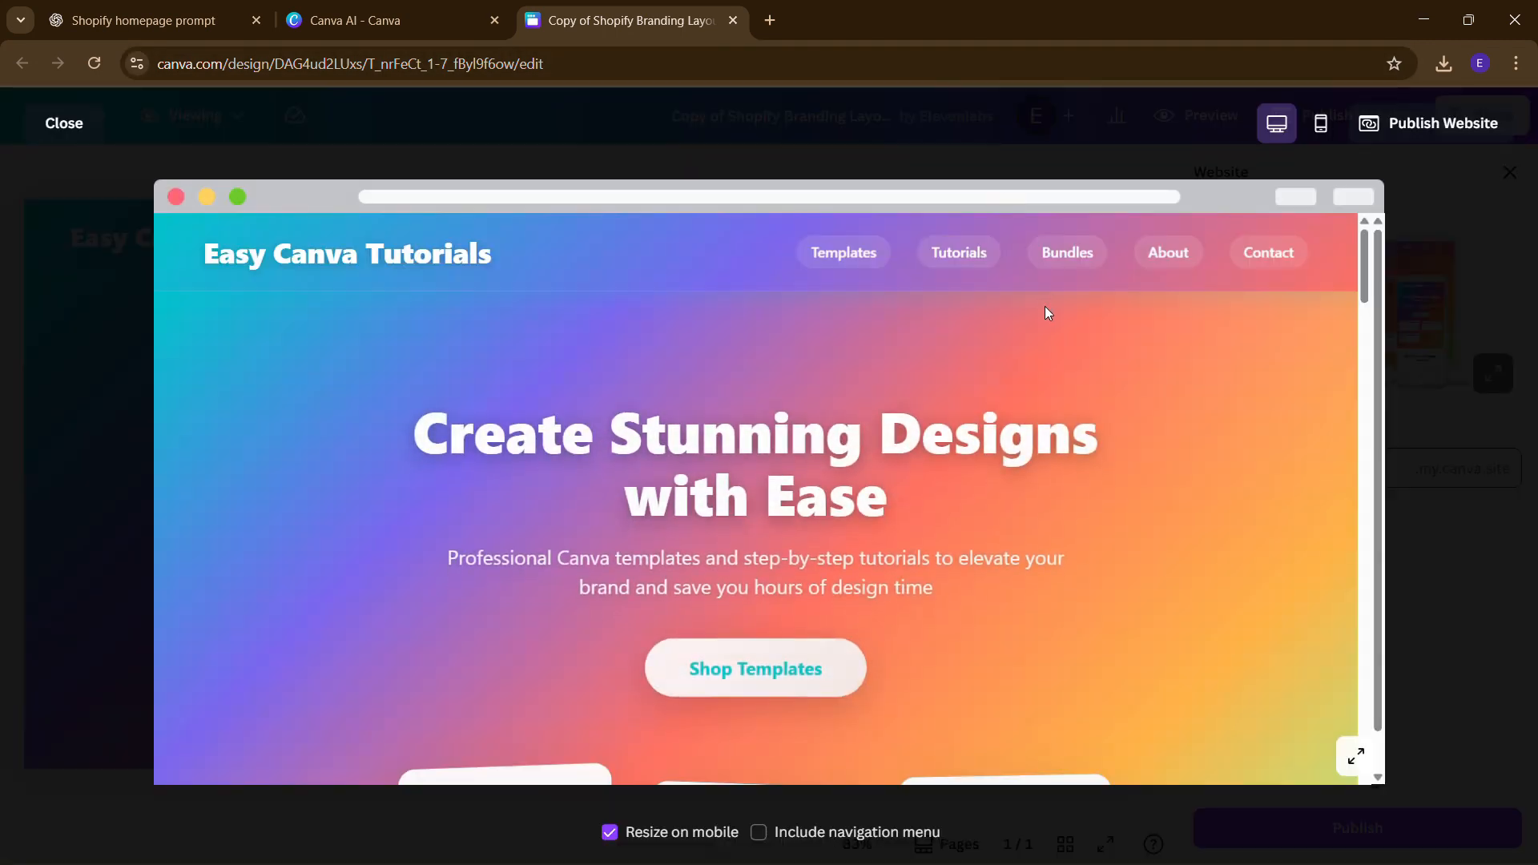
pyautogui.scroll(-15, 1045, 410)
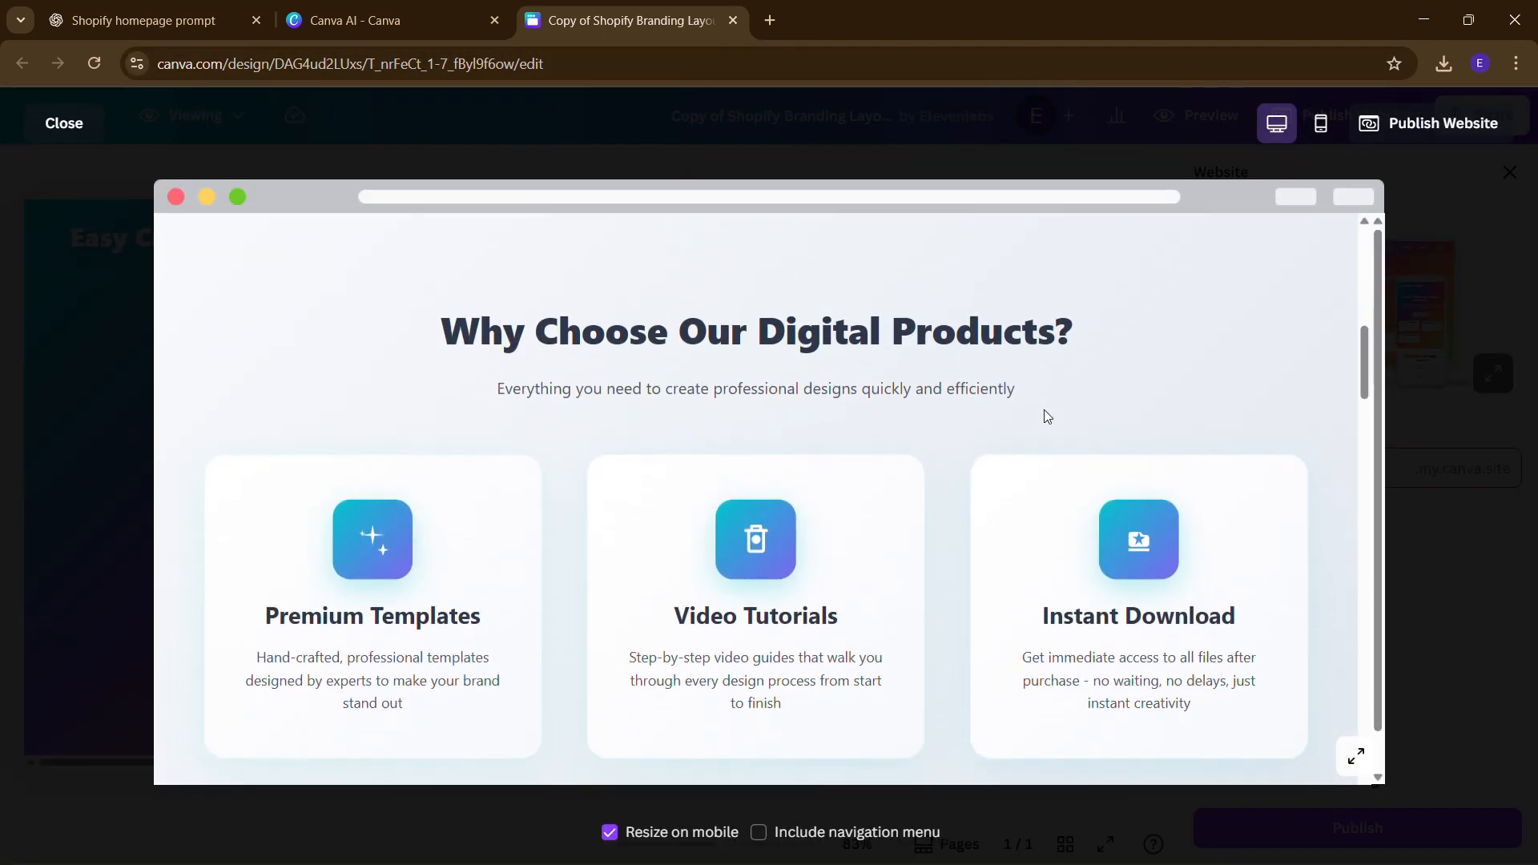
pyautogui.scroll(-15, 1045, 411)
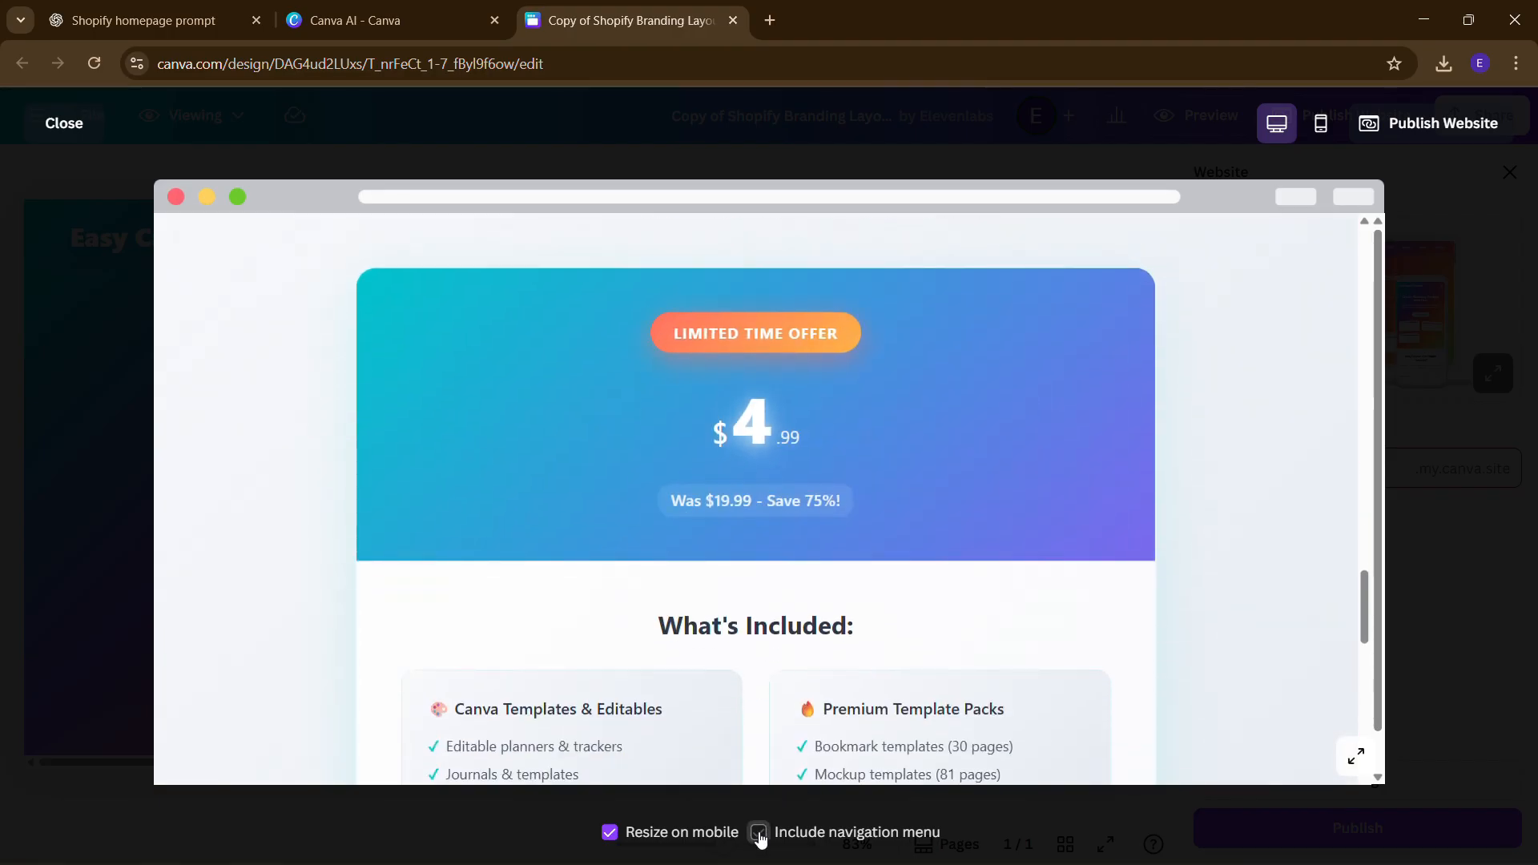
pyautogui.click(759, 833)
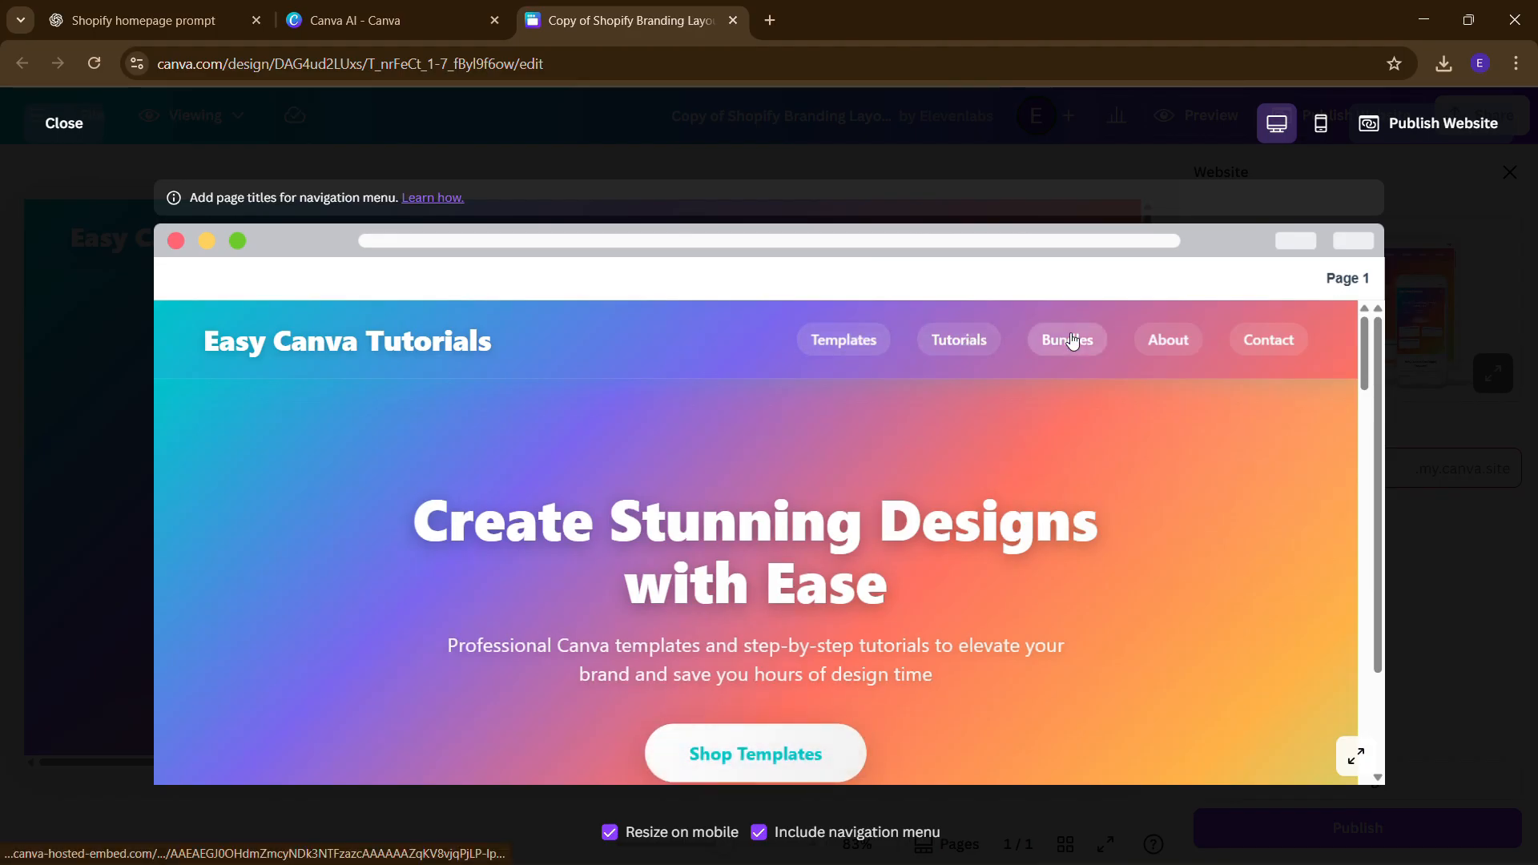
# - Test the About and Contact navigation links in the desktop preview
pyautogui.click(1176, 341)
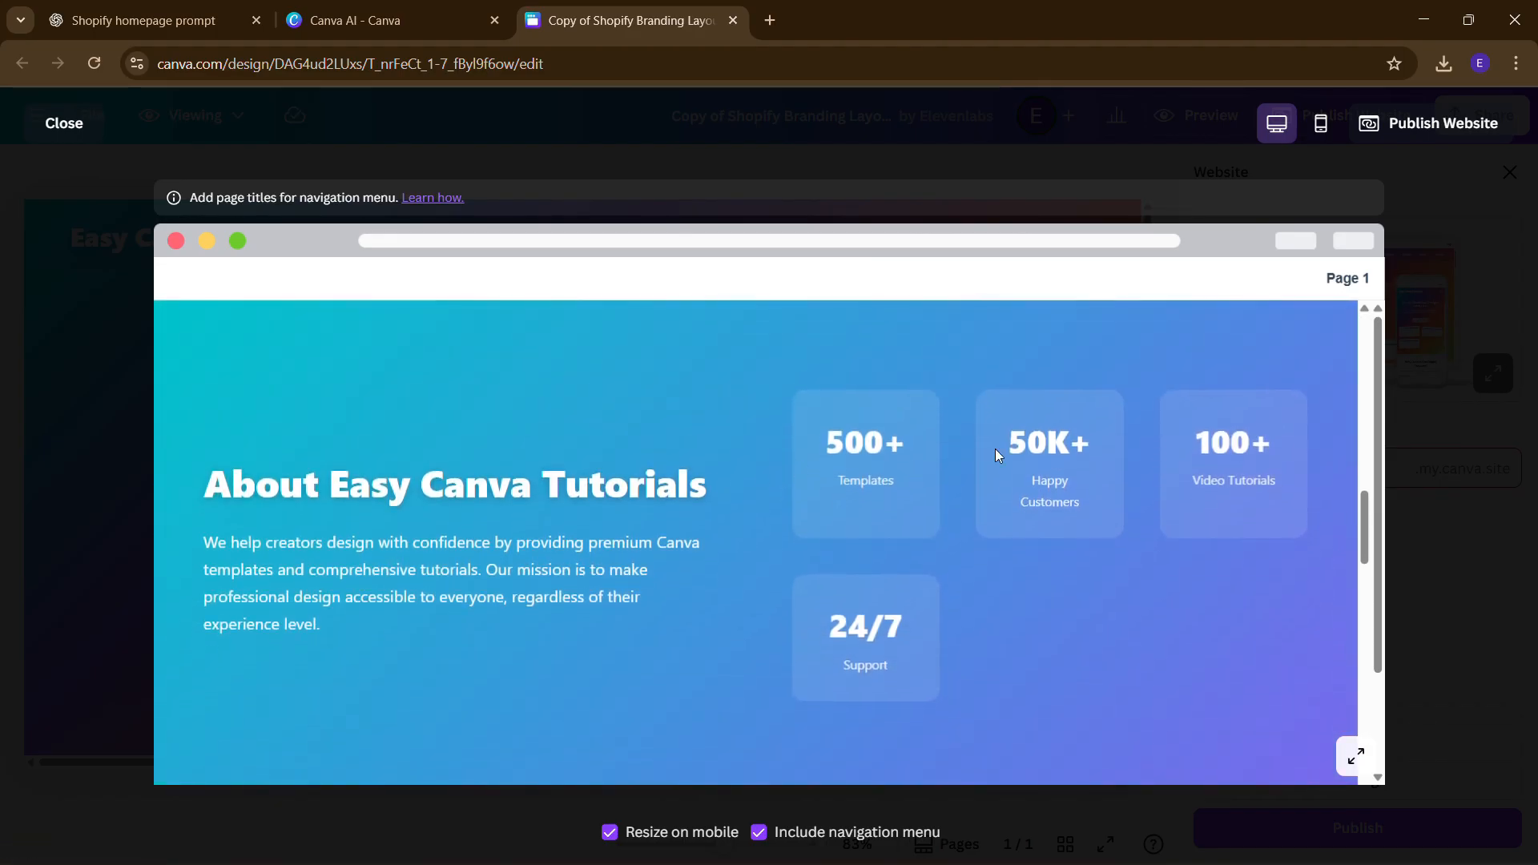
pyautogui.scroll(-10, 1050, 450)
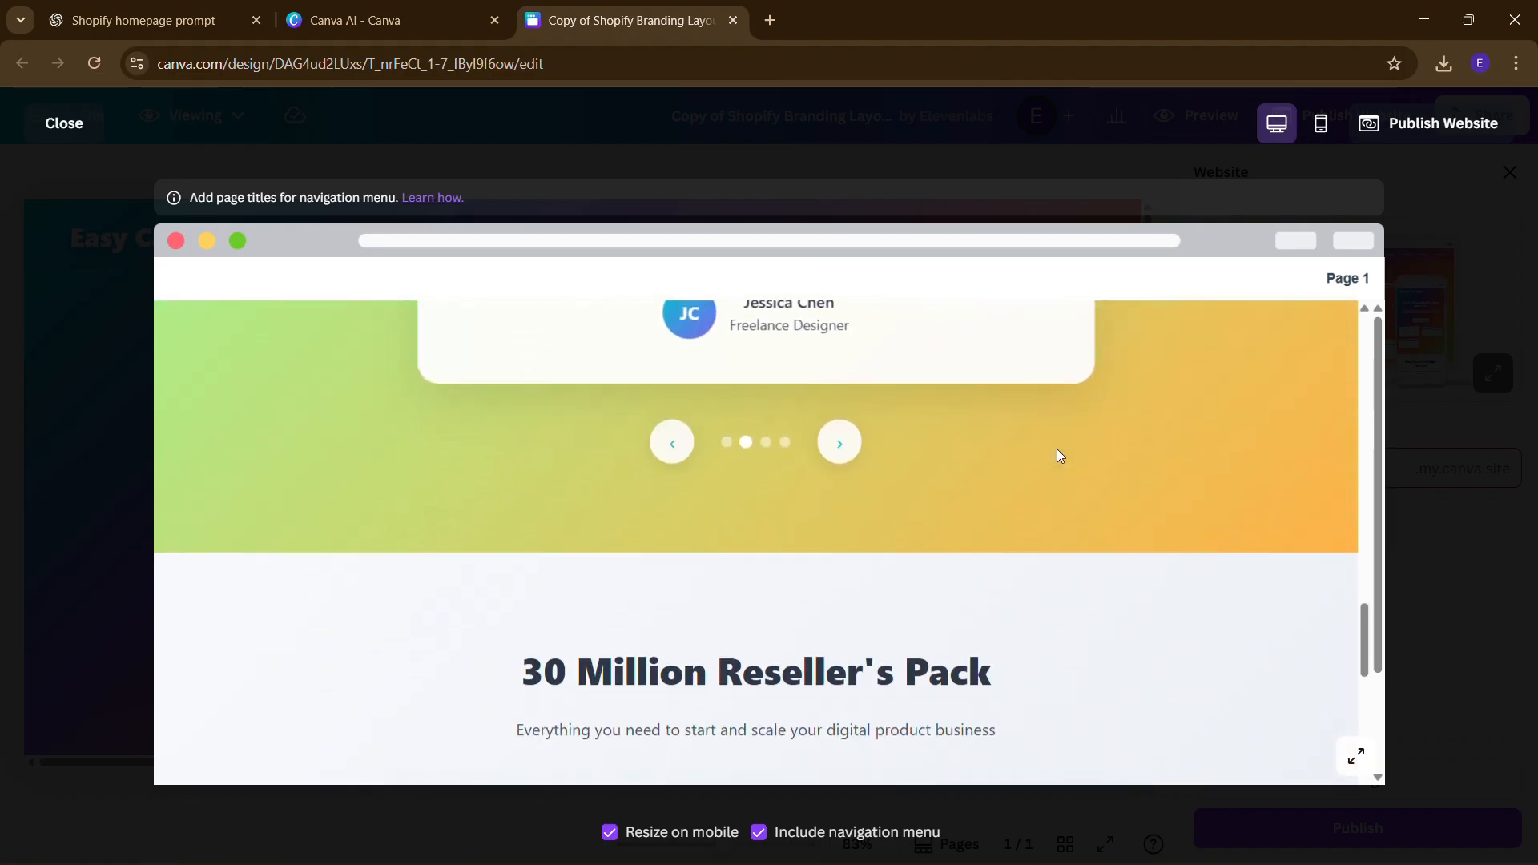
pyautogui.scroll(-15, 1056, 449)
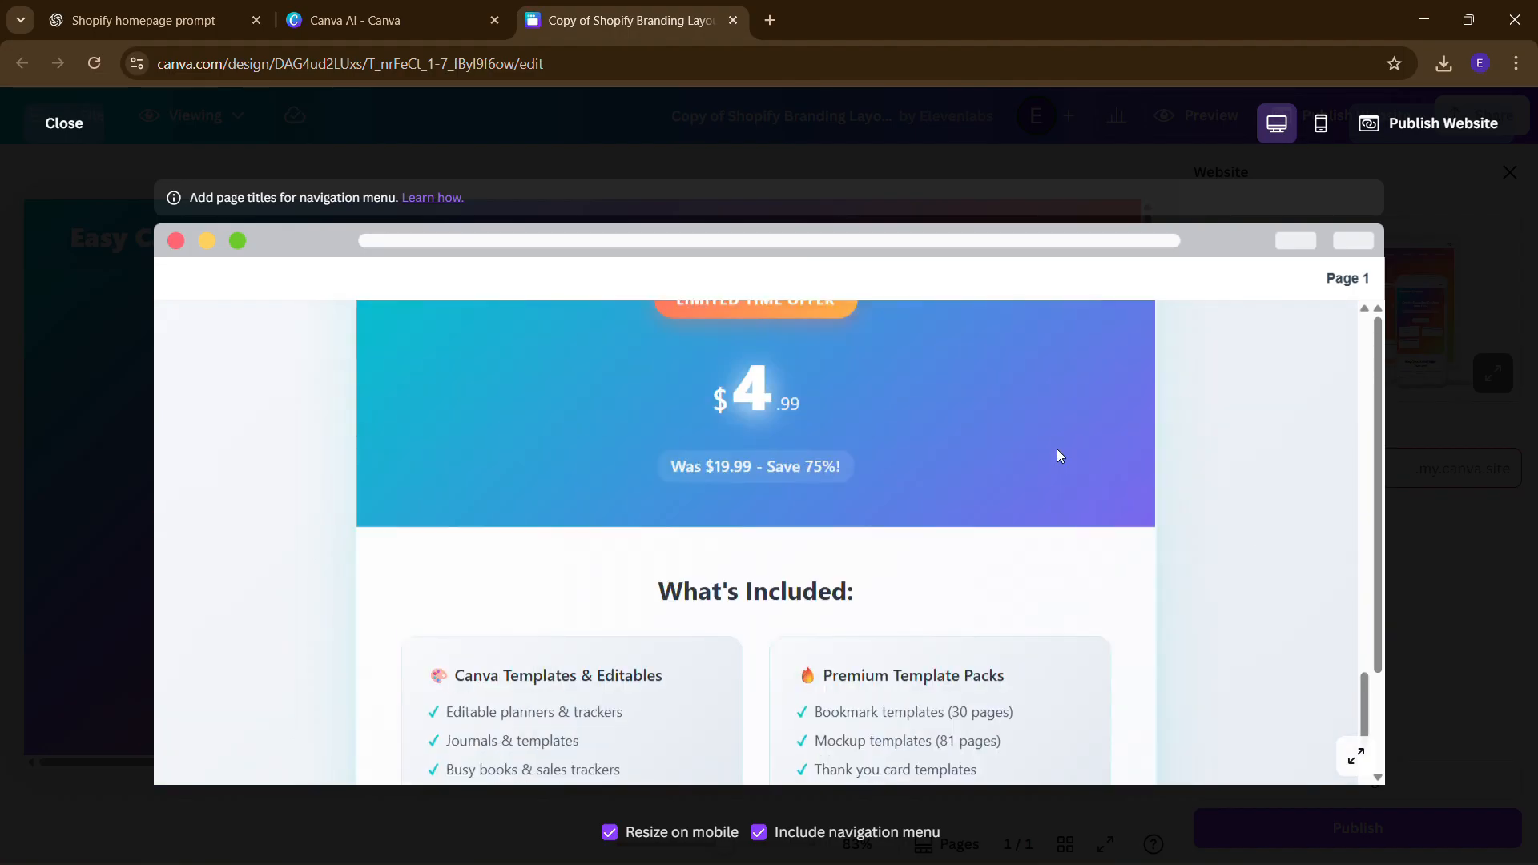
pyautogui.scroll(20, 1057, 451)
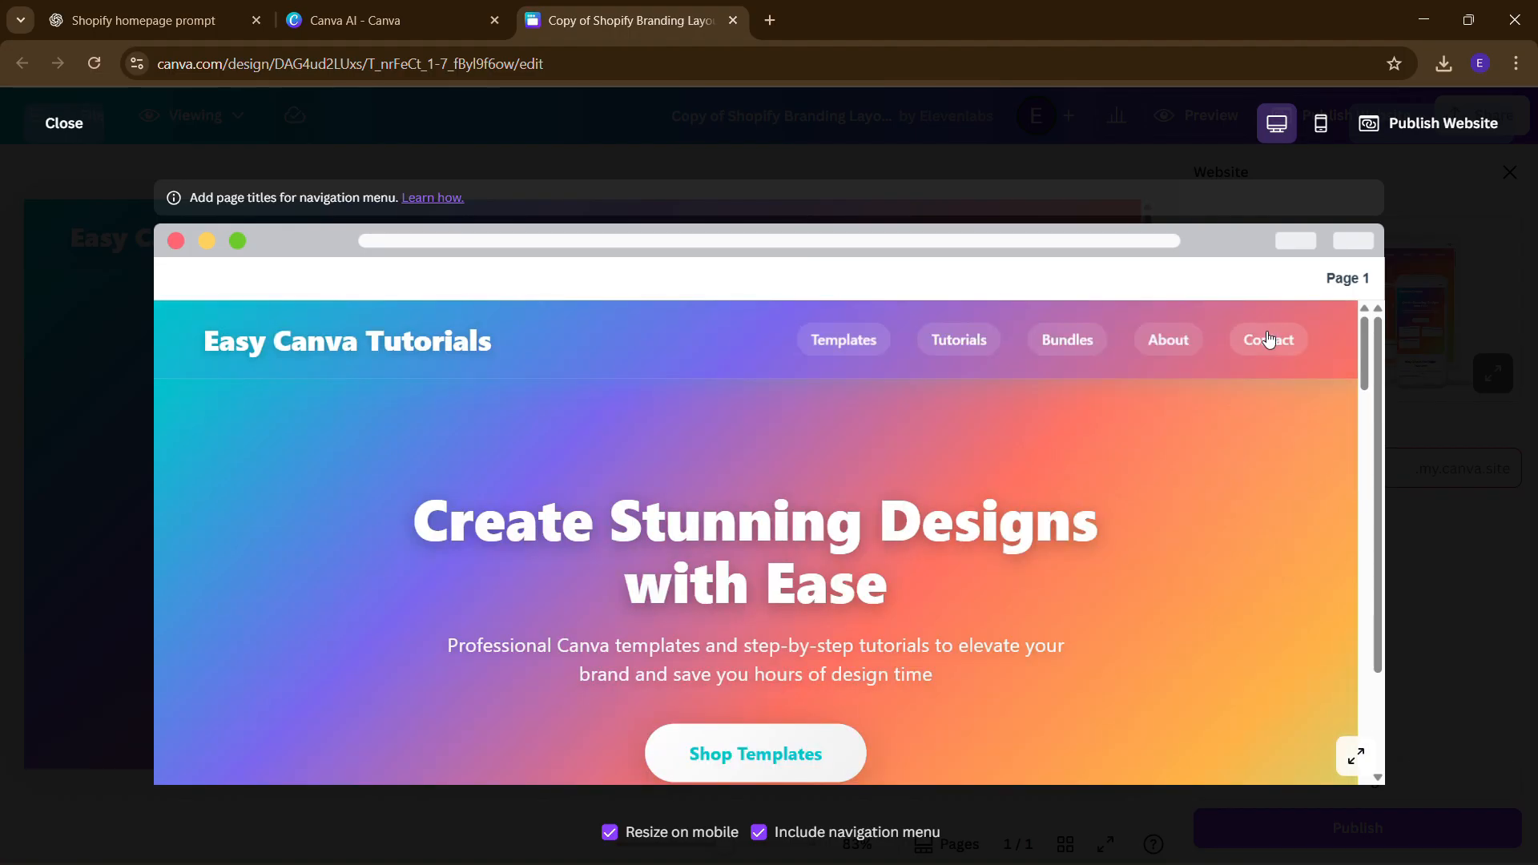
pyautogui.click(1265, 335)
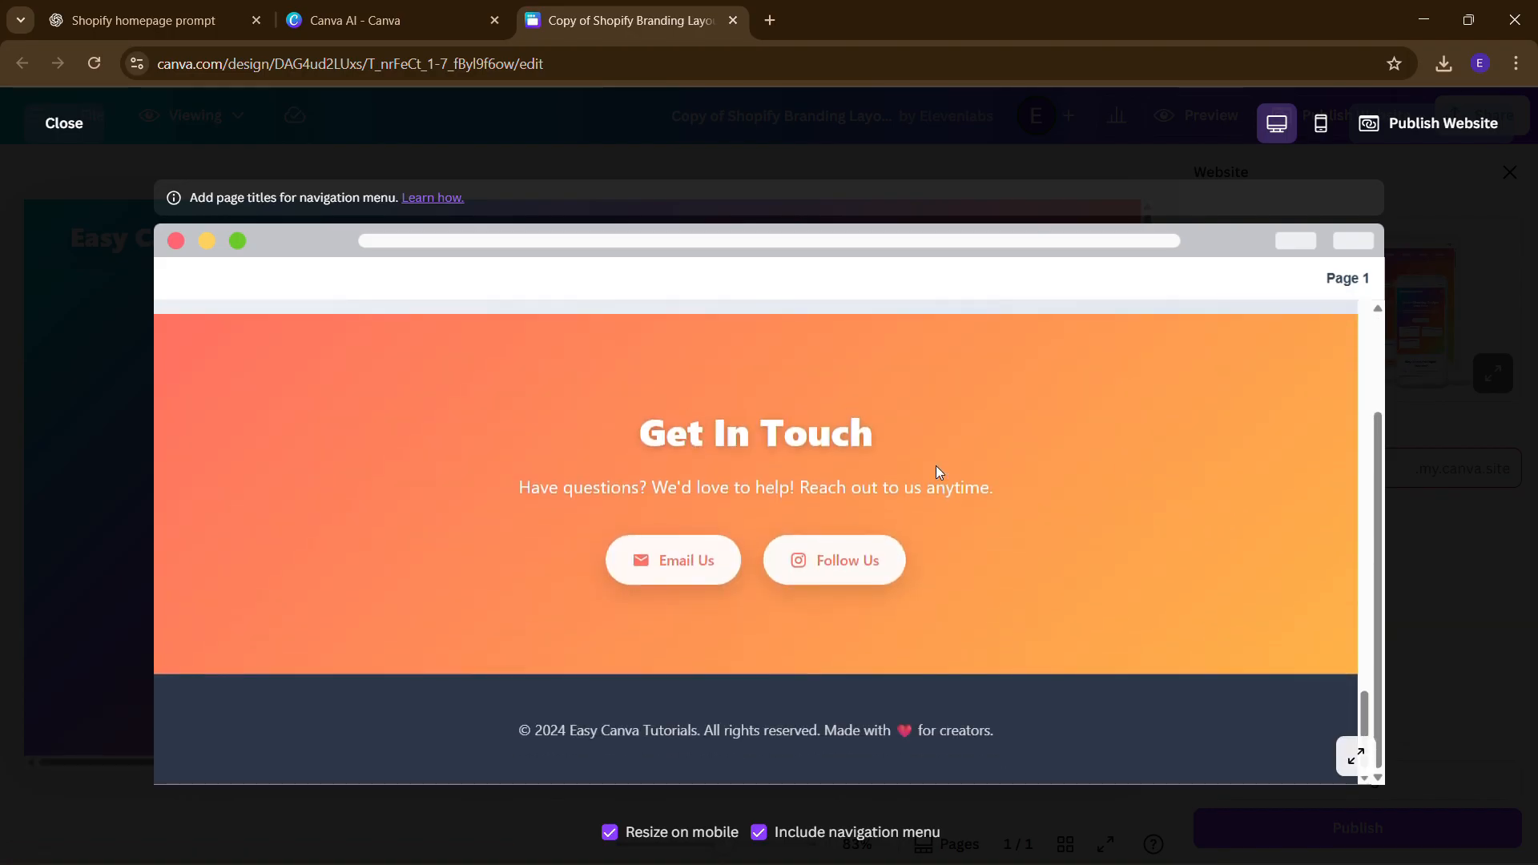
pyautogui.scroll(5, 926, 534)
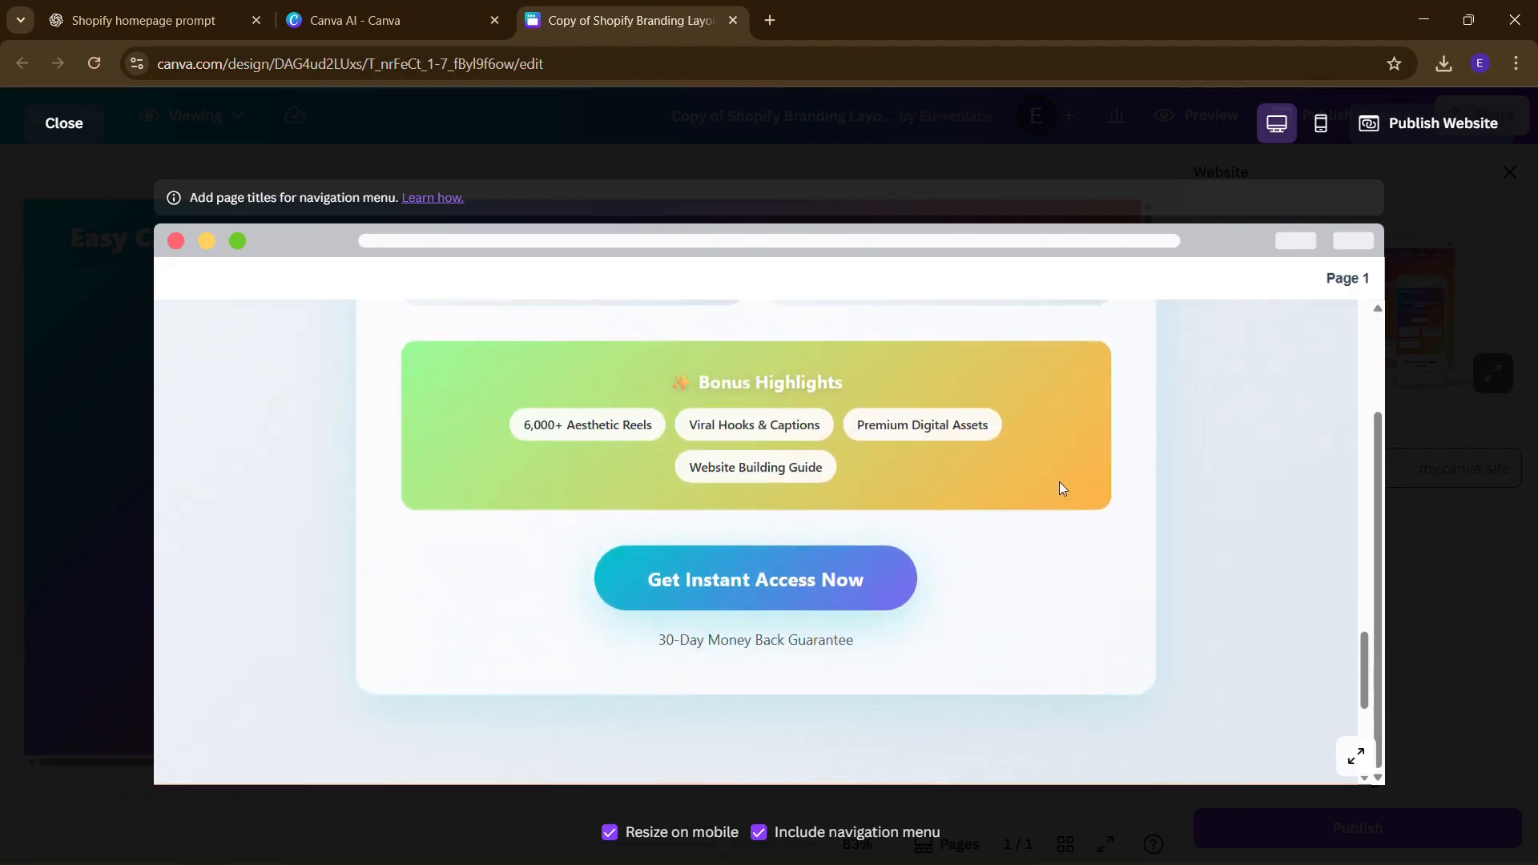
pyautogui.scroll(-4, 1065, 481)
pyautogui.scroll(-2, 1073, 479)
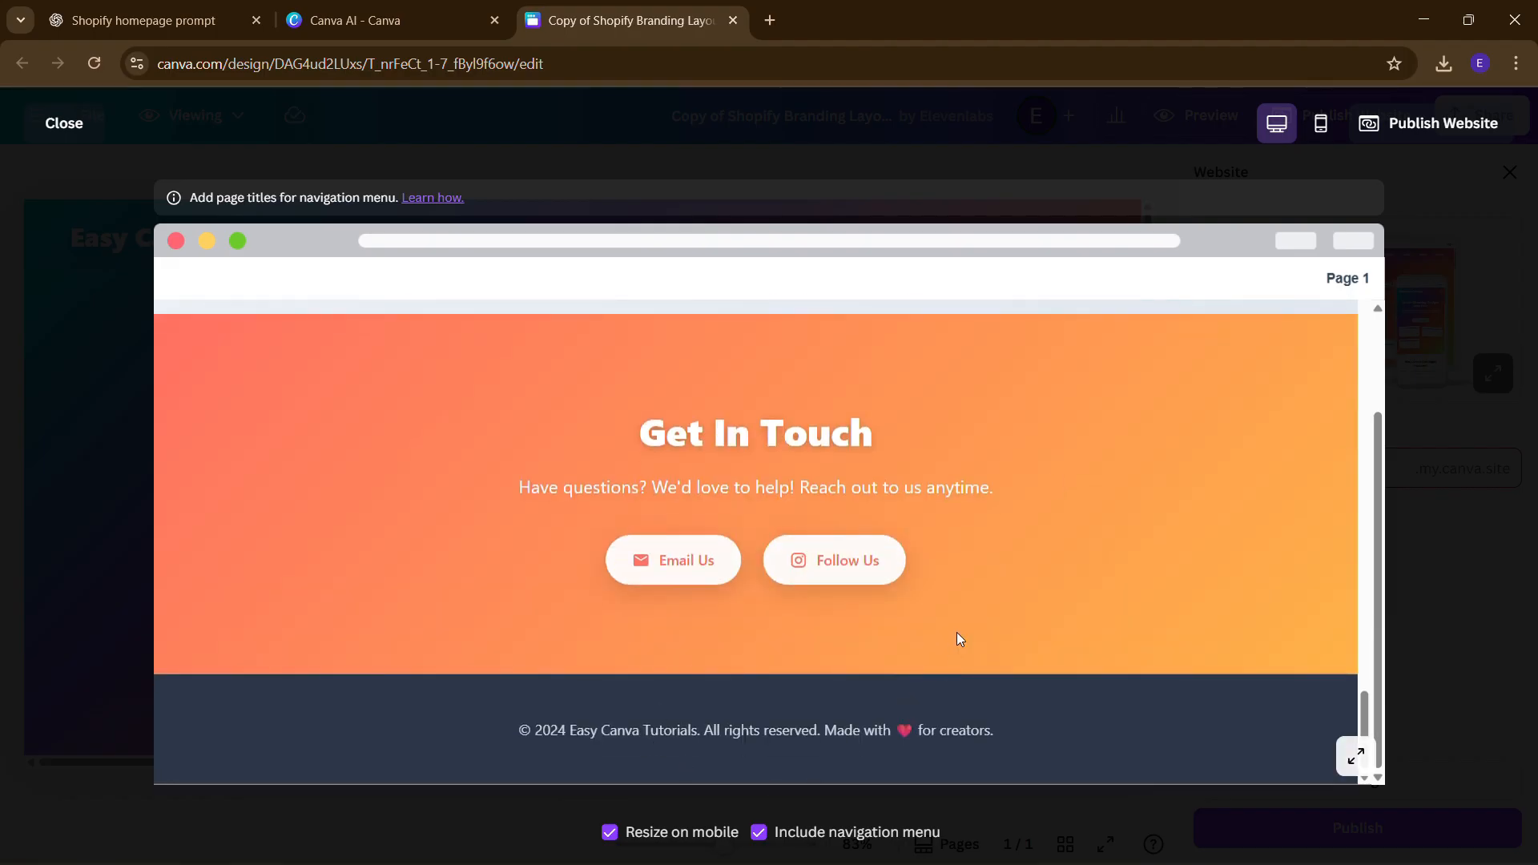
pyautogui.scroll(20, 956, 632)
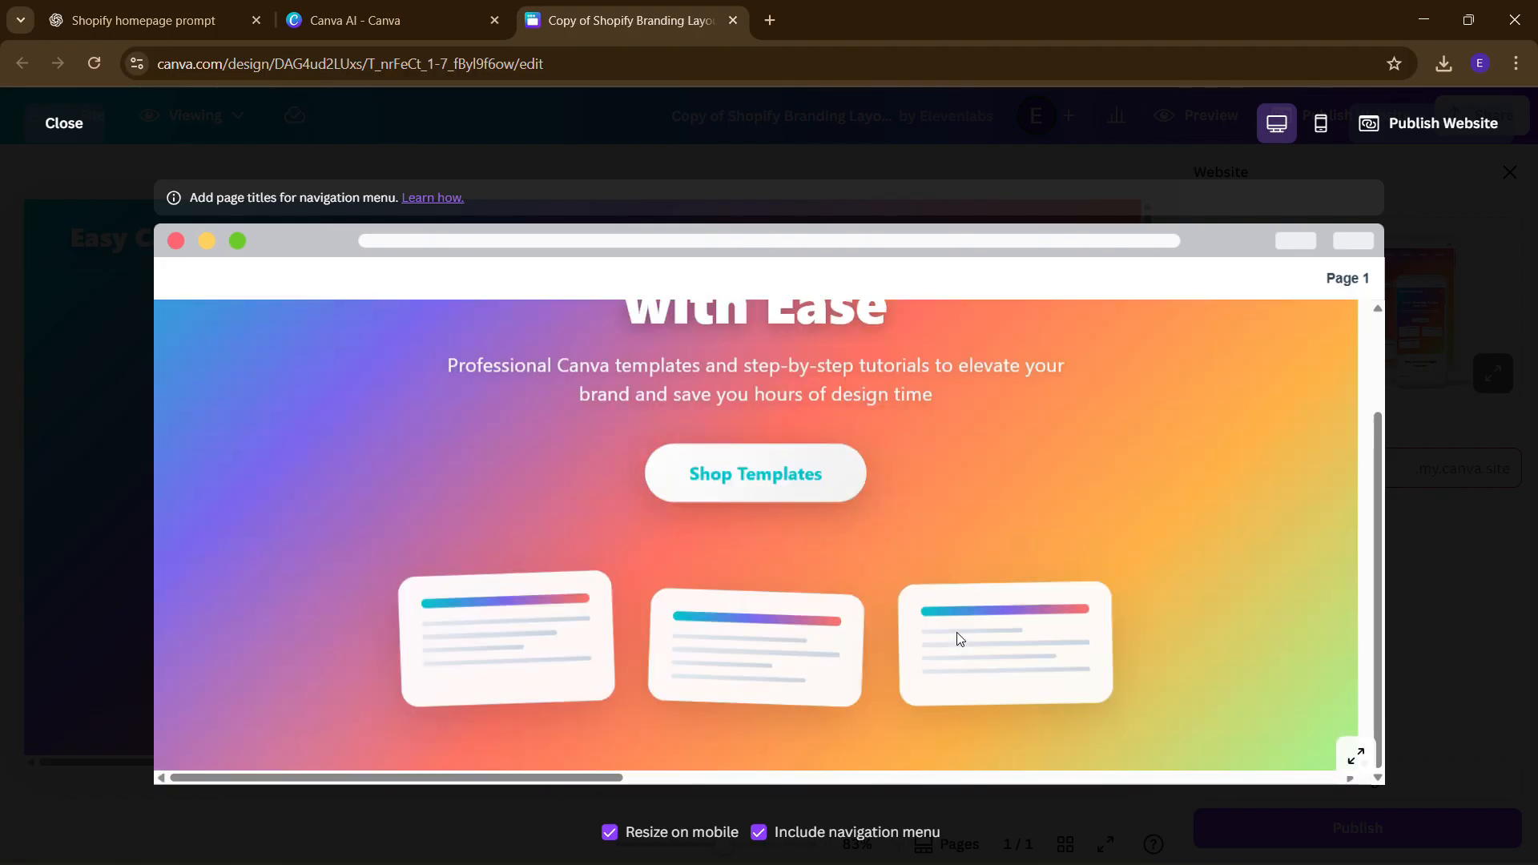
pyautogui.scroll(2, 959, 638)
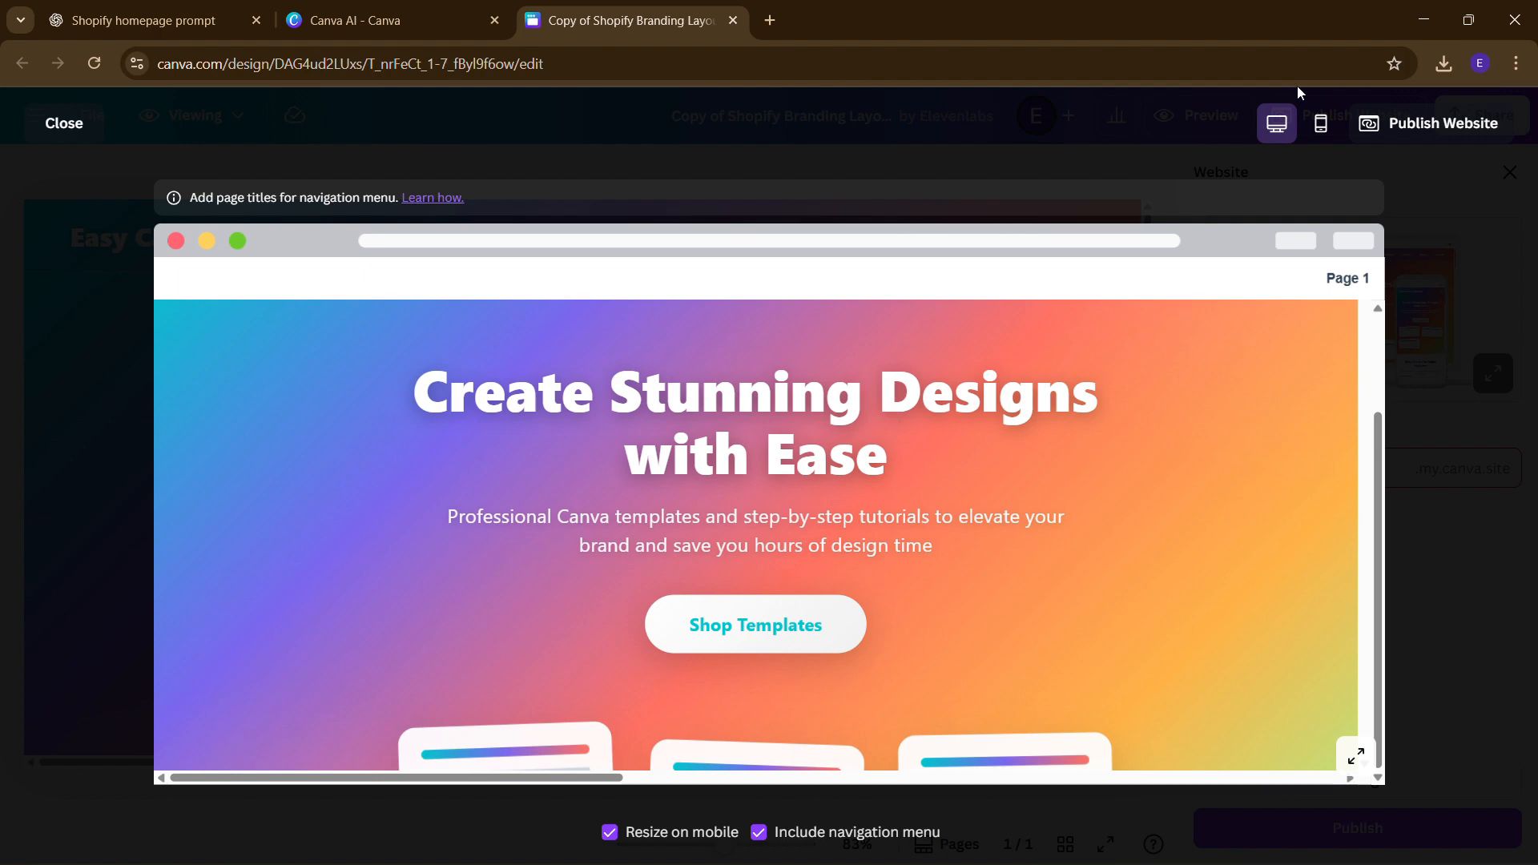
# - Review the site in phone layout, from hero through pricing and Get In Touch to the footer, then close the preview
pyautogui.click(1325, 142)
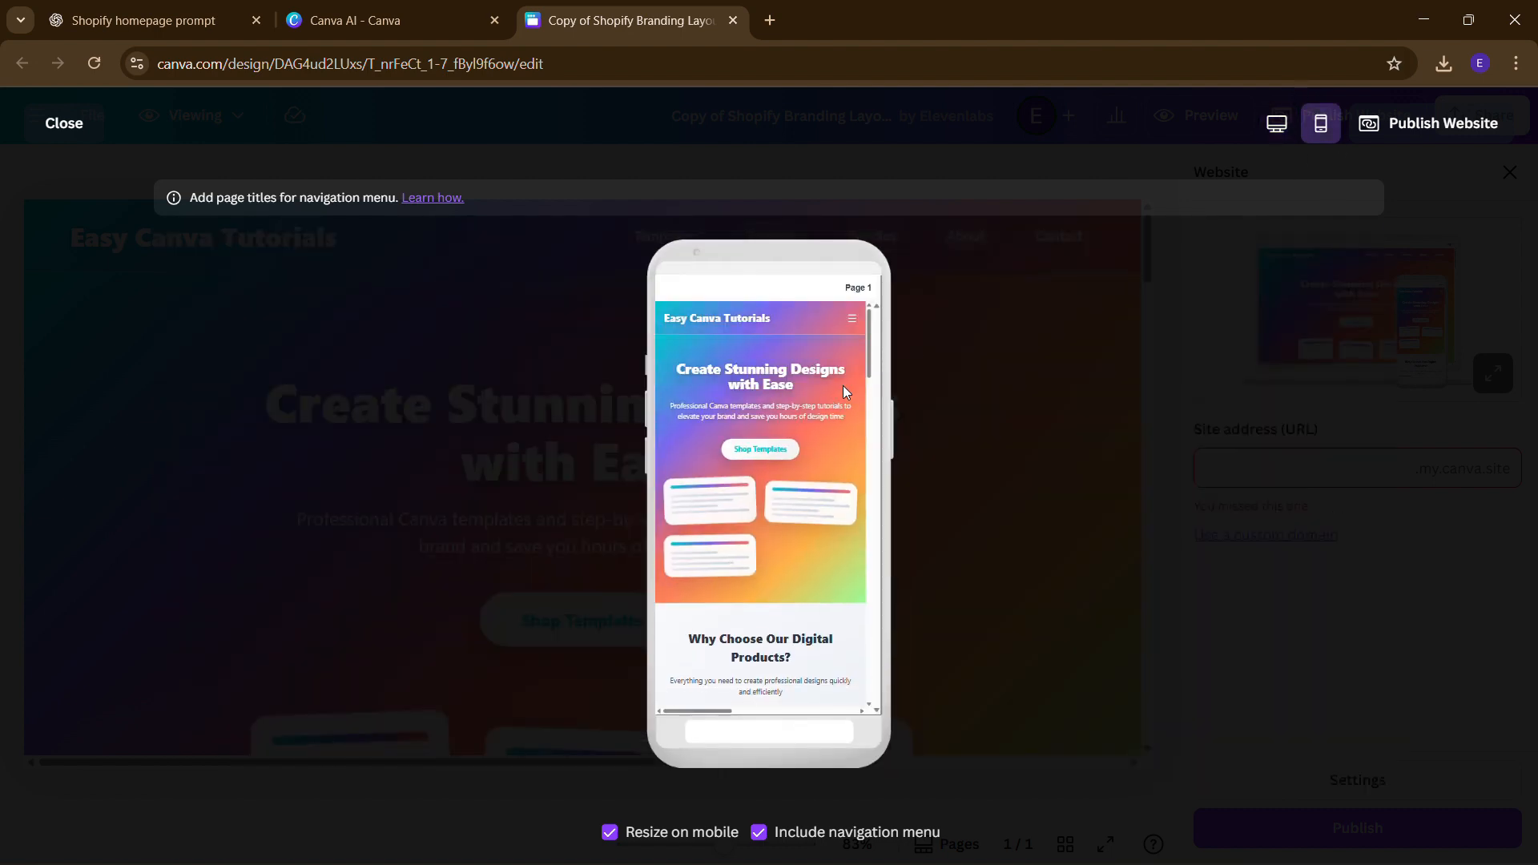
pyautogui.keyDown('ctrl'); pyautogui.scroll(2, 790, 464); pyautogui.keyUp('ctrl')
pyautogui.keyDown('ctrl'); pyautogui.scroll(3, 790, 464); pyautogui.keyUp('ctrl')
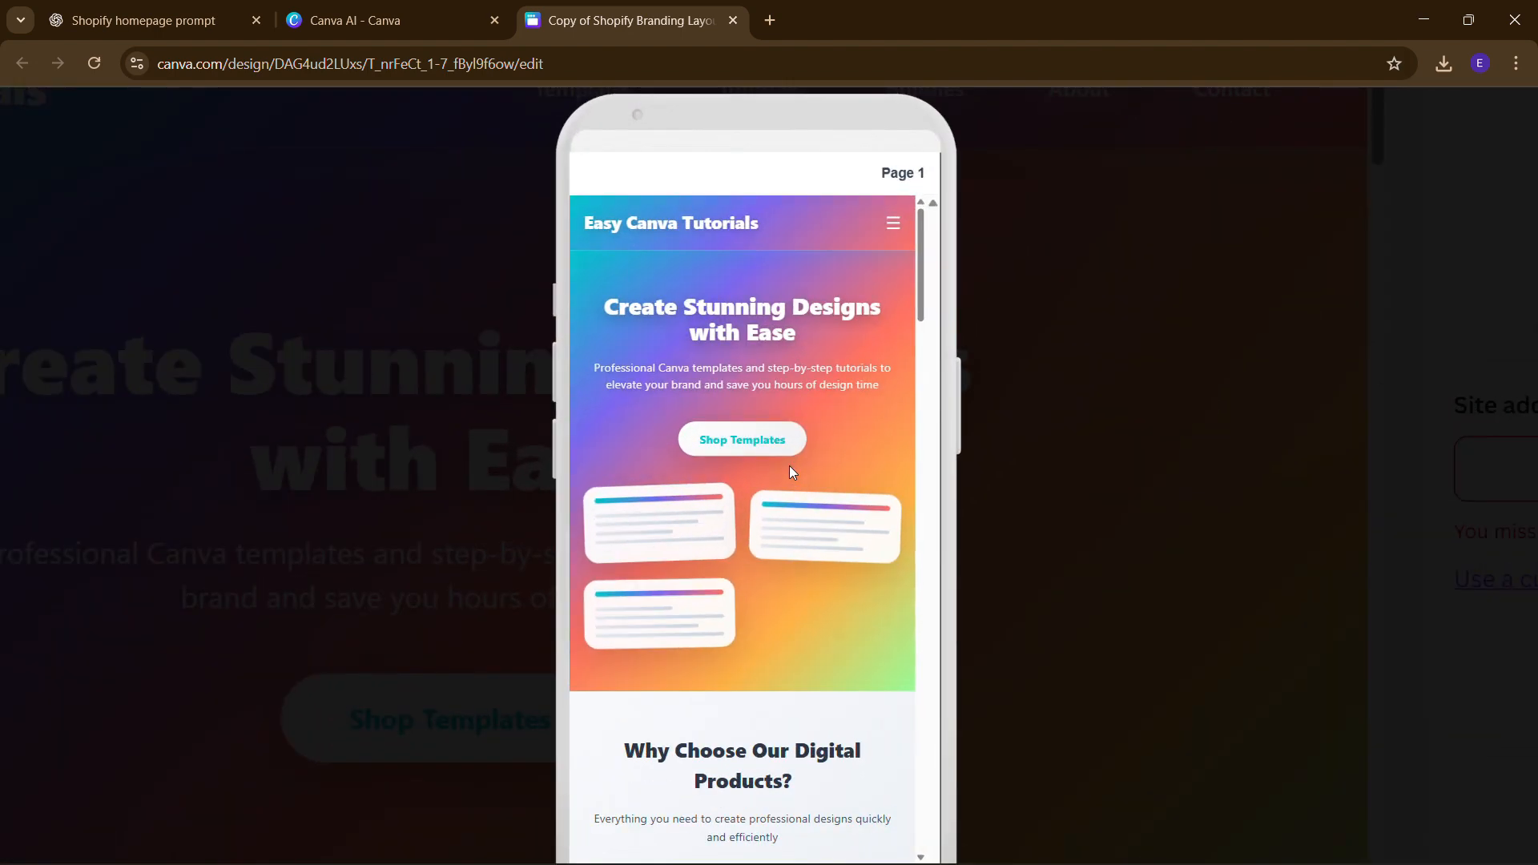
pyautogui.scroll(-7, 790, 465)
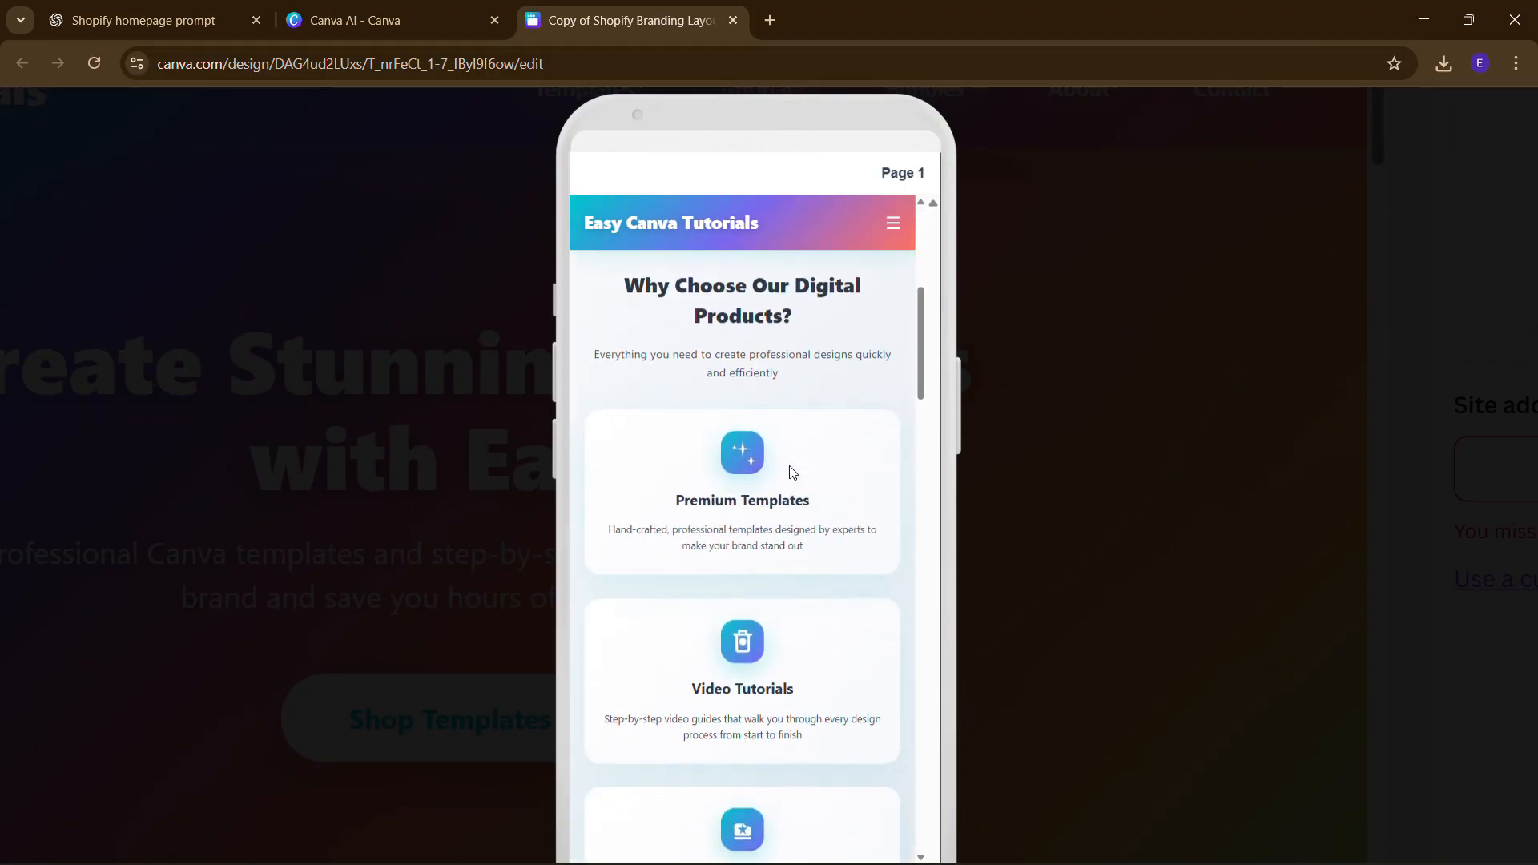
pyautogui.scroll(-10, 789, 466)
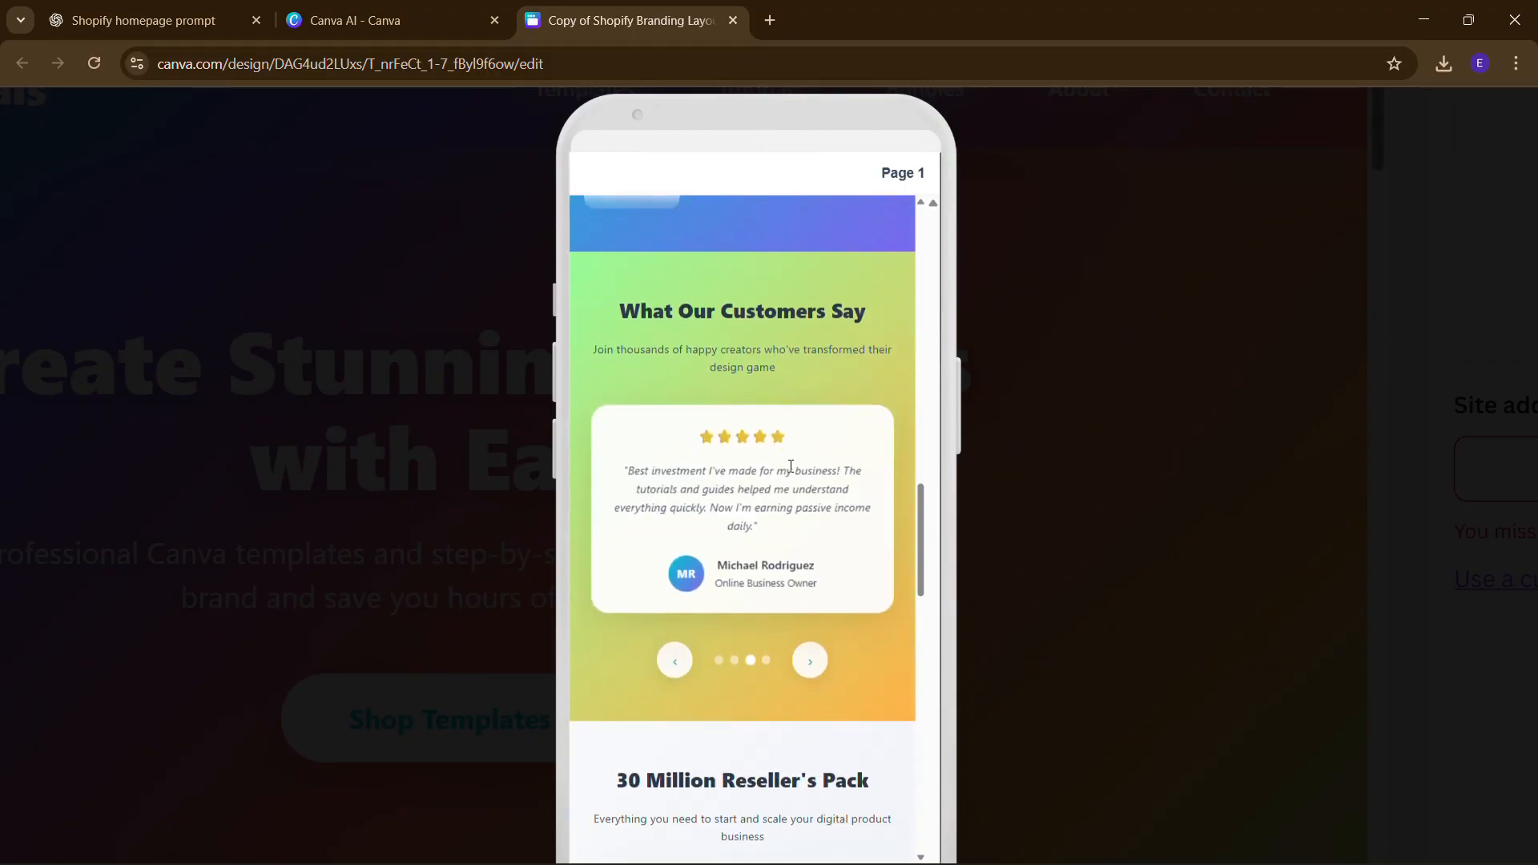
pyautogui.scroll(-12, 790, 465)
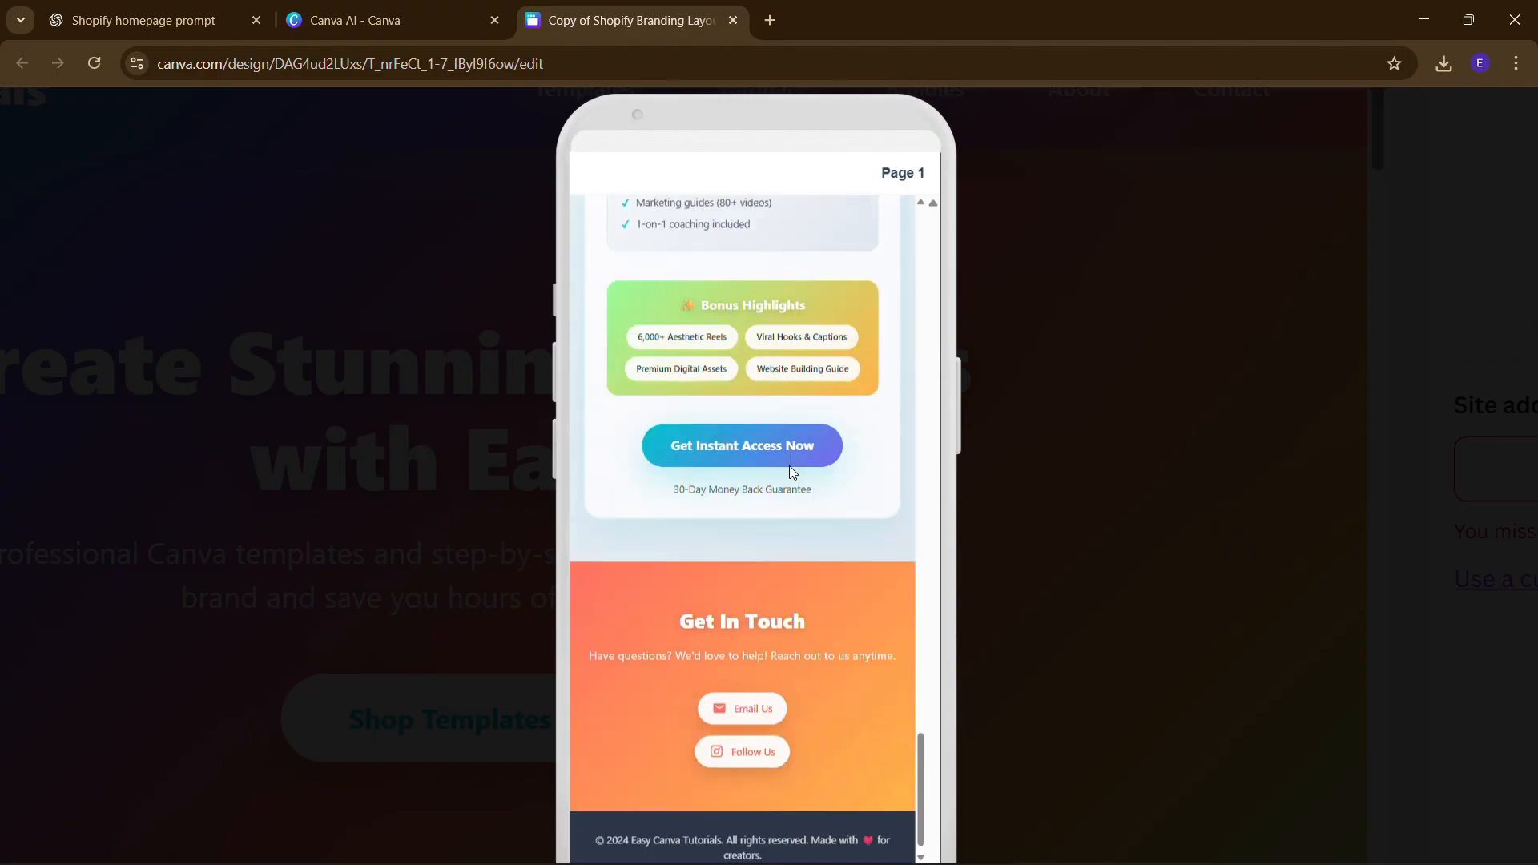
pyautogui.scroll(-1, 790, 466)
pyautogui.scroll(-5, 790, 465)
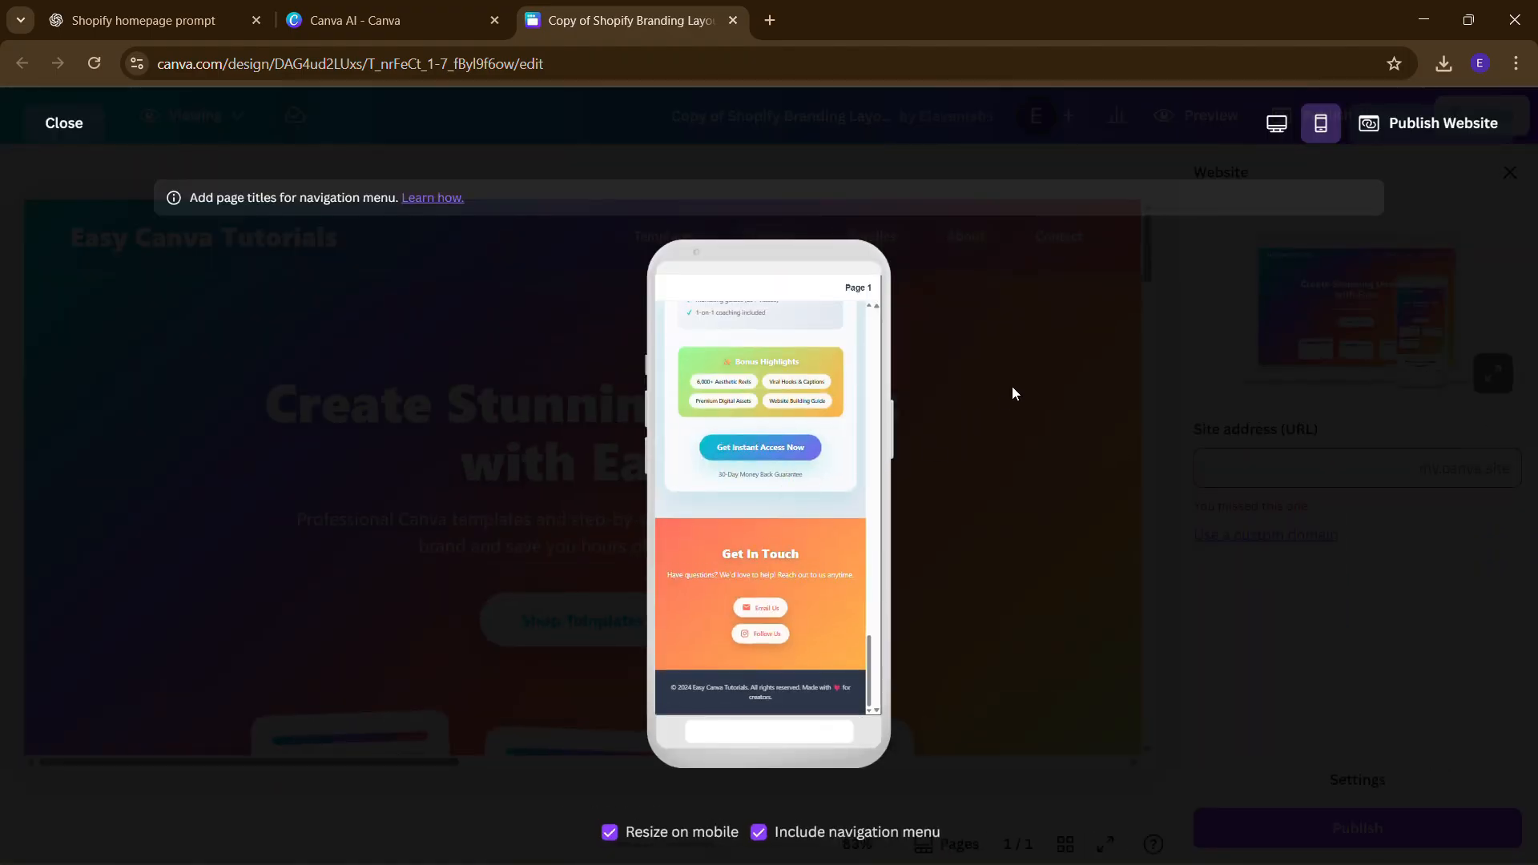
pyautogui.click(33, 122)
# - Publish the site at resellerspack.my.canva.site and view the live website
pyautogui.click(1293, 464)
pyautogui.write('resellerspack')
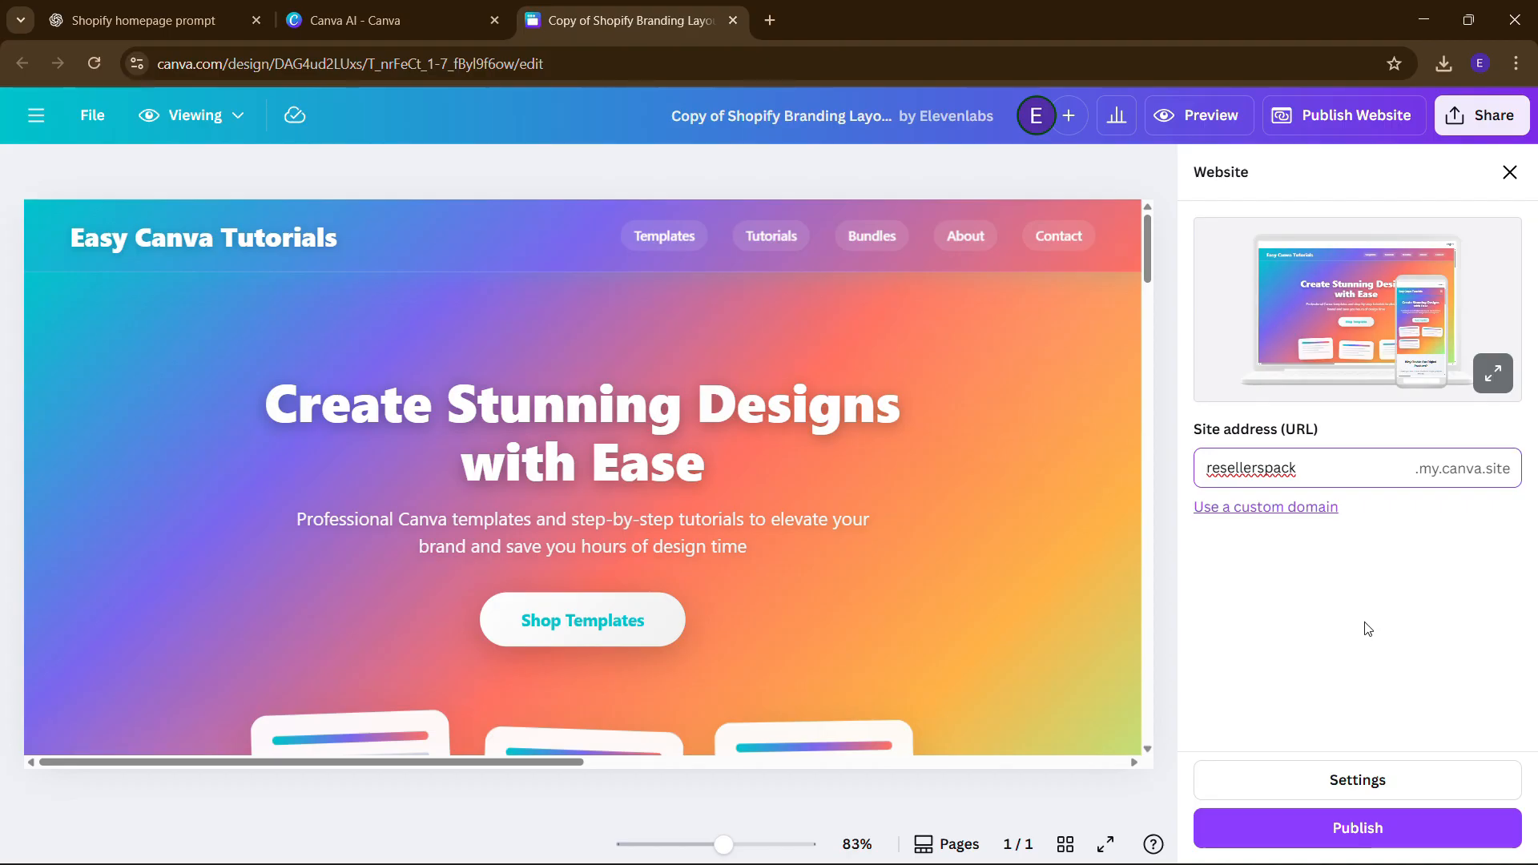
pyautogui.click(1356, 834)
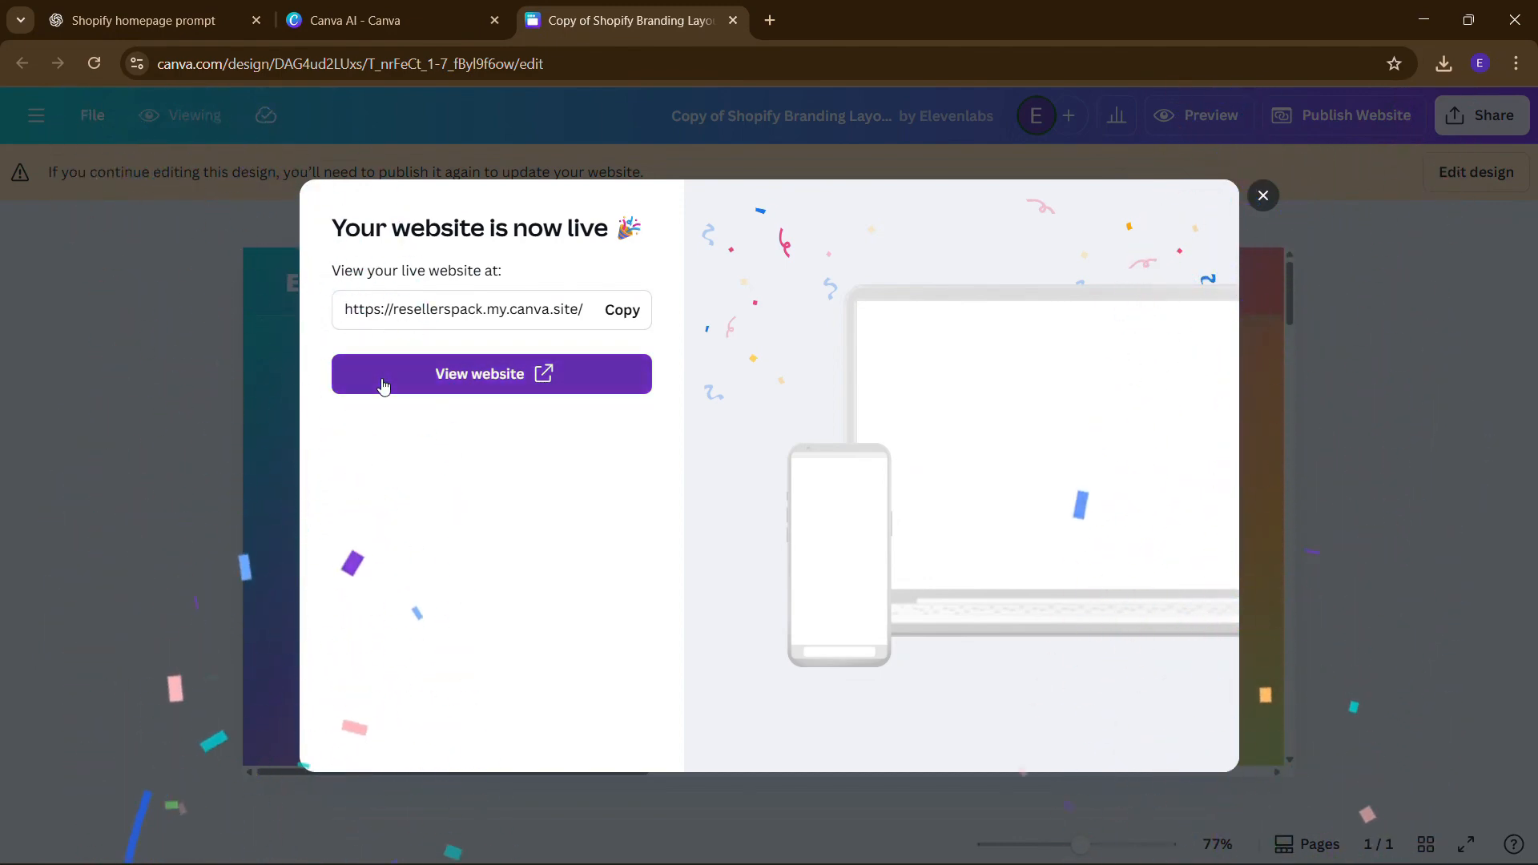
pyautogui.click(492, 373)
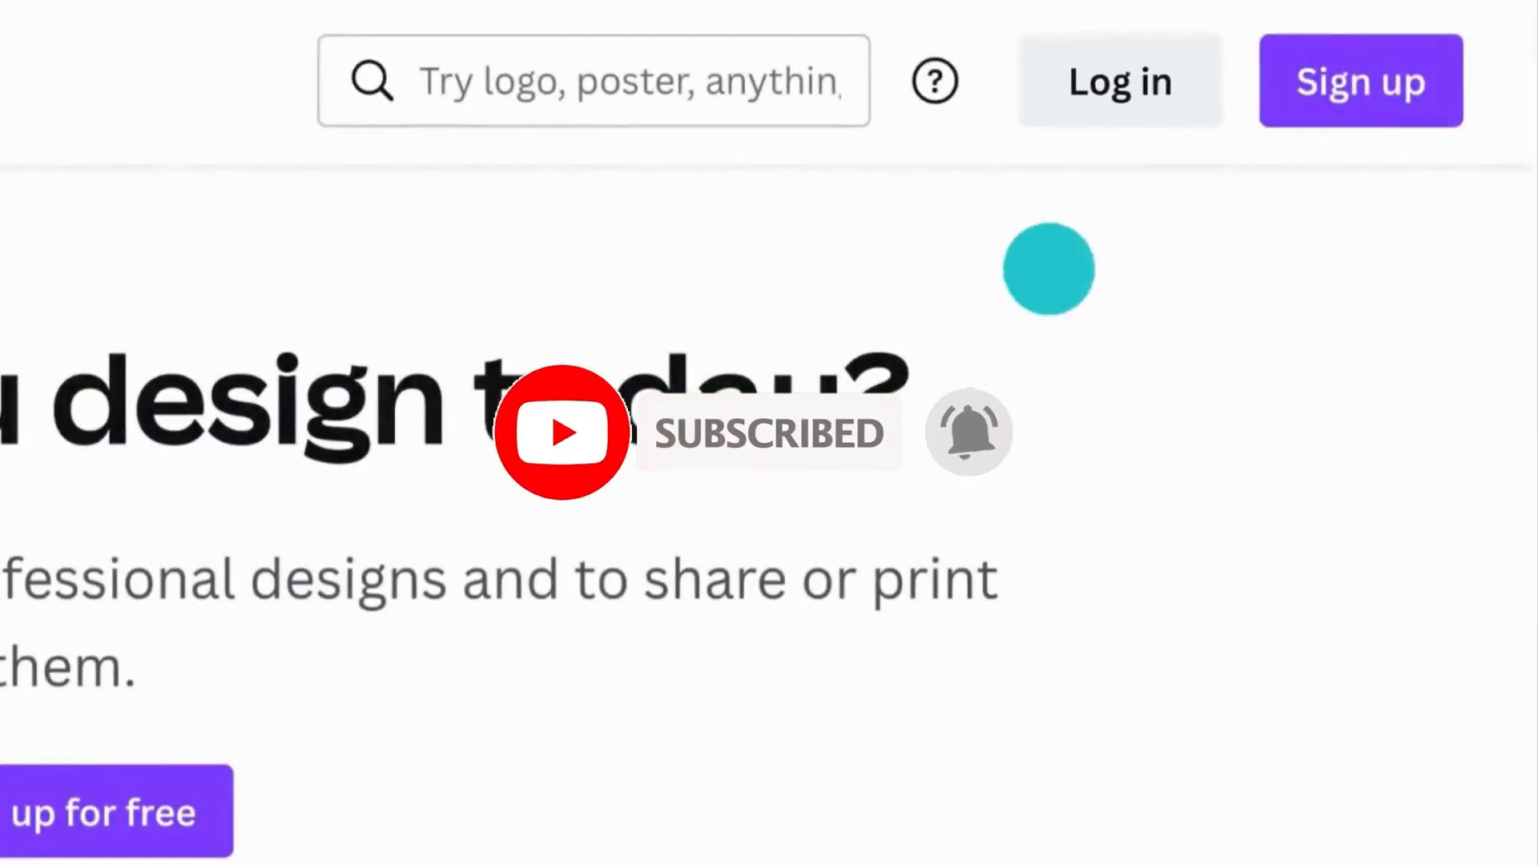
# - Sign in to Canva with an email address and submit it
pyautogui.click(1122, 83)
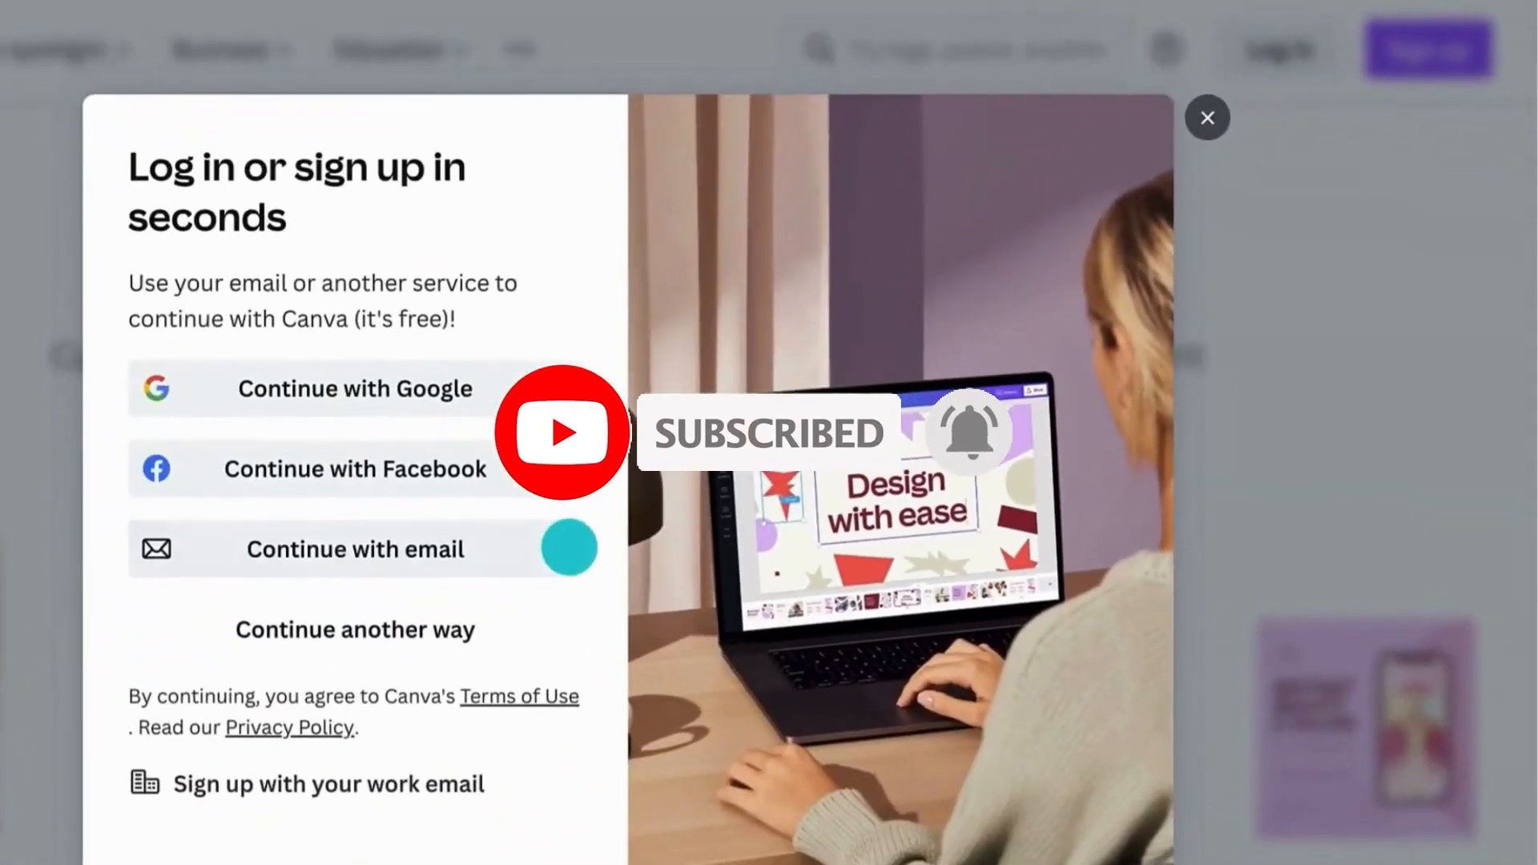
pyautogui.click(569, 547)
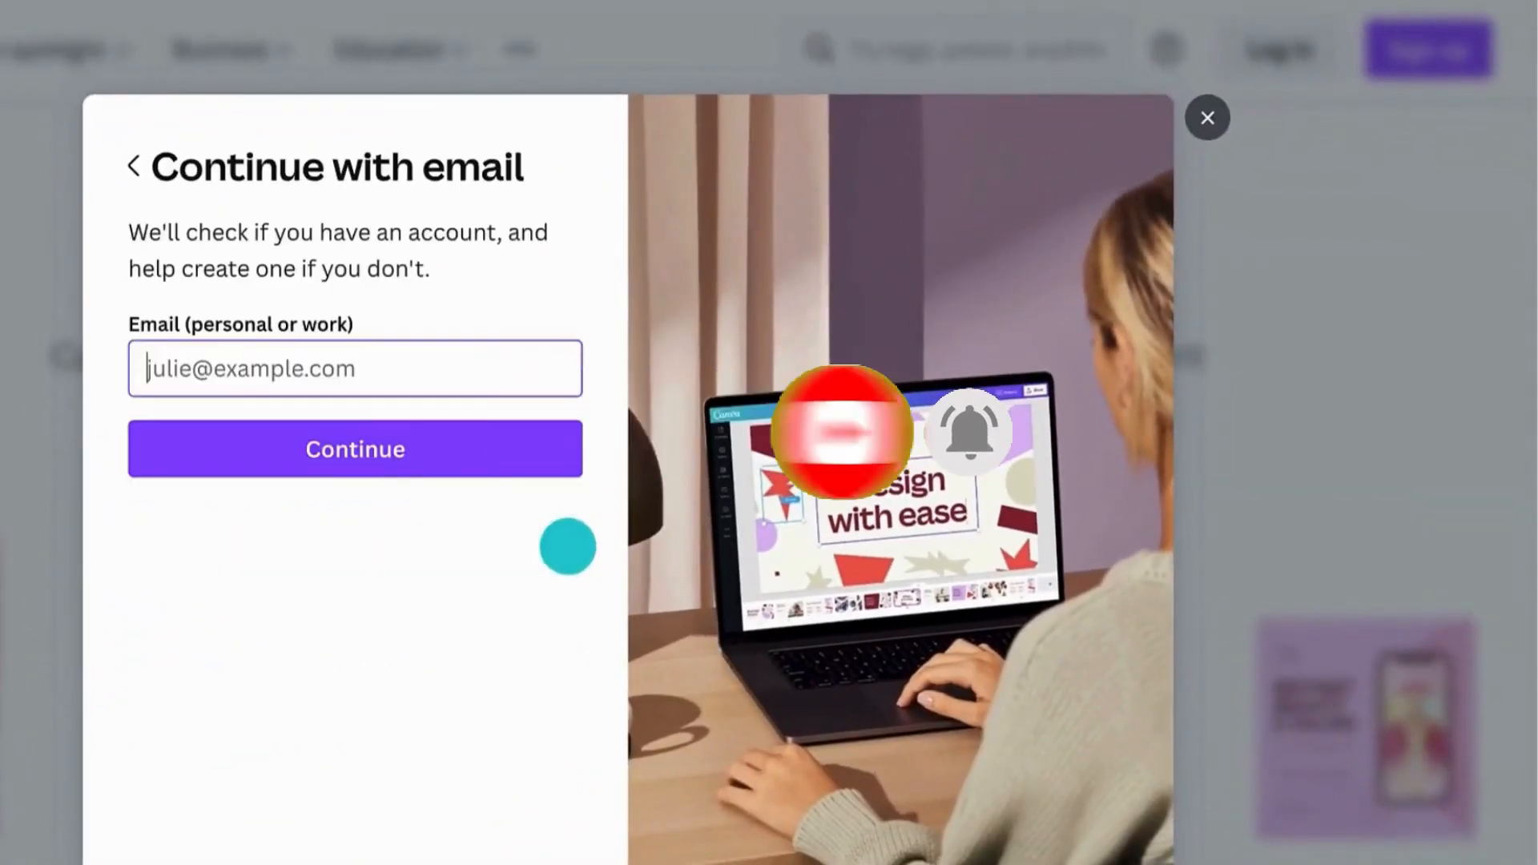
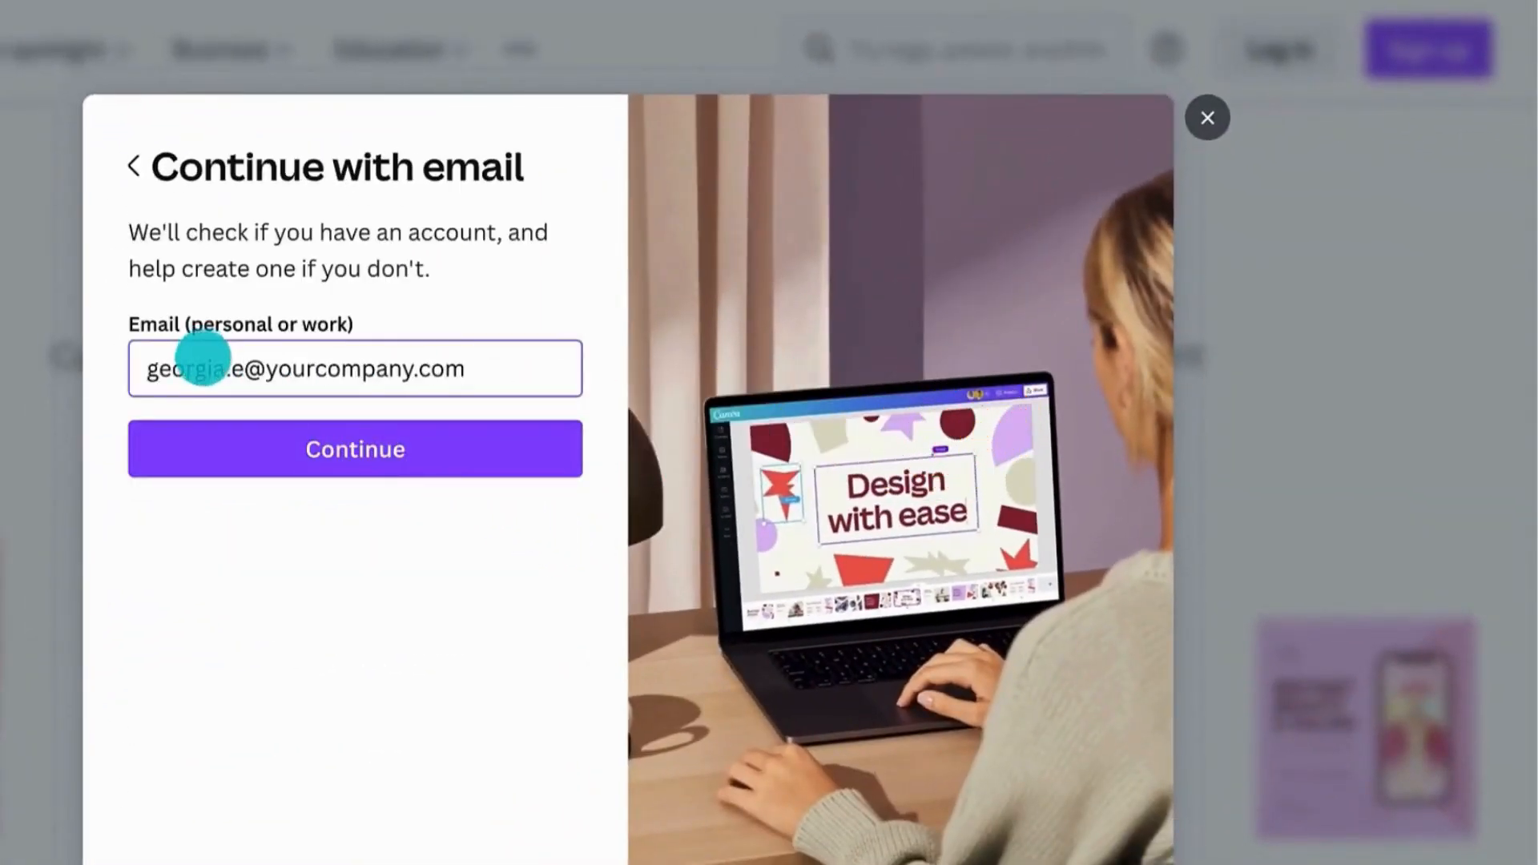
pyautogui.click(219, 423)
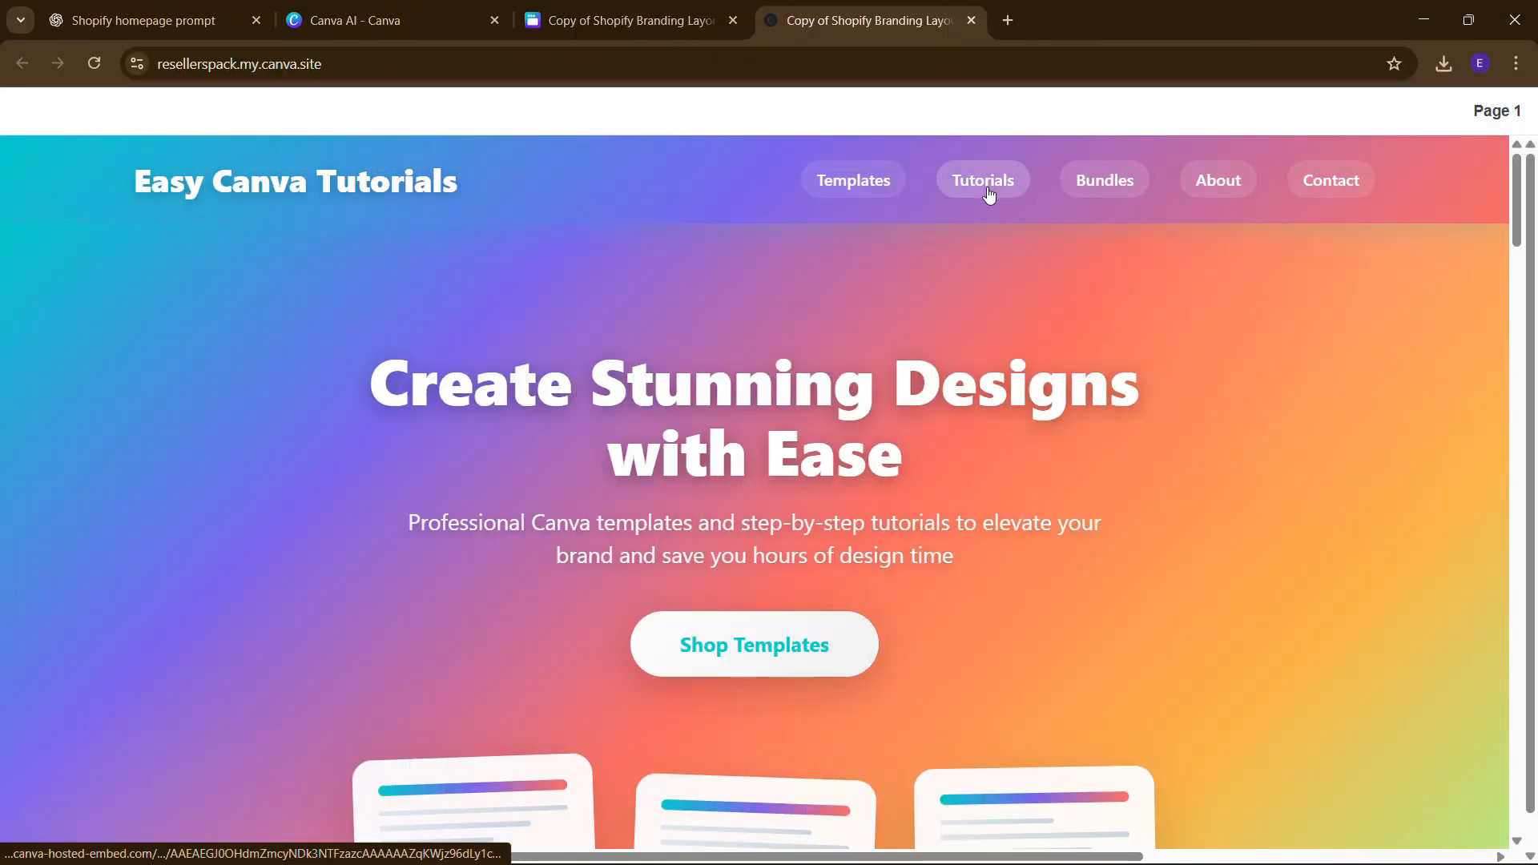
pyautogui.click(1208, 193)
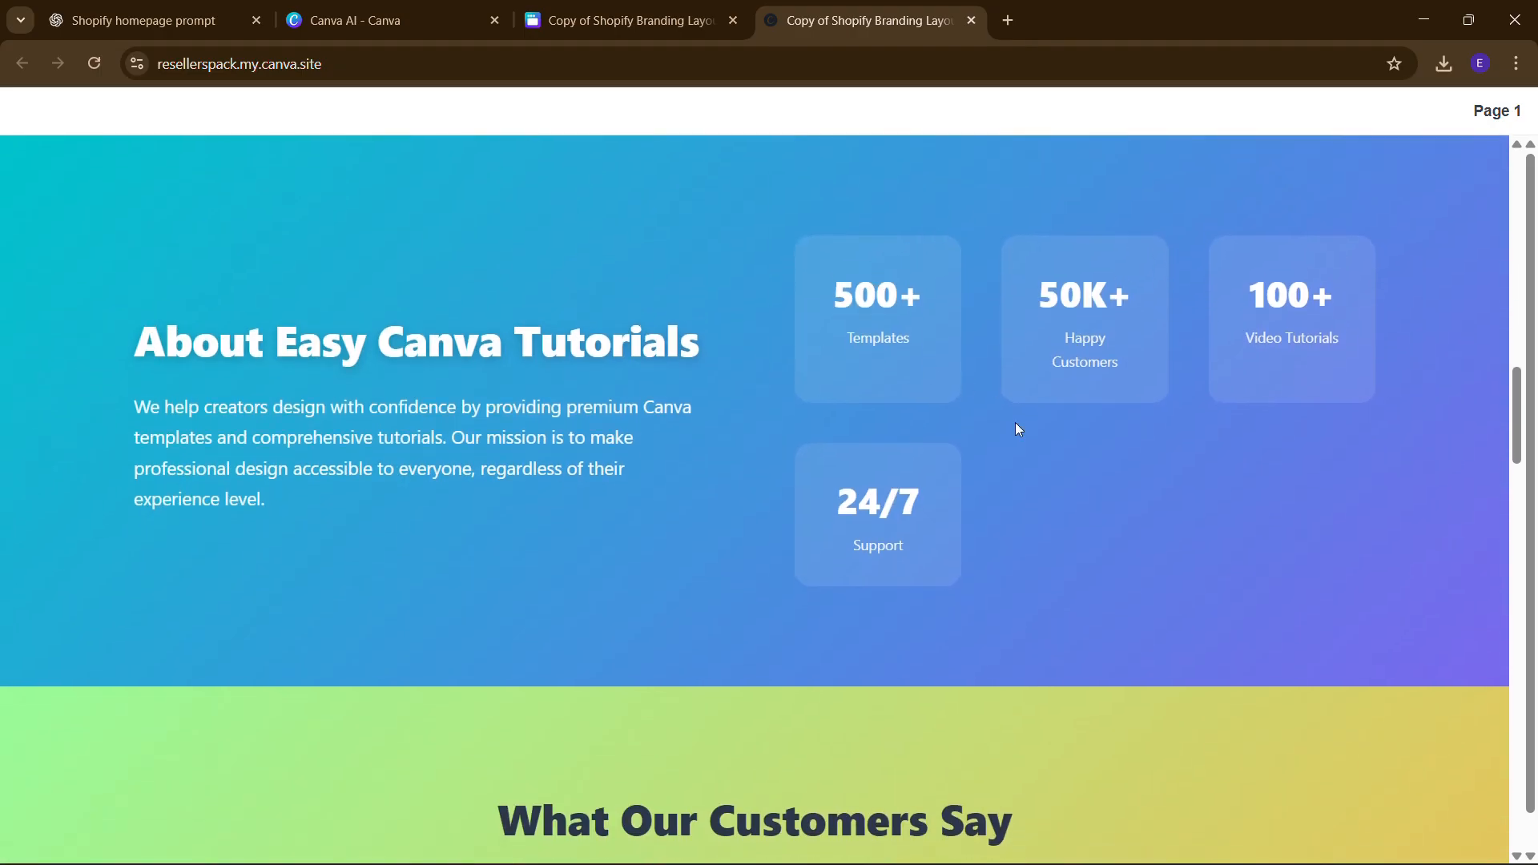
pyautogui.scroll(-3, 1016, 421)
pyautogui.scroll(10, 1016, 421)
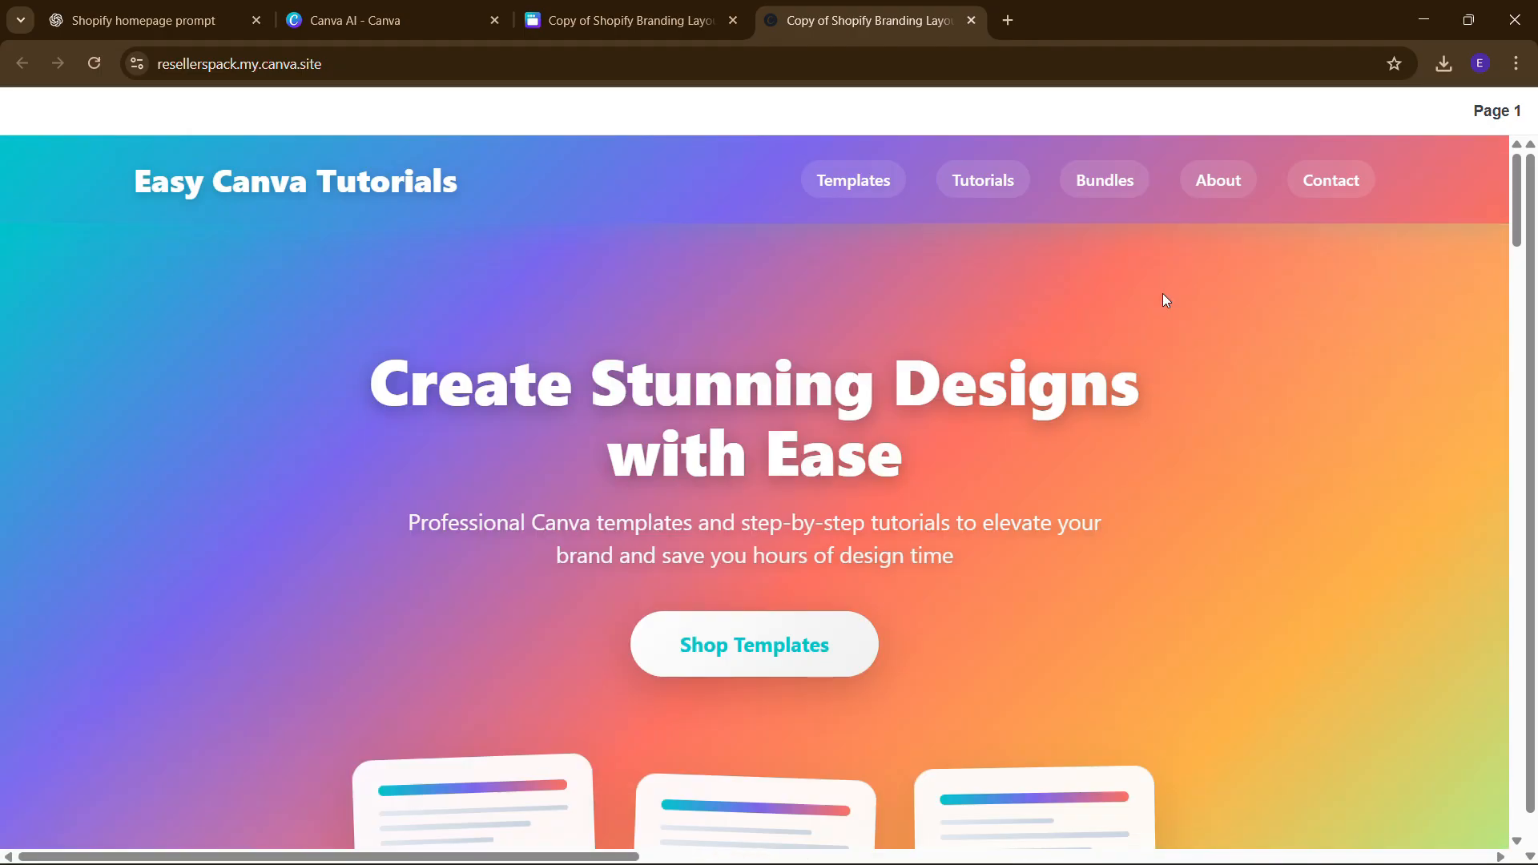
pyautogui.scroll(-5, 1062, 446)
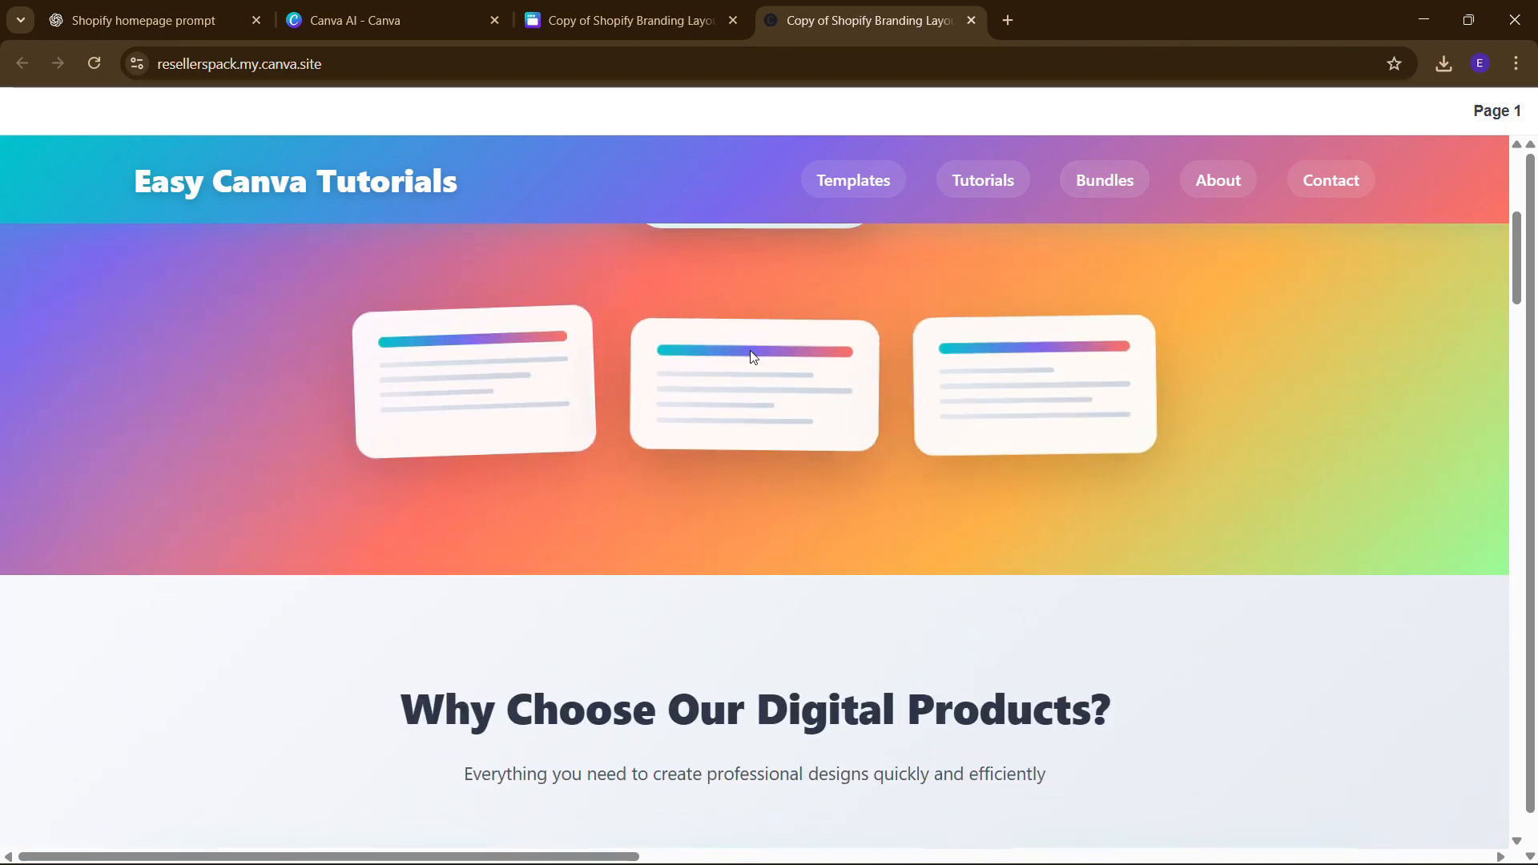
pyautogui.scroll(3, 733, 457)
pyautogui.click(773, 461)
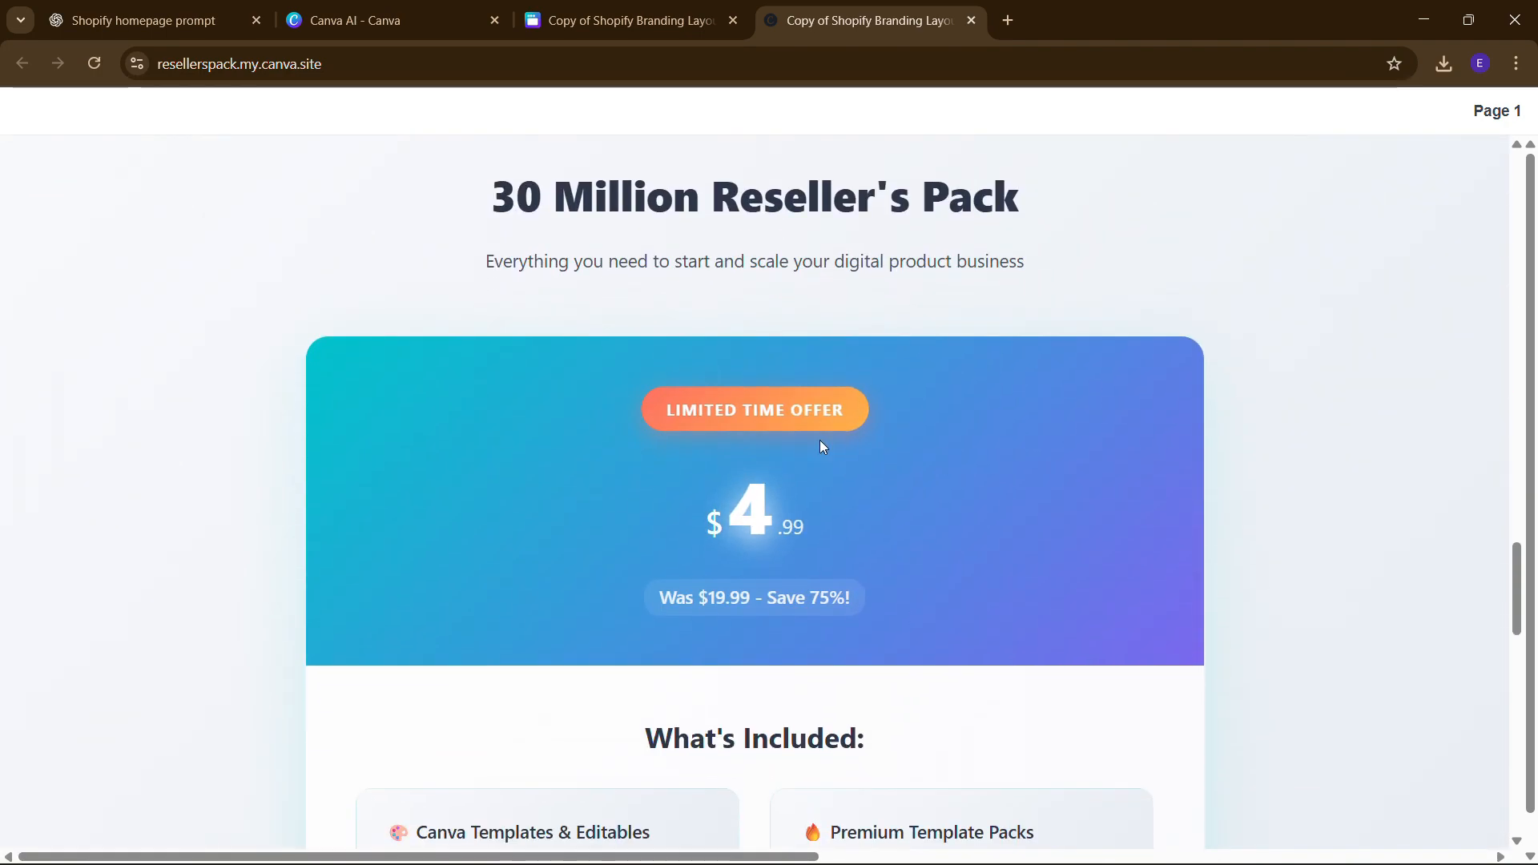
pyautogui.scroll(-10, 642, 626)
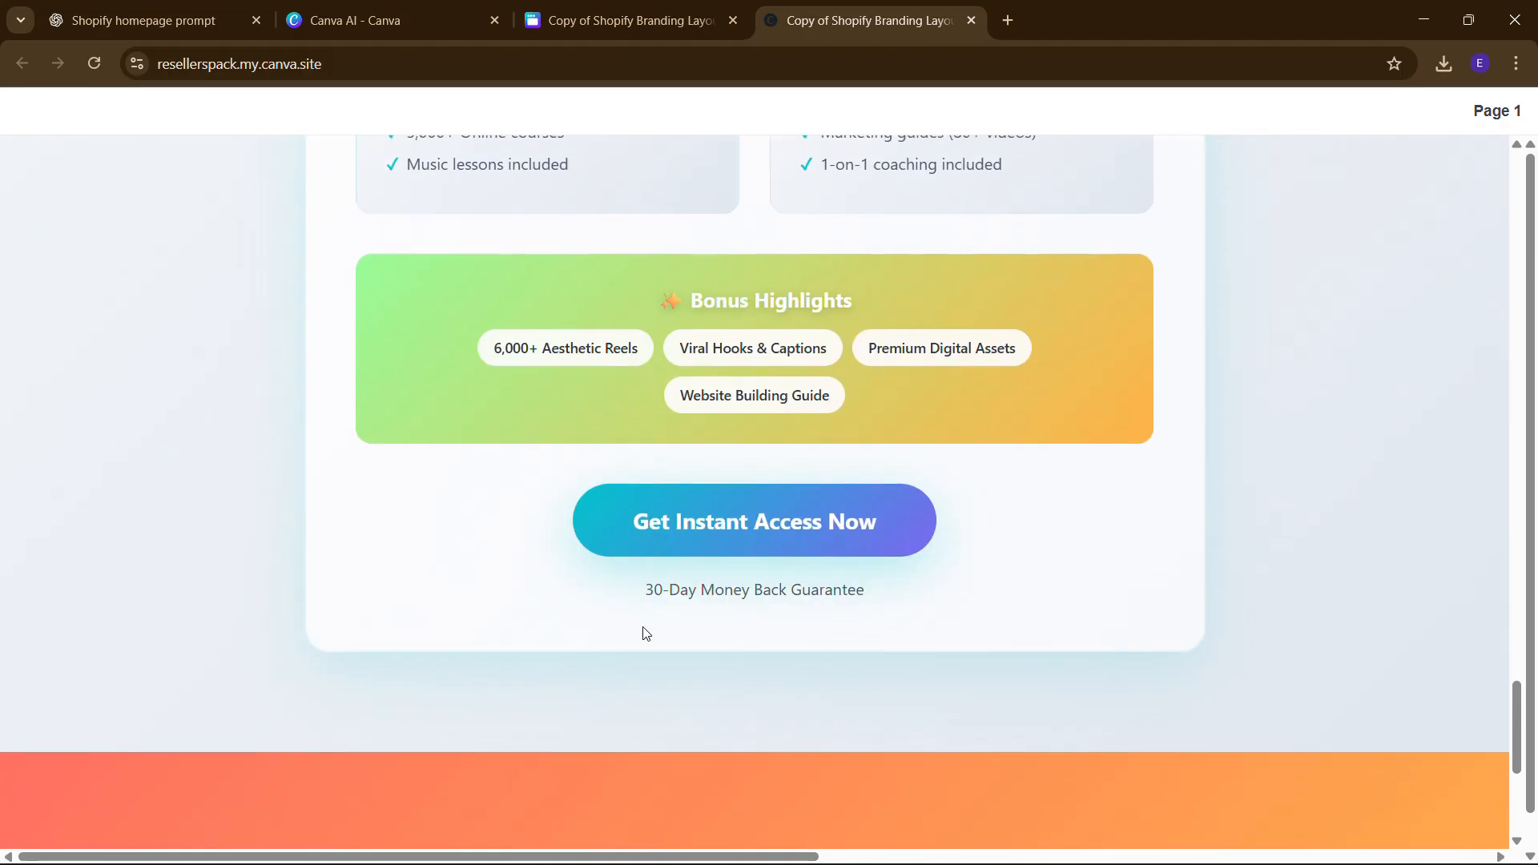
pyautogui.scroll(-1, 644, 633)
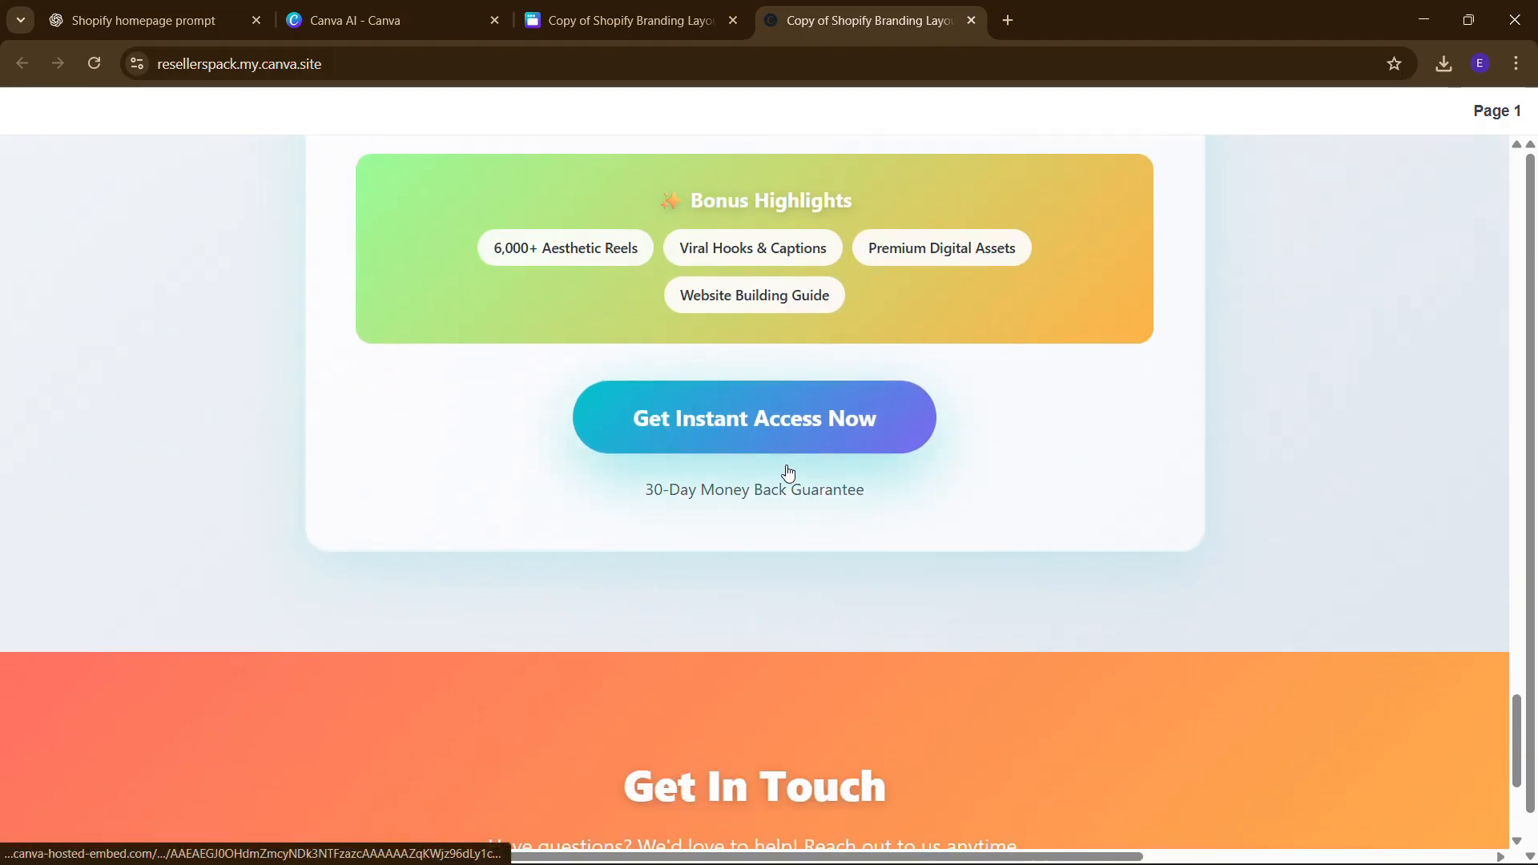
pyautogui.scroll(-4, 620, 673)
pyautogui.scroll(3, 620, 672)
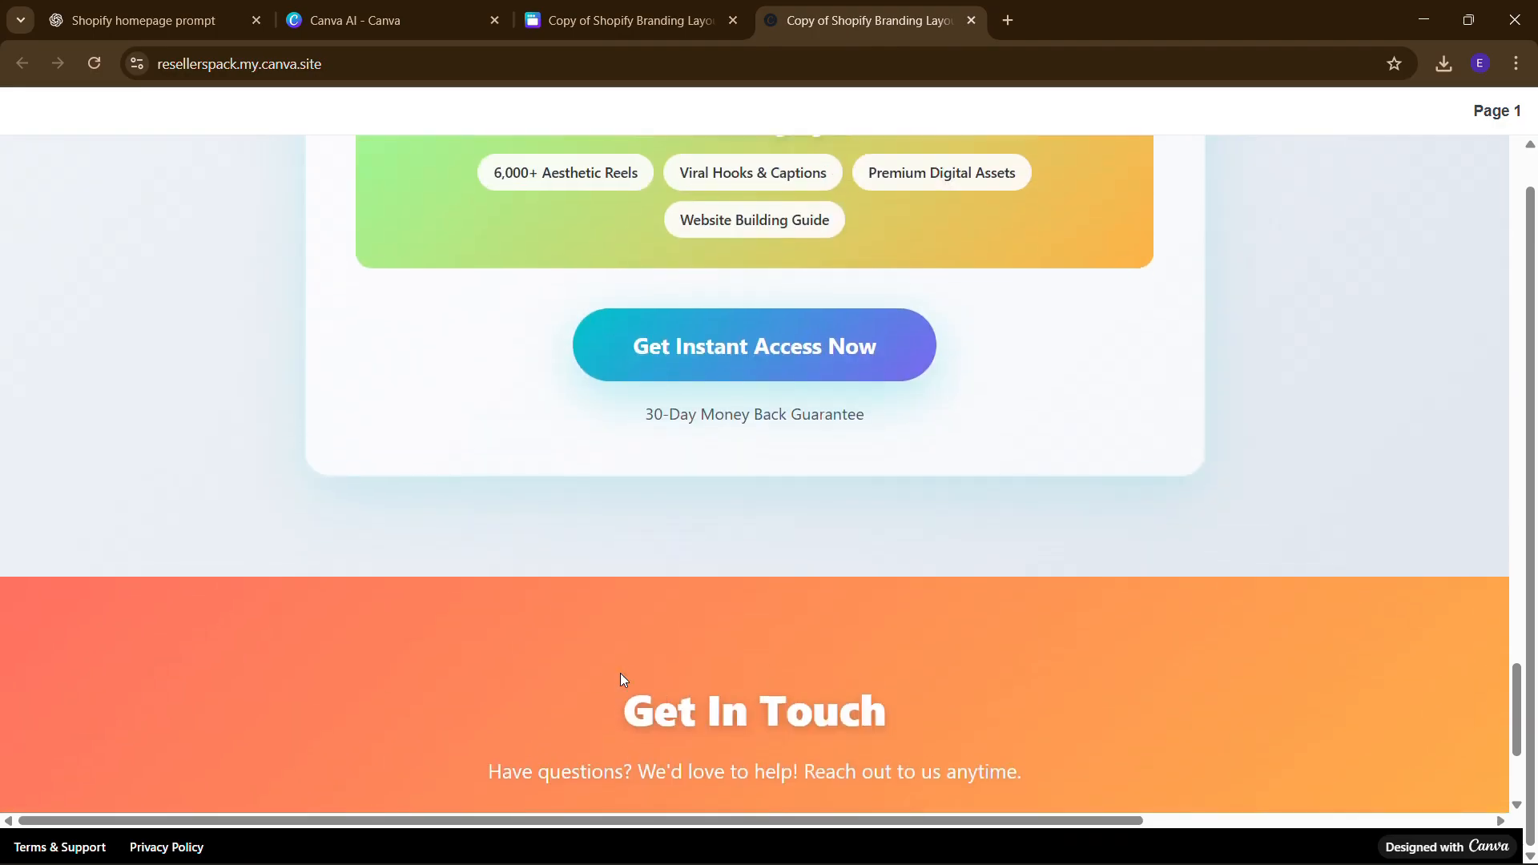
pyautogui.scroll(20, 620, 673)
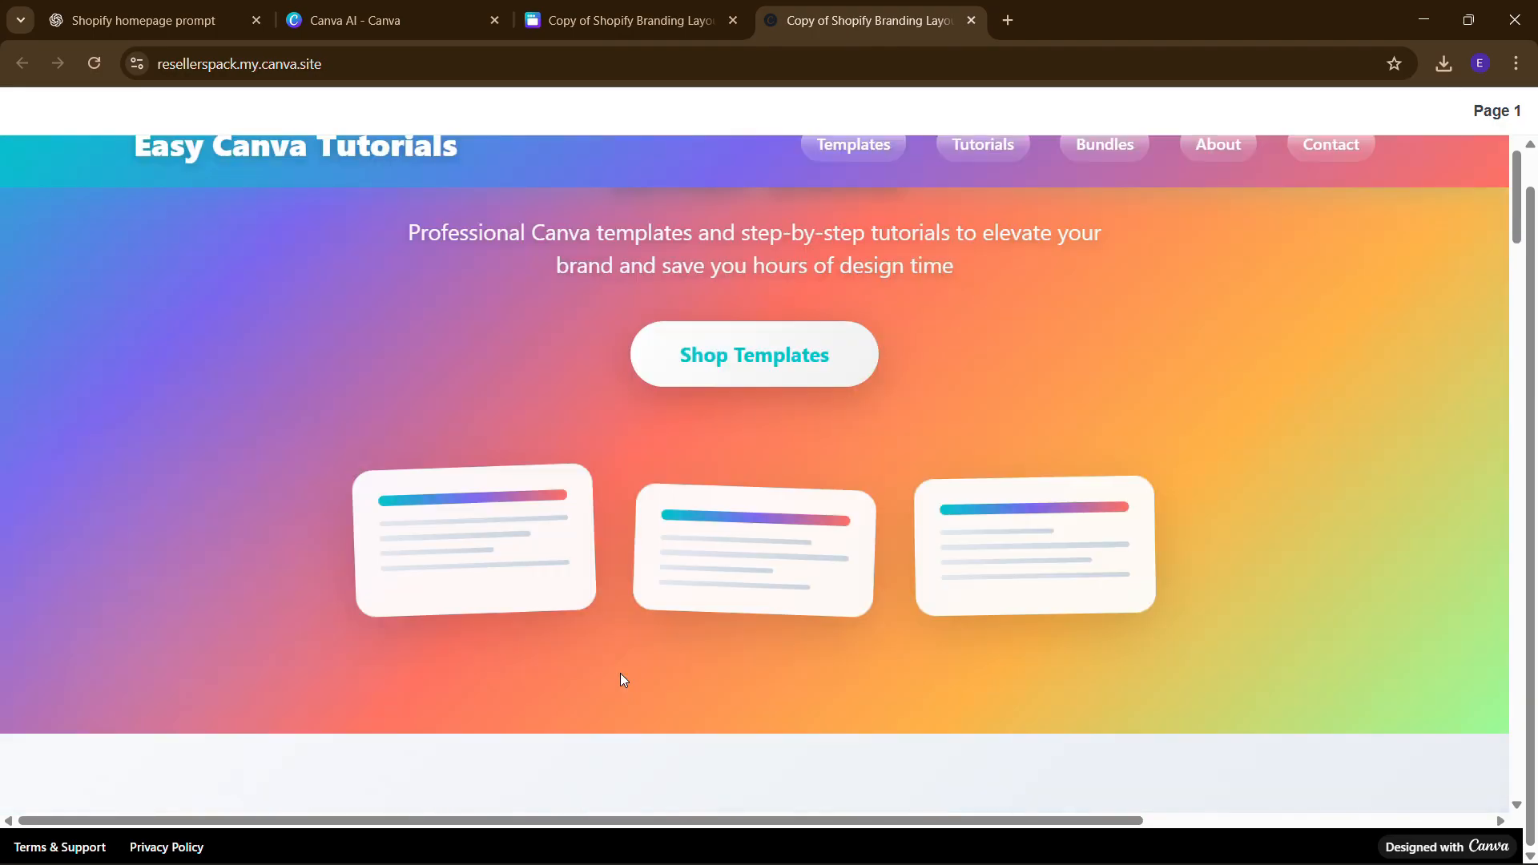
pyautogui.scroll(3, 623, 680)
pyautogui.scroll(1, 663, 465)
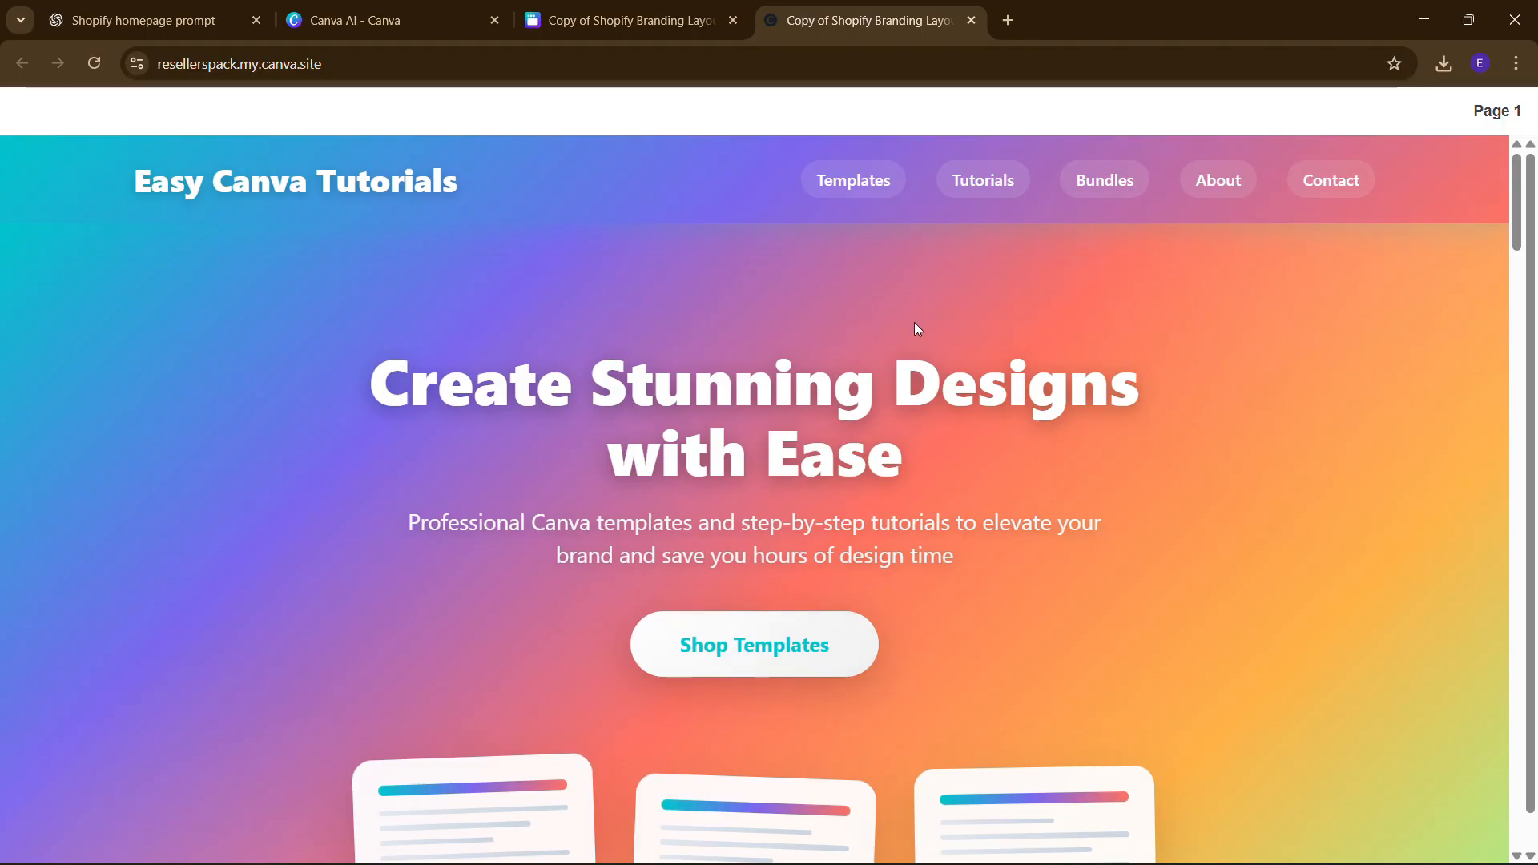
pyautogui.scroll(-3, 916, 368)
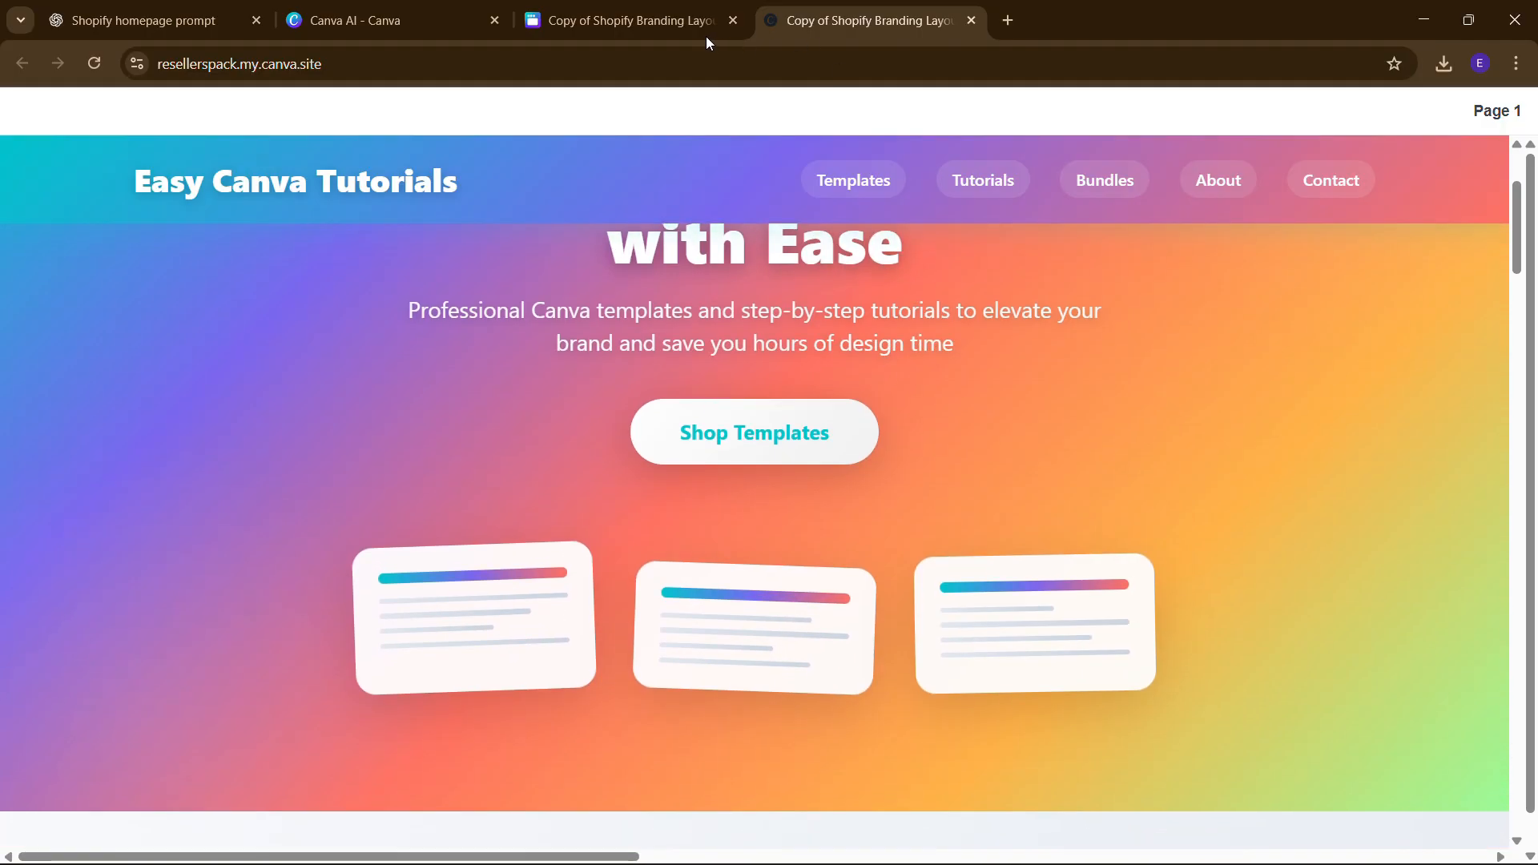
pyautogui.scroll(3, 753, 320)
pyautogui.scroll(-1, 783, 564)
pyautogui.click(792, 608)
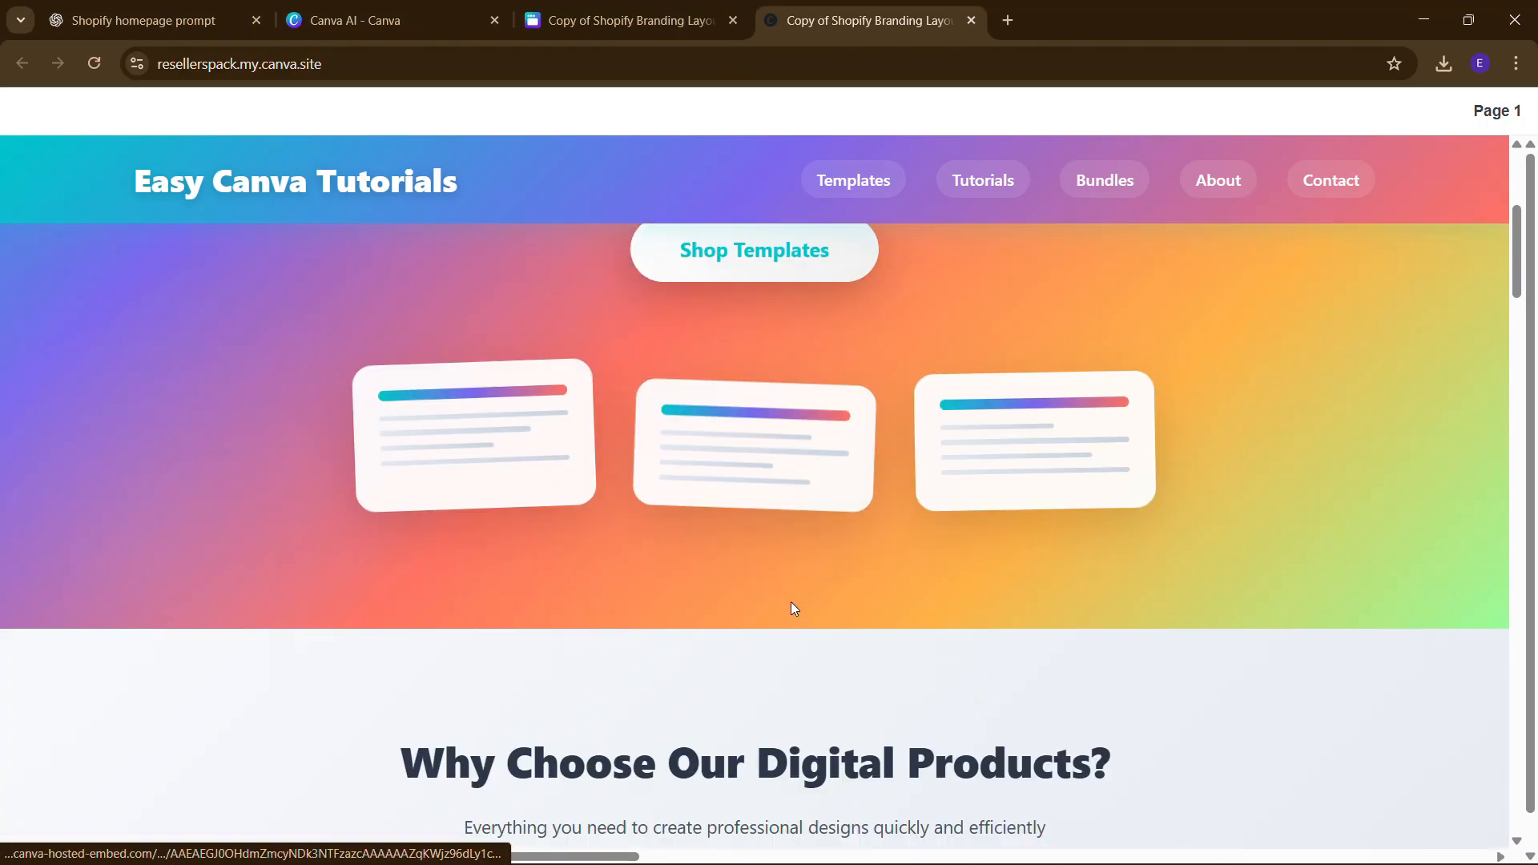
pyautogui.scroll(-9, 653, 601)
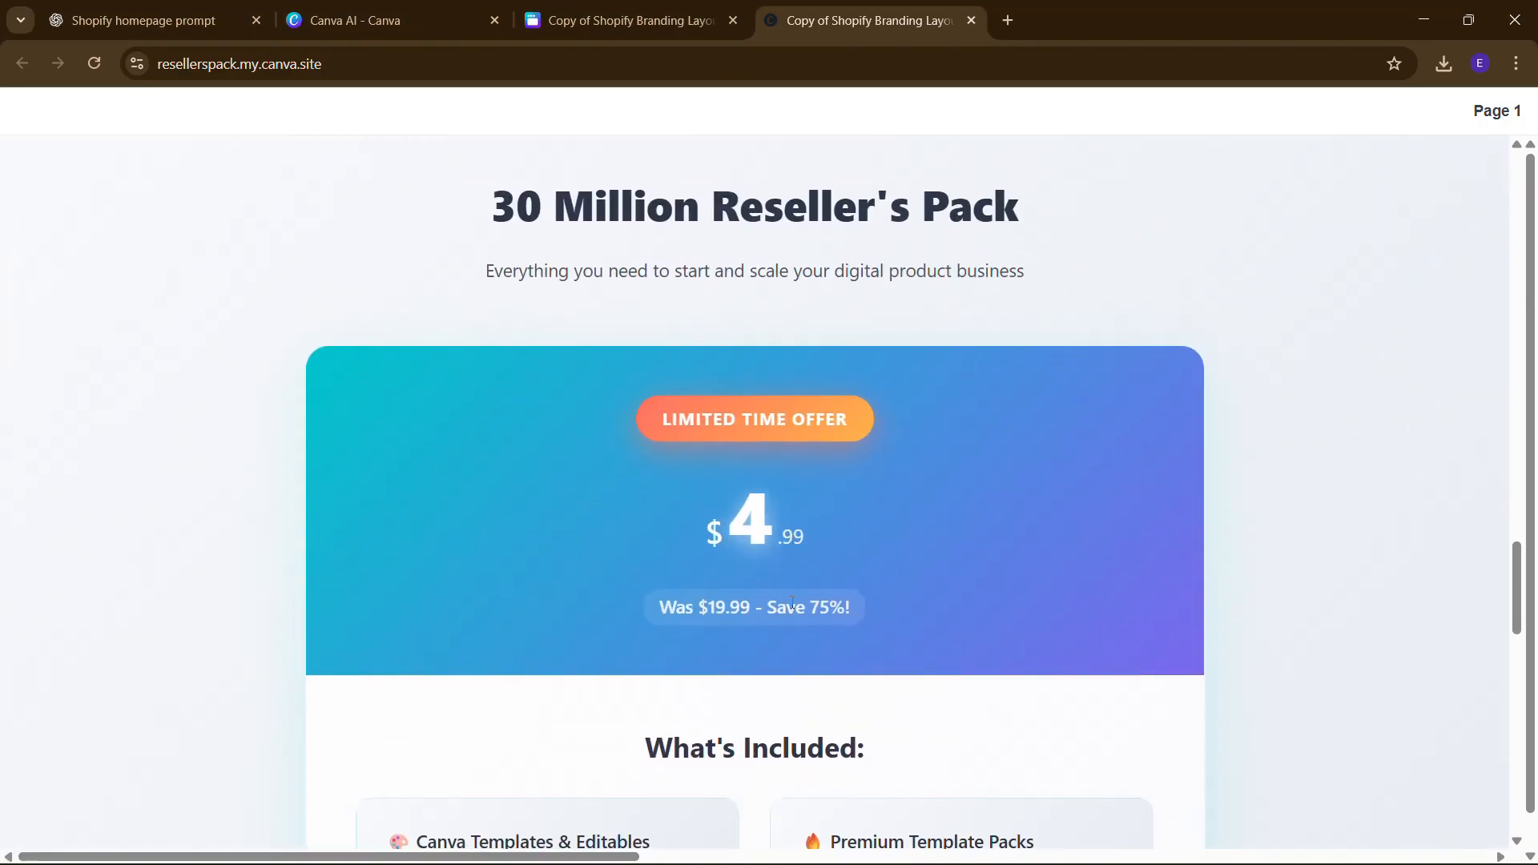
pyautogui.scroll(-10, 655, 602)
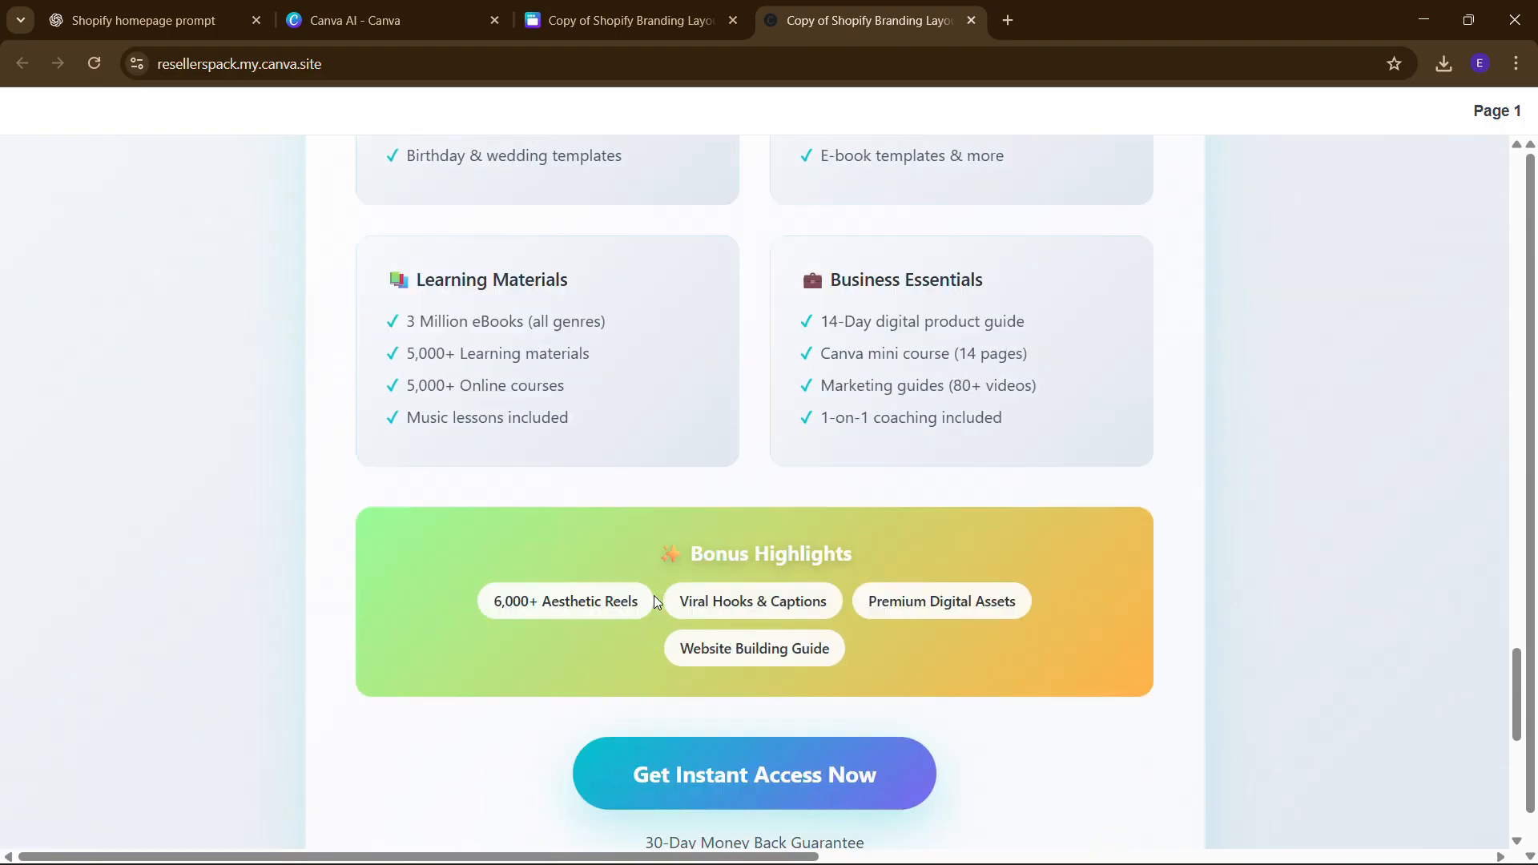
pyautogui.scroll(5, 710, 528)
pyautogui.hscroll(1, 711, 529)
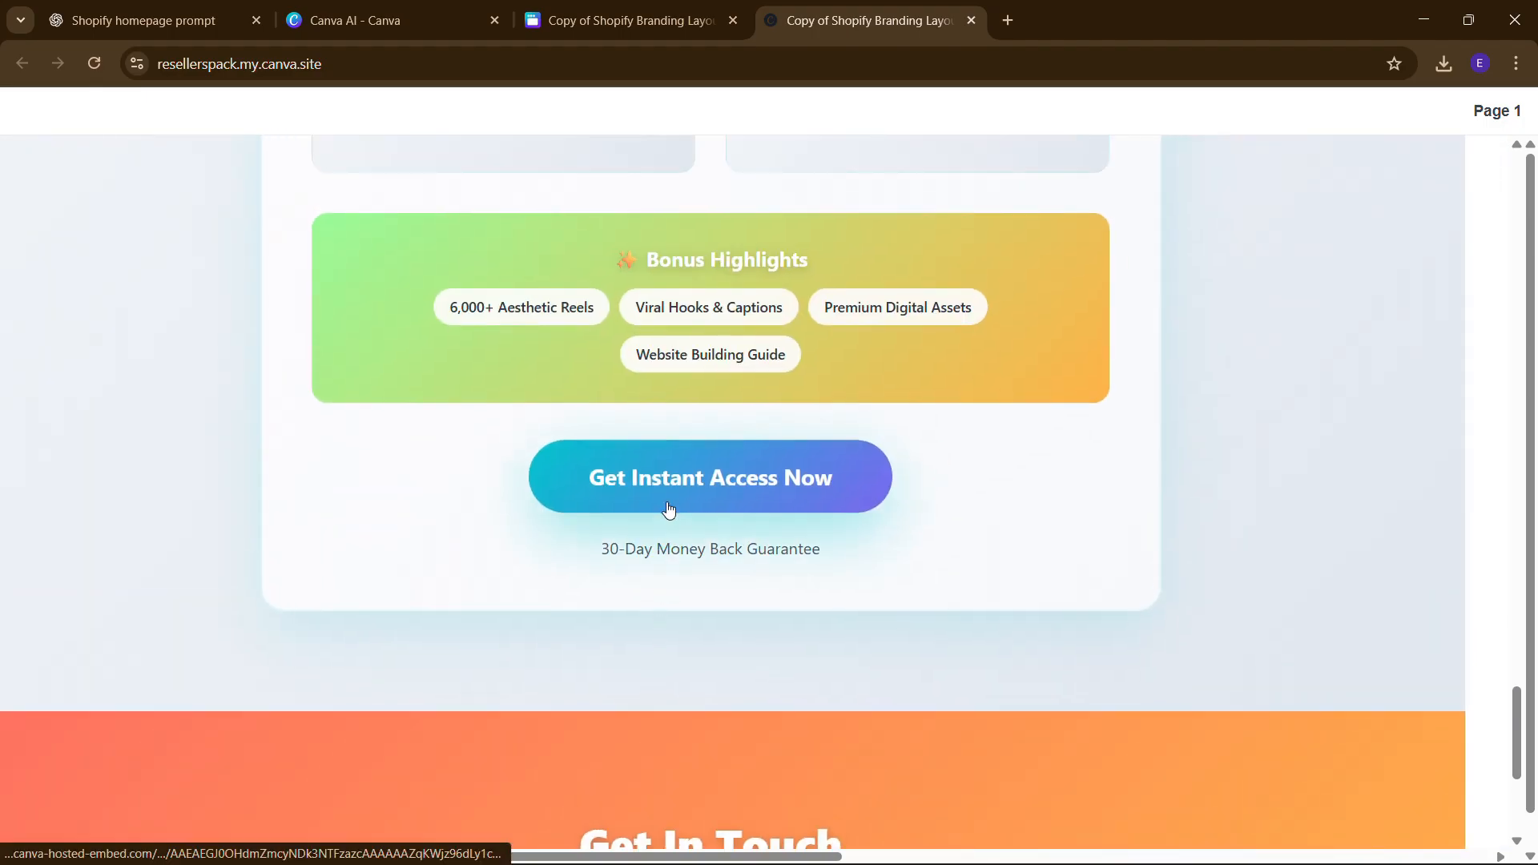
pyautogui.hscroll(-1, 710, 525)
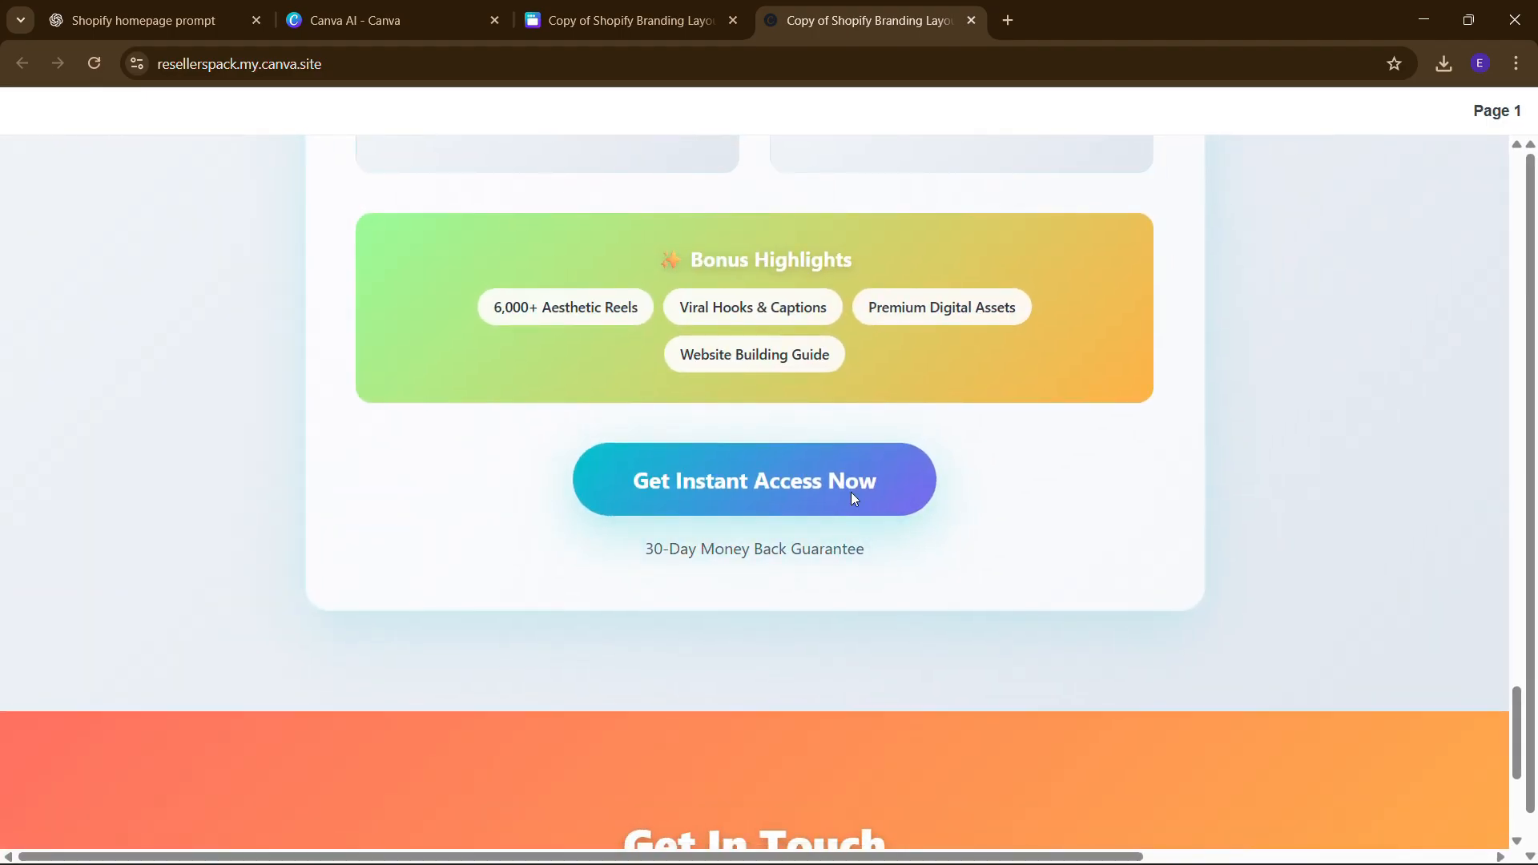
pyautogui.scroll(12, 963, 304)
pyautogui.scroll(10, 965, 302)
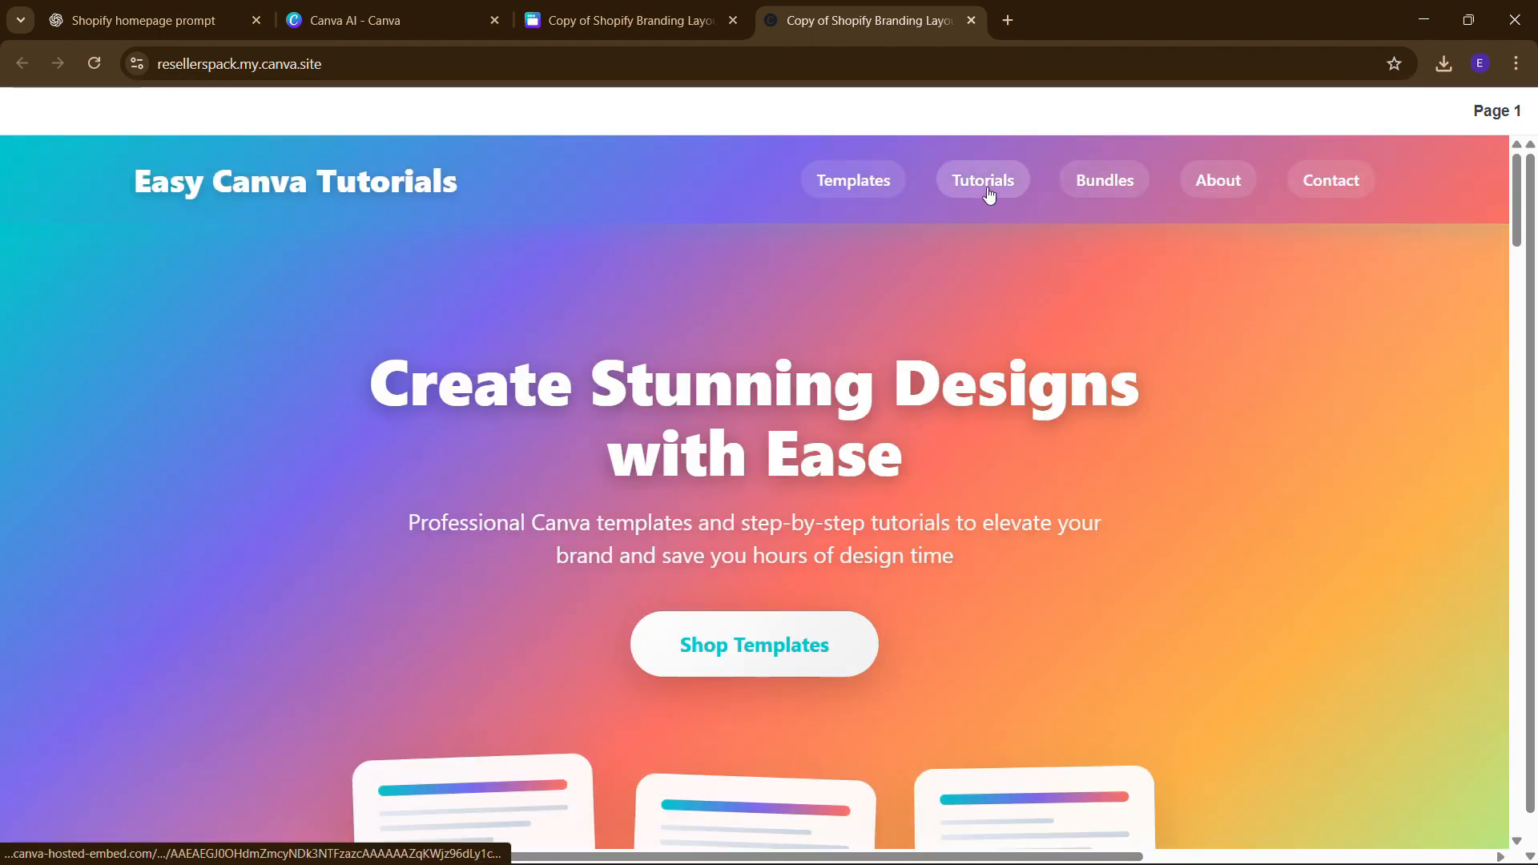
pyautogui.click(1208, 193)
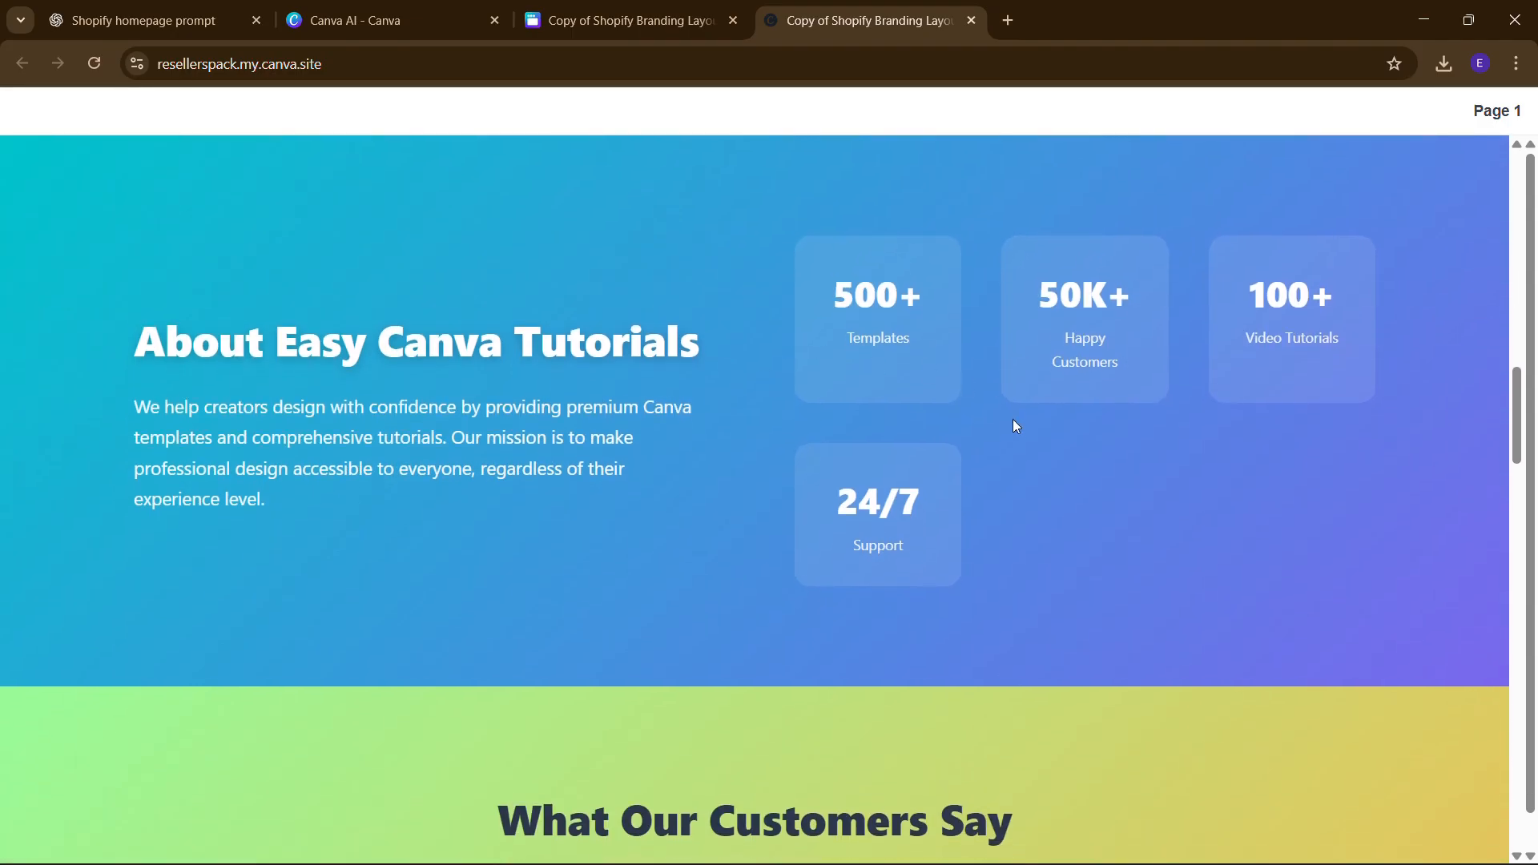
pyautogui.scroll(-3, 1016, 426)
pyautogui.scroll(18, 1016, 426)
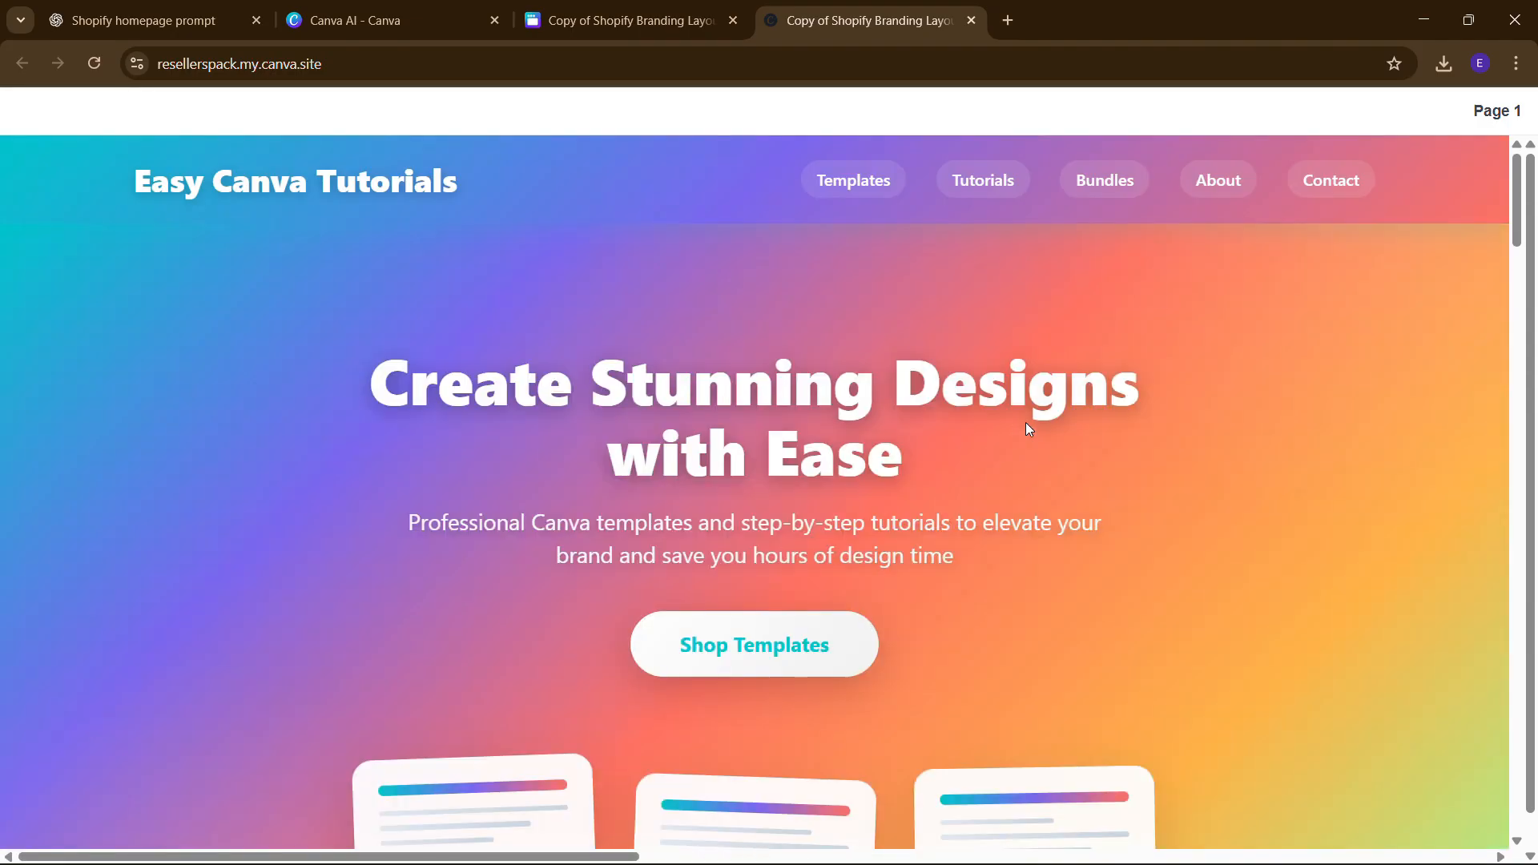
pyautogui.scroll(-5, 1060, 441)
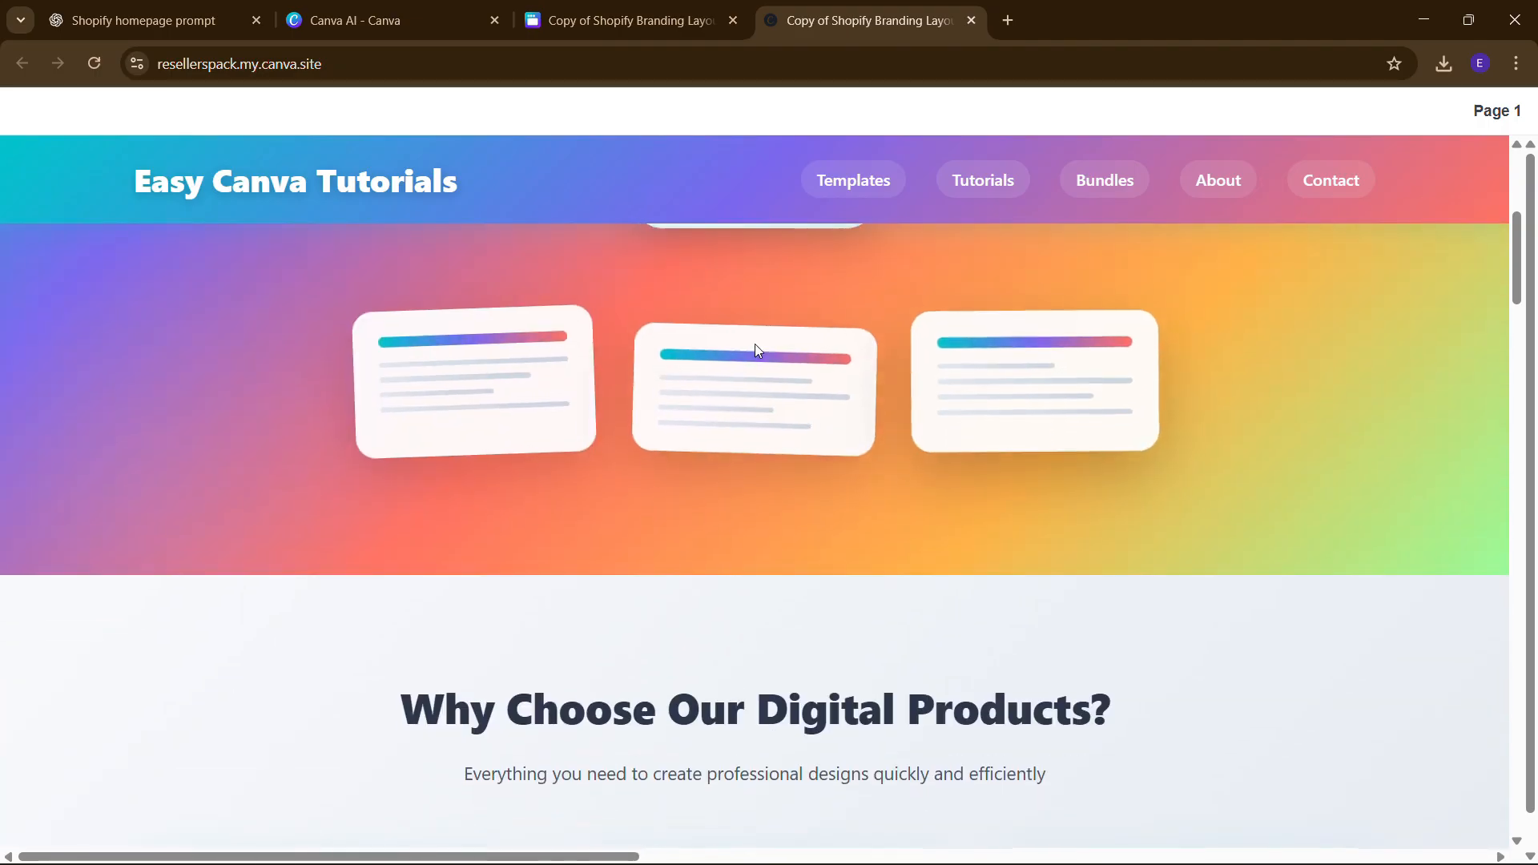
pyautogui.scroll(3, 732, 453)
pyautogui.click(758, 459)
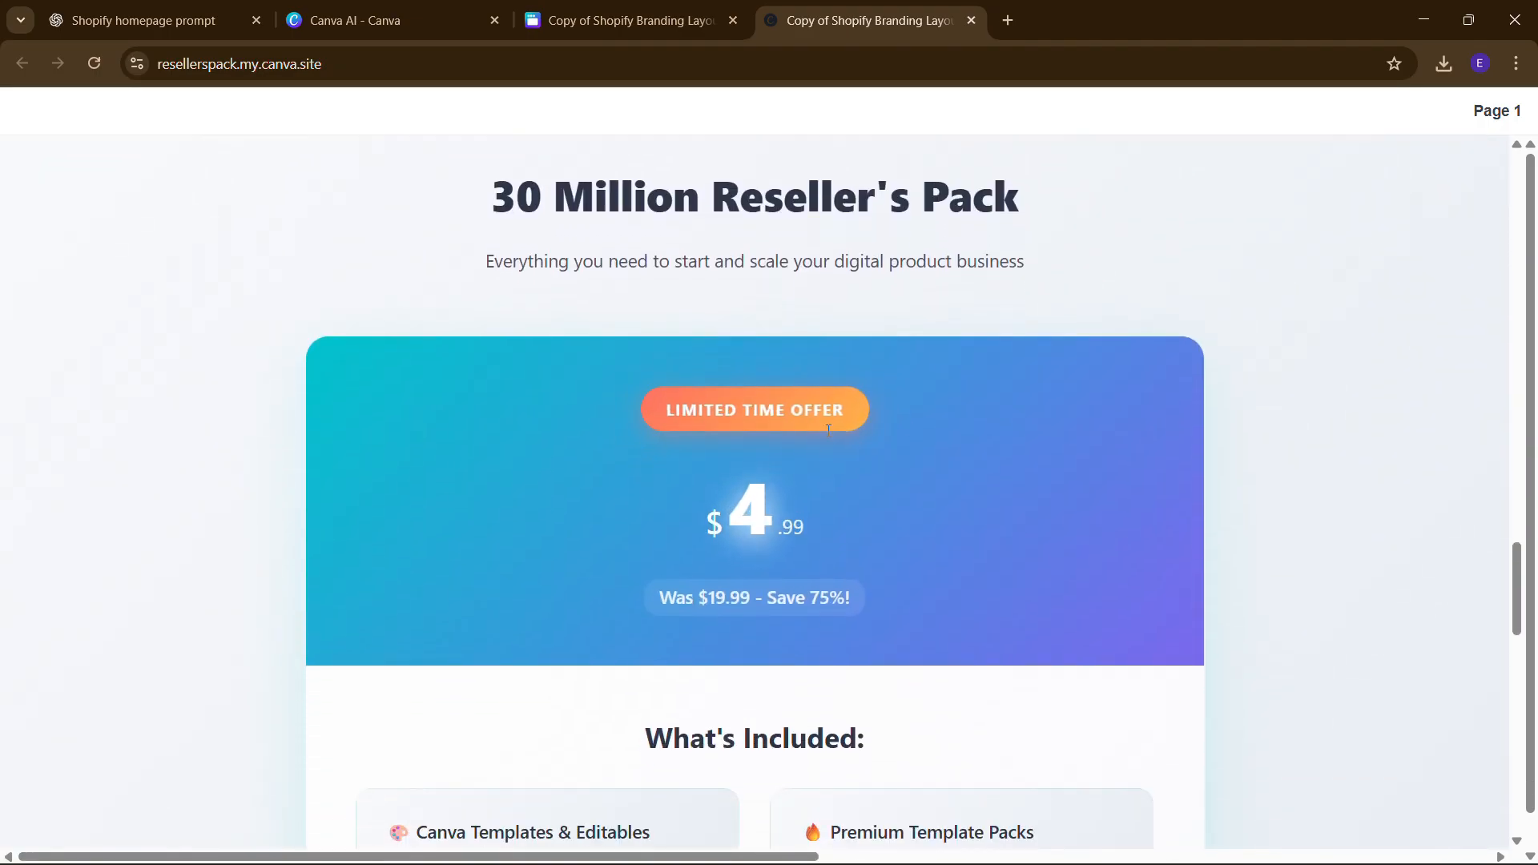
pyautogui.scroll(-3, 819, 440)
pyautogui.scroll(-10, 669, 566)
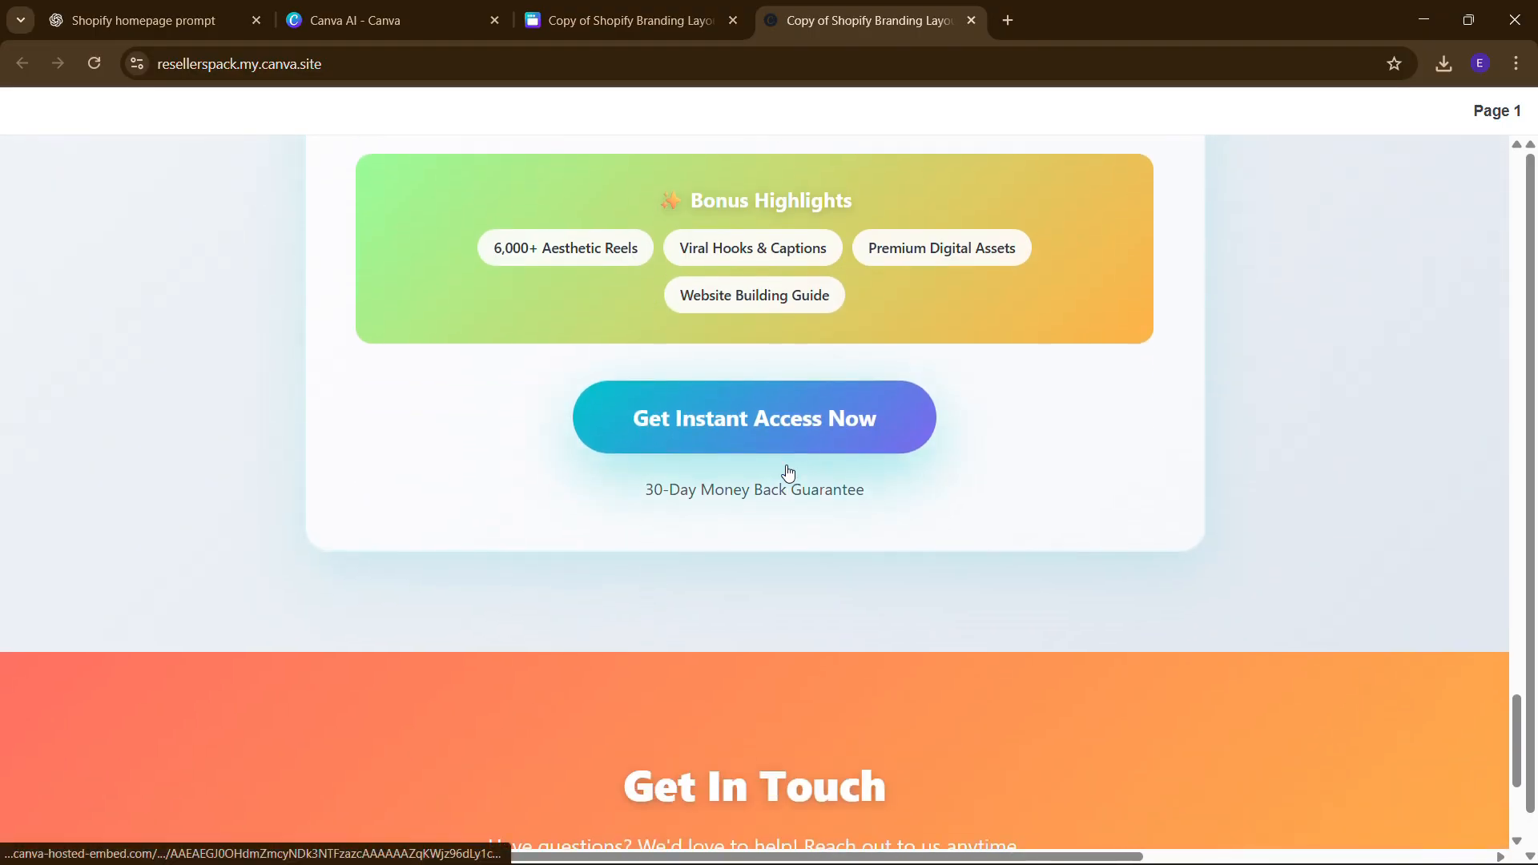
pyautogui.scroll(-3, 621, 679)
pyautogui.scroll(10, 620, 679)
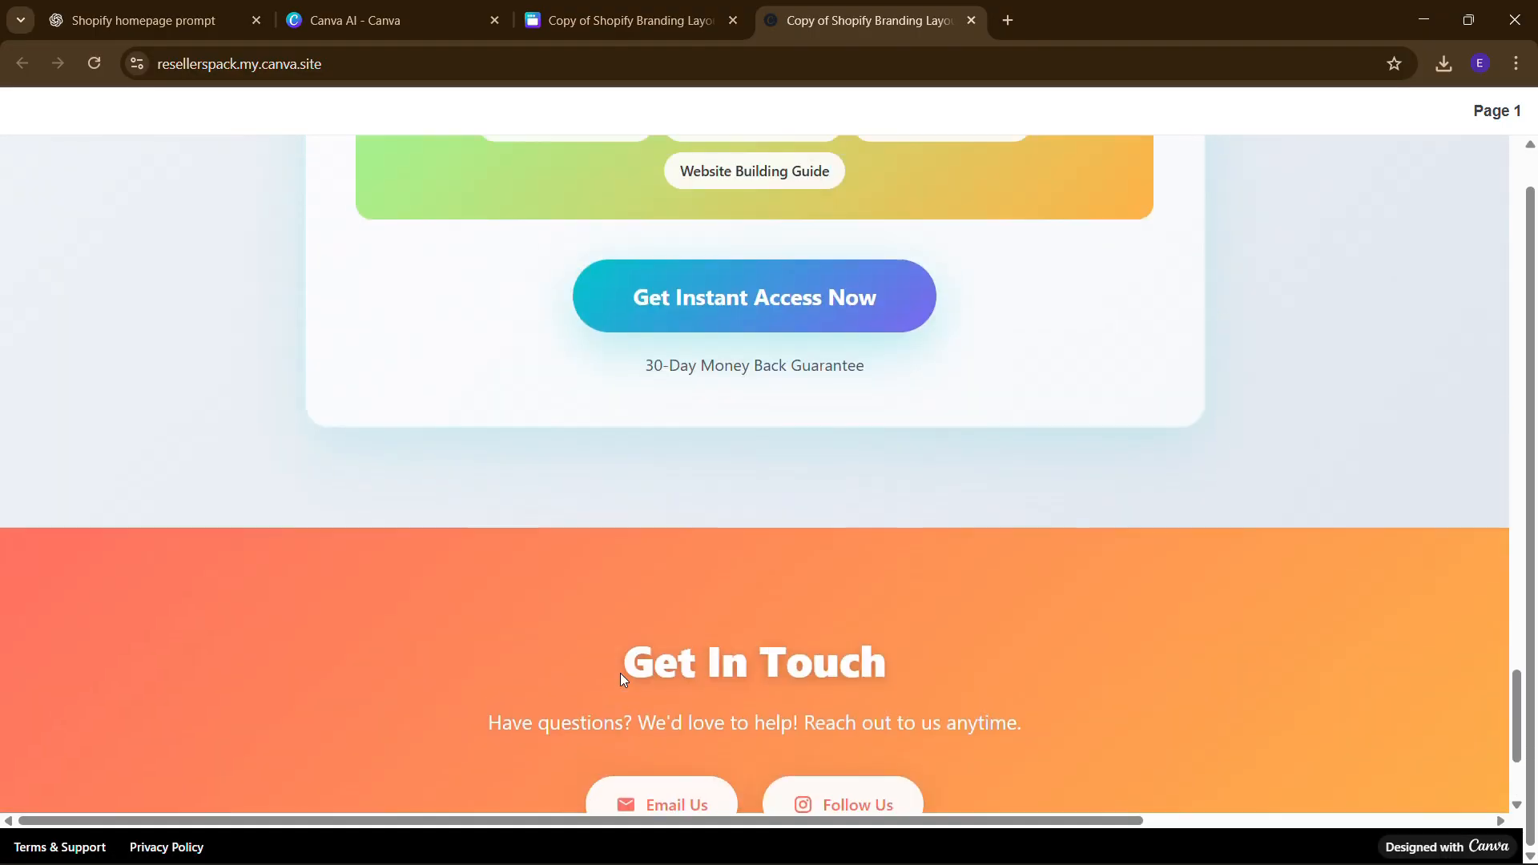
pyautogui.scroll(15, 623, 679)
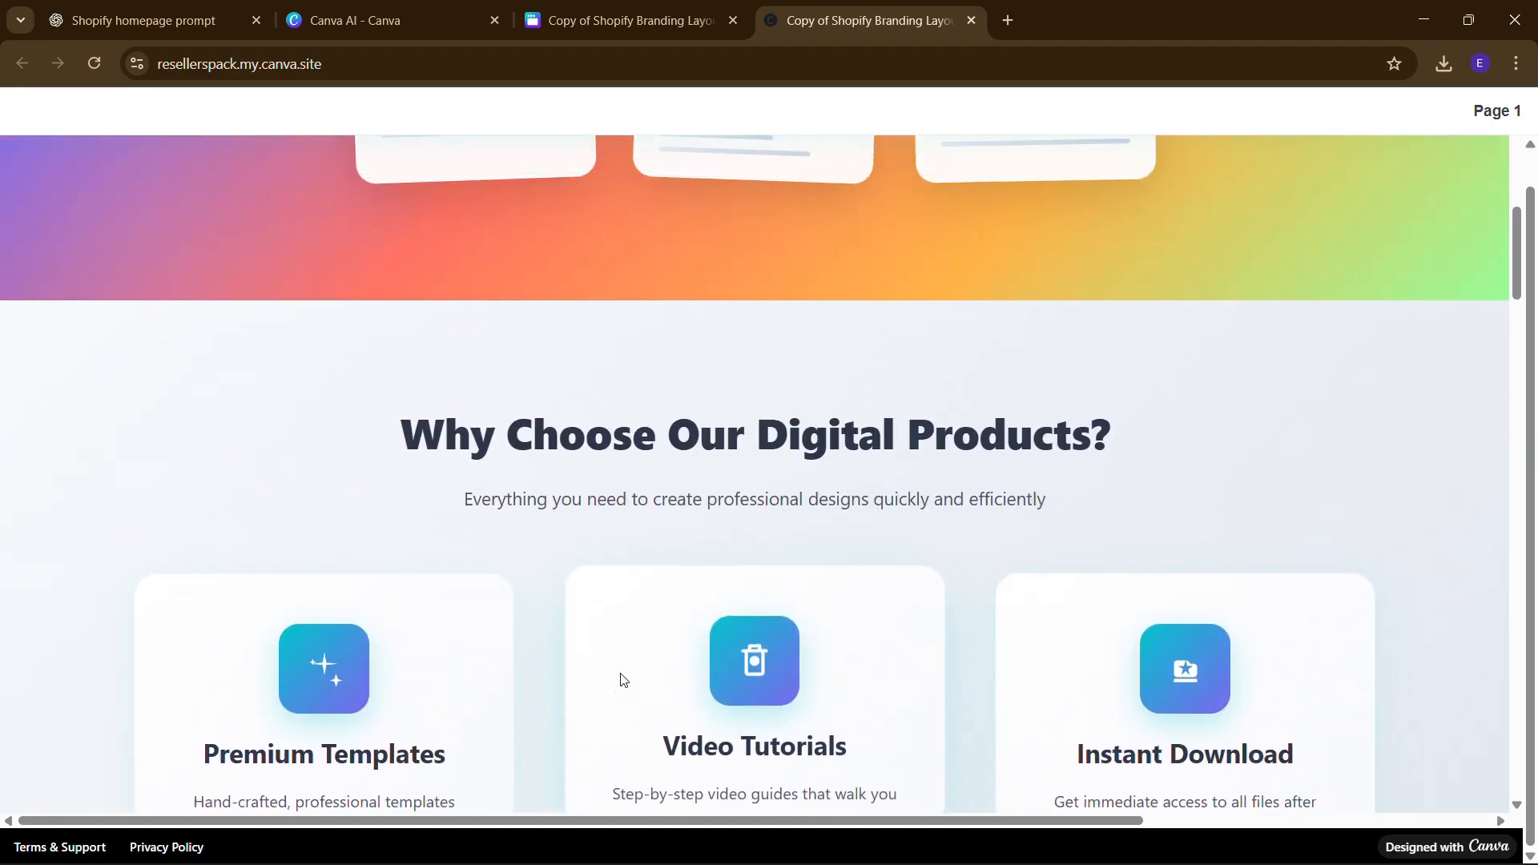
pyautogui.scroll(1, 664, 467)
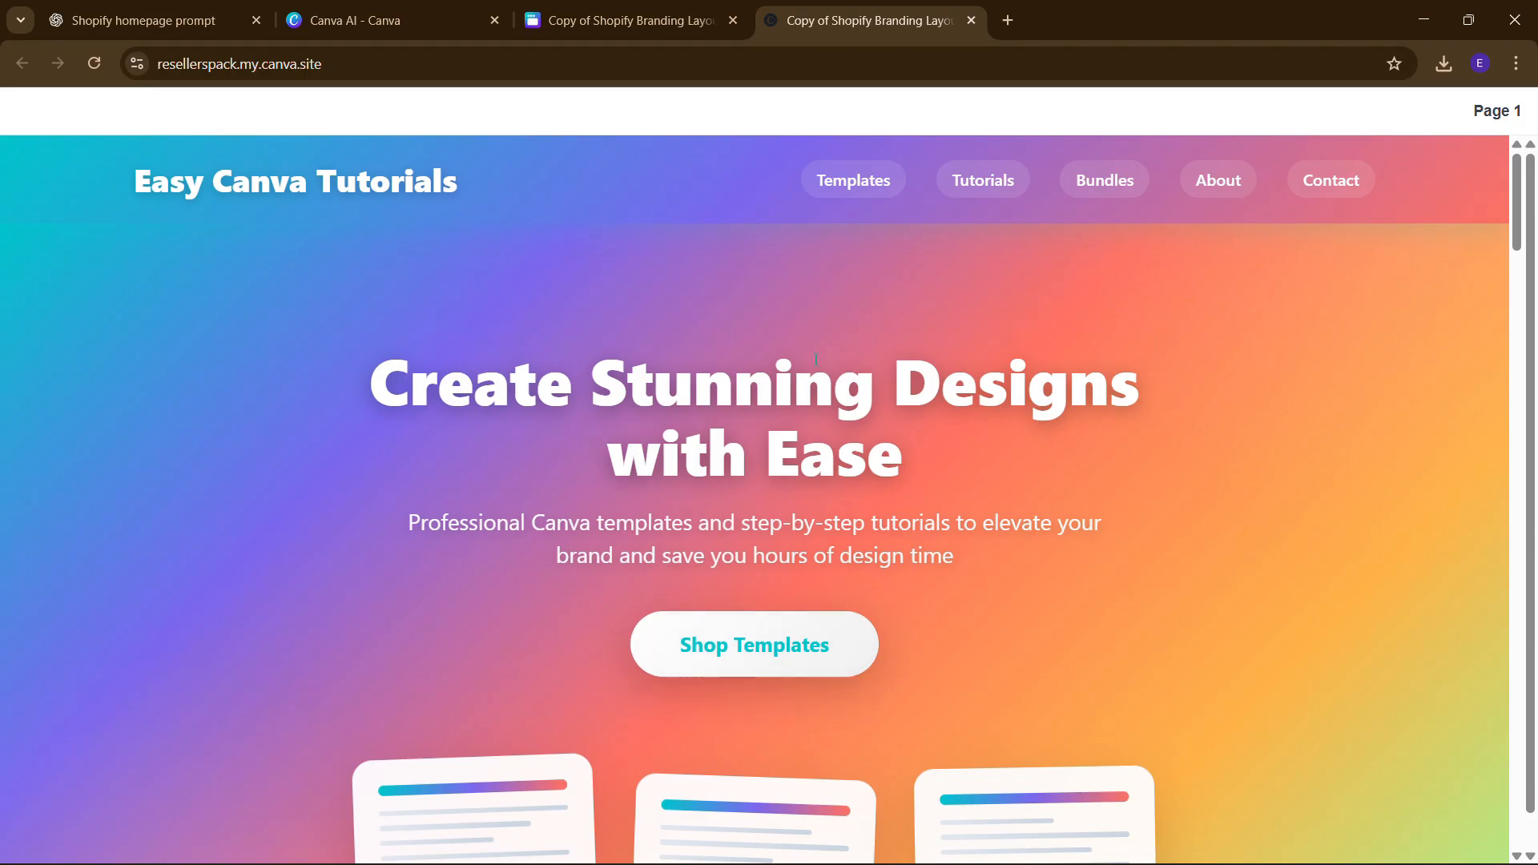
pyautogui.scroll(-3, 929, 372)
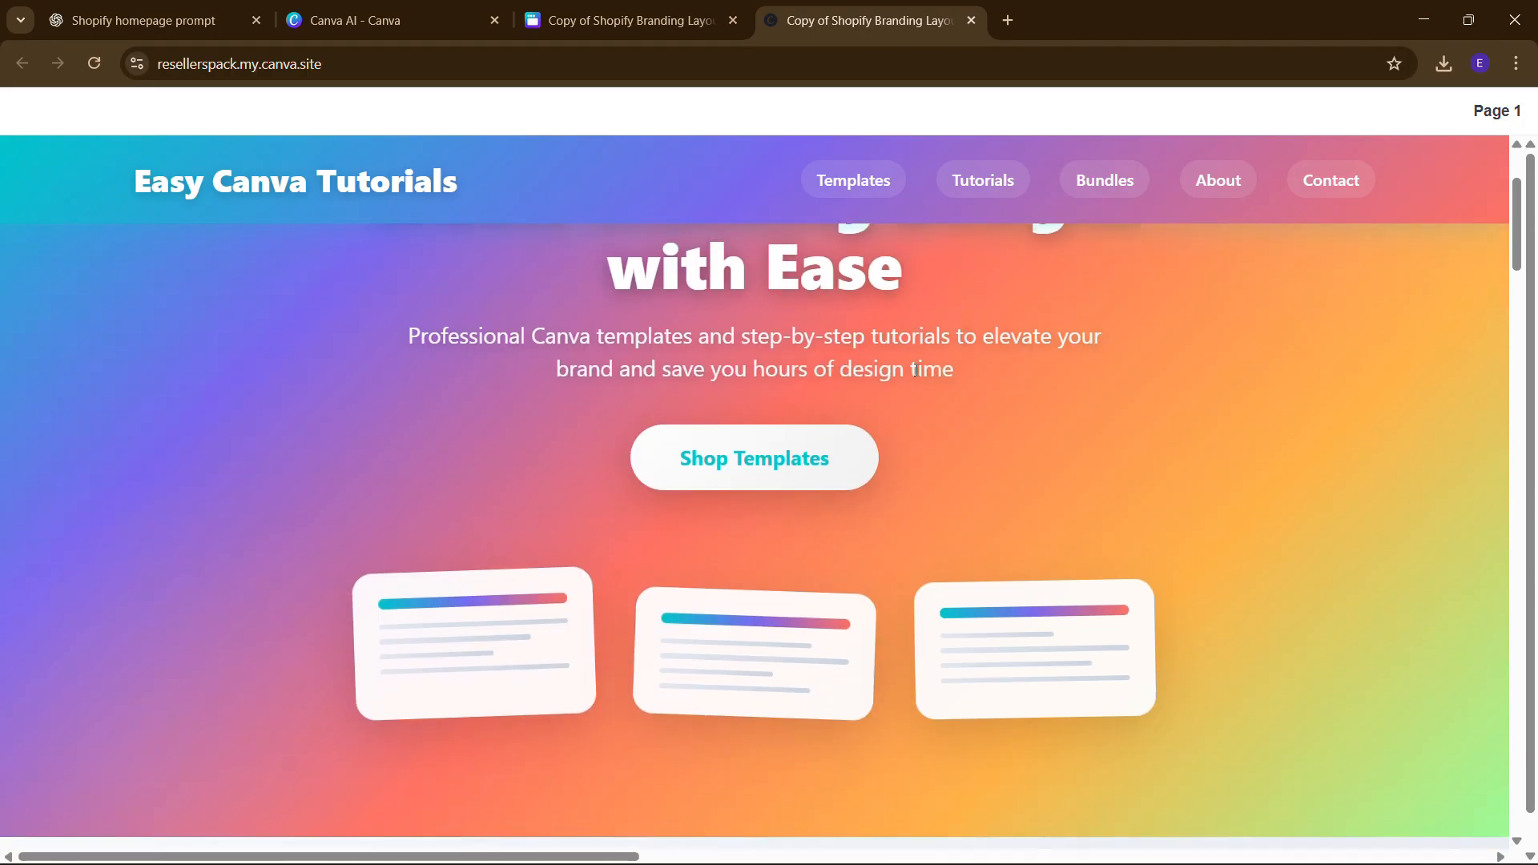